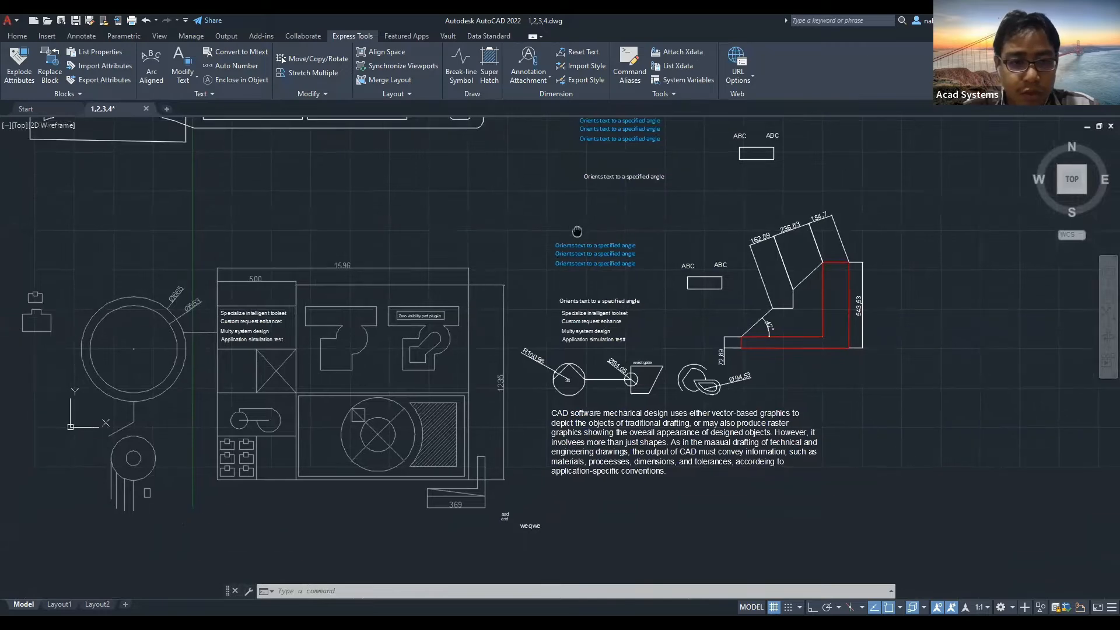
Switch to the Home tab and show the text-type choices while repositioning the view.
middle_drag(625, 375, 704, 364)
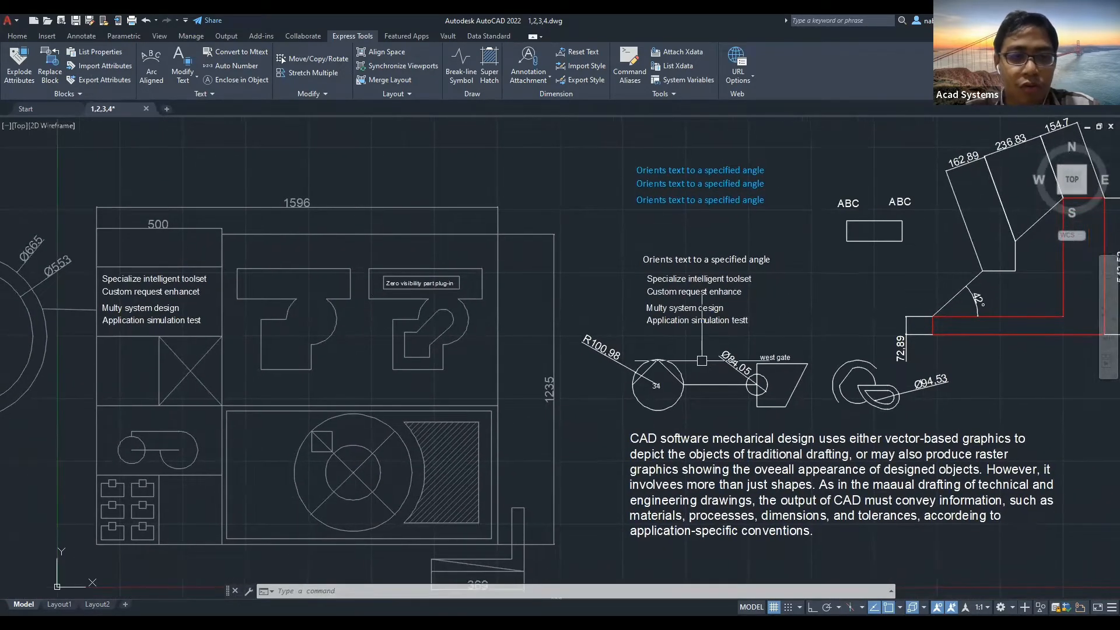
click(17, 36)
mouse_move(428, 161)
middle_down()
mouse_move(513, 233)
mouse_move(562, 320)
mouse_move(577, 325)
mouse_move(547, 264)
mouse_move(497, 65)
middle_up()
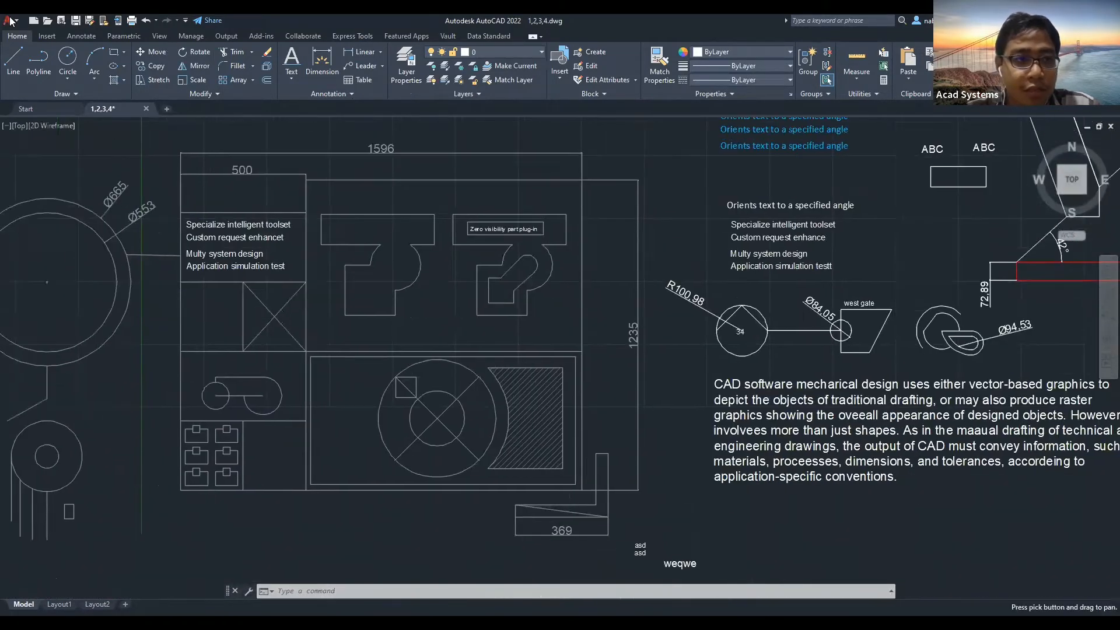
middle_drag(525, 198, 441, 240)
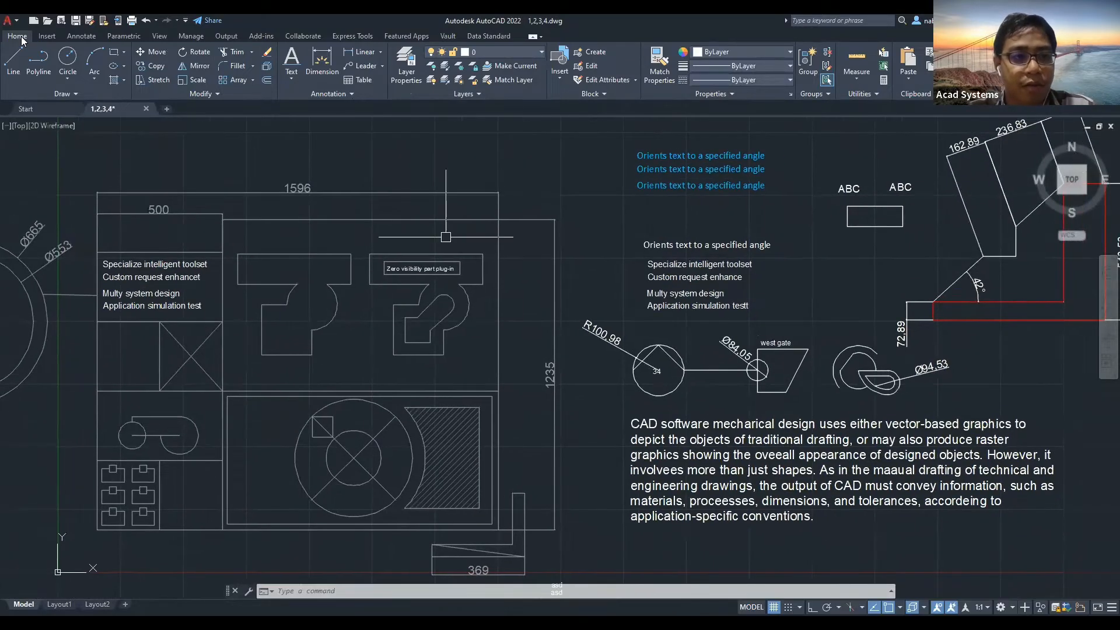
click(292, 80)
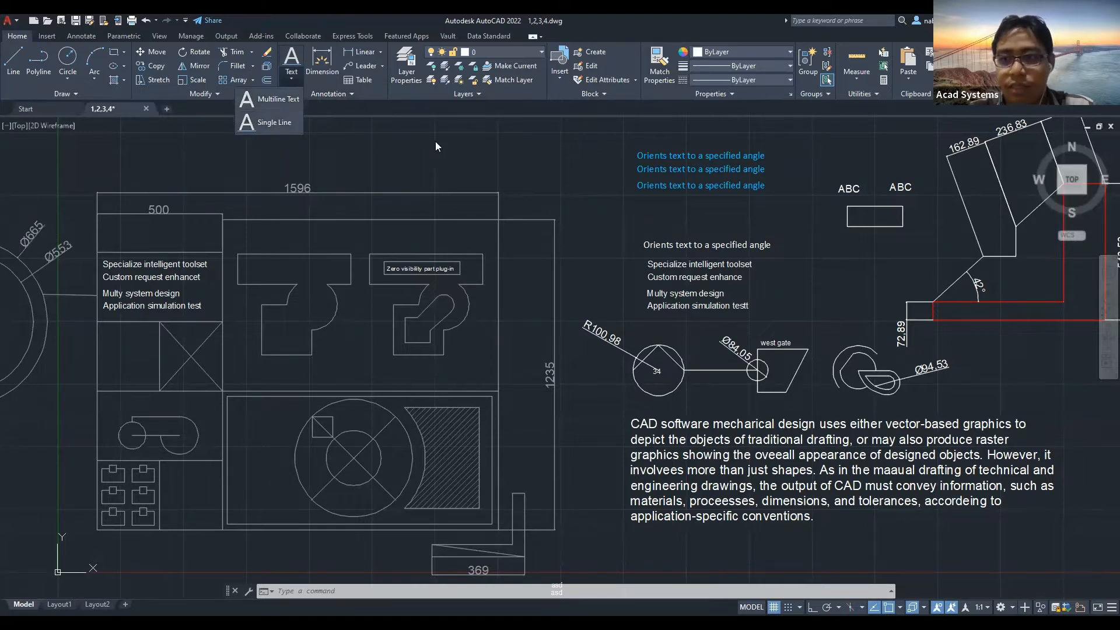
scroll(540, 155, down, 2)
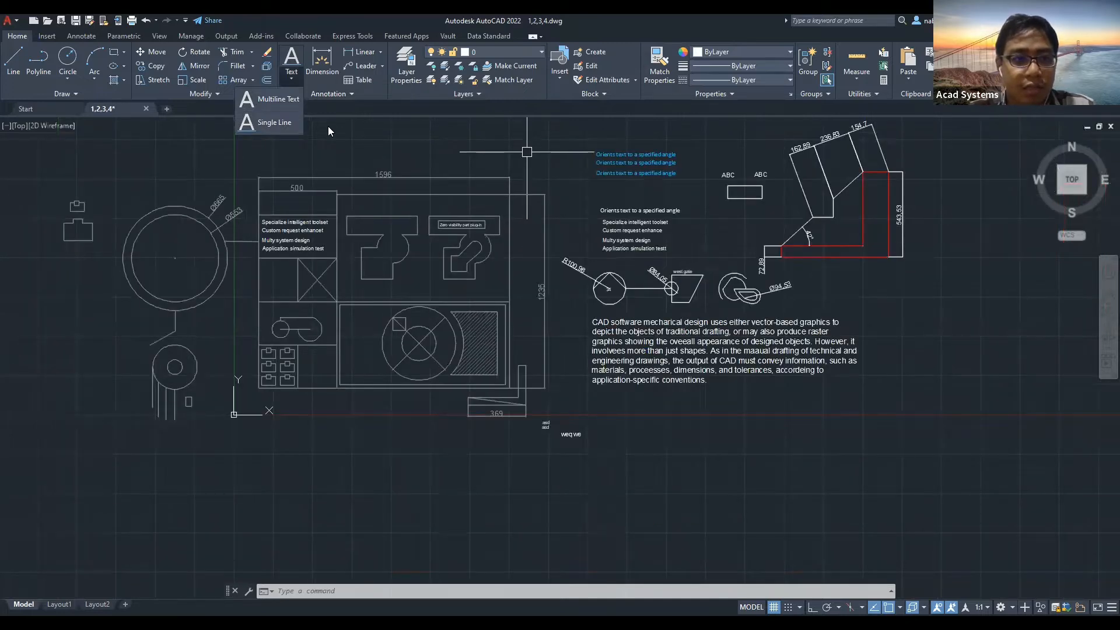
Expand and cancel the Annotation slide-out, then pan to blank canvas right of the drawing.
middle_drag(419, 170, 130, 311)
mouse_move(460, 168)
middle_down()
mouse_move(380, 215)
mouse_move(328, 223)
middle_up()
click(327, 93)
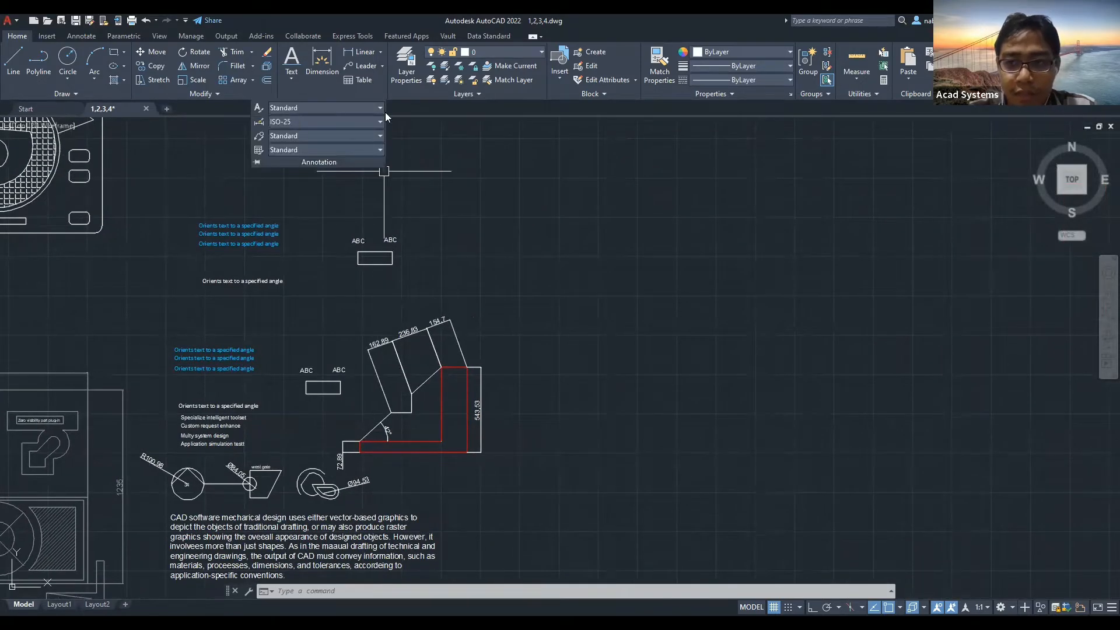
key(Escape)
click(346, 96)
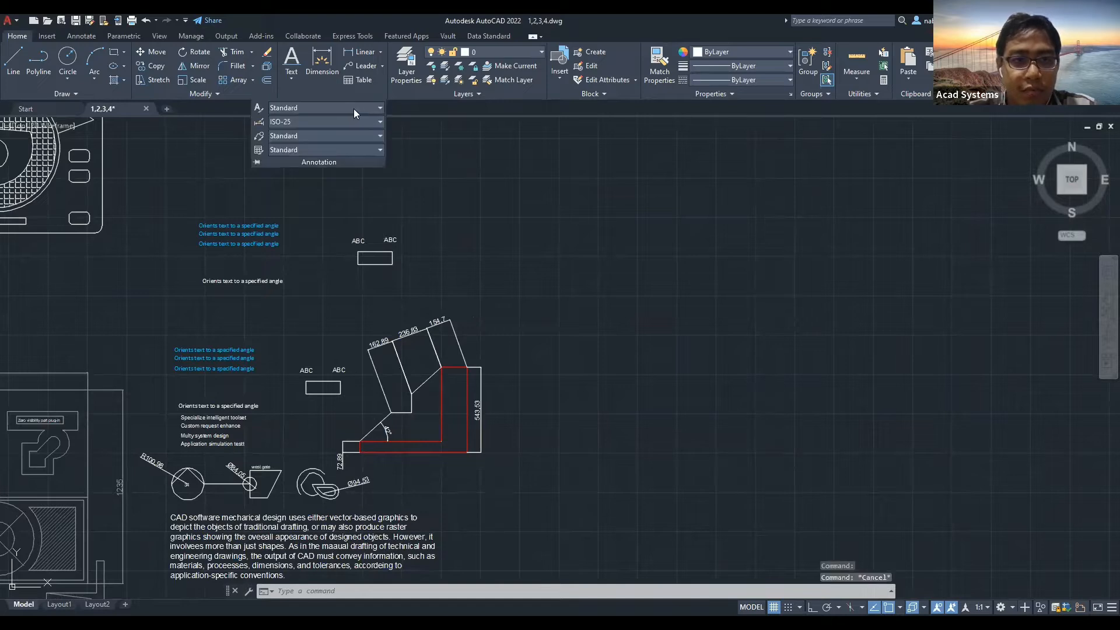
key(Escape)
key(Escape)
middle_drag(628, 255, 300, 181)
middle_drag(382, 202, 333, 169)
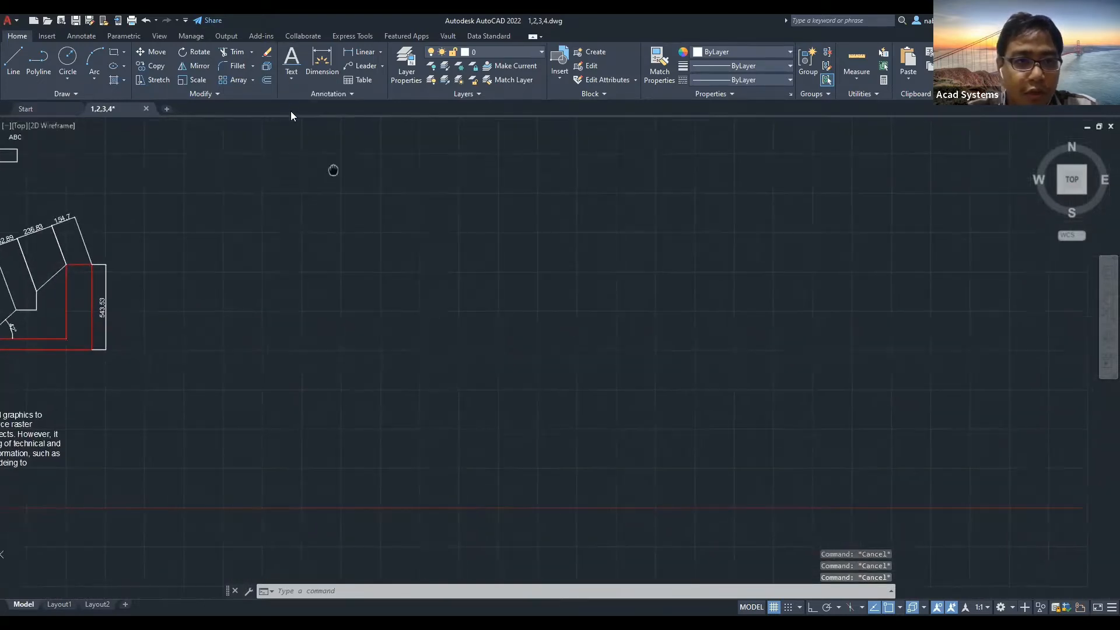
click(290, 77)
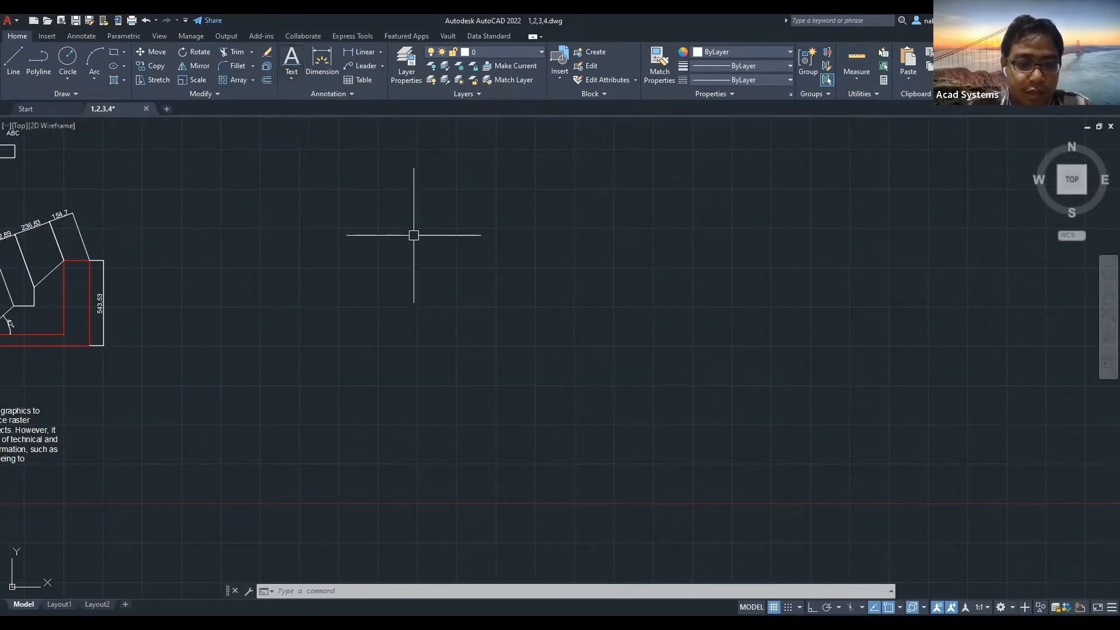
Start TEXT at a point in empty space with height 35 and rotation 0.
text(text)
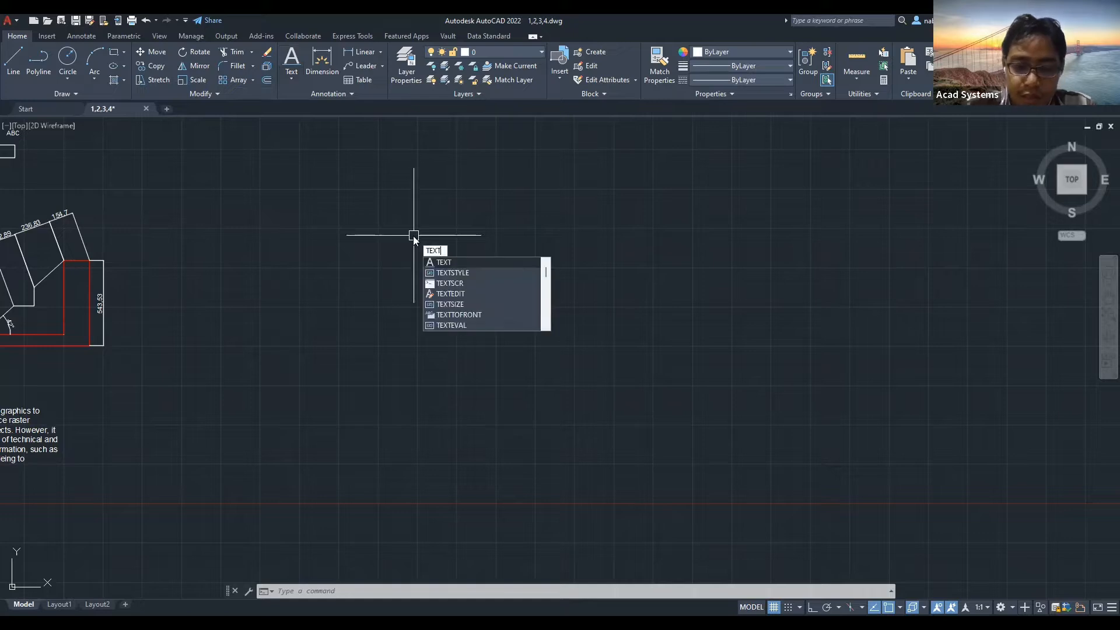
key(Return)
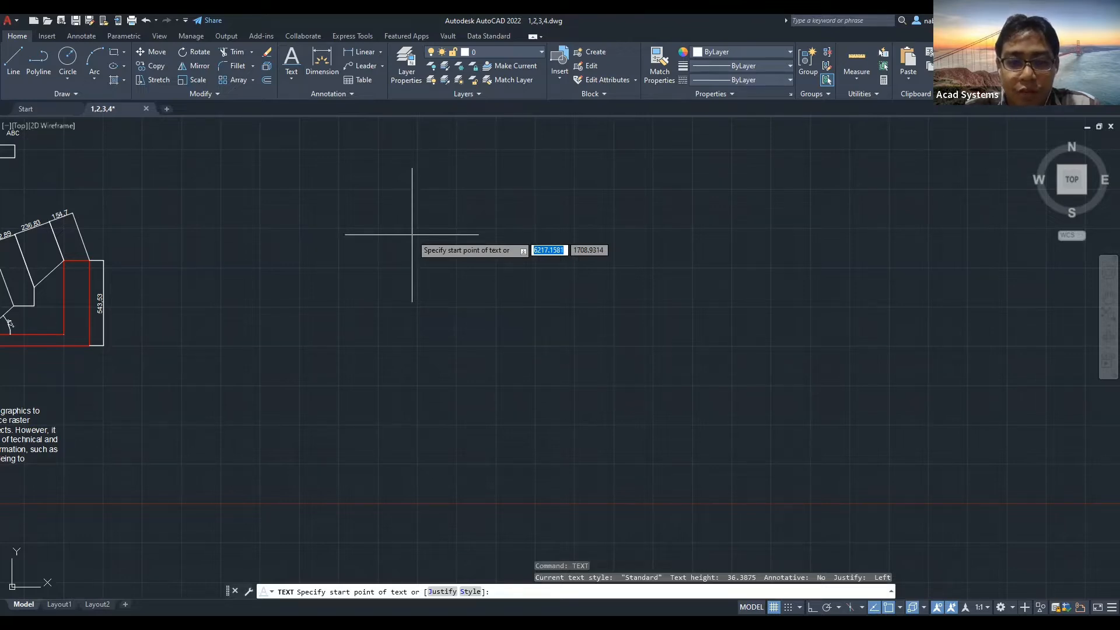
middle_drag(412, 234, 324, 296)
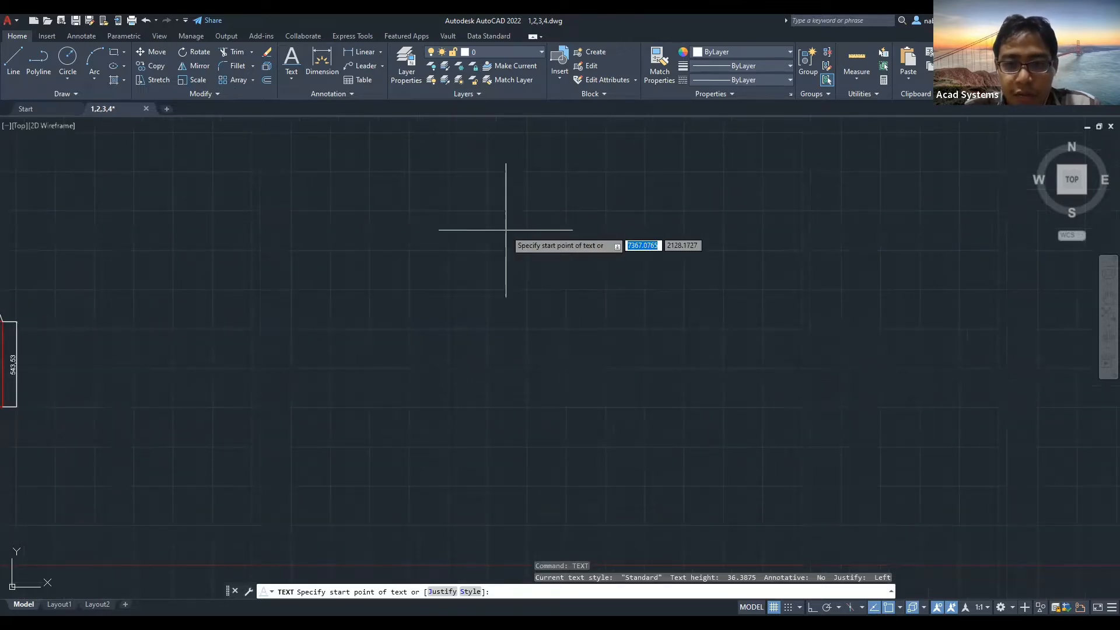
click(505, 229)
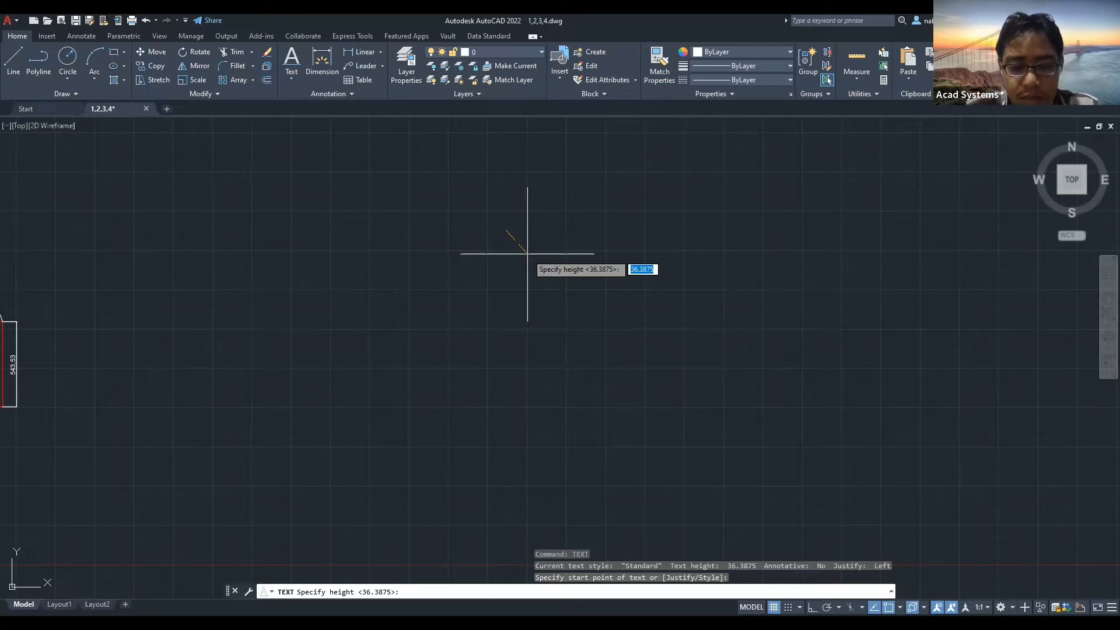
text(35)
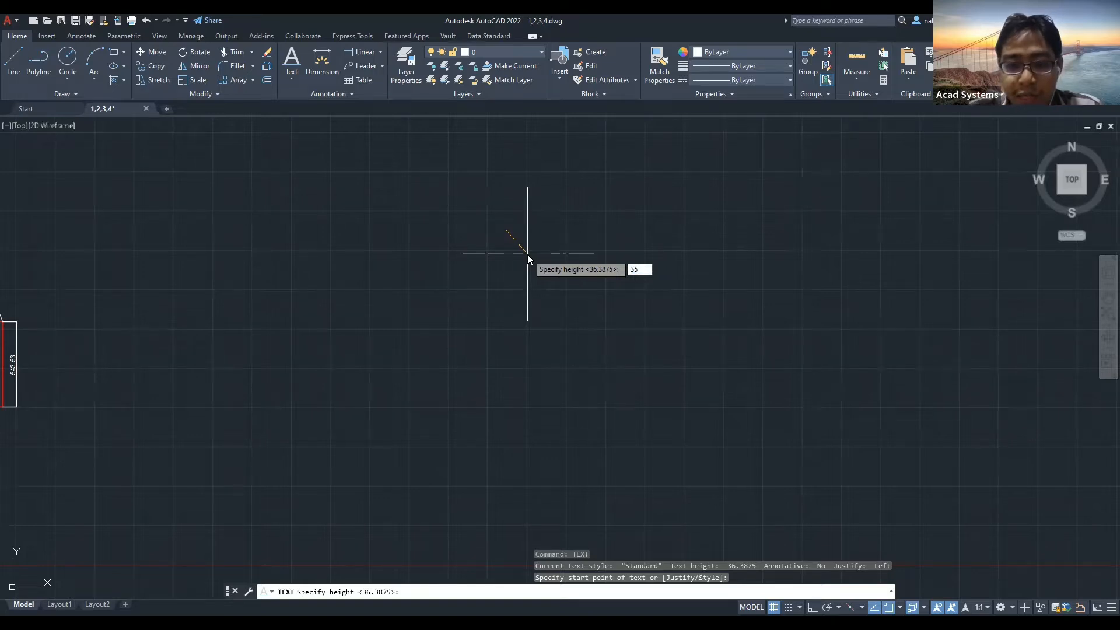
key(Return)
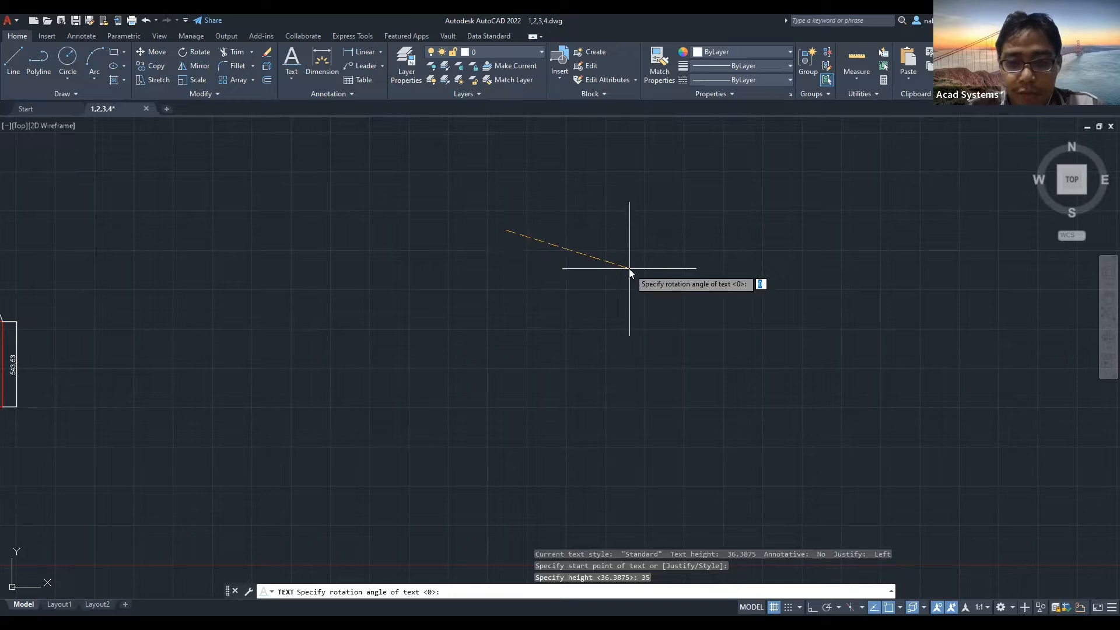
text(45)
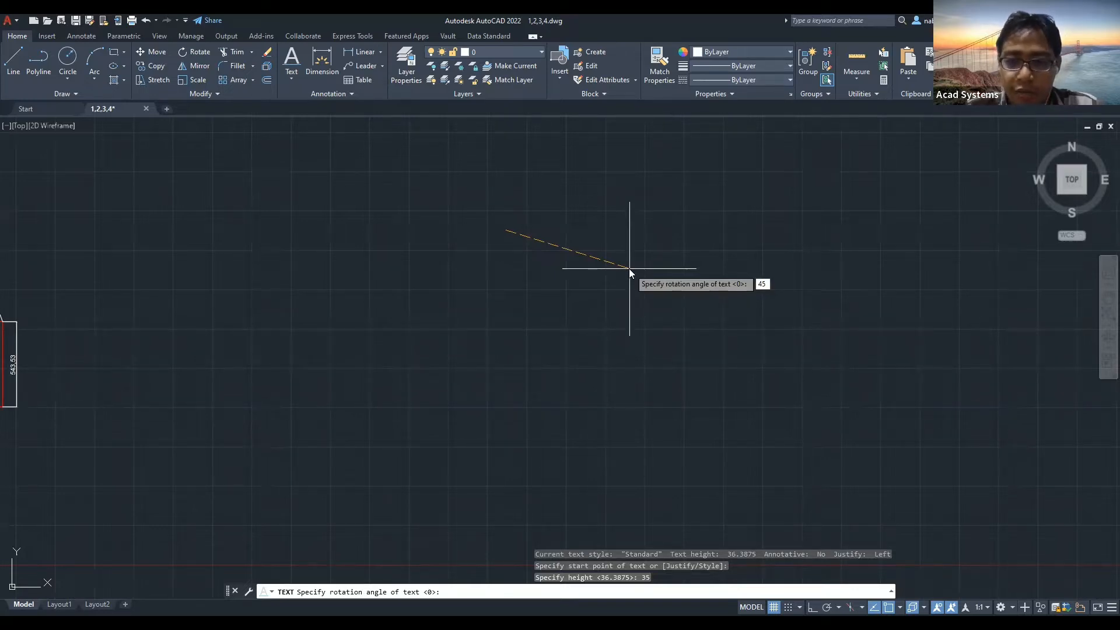
key(BackSpace)
key(BackSpace)
text(0)
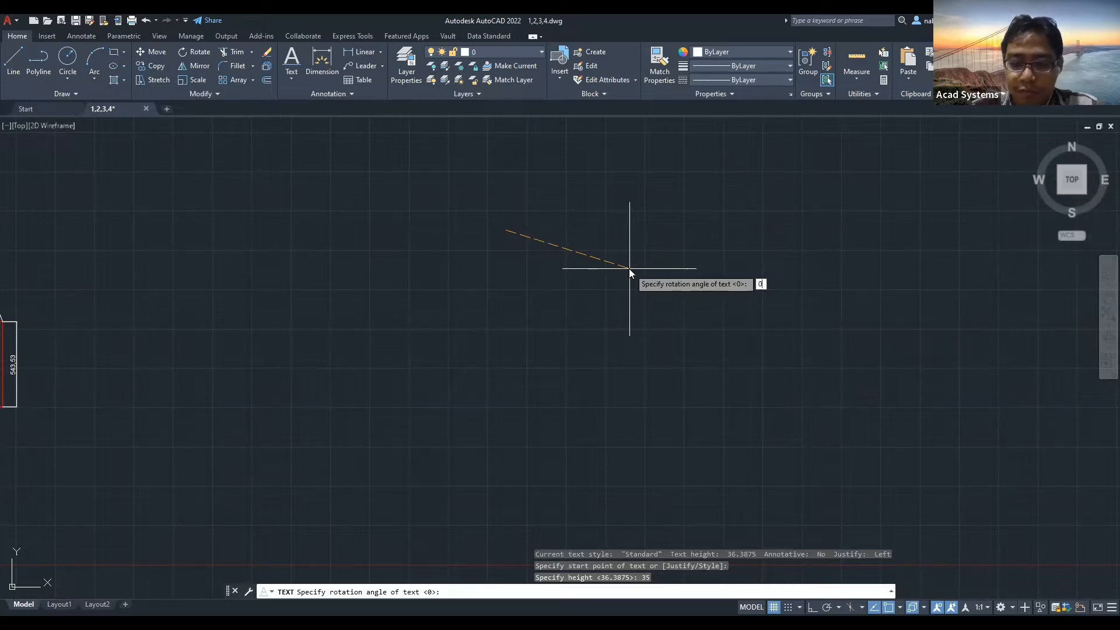
key(Return)
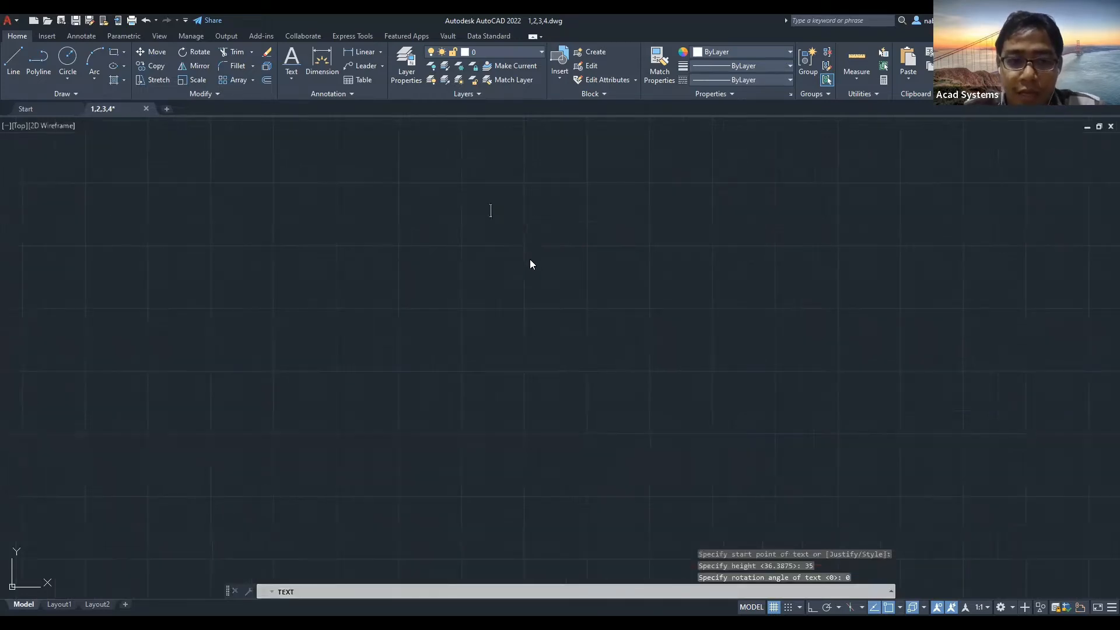
Type 'sadkvpo76324' and 'asadasd' as two separately placed text lines, then end the command.
middle_drag(500, 231, 422, 276)
text(sad)
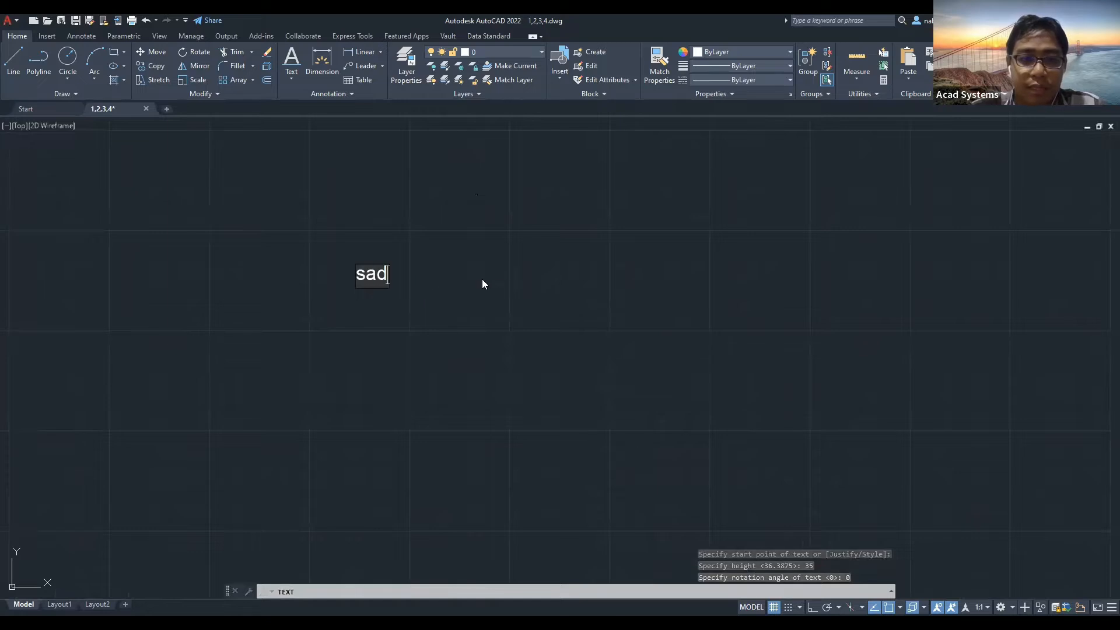
text(kvpo76324)
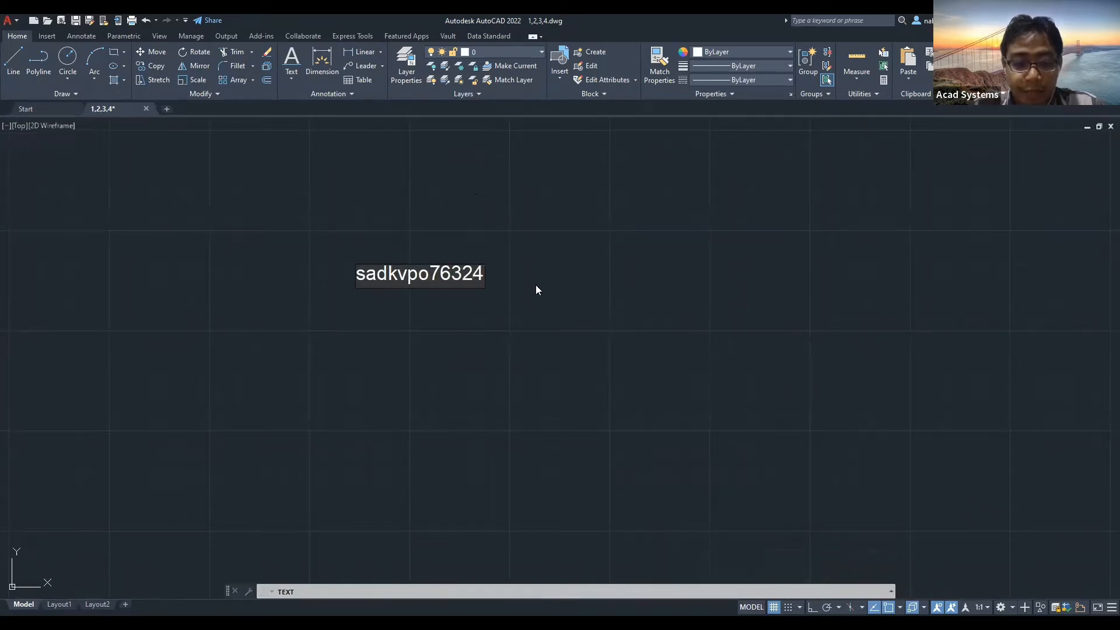
click(564, 263)
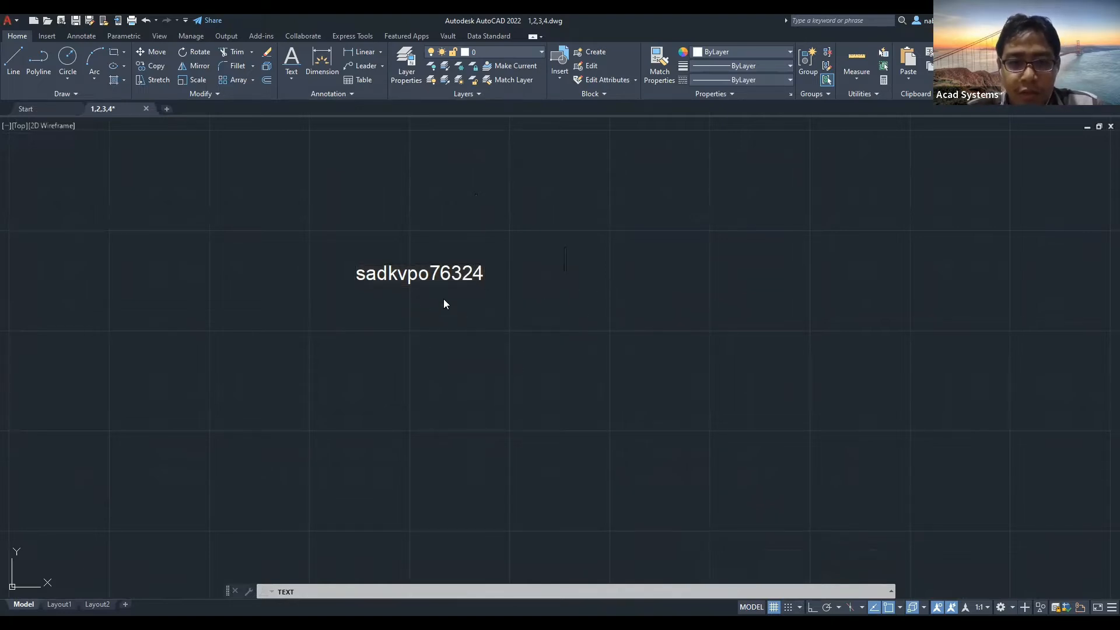
click(547, 190)
click(268, 335)
text(asadasd)
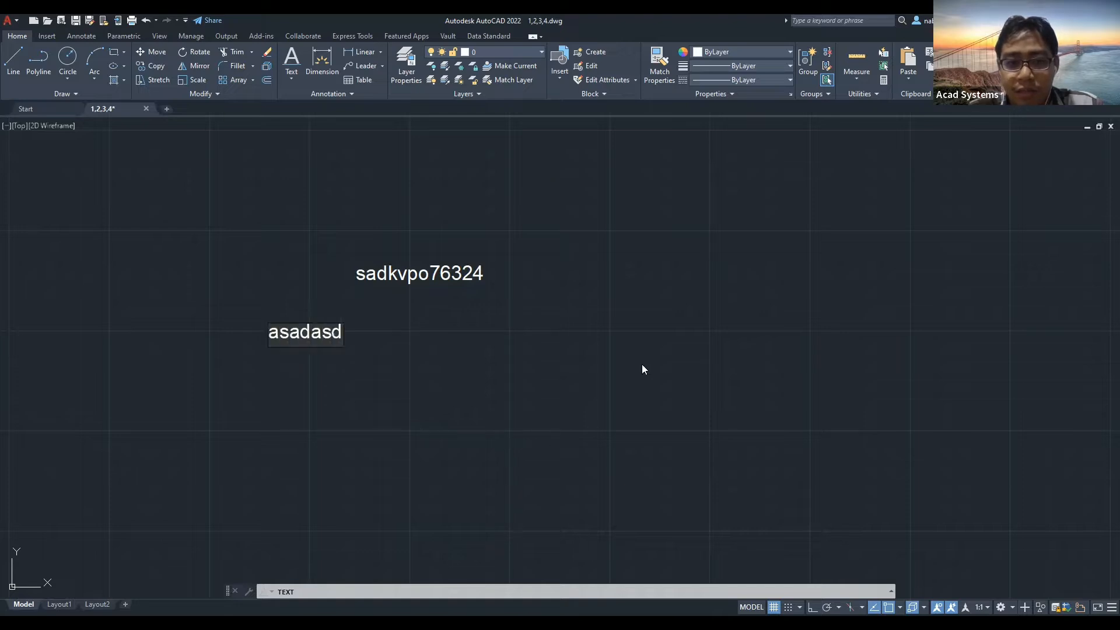
click(799, 272)
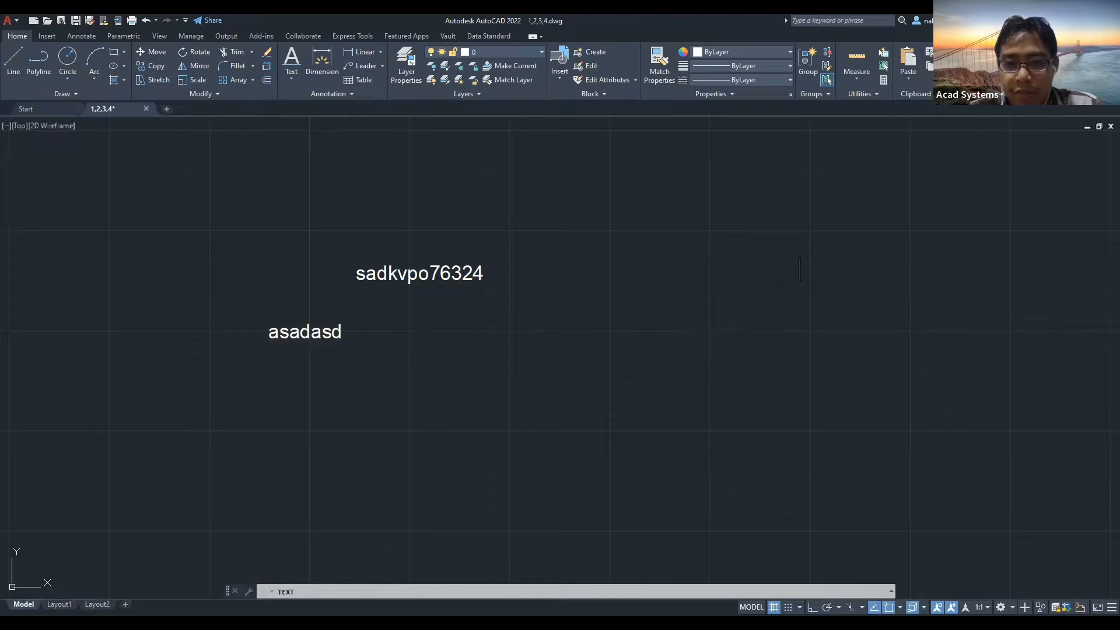
key(Escape)
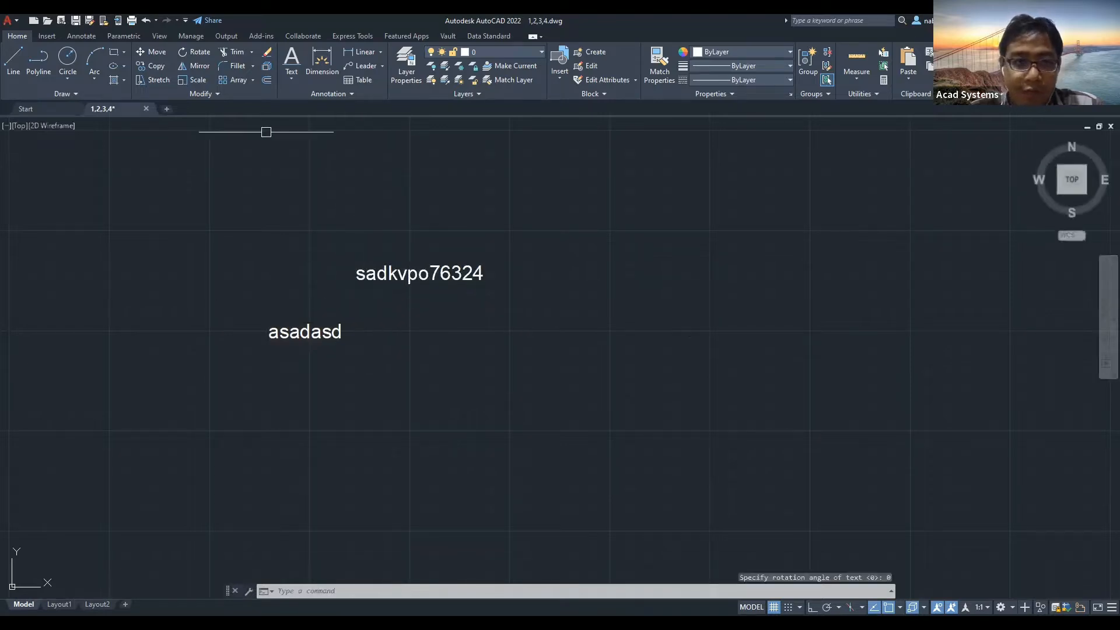
Choose Single Line text from the Home text dropdown.
click(291, 78)
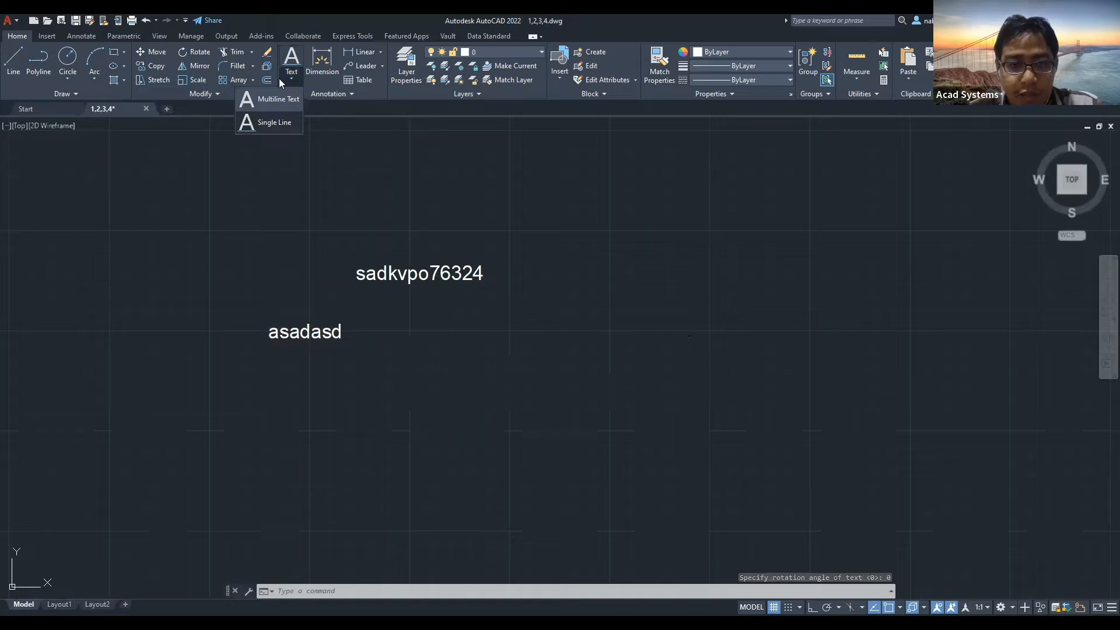
click(274, 122)
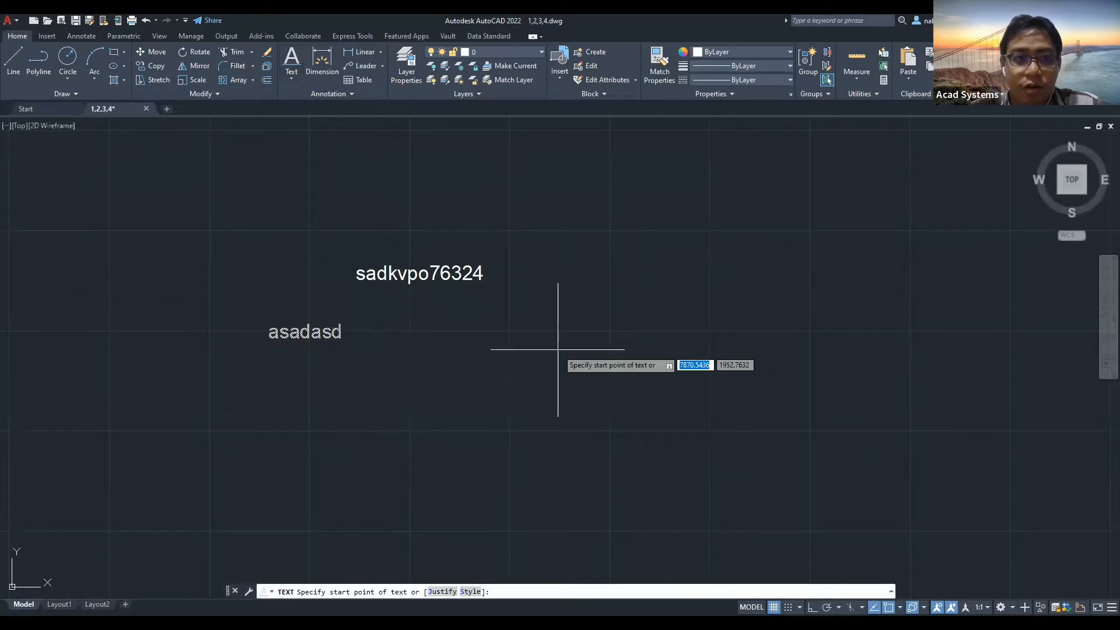
click(291, 79)
click(281, 130)
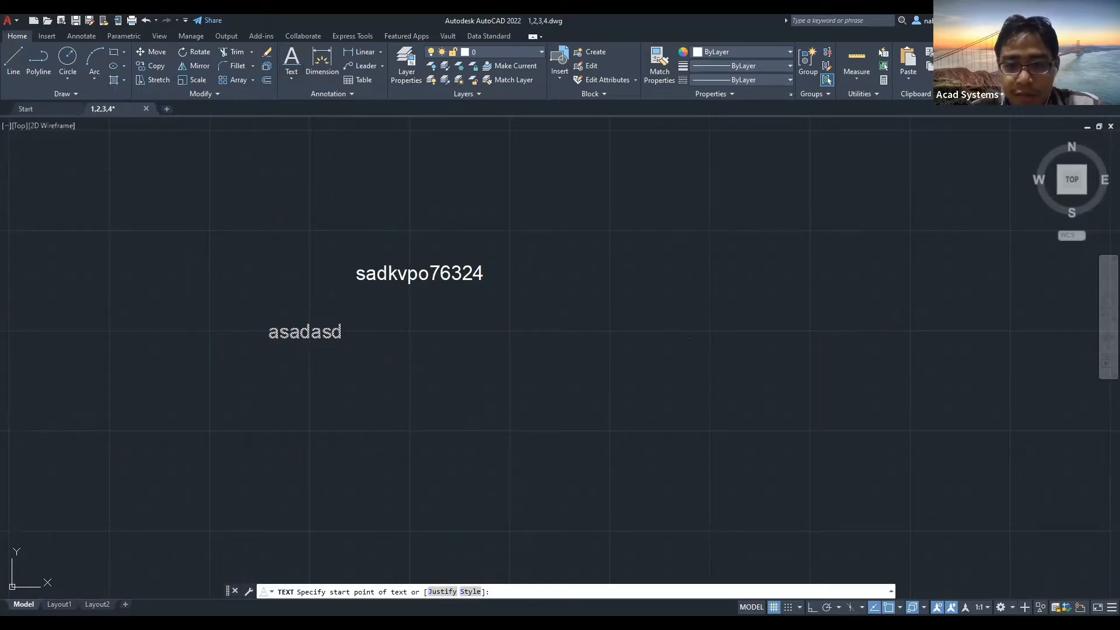
Start a downward-tilted height-40 text 'asdfpvokobkpok8345785', then cancel it with Esc.
middle_drag(565, 429, 496, 345)
click(497, 345)
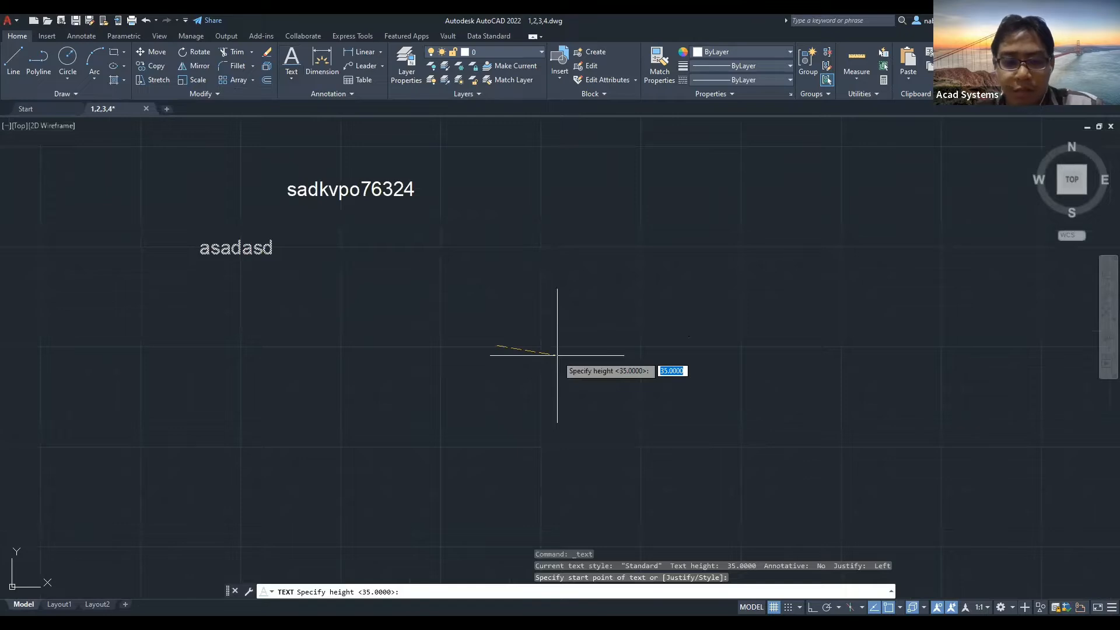
text(40)
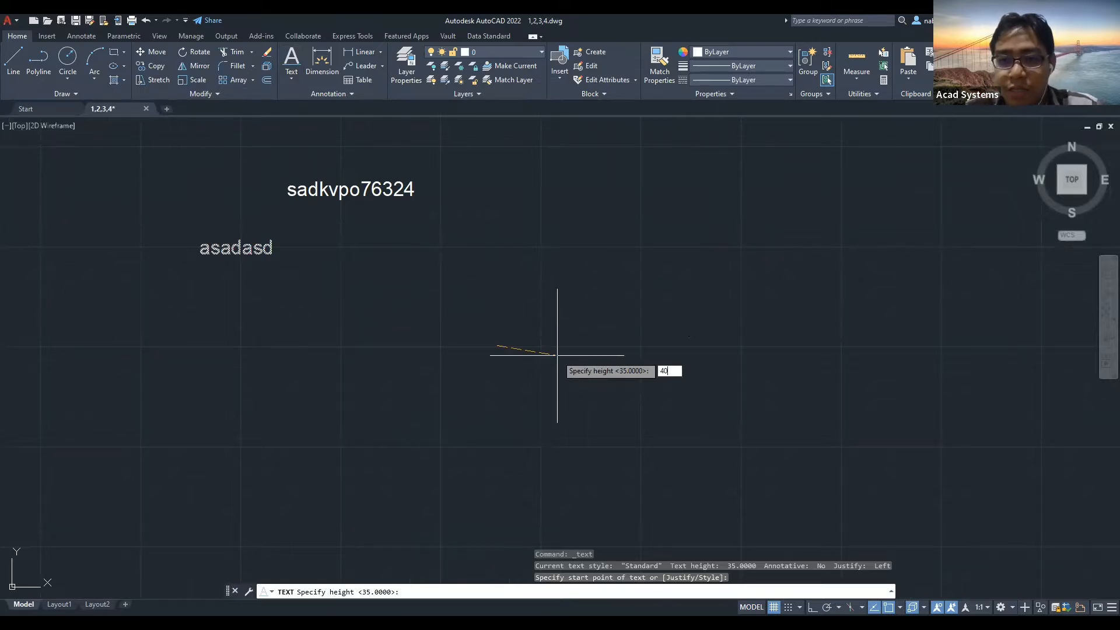
key(Return)
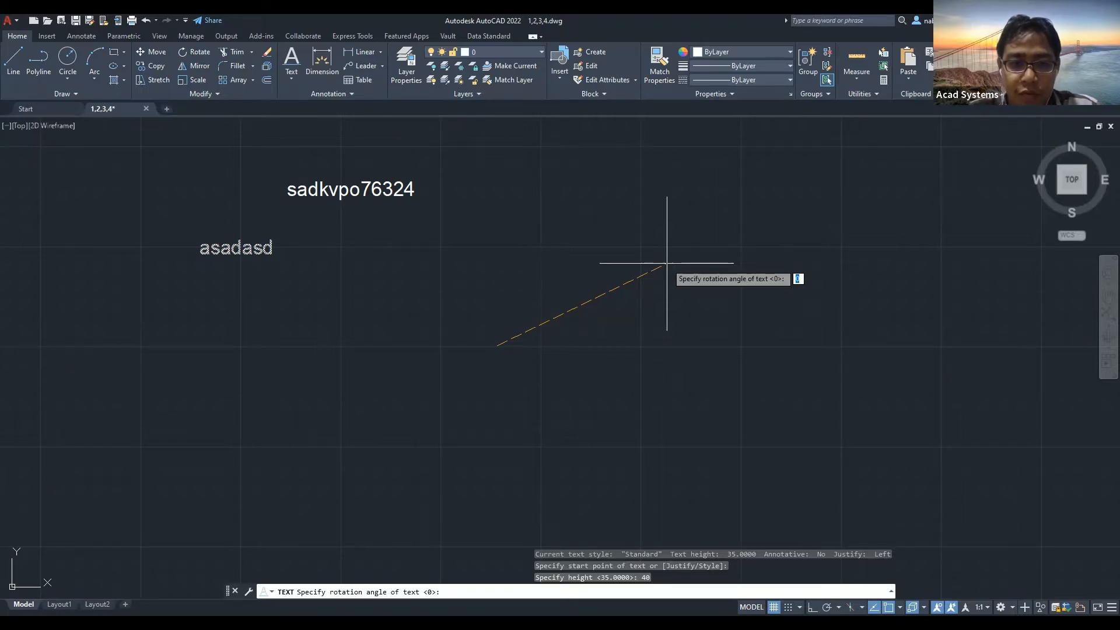
click(640, 345)
text(asdfpvokobkpok8345785)
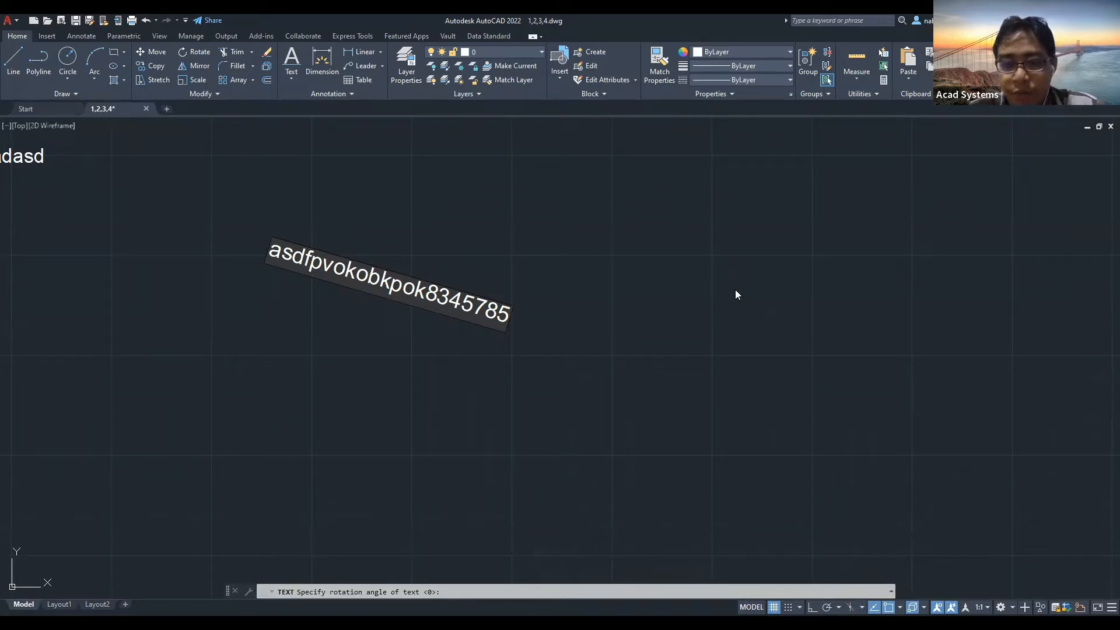
key(Escape)
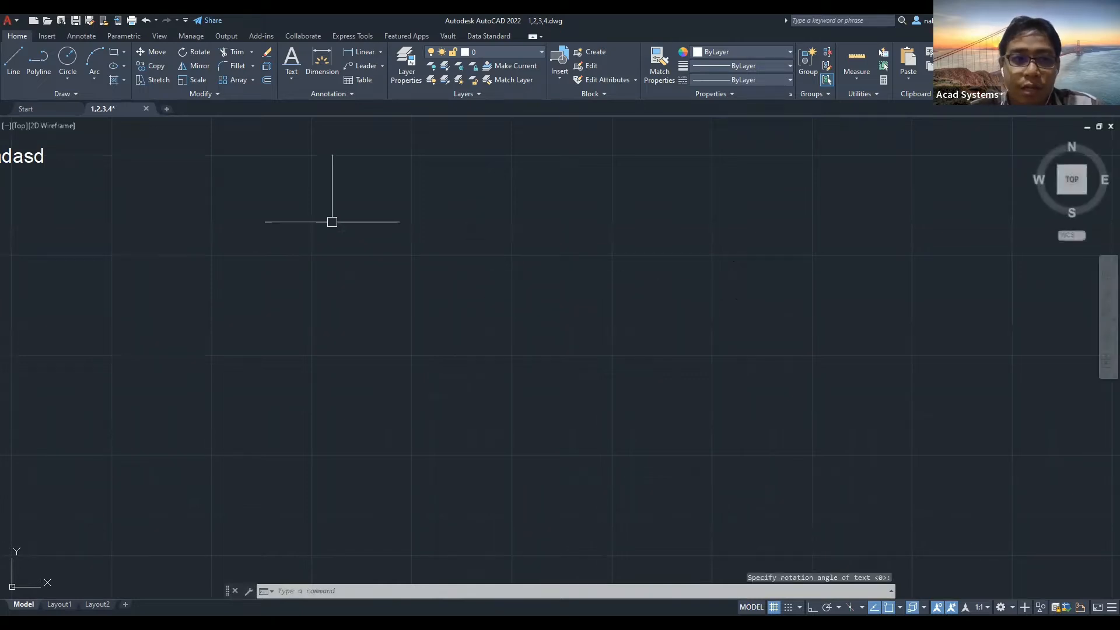
Create single-line text 'dsavuf8fvu98u4j2k3' at height 35, rotated 45 degrees.
click(291, 82)
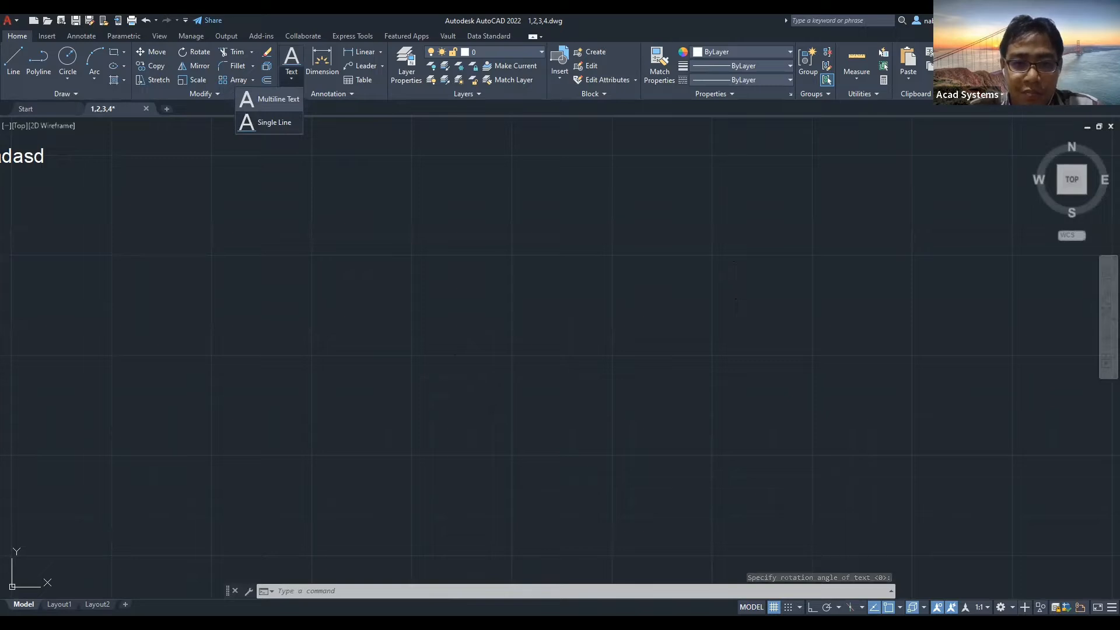
click(268, 123)
click(351, 280)
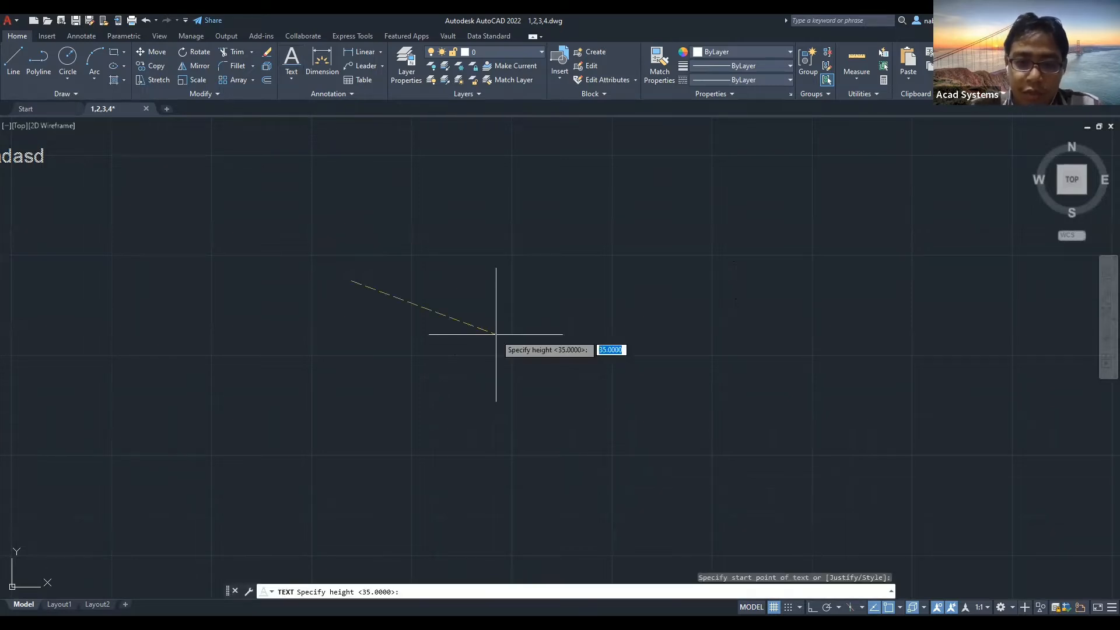
key(Return)
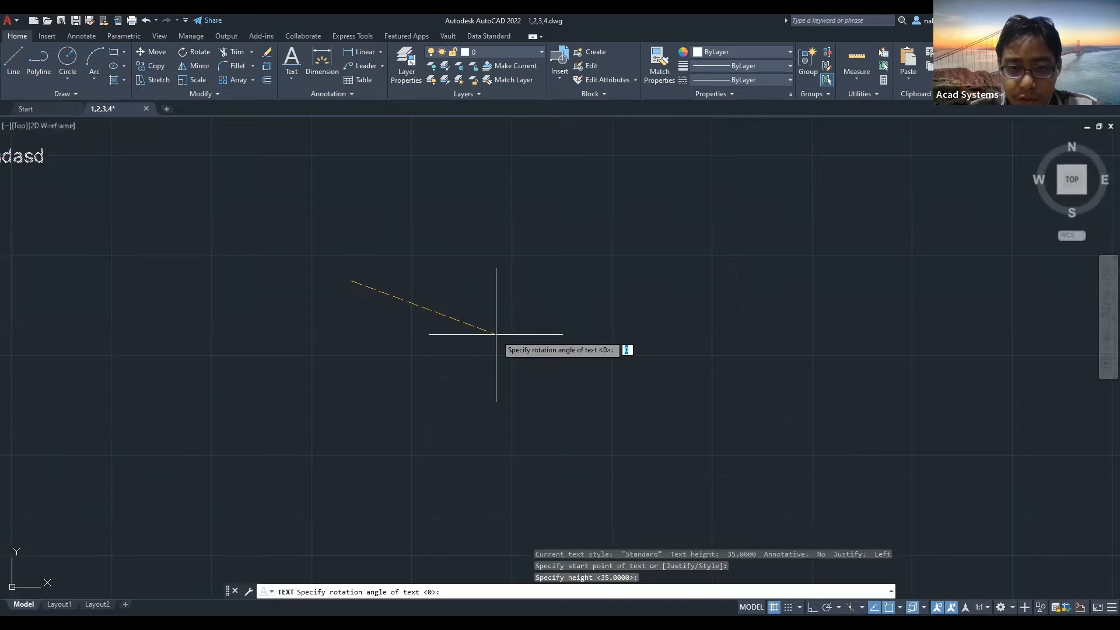
text(45)
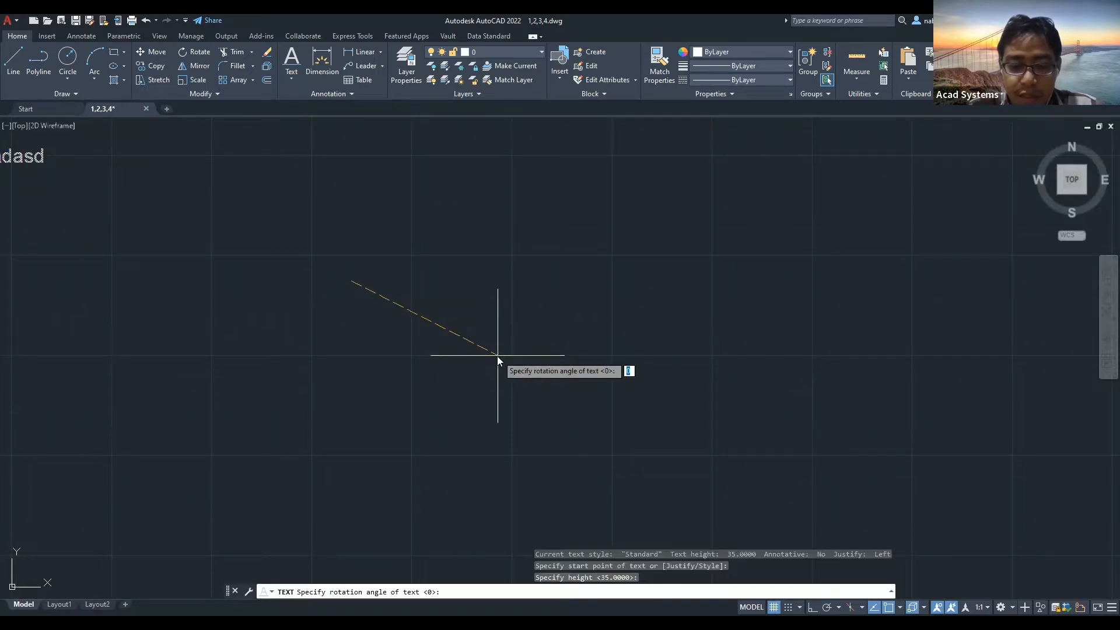
key(Return)
text(dsavuf8fvu98u4j2k3)
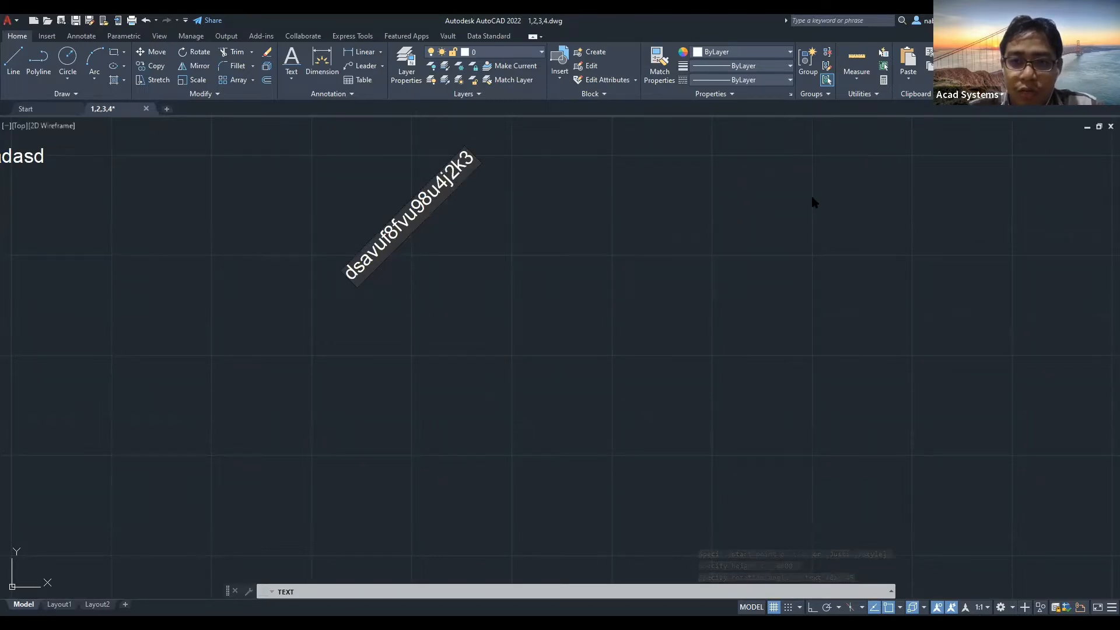
click(741, 208)
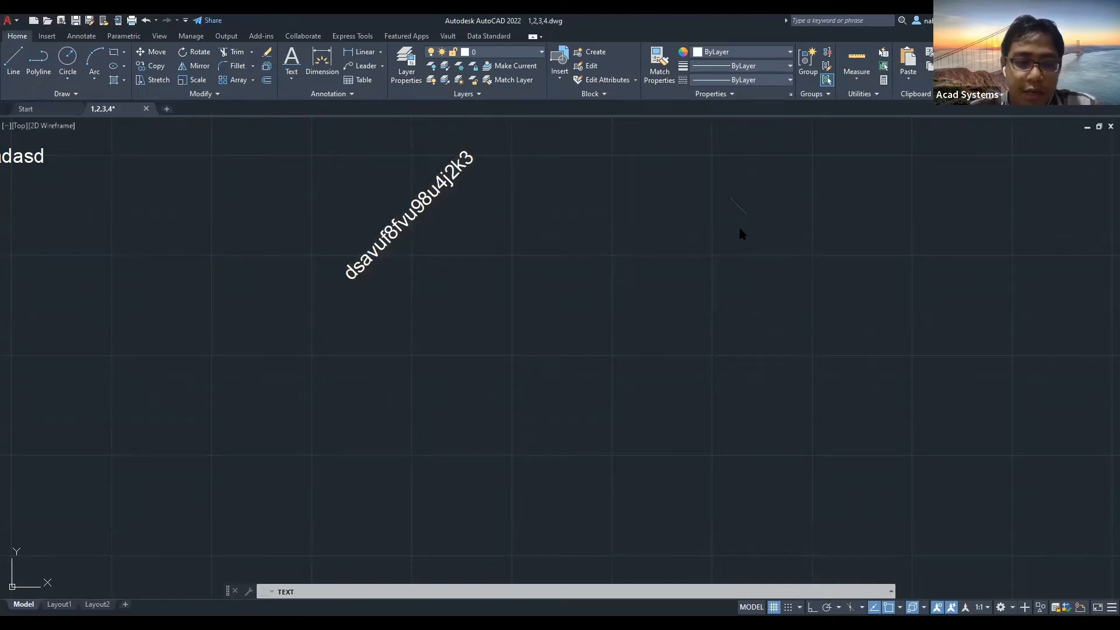
key(Escape)
Inspect and select the rotated text, then select the sadkvpo76324 label.
scroll(583, 257, down, 4)
middle_drag(580, 250, 597, 277)
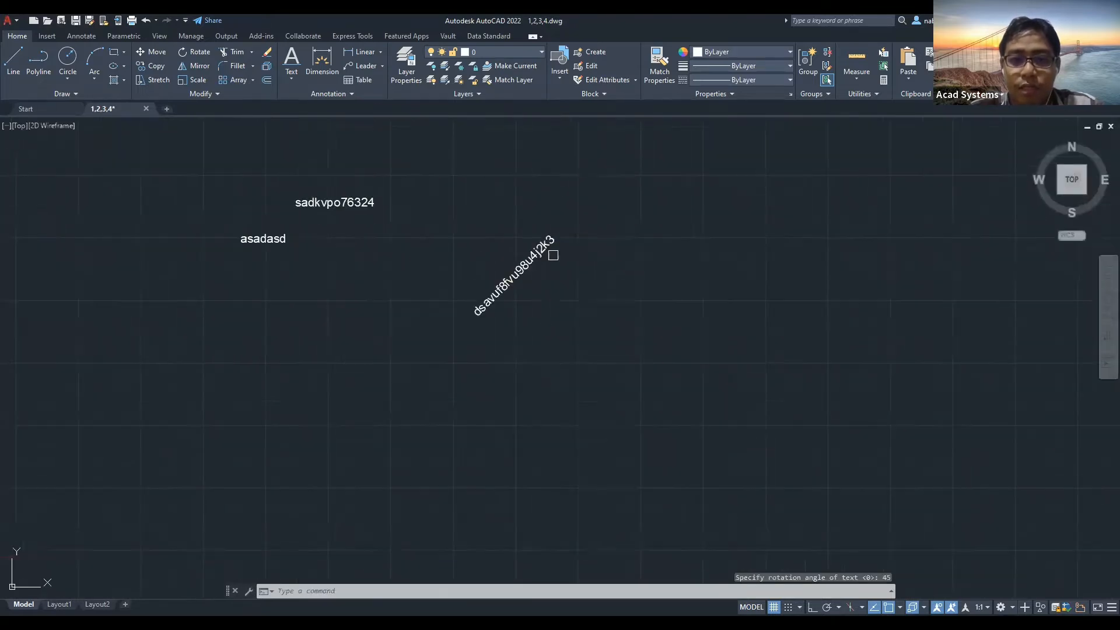
scroll(555, 255, up, 6)
click(507, 256)
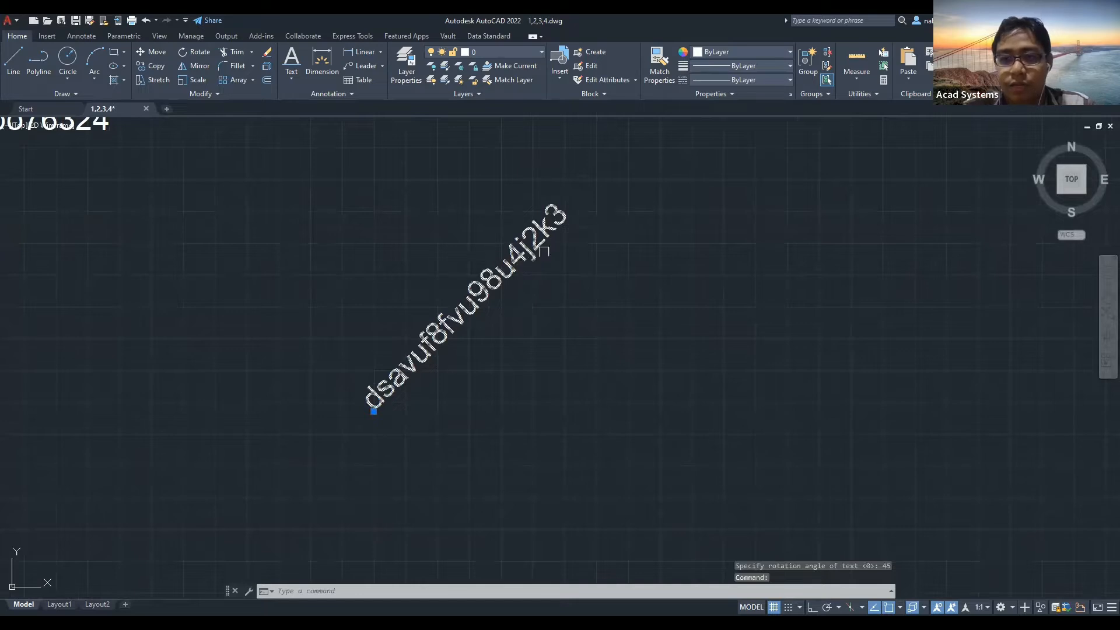
key(Escape)
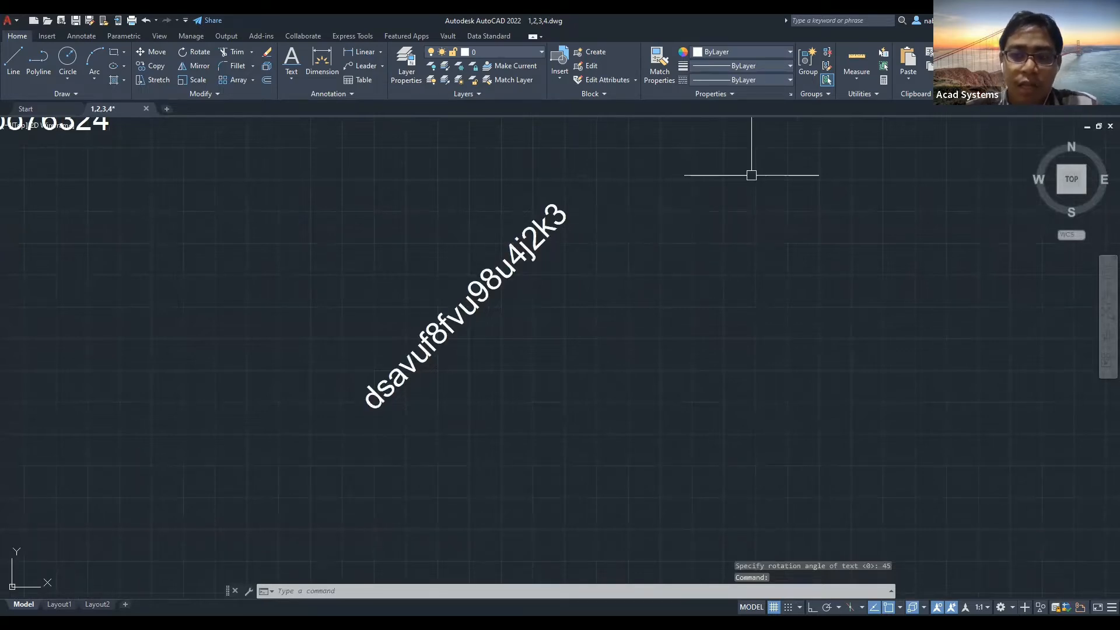
scroll(741, 175, down, 2)
middle_drag(430, 204, 454, 249)
click(334, 187)
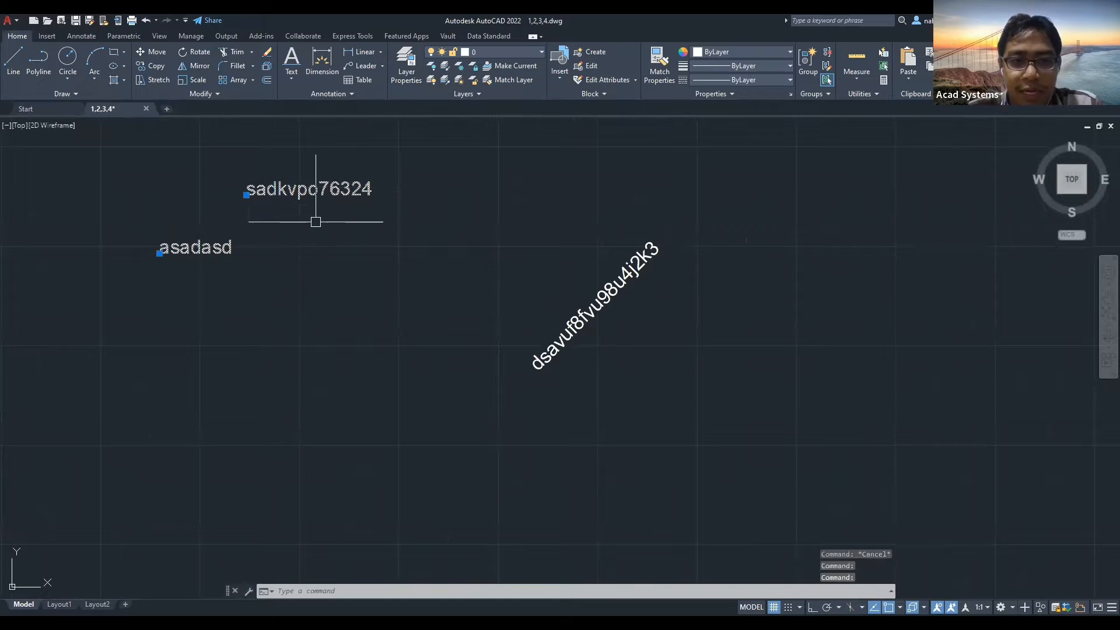
Drag the rotated text's insertion grip up-left toward the other labels, then deselect it.
key(Escape)
click(532, 354)
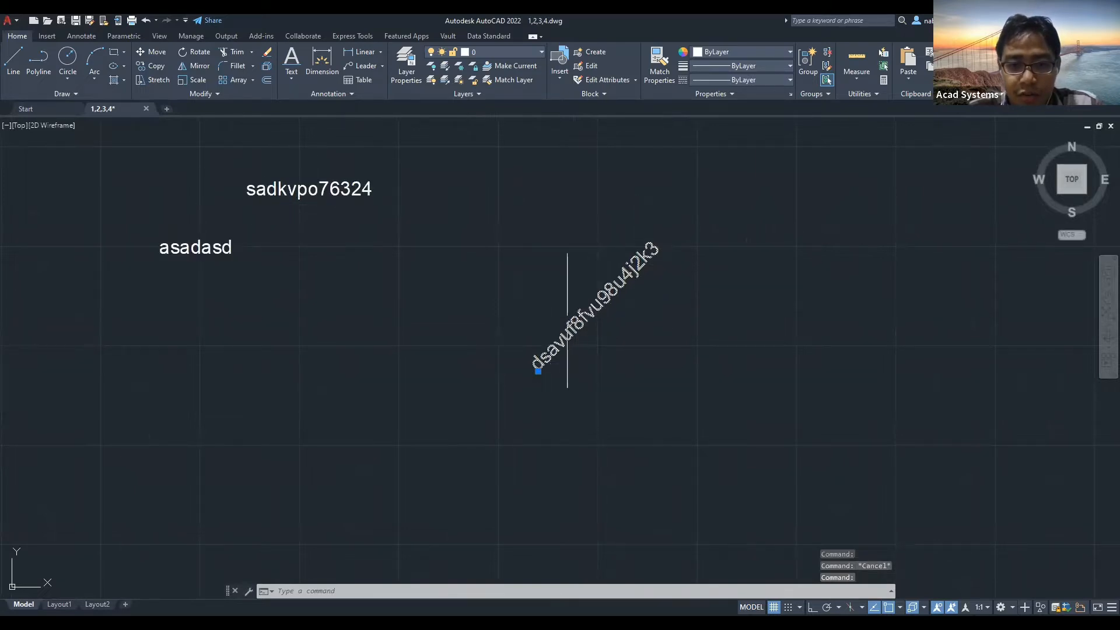
click(538, 371)
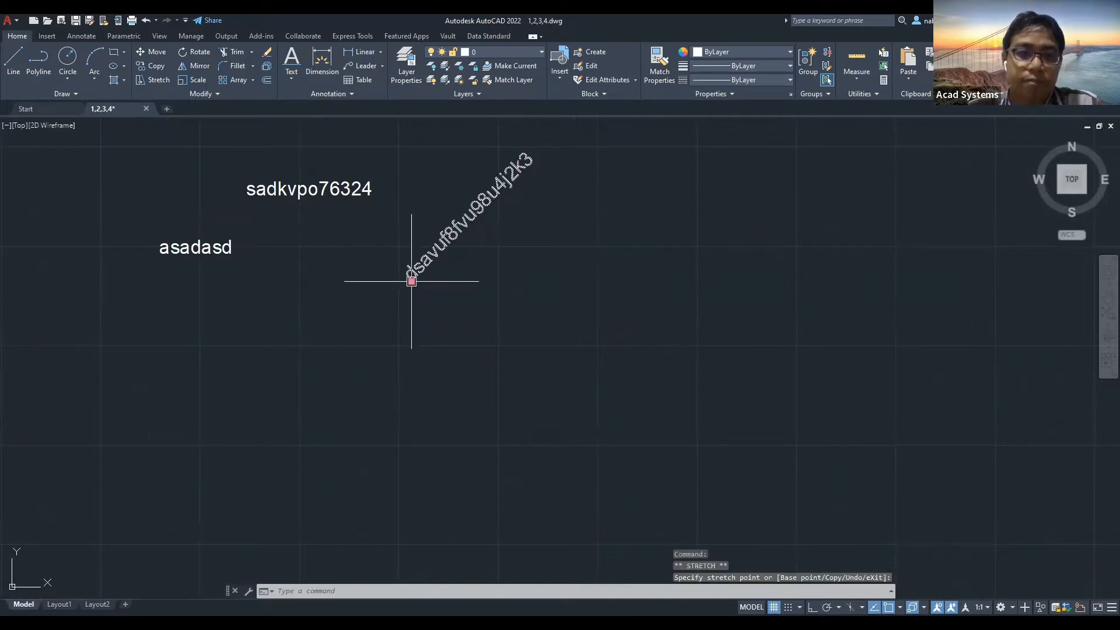
key(Escape)
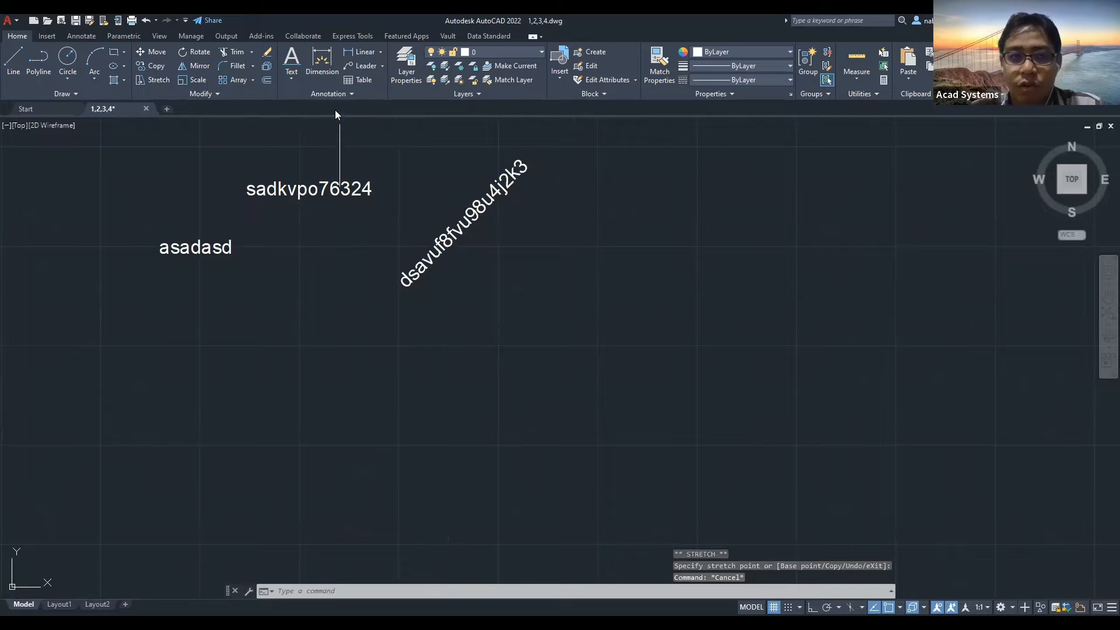
click(289, 78)
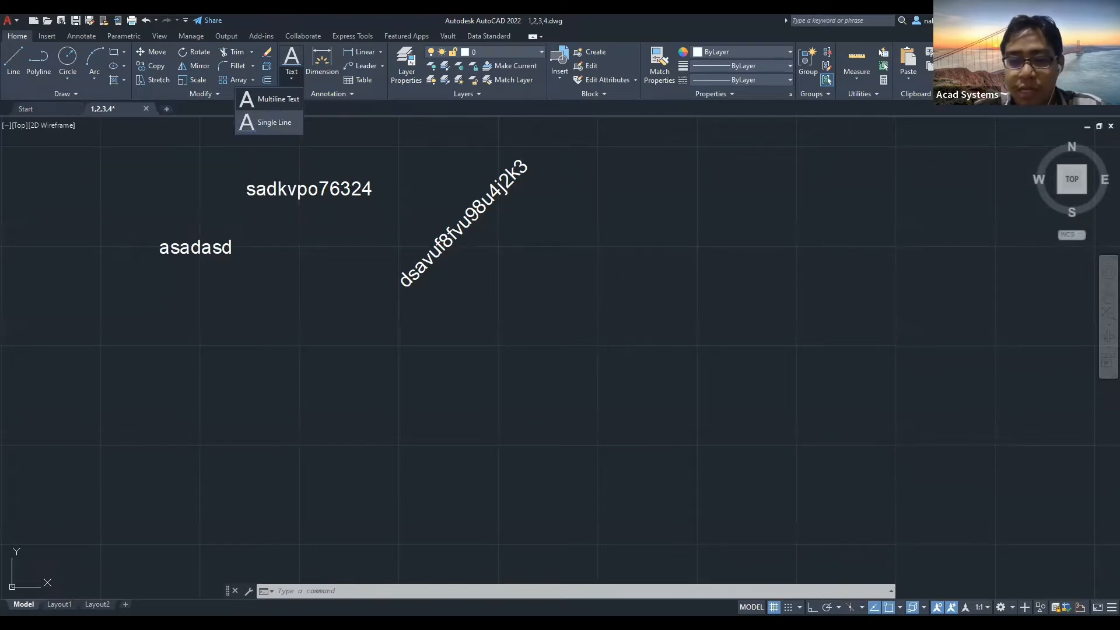
Zoom out and start the MTEXT command from the command line.
scroll(395, 369, down, 3)
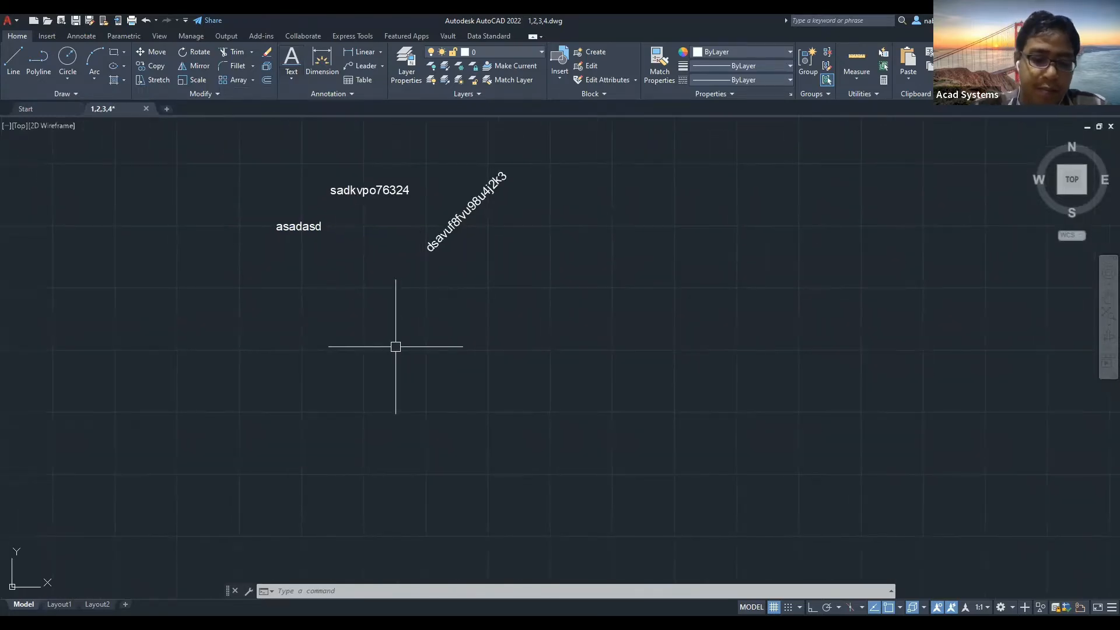
text(mtex)
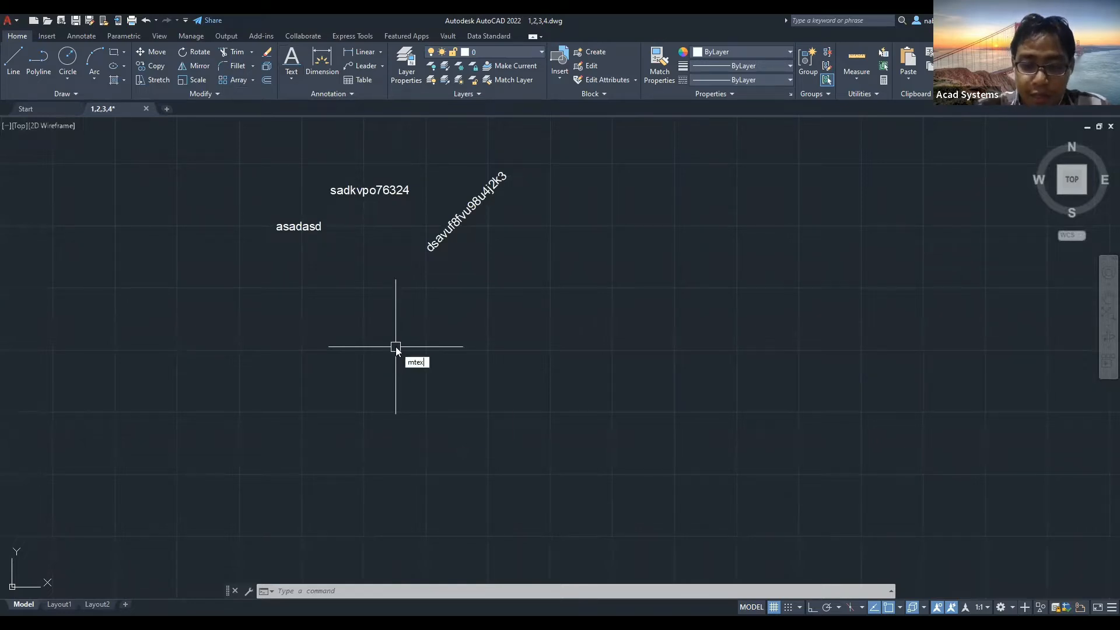
text(t)
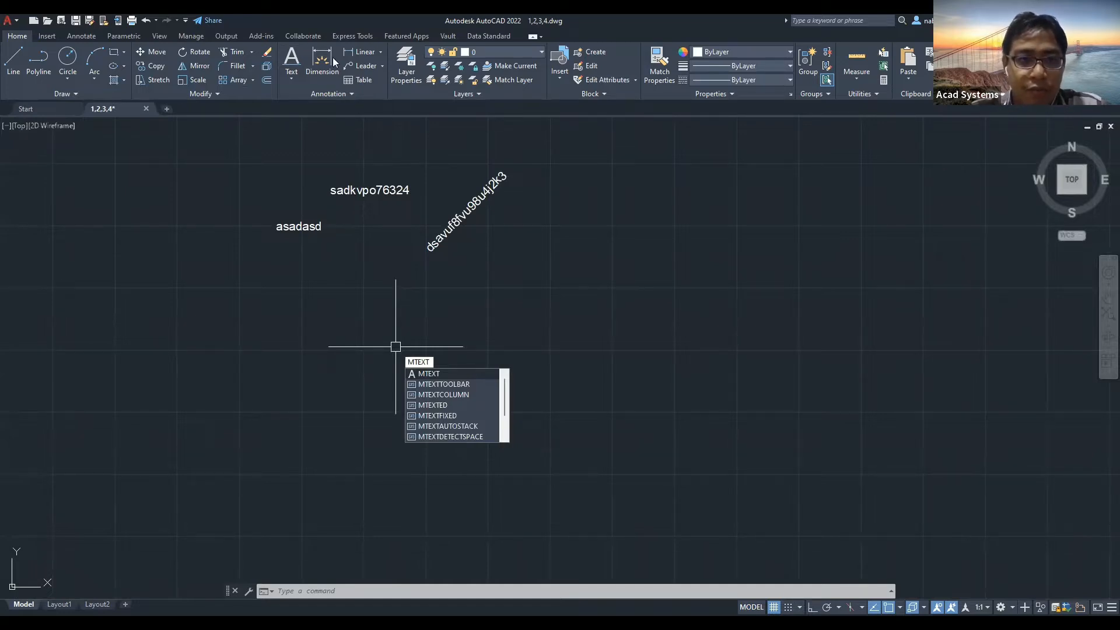
key(Return)
click(292, 78)
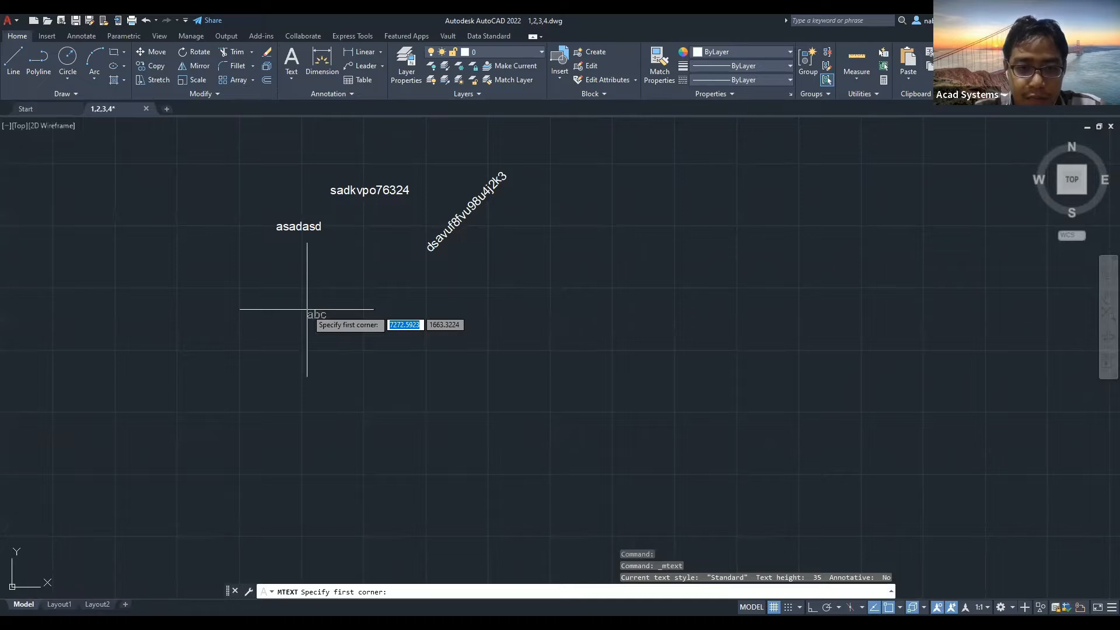
Place the box below the labels and type 'ijivfoijnmiejwrv' and 'dsofijoivjfioijnretre' on two lines.
click(472, 420)
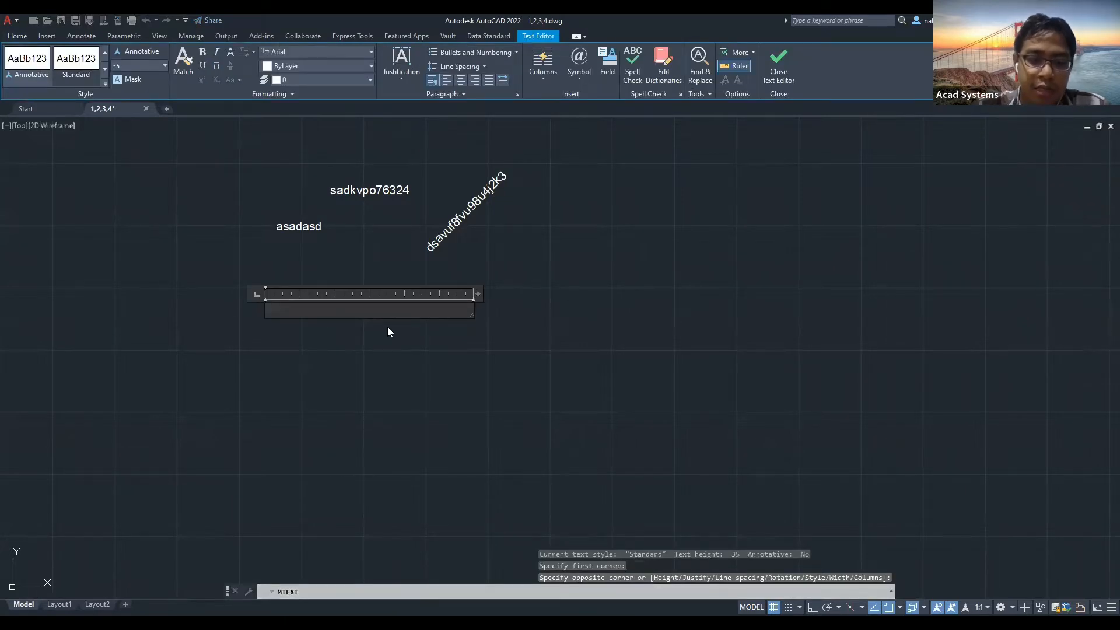
text(ijivfoij)
key(BackSpace)
text(nmiejwrv)
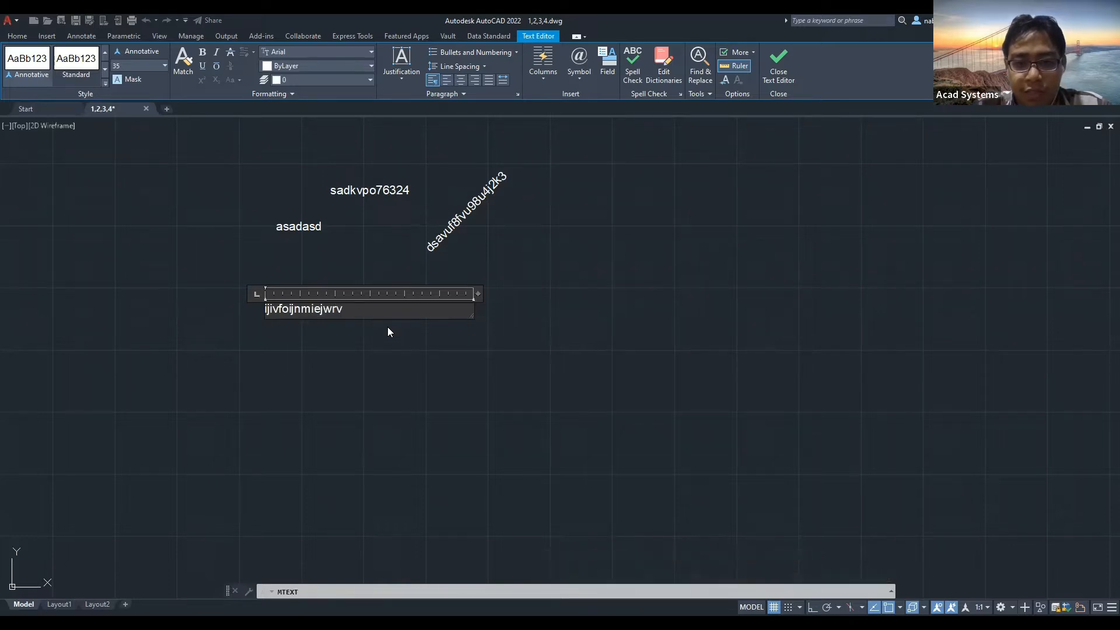
key(Return)
text(dsofijoivjfioij)
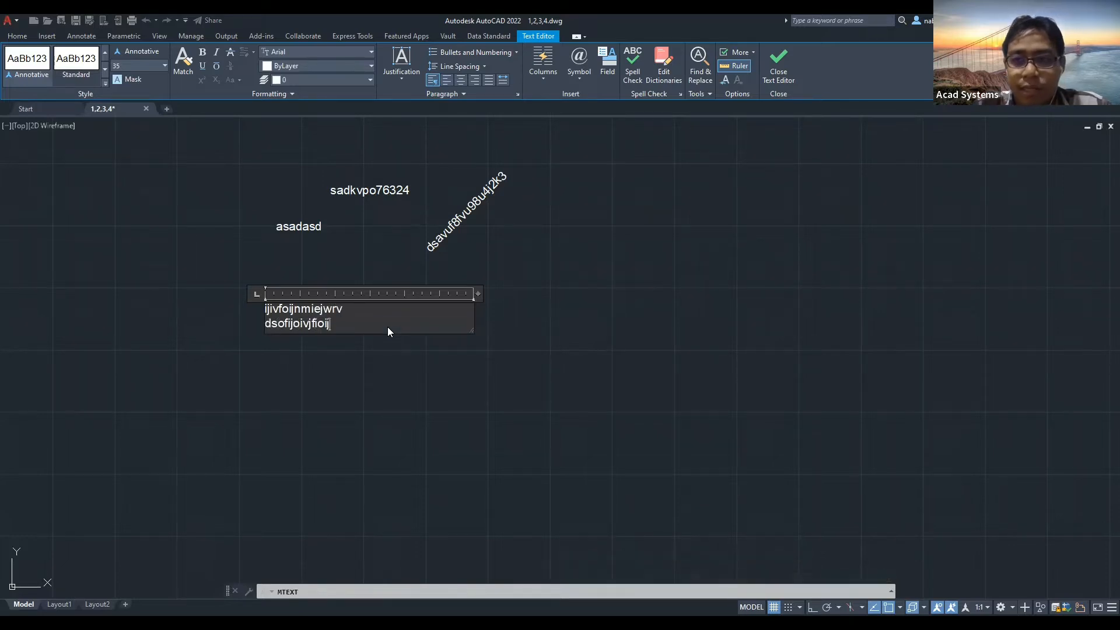
text(nretre)
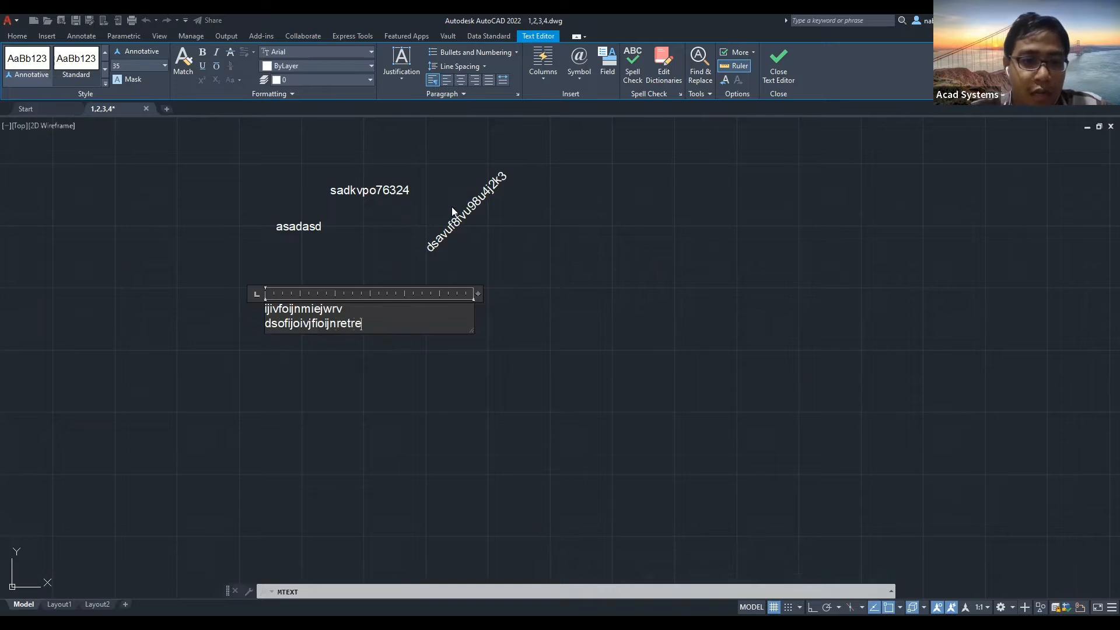
scroll(320, 322, up, 4)
middle_drag(312, 317, 446, 345)
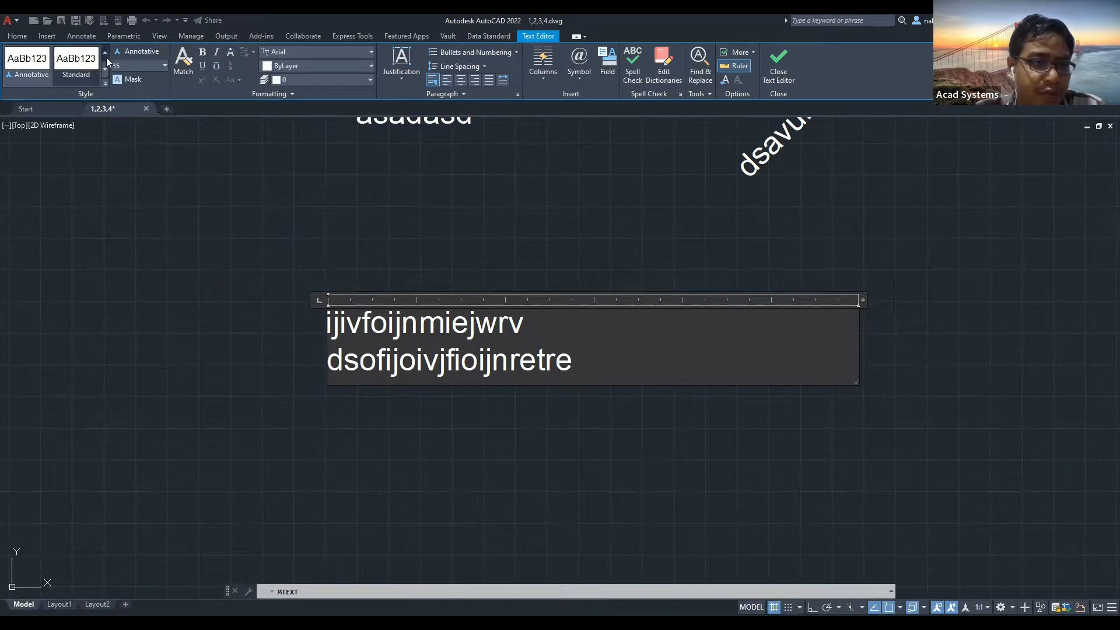
Try the Annotative, Standard 2 and Standard text styles on the multiline text, ending on Standard.
click(29, 65)
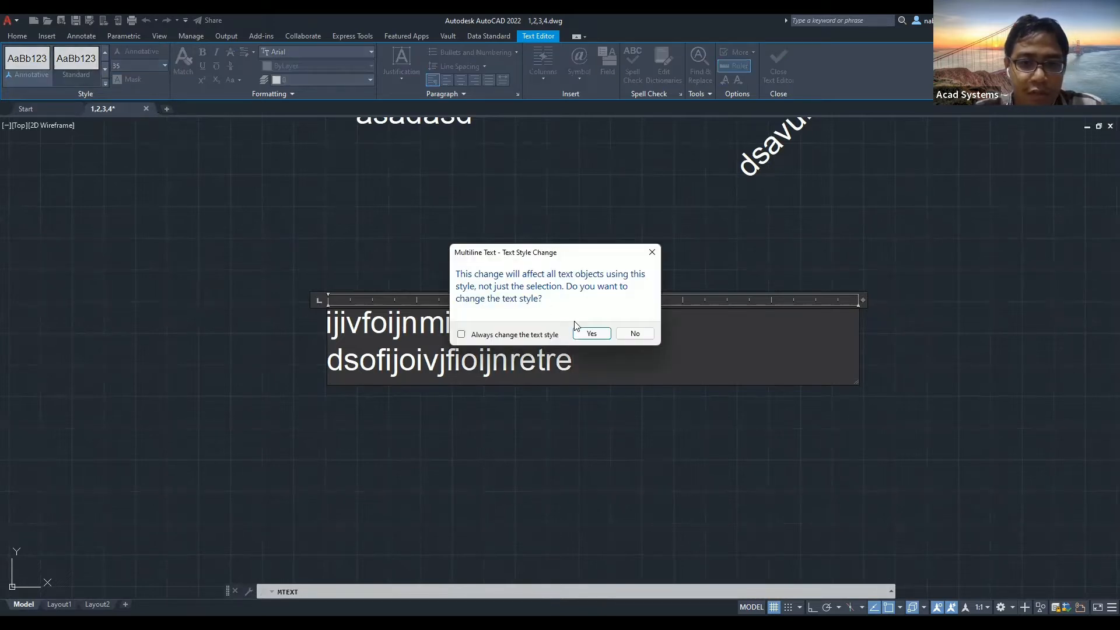
click(586, 334)
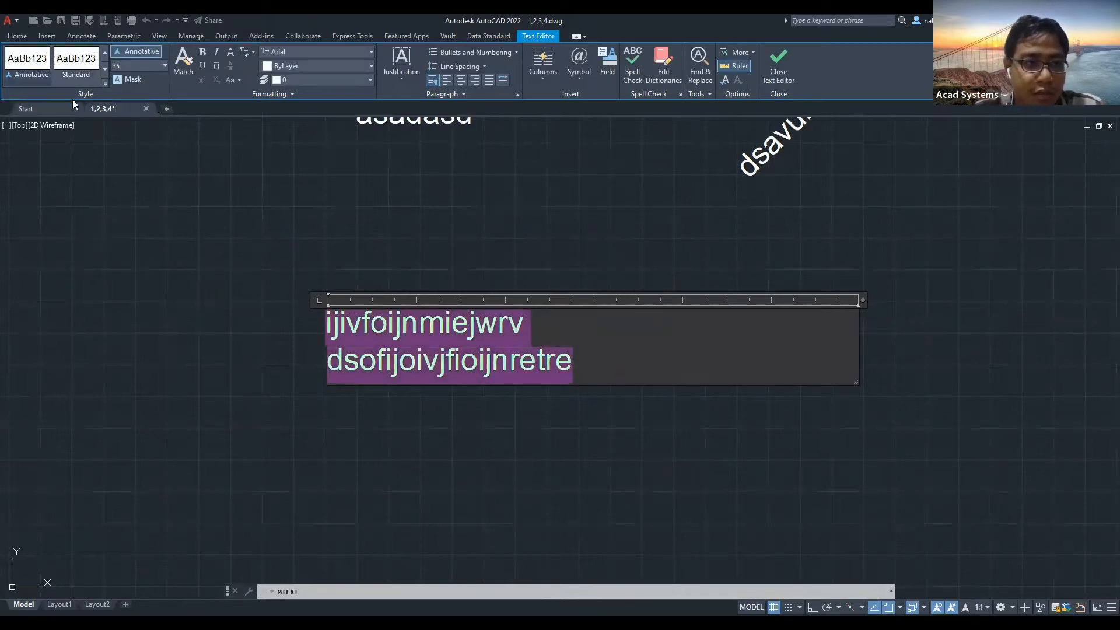
click(31, 66)
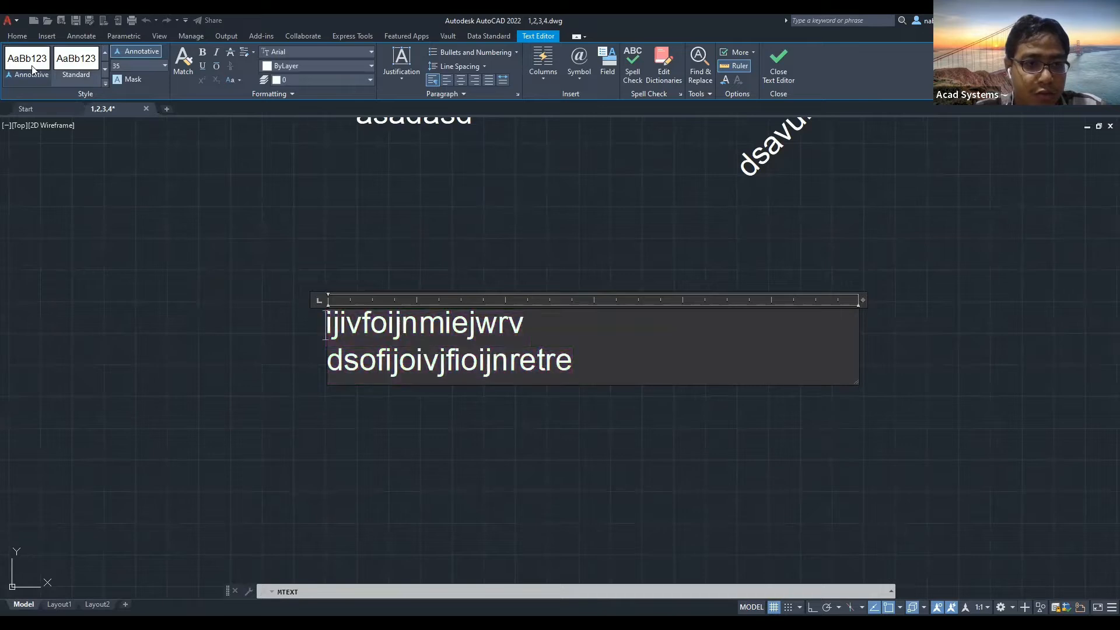
click(105, 69)
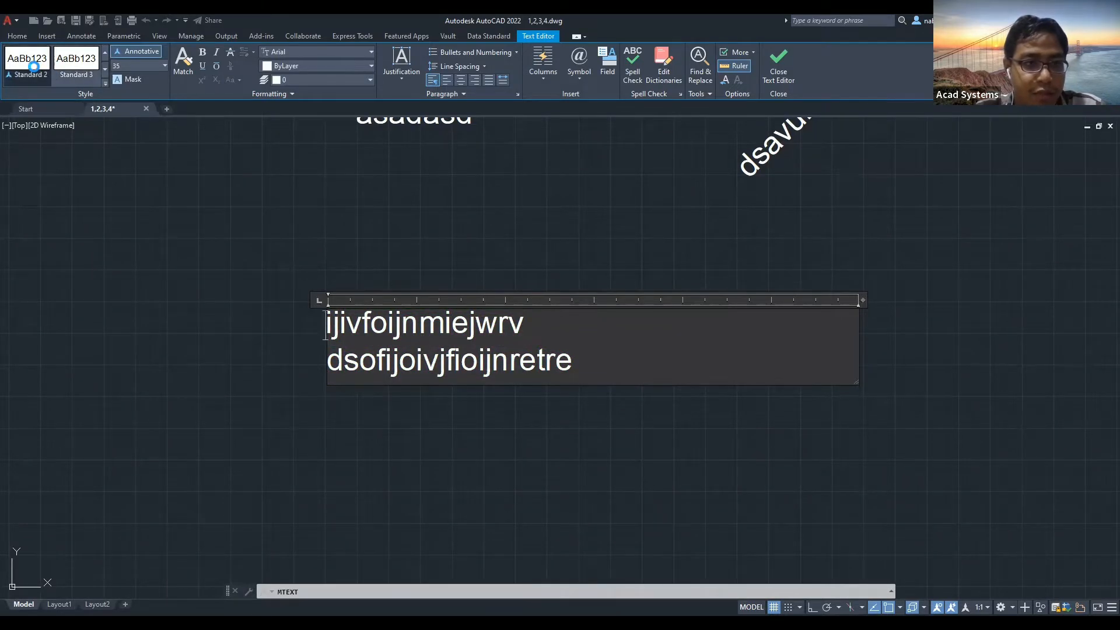
click(34, 65)
click(587, 333)
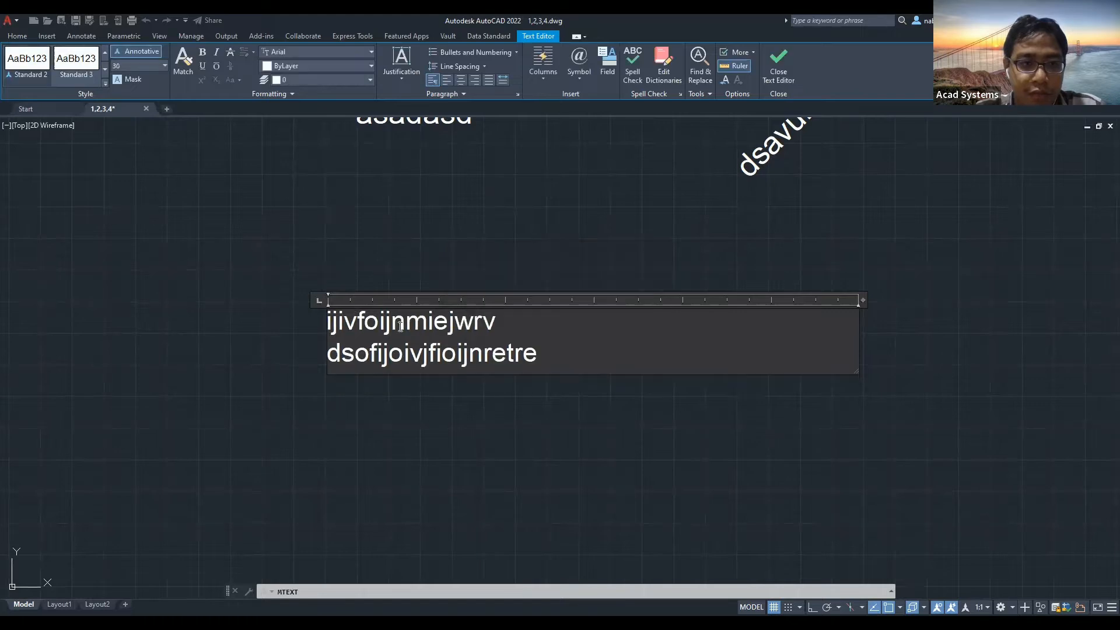
click(105, 52)
click(75, 79)
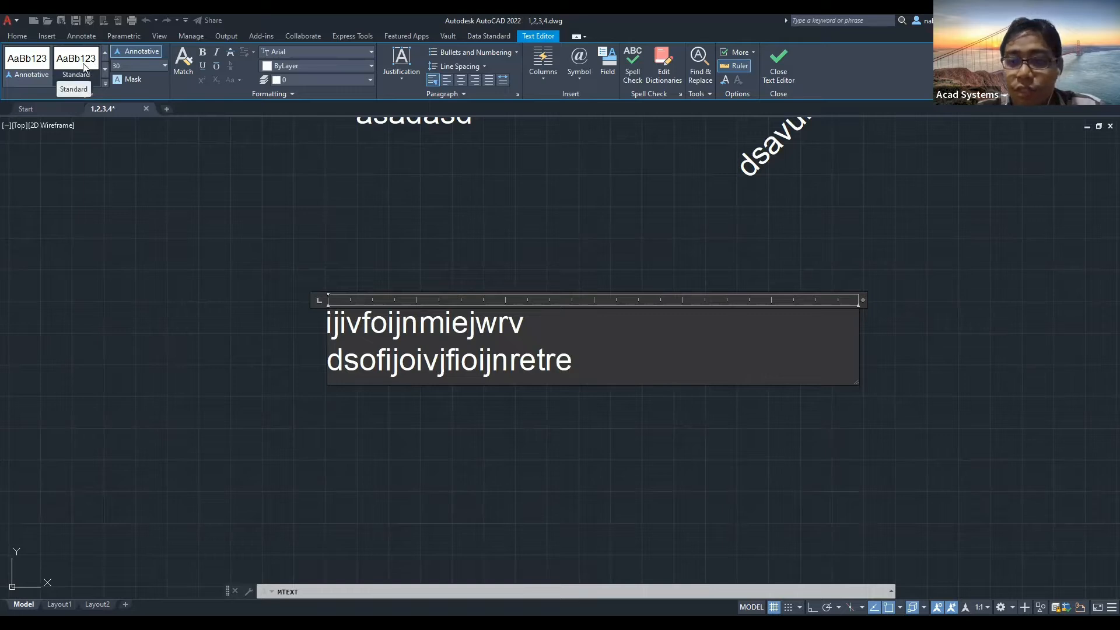
click(83, 66)
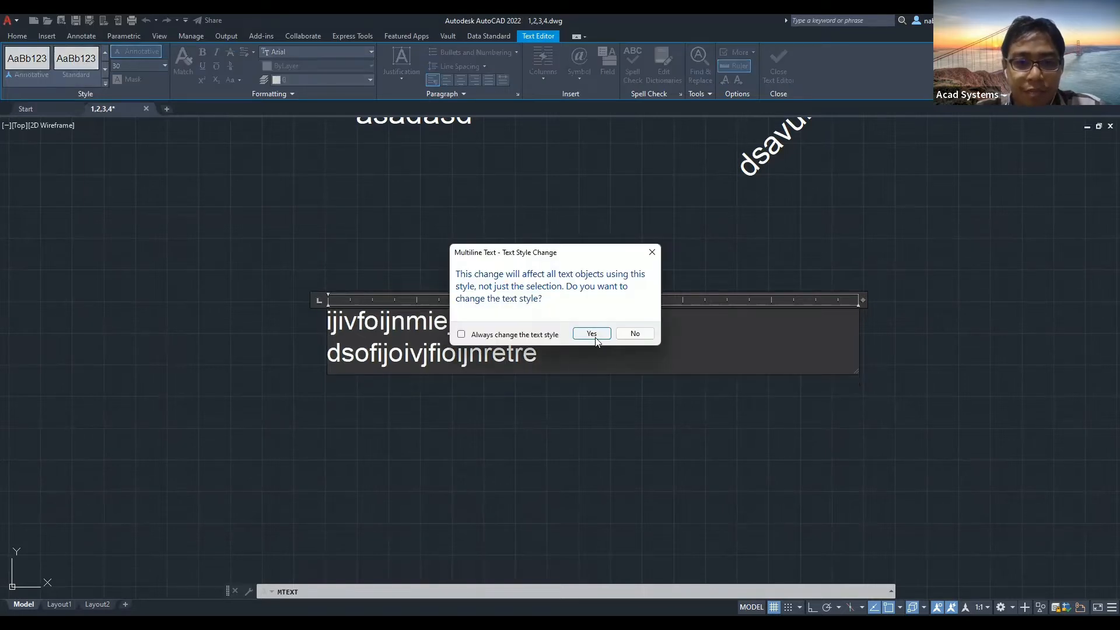
click(591, 334)
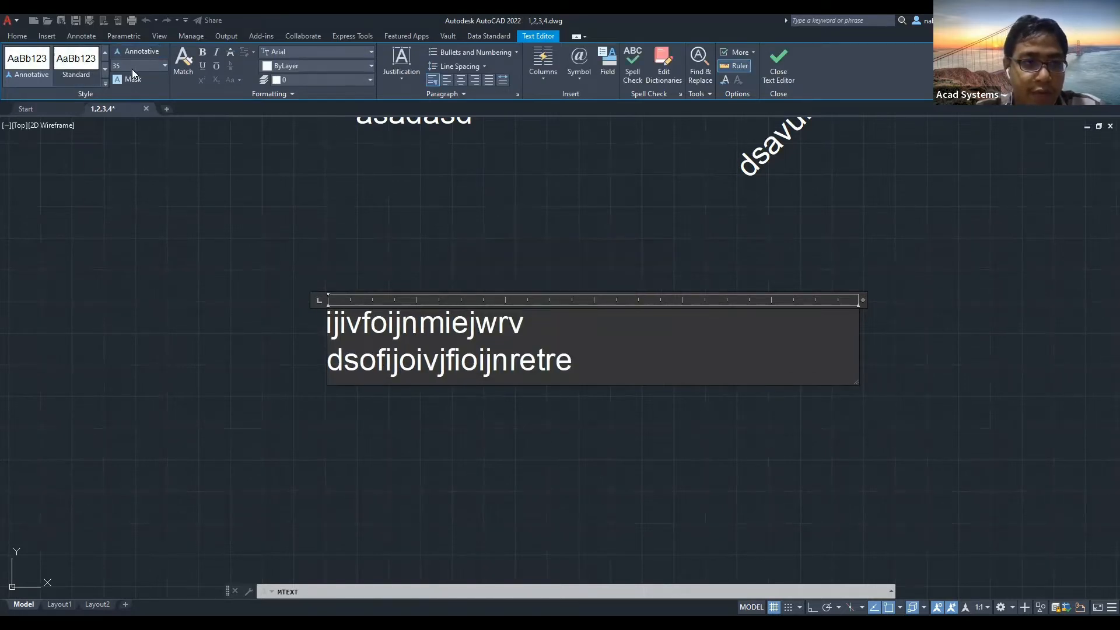
Select all the multiline text and accidentally replace it with '5' while editing the height.
click(161, 67)
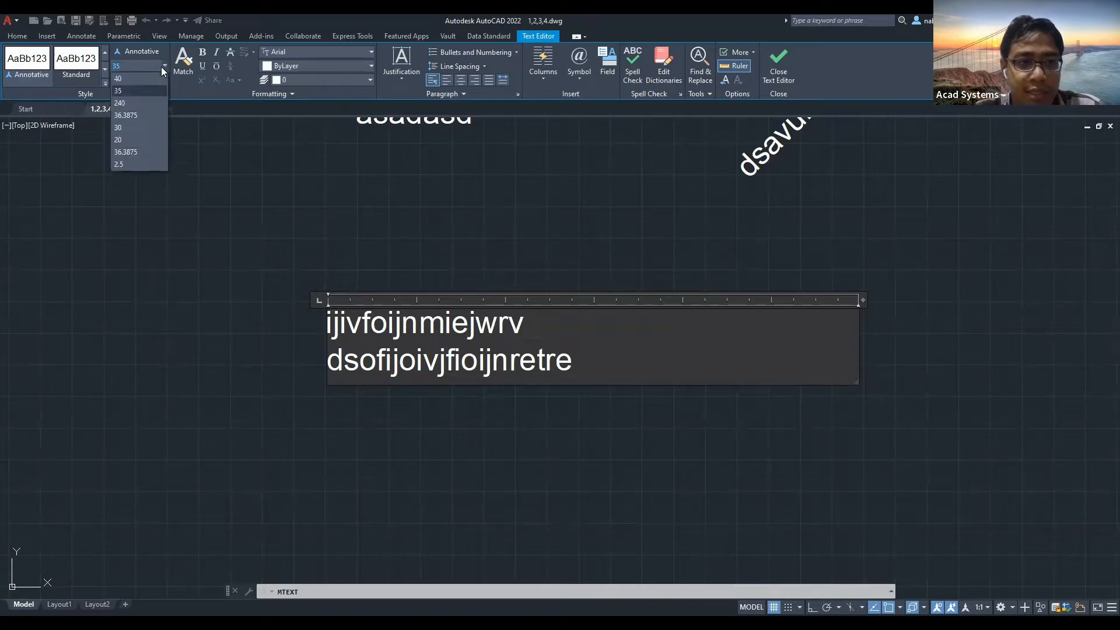
click(161, 67)
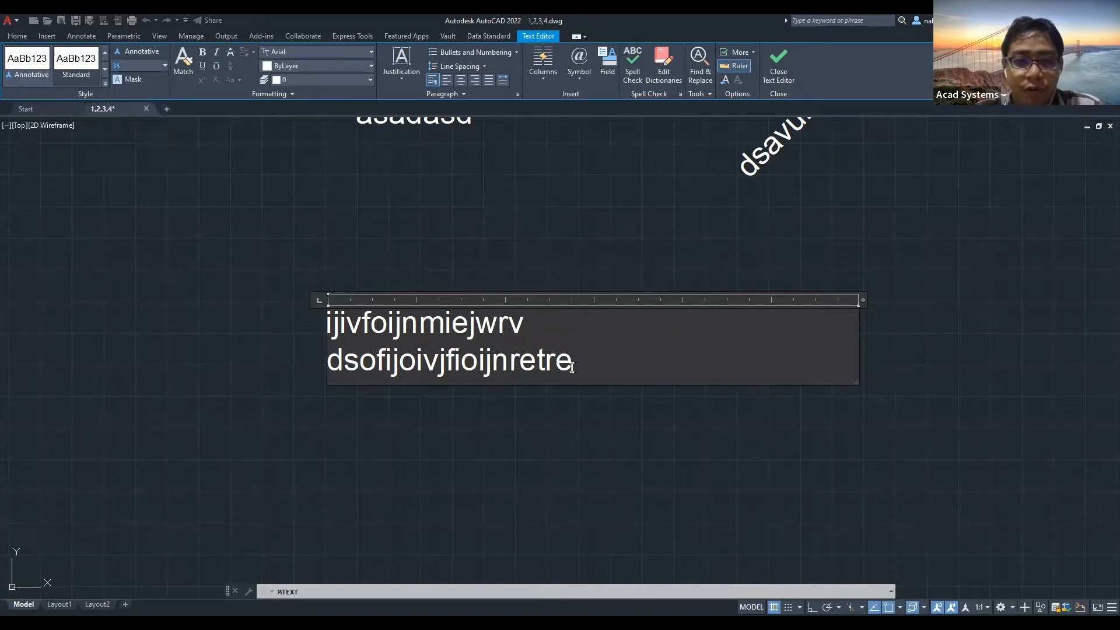
key(ctrl+a)
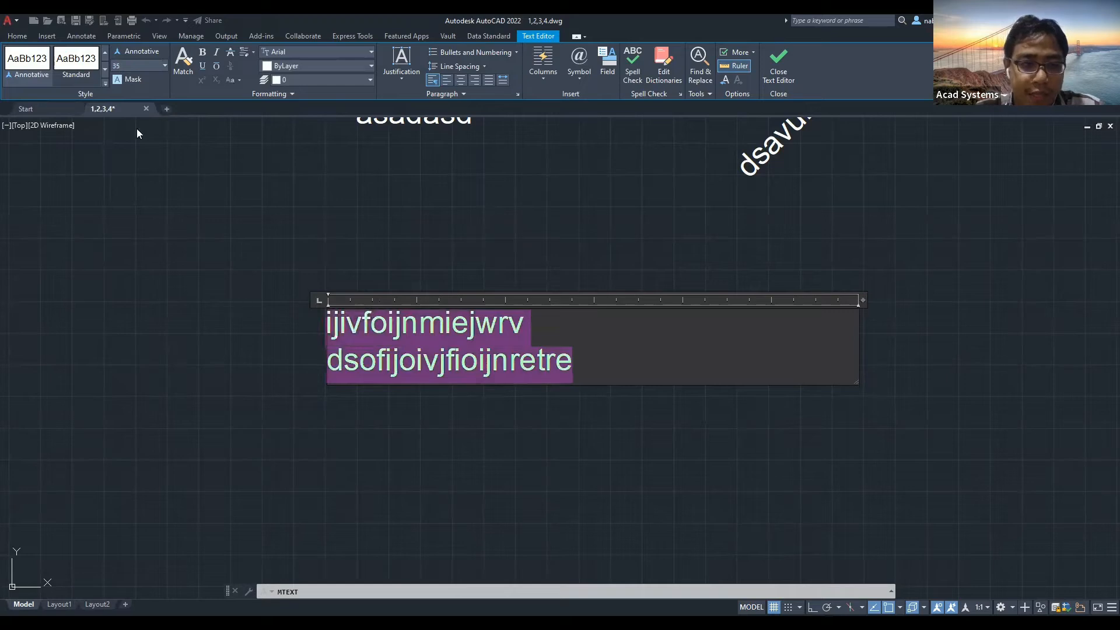
click(163, 68)
click(139, 68)
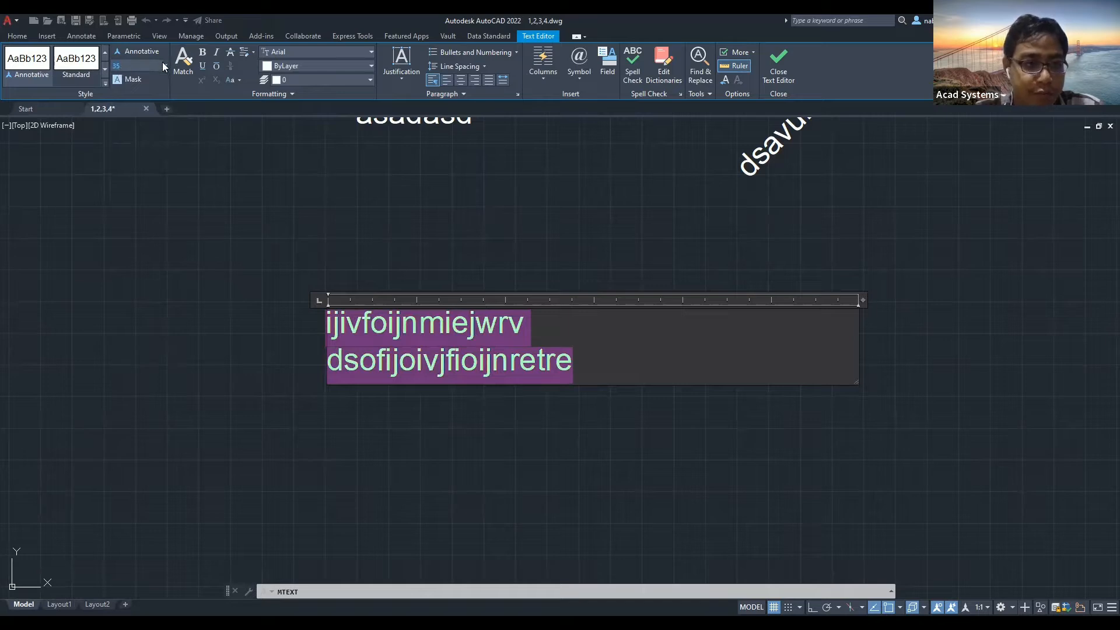
click(164, 66)
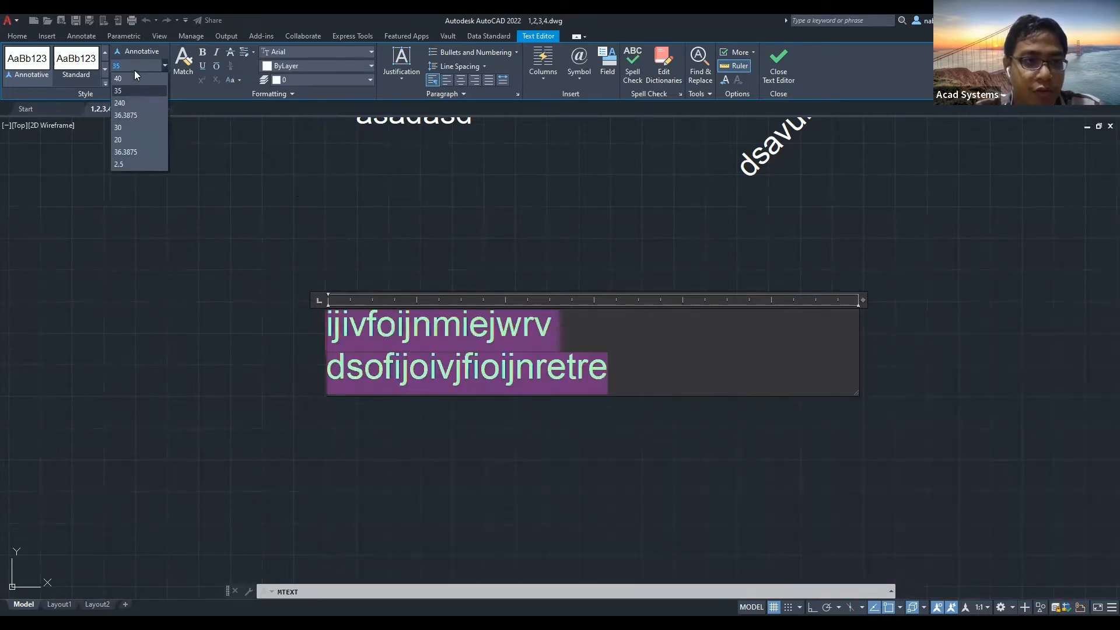
click(135, 66)
drag(138, 63, 92, 66)
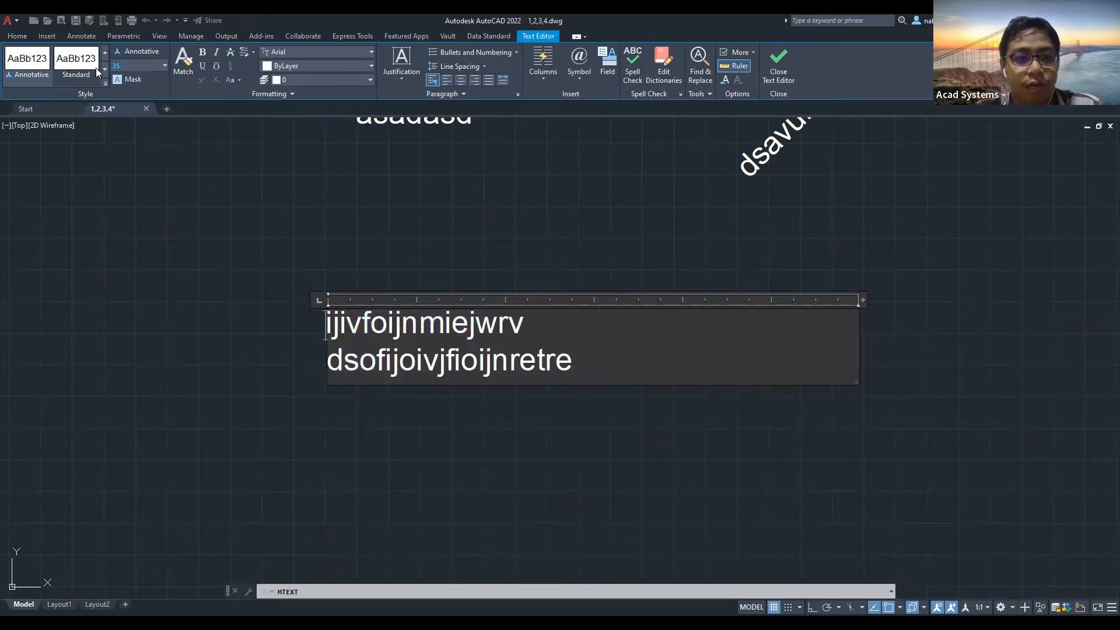
text(5)
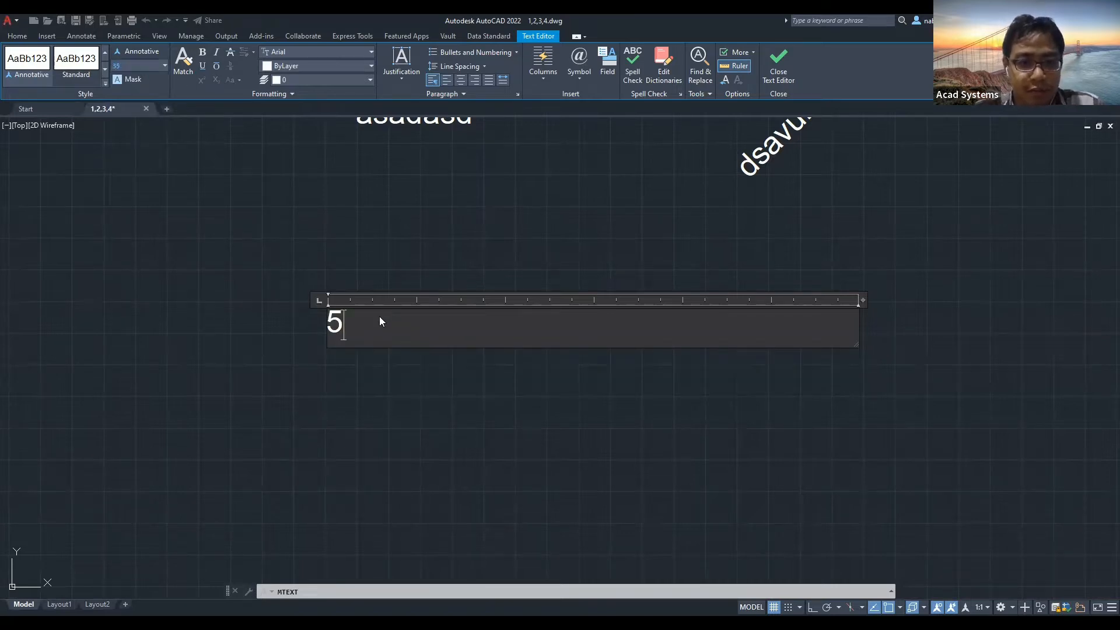
Cancel and undo the previous multiline text, then draw a new Multiline Text box below the labels.
key(Escape)
key(ctrl+z)
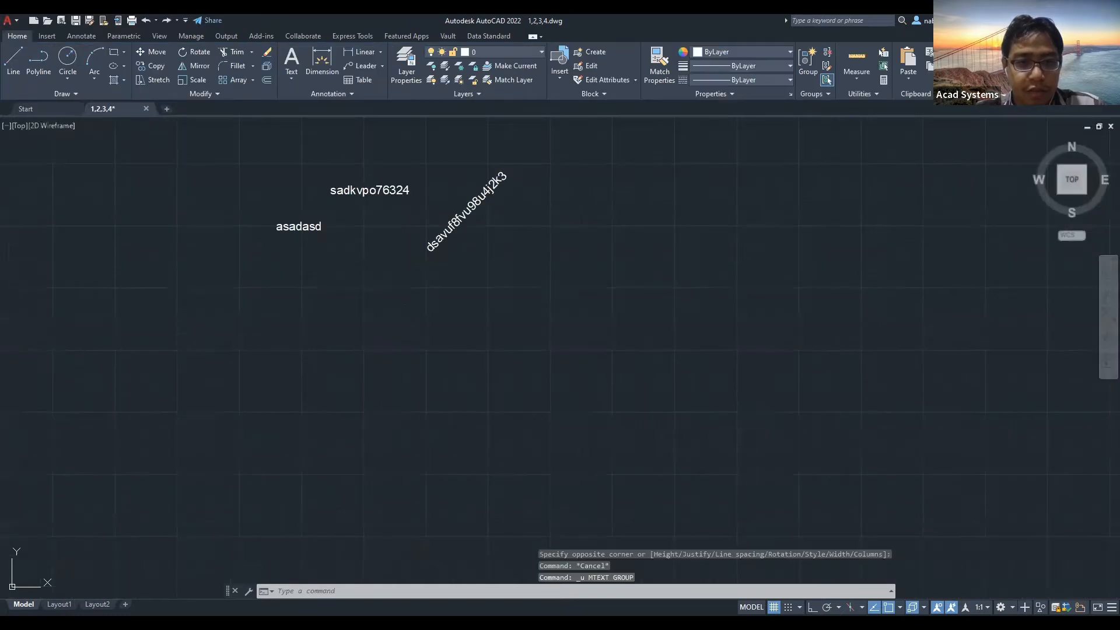
click(288, 83)
click(270, 104)
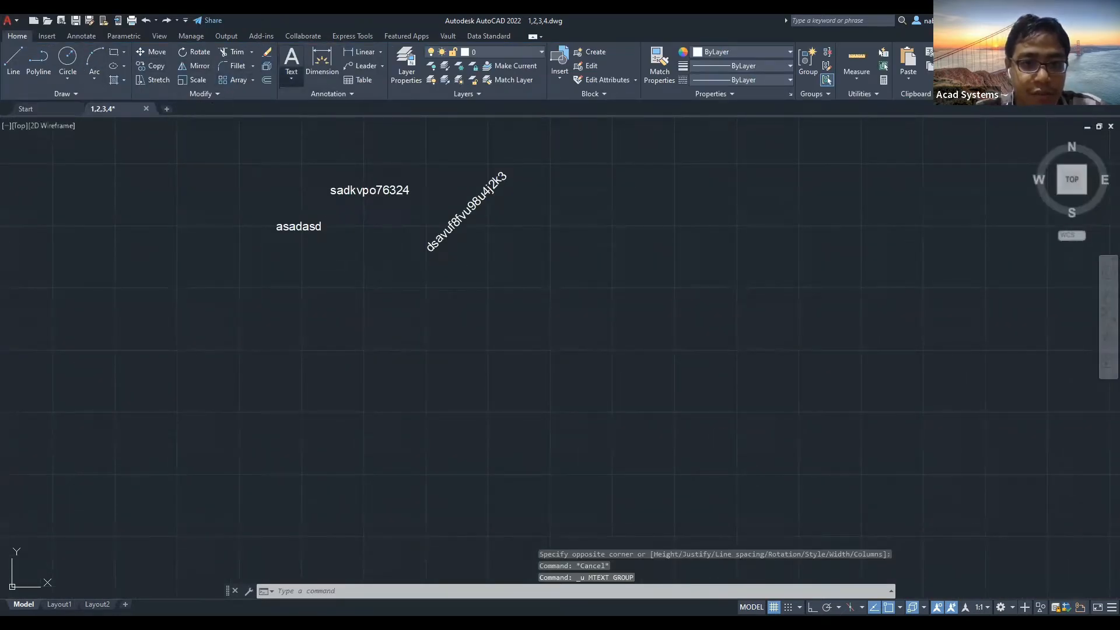
click(295, 306)
click(481, 357)
Type 'sjdfjsdkflk', 'sdkfjsdkfk' and '827493274' on three lines and commit the text.
text(sjdfjsdkflk)
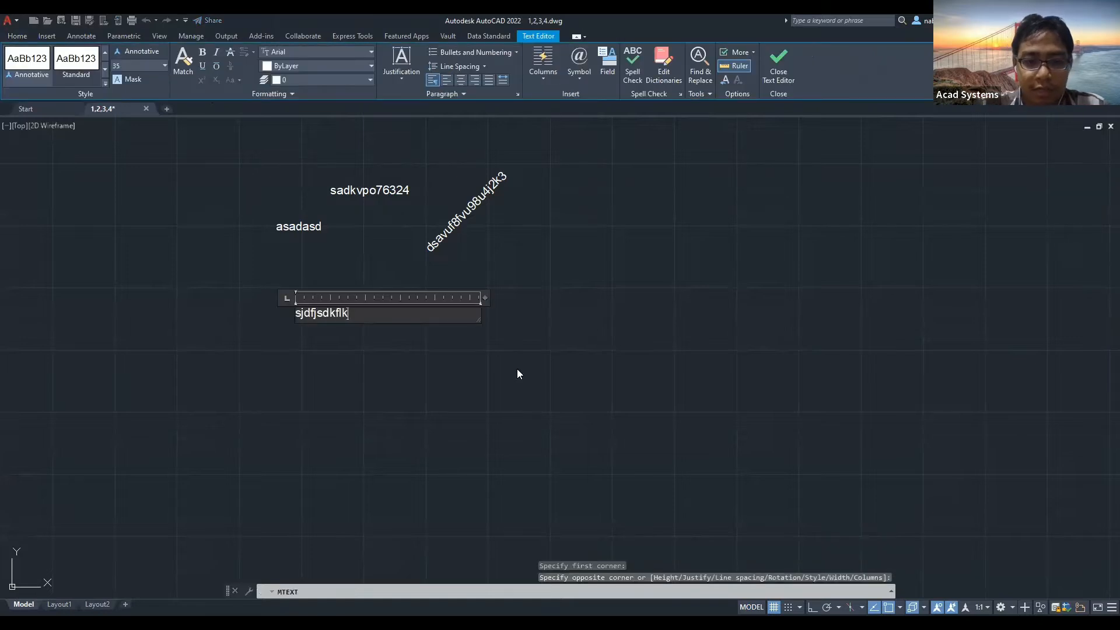
key(Return)
text(sdkfjsdkfk)
key(Return)
text(827493274)
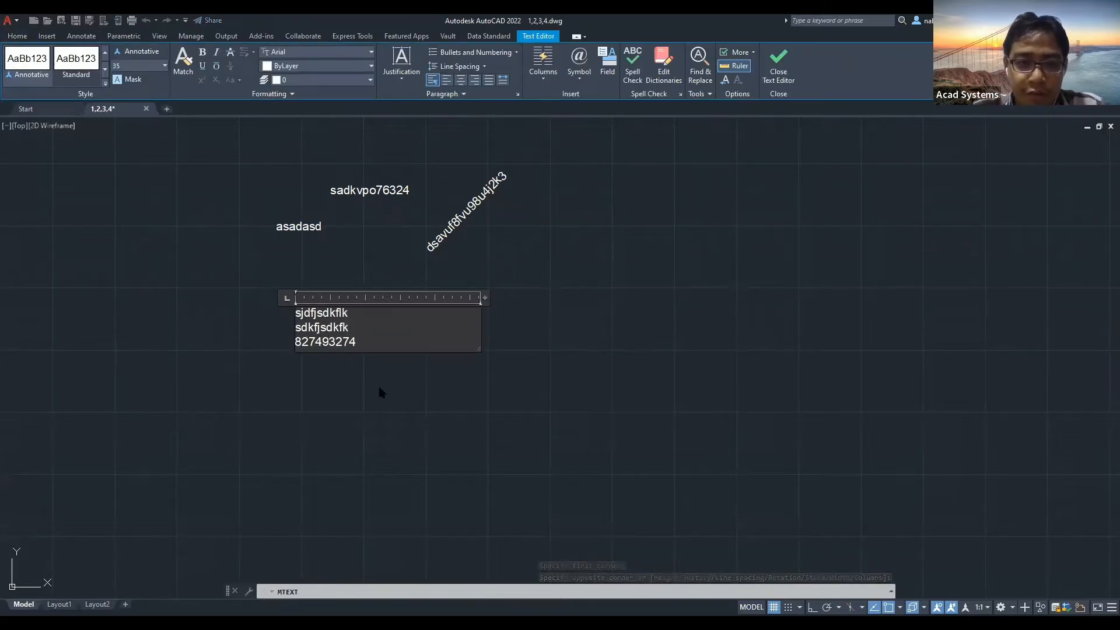
click(632, 273)
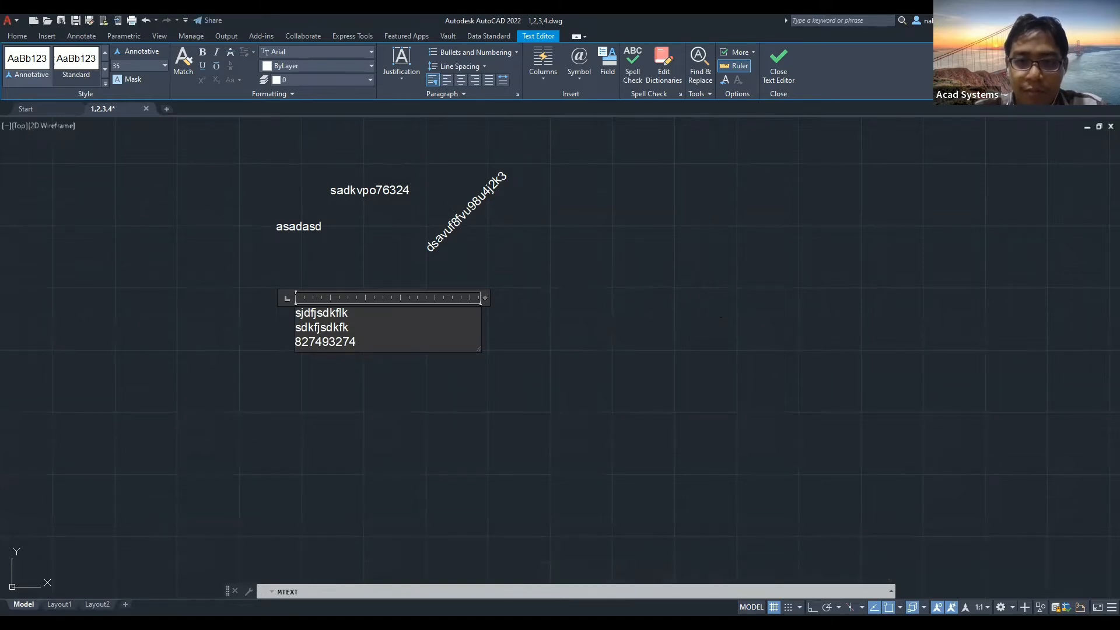
middle_drag(307, 323, 406, 307)
click(423, 311)
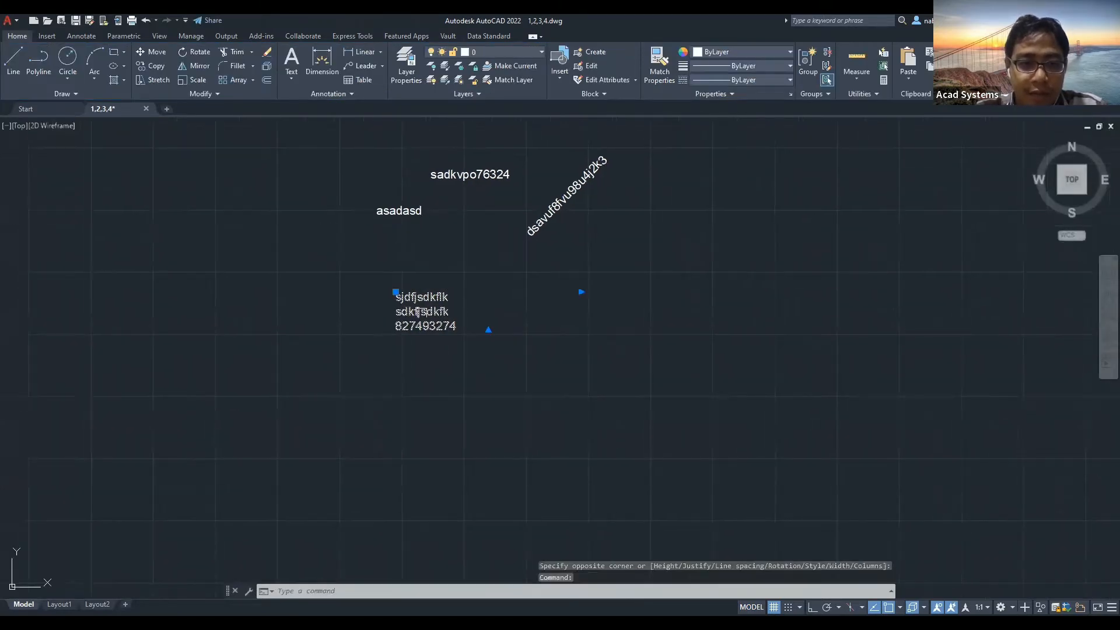
Reopen the text, select all lines, mistakenly type 5, then cancel and undo it.
double_click(433, 312)
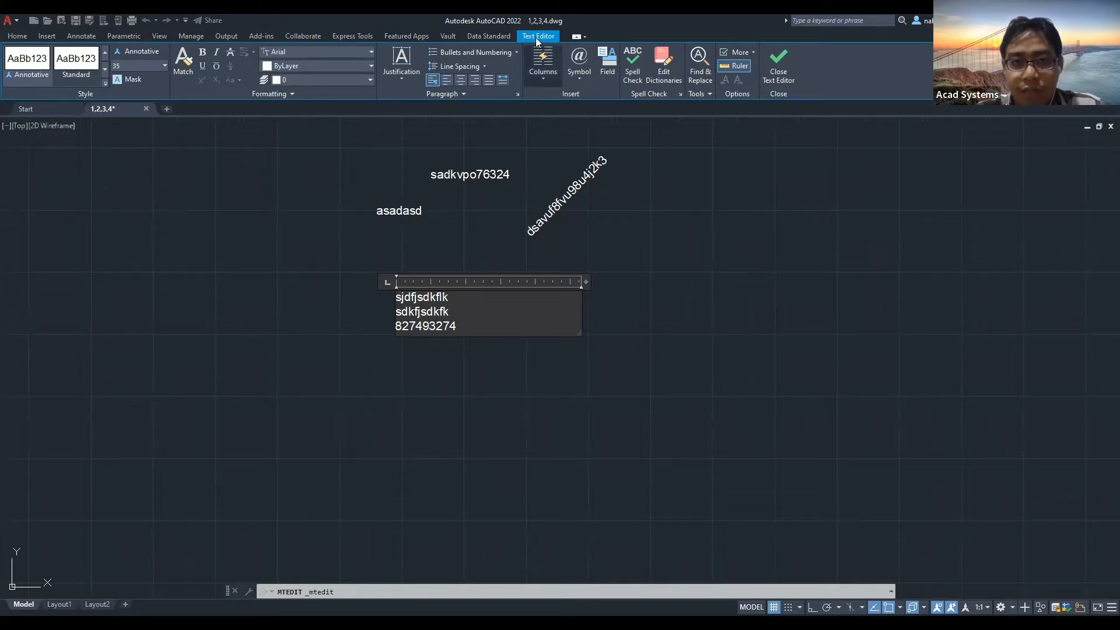
scroll(452, 262, up, 4)
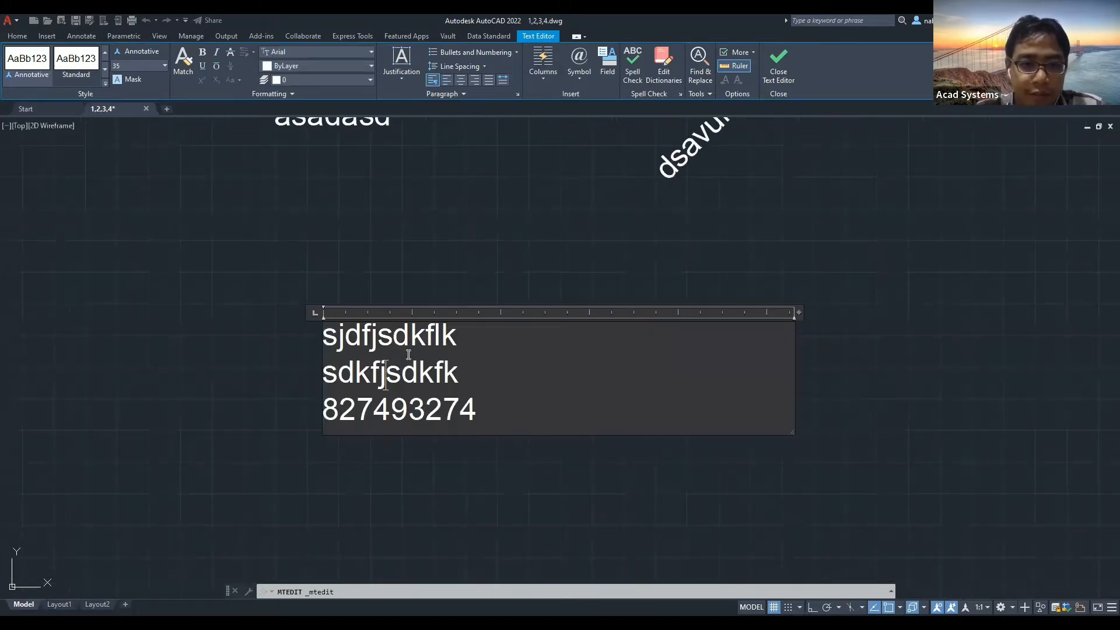
drag(513, 372, 265, 348)
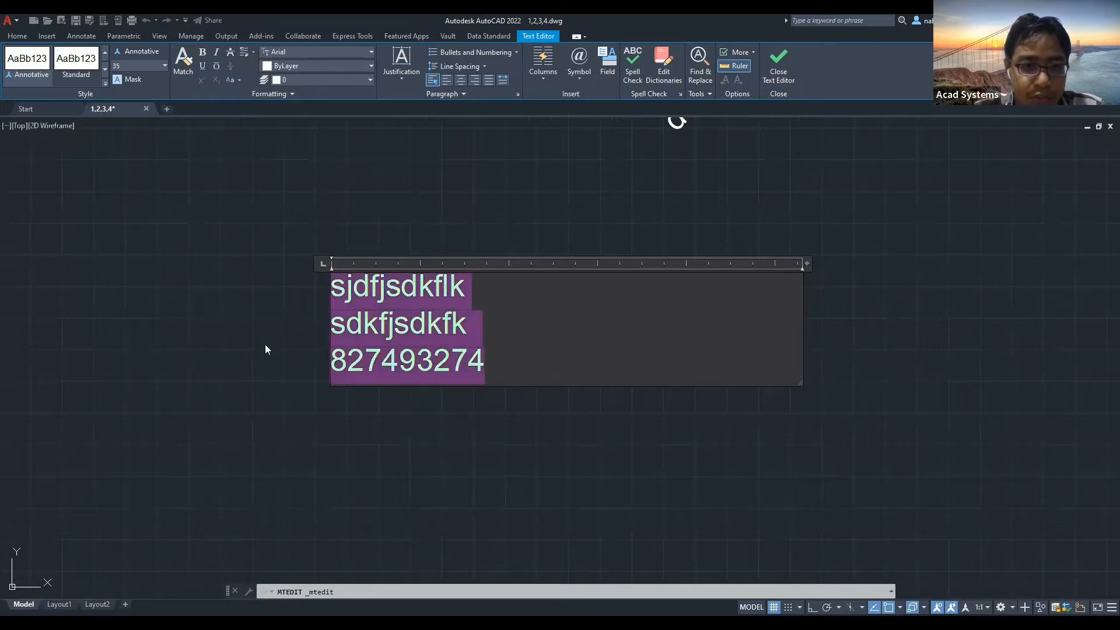
click(164, 65)
click(165, 66)
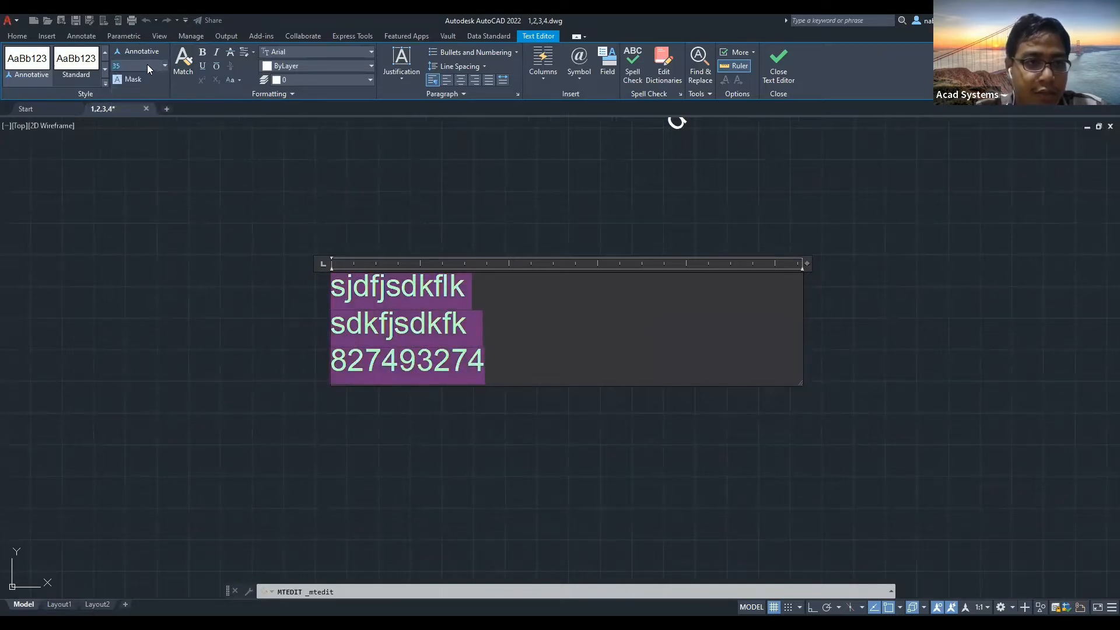
text(5)
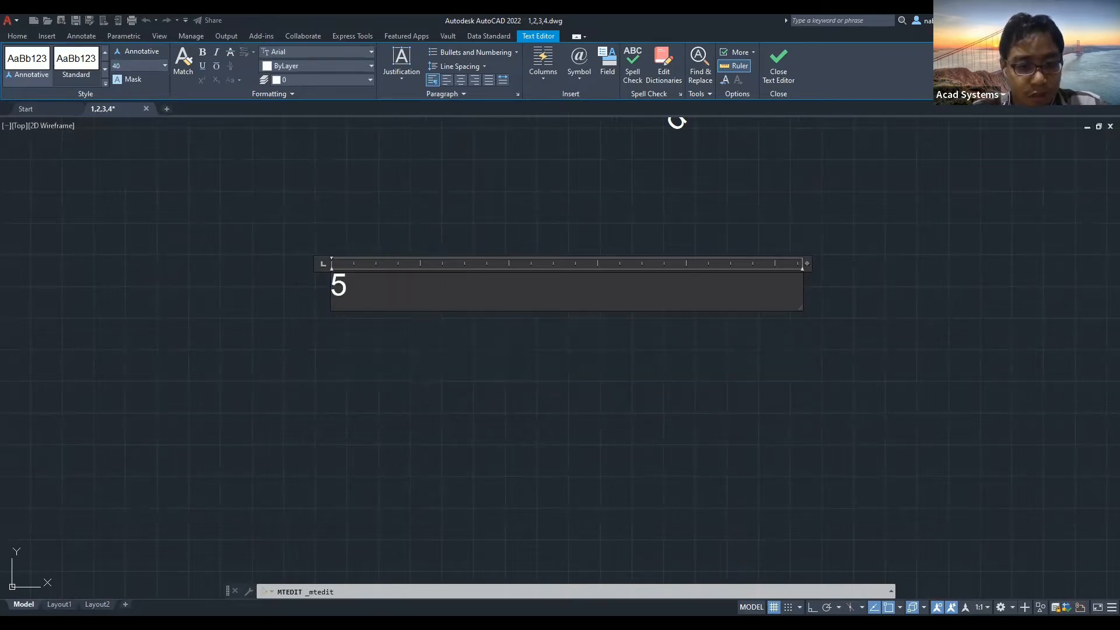
key(Escape)
key(ctrl+z)
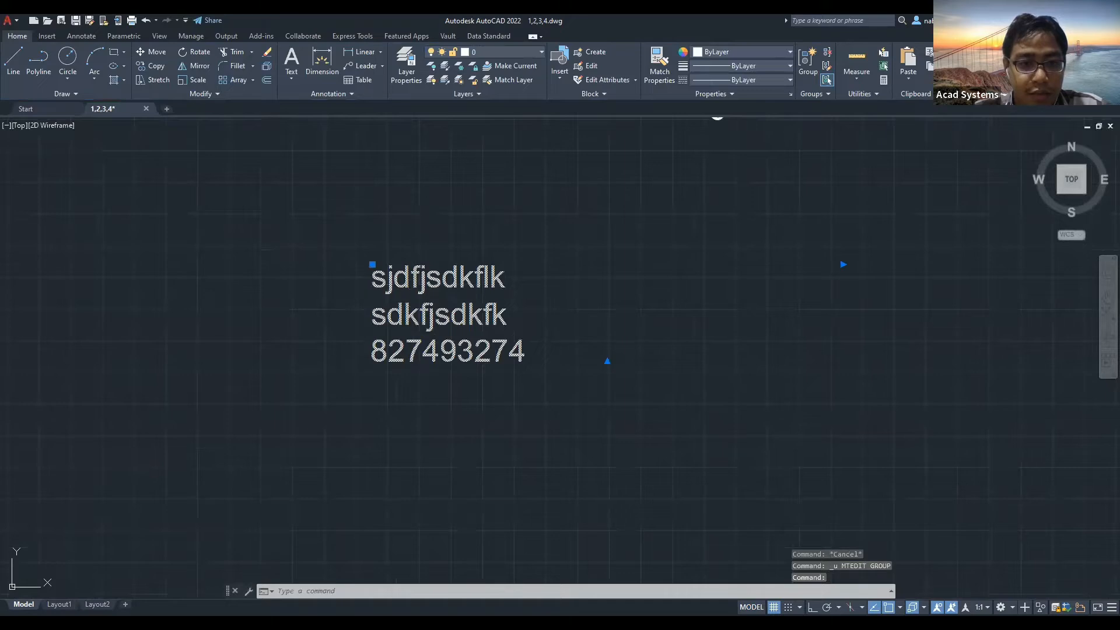
Reopen the three-line multiline text and set its text height to 45.
double_click(555, 345)
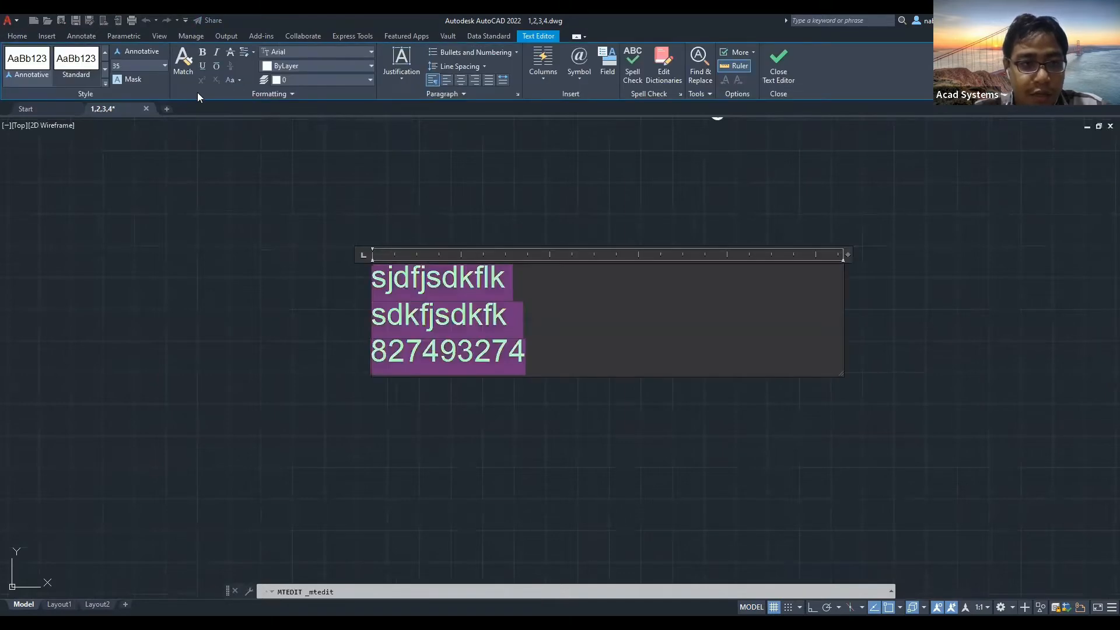
click(163, 65)
click(138, 67)
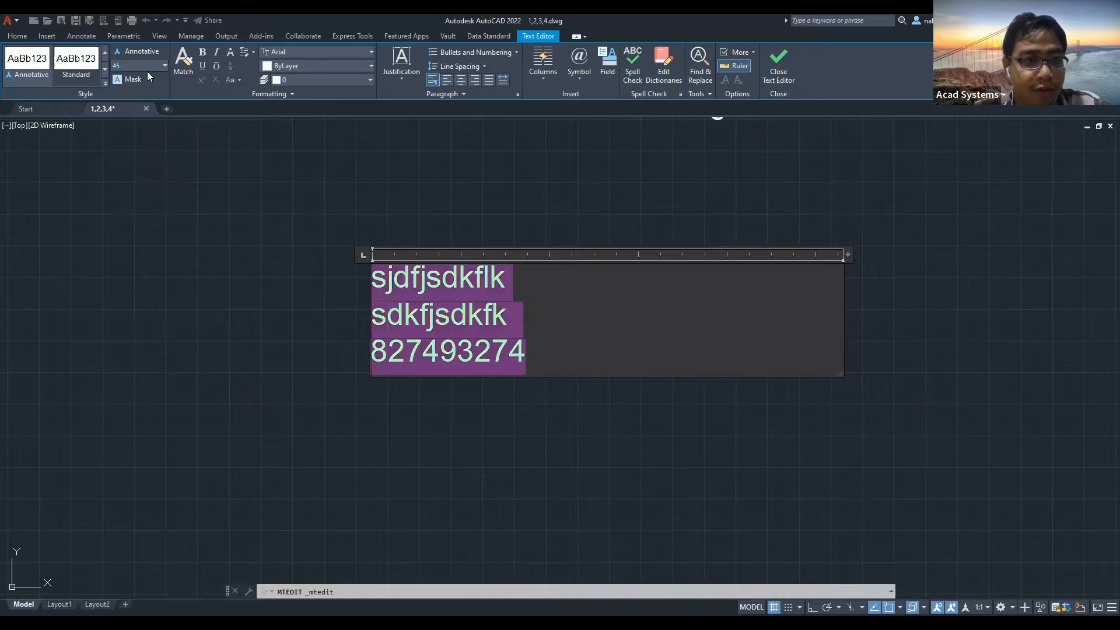
text(45)
key(Return)
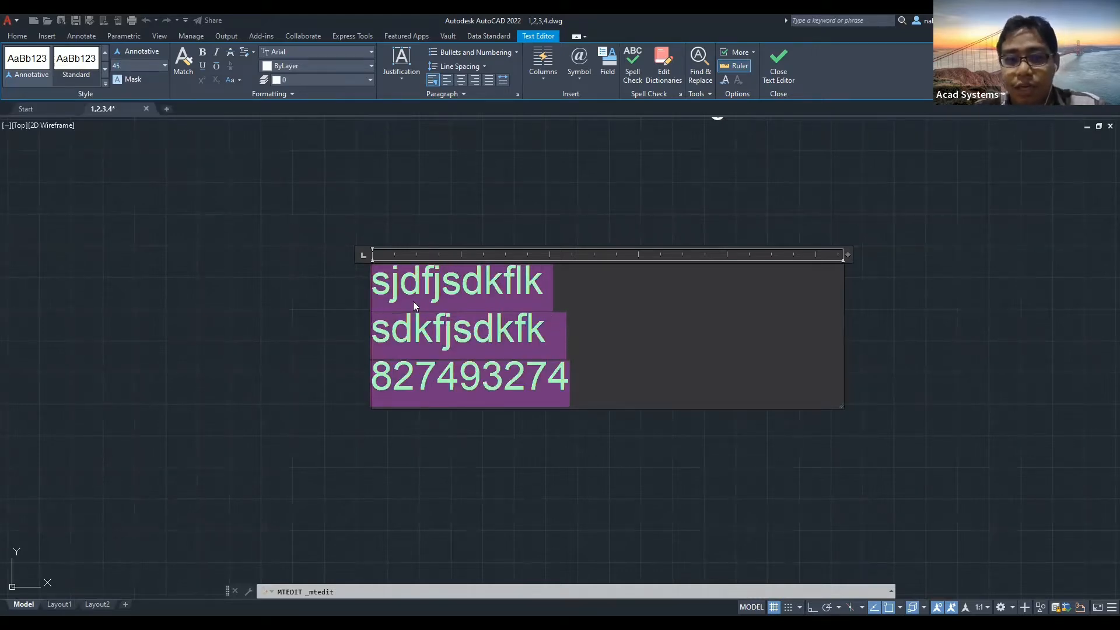
Clear the selection and select 'sdkfl' in the first line.
click(472, 299)
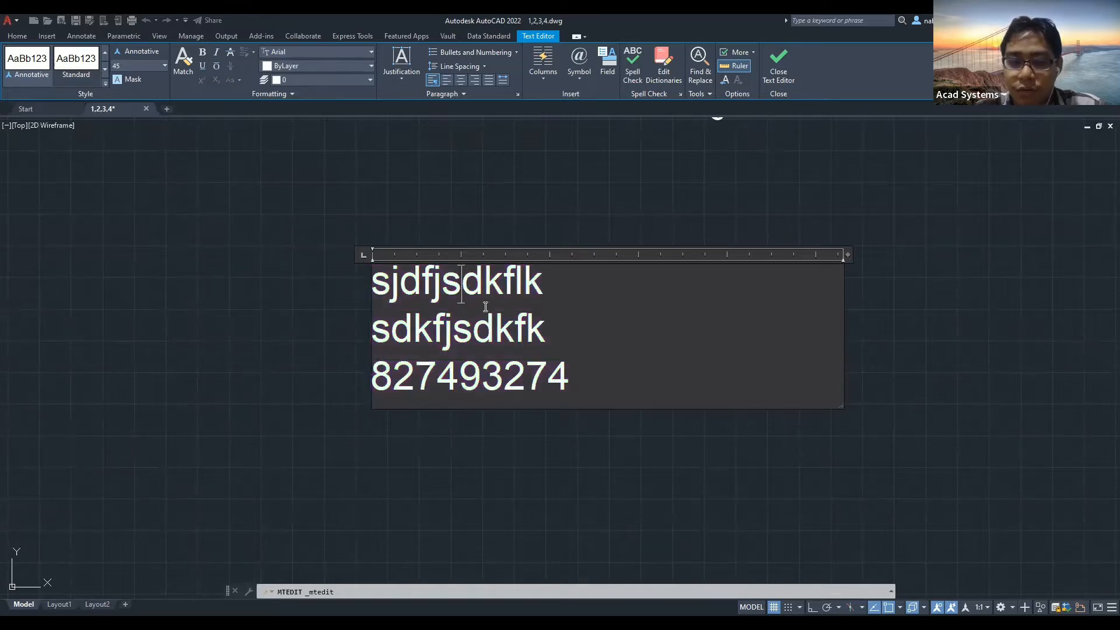
click(460, 283)
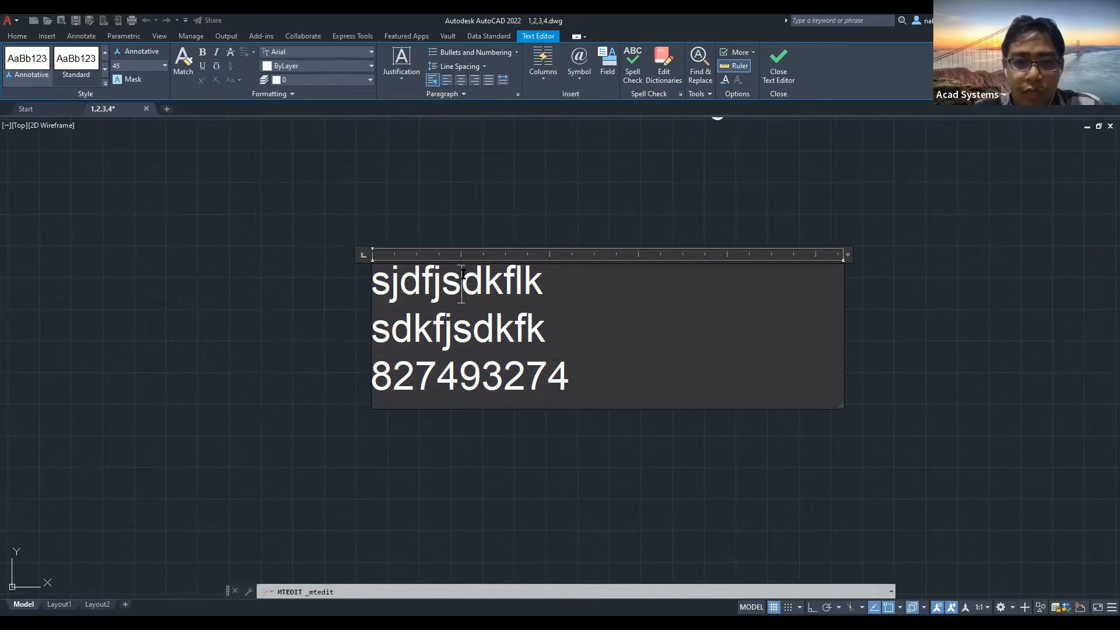
drag(443, 282, 522, 282)
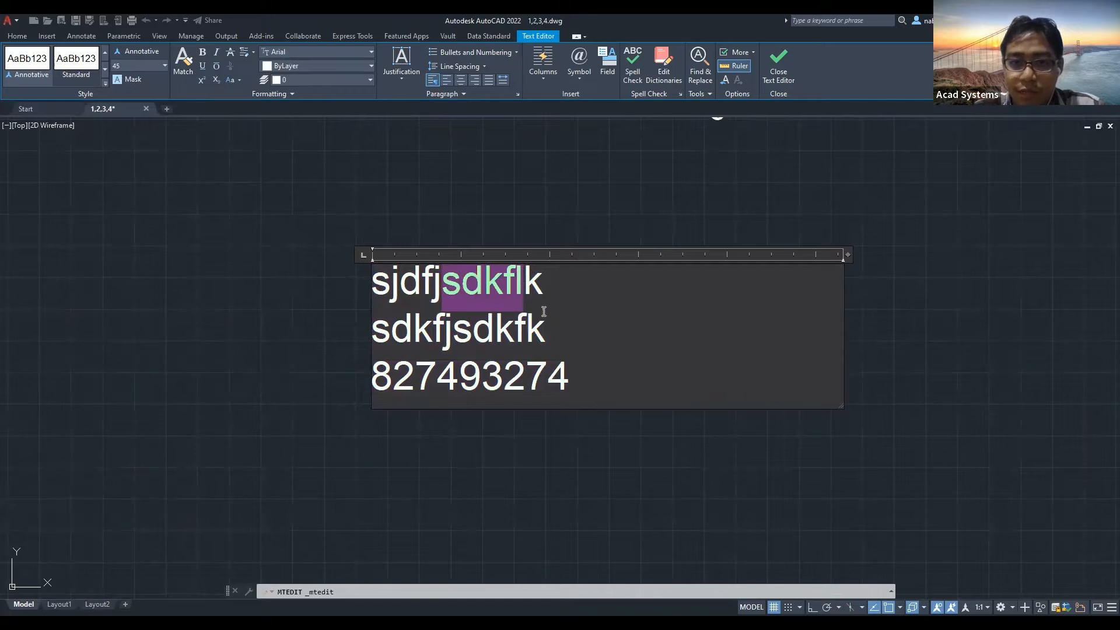
Set the first-line text sdkfl to height 60 and keep the changes.
click(473, 295)
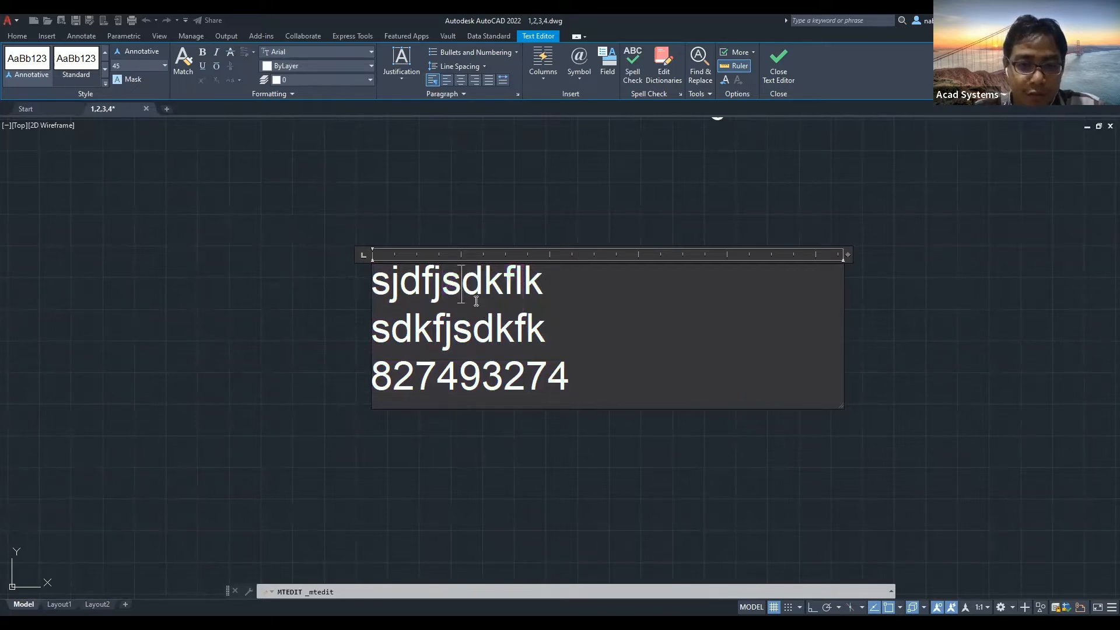
drag(442, 282, 522, 286)
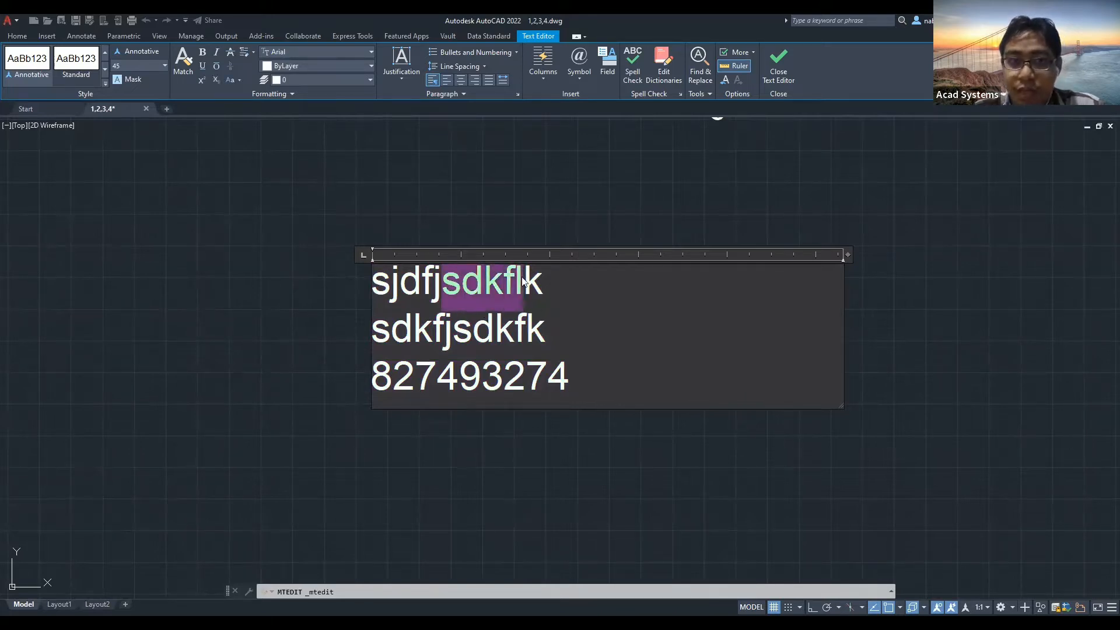
click(164, 66)
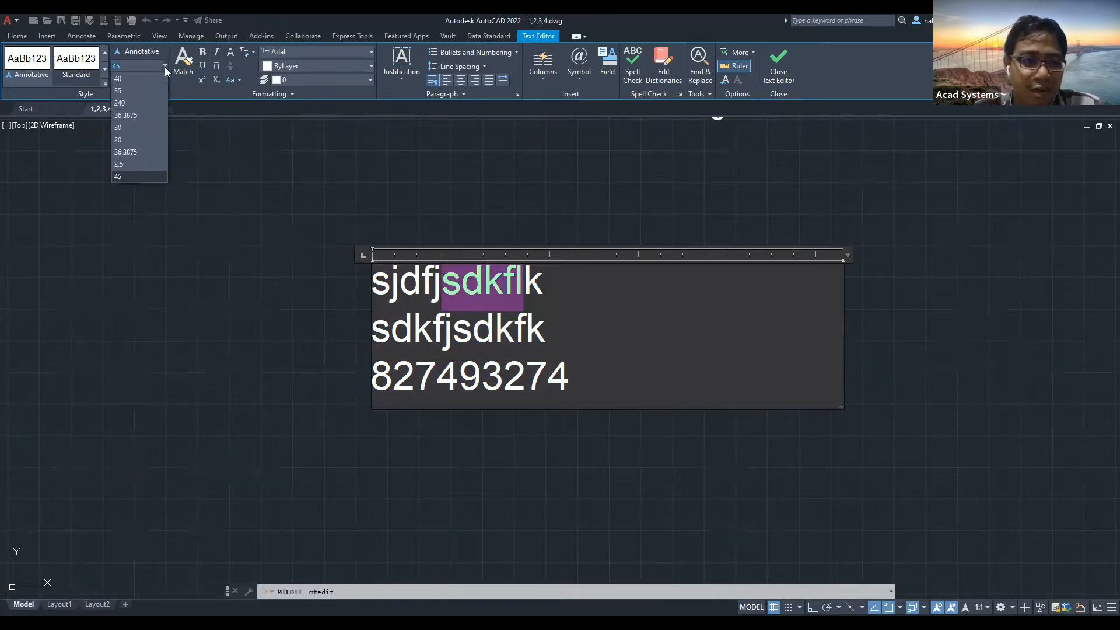
click(144, 62)
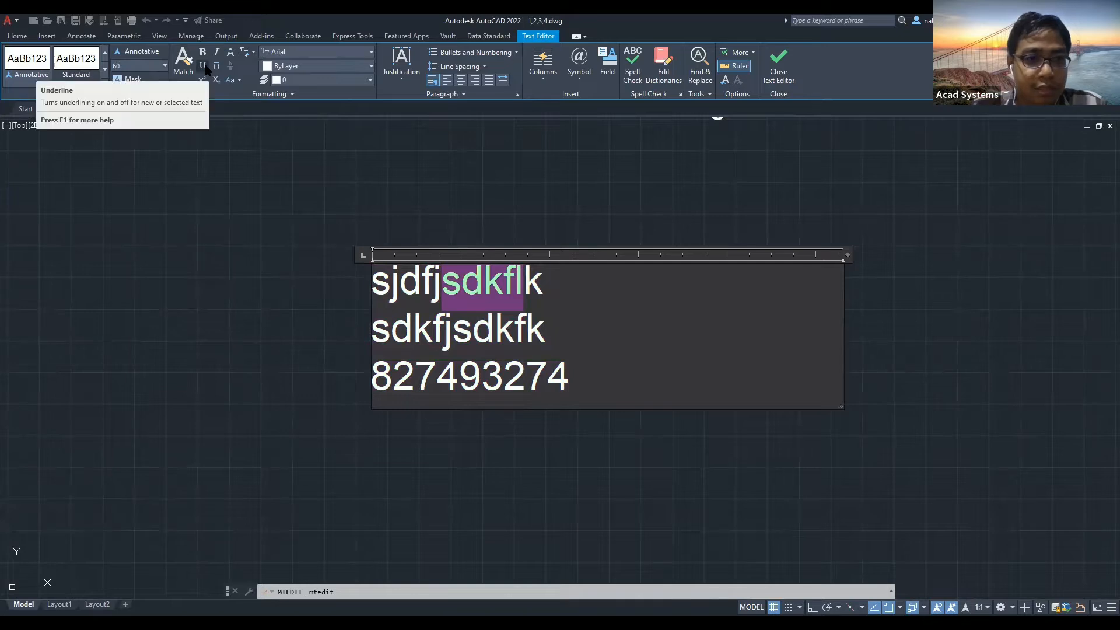
text(0)
key(Return)
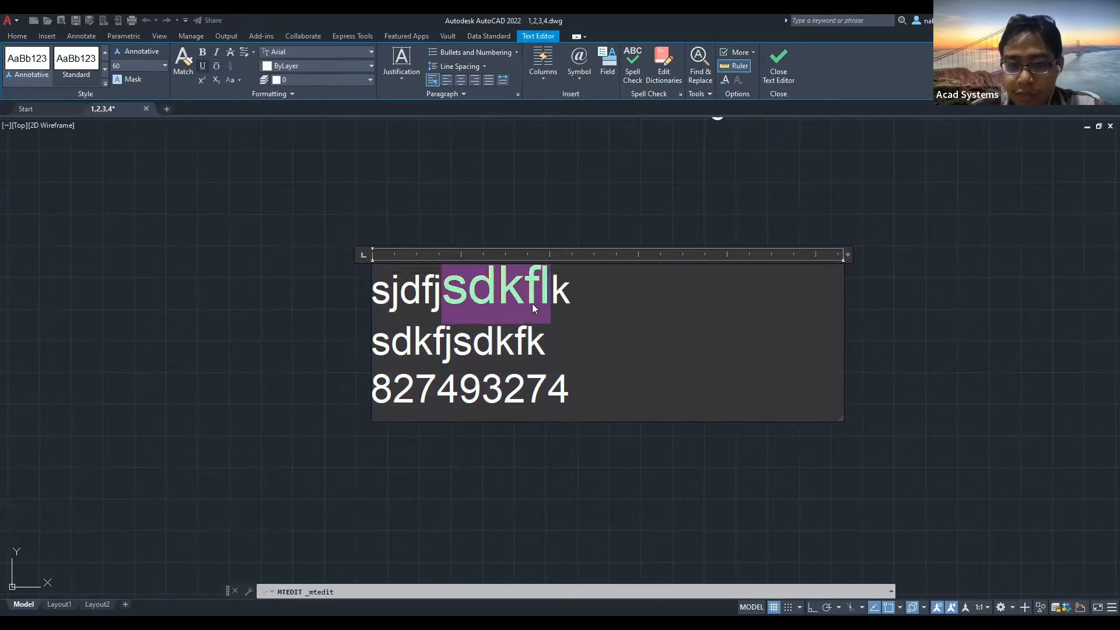
key(Escape)
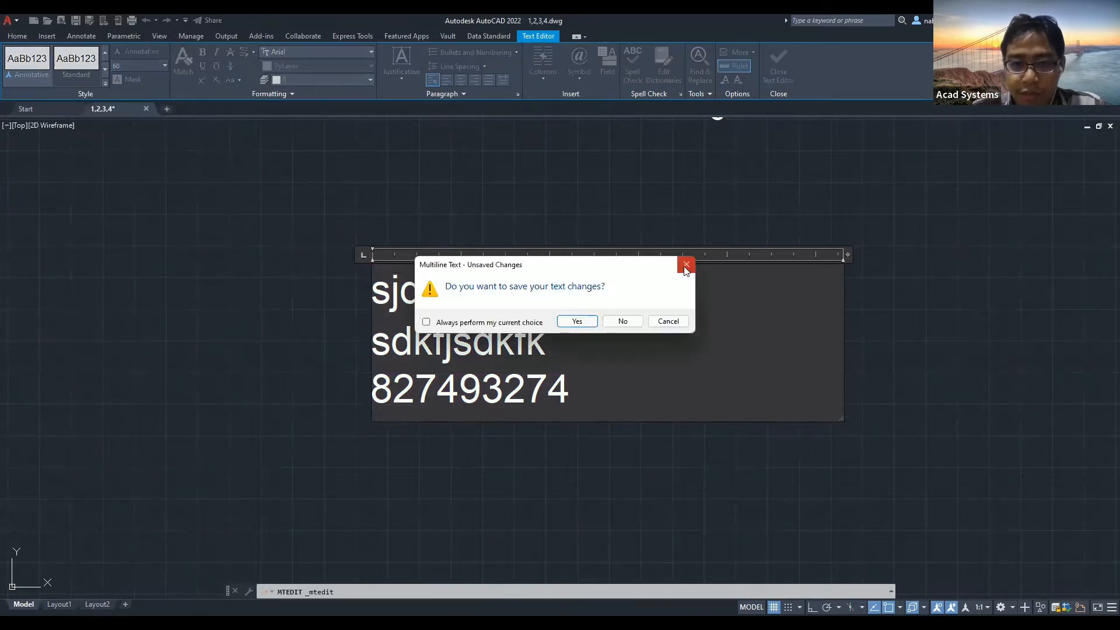
click(576, 321)
Reopen the multiline text, set the digits 749 to height 20, and exit the editor.
double_click(476, 327)
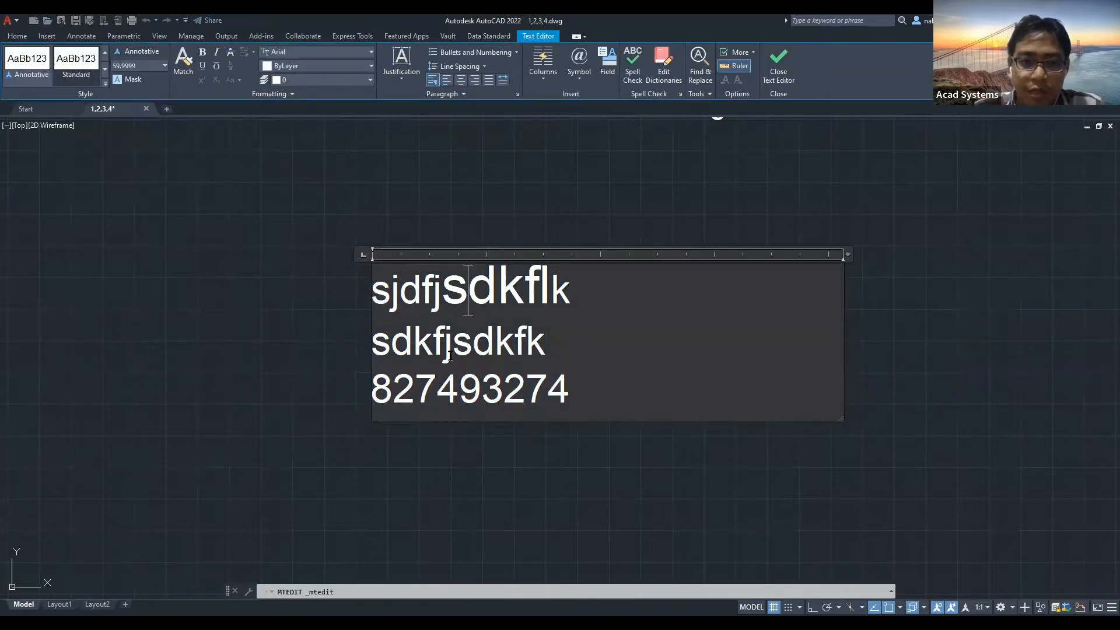
drag(421, 389, 479, 390)
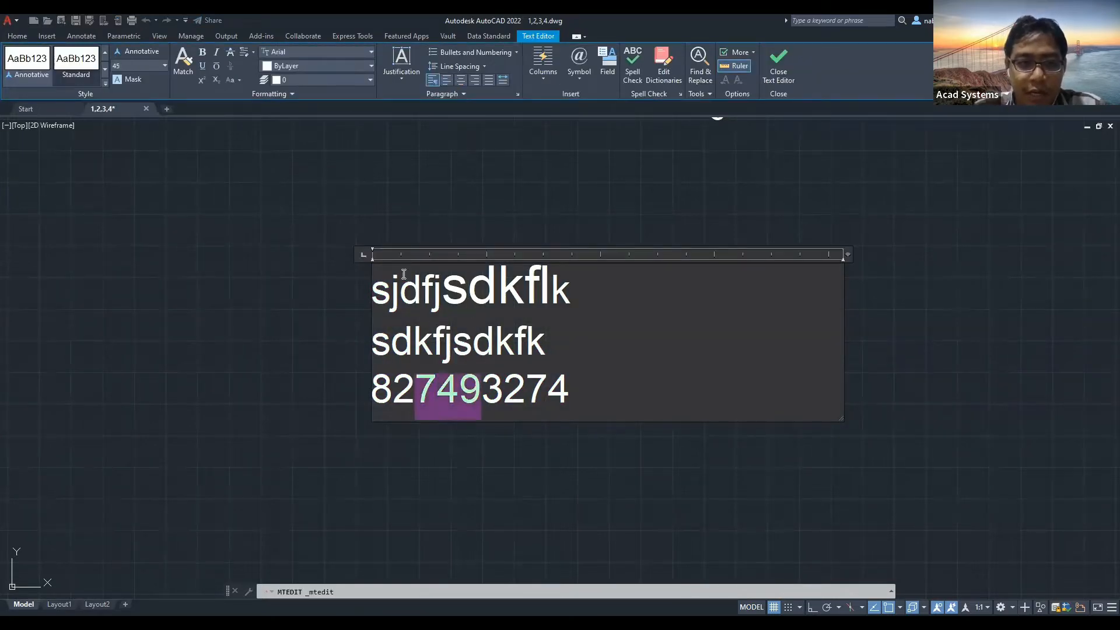
click(164, 66)
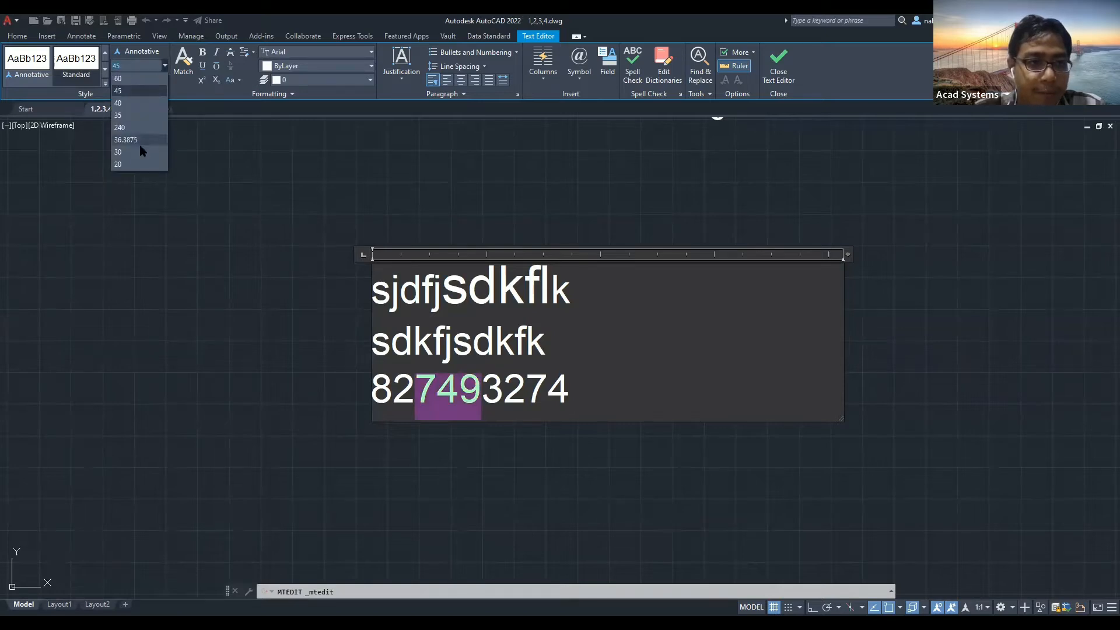
click(137, 164)
click(546, 356)
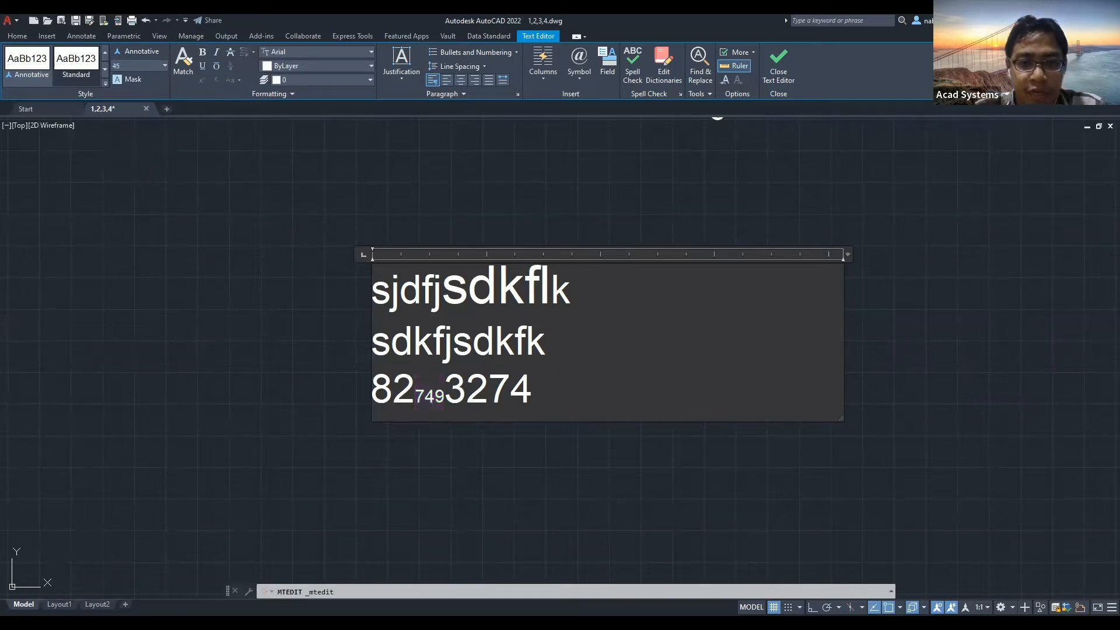
key(Escape)
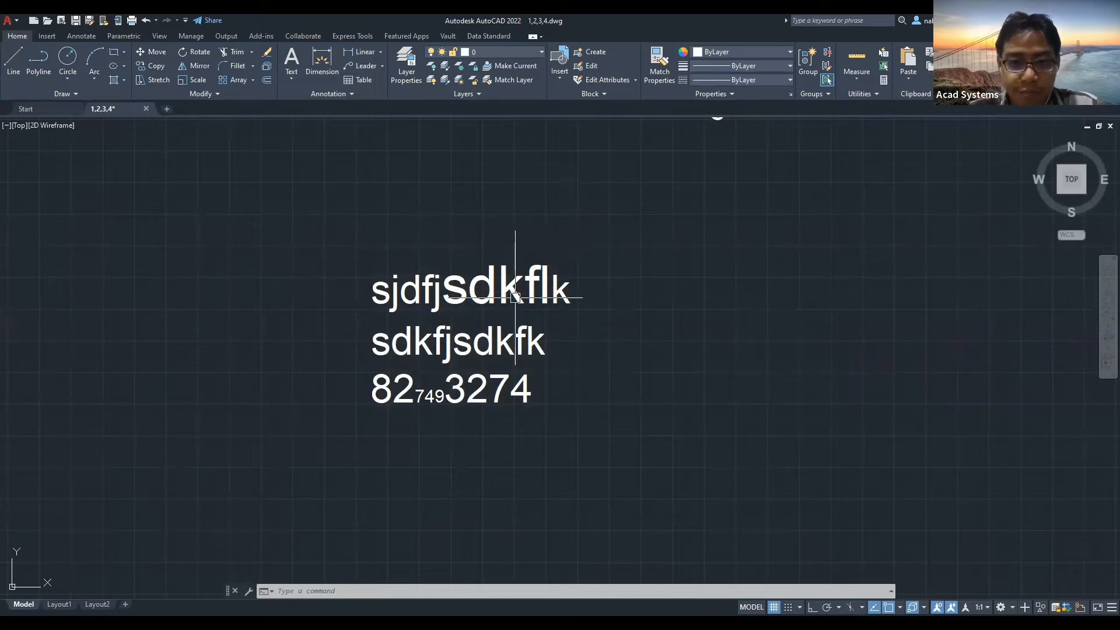
Open the multiline text for editing and colour fjsd on the first line red.
click(460, 290)
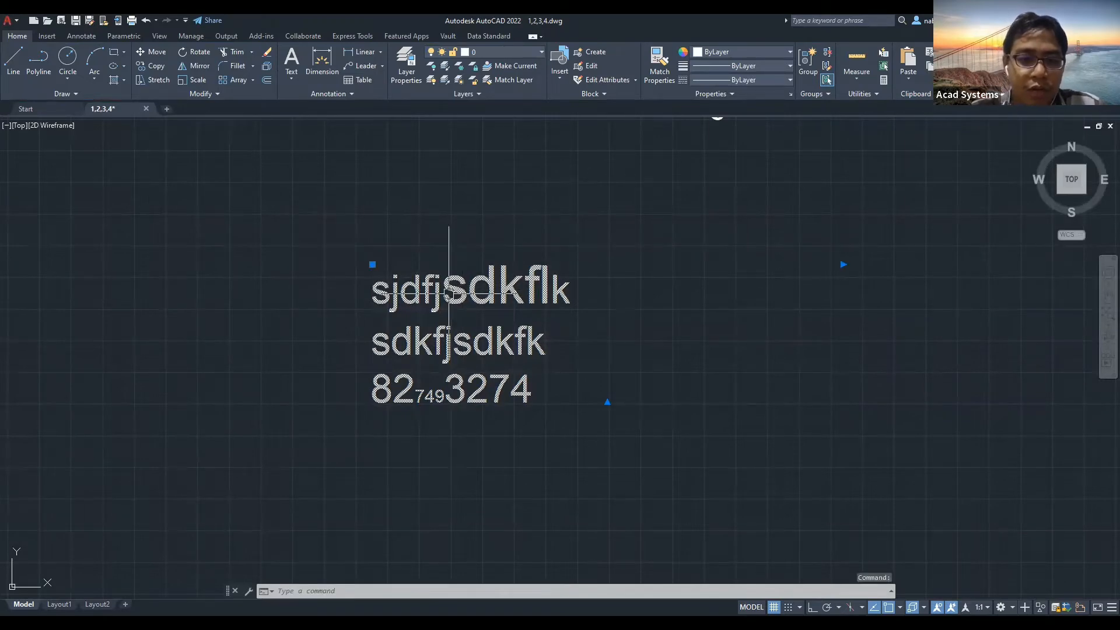
double_click(448, 293)
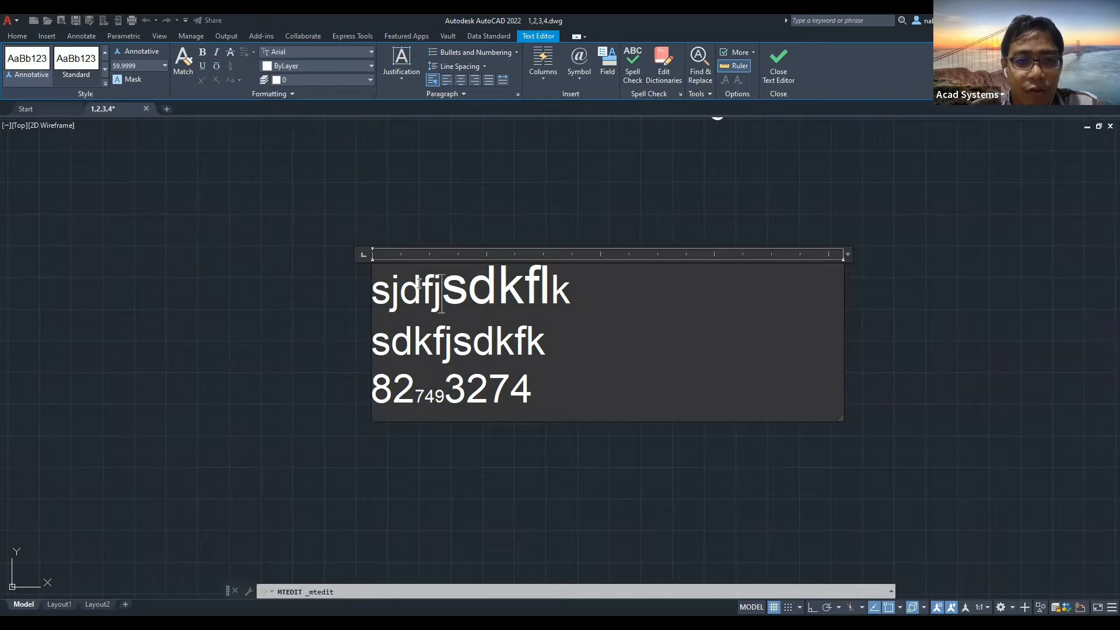
drag(423, 290, 497, 289)
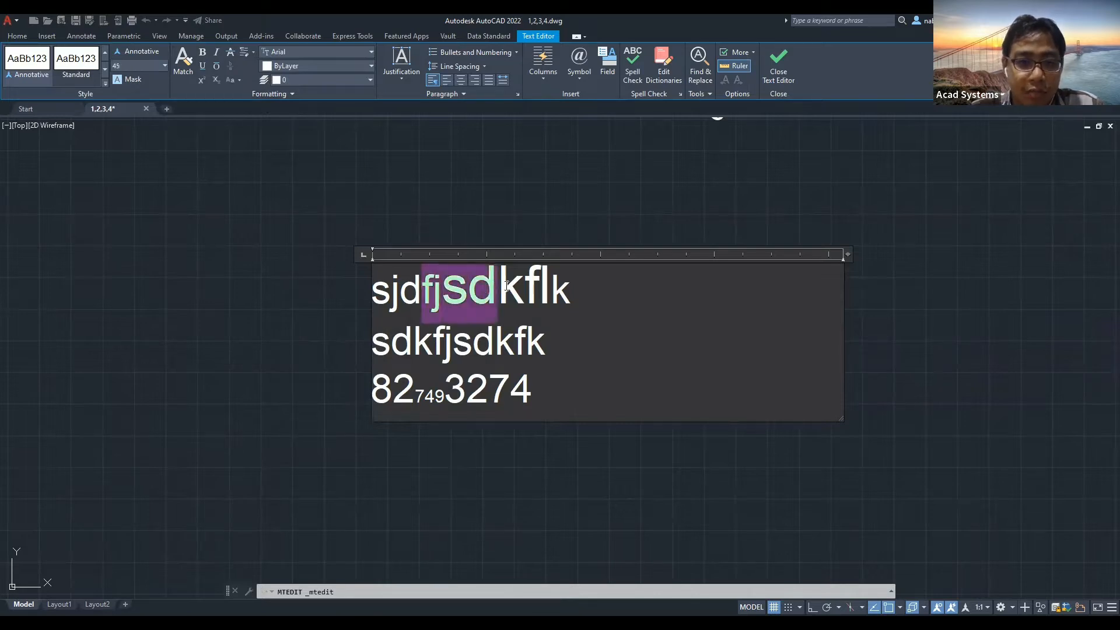
click(309, 80)
click(309, 83)
click(314, 66)
click(308, 117)
Colour sdkf yellow and 82 blue, then close the text editor.
drag(453, 344, 524, 349)
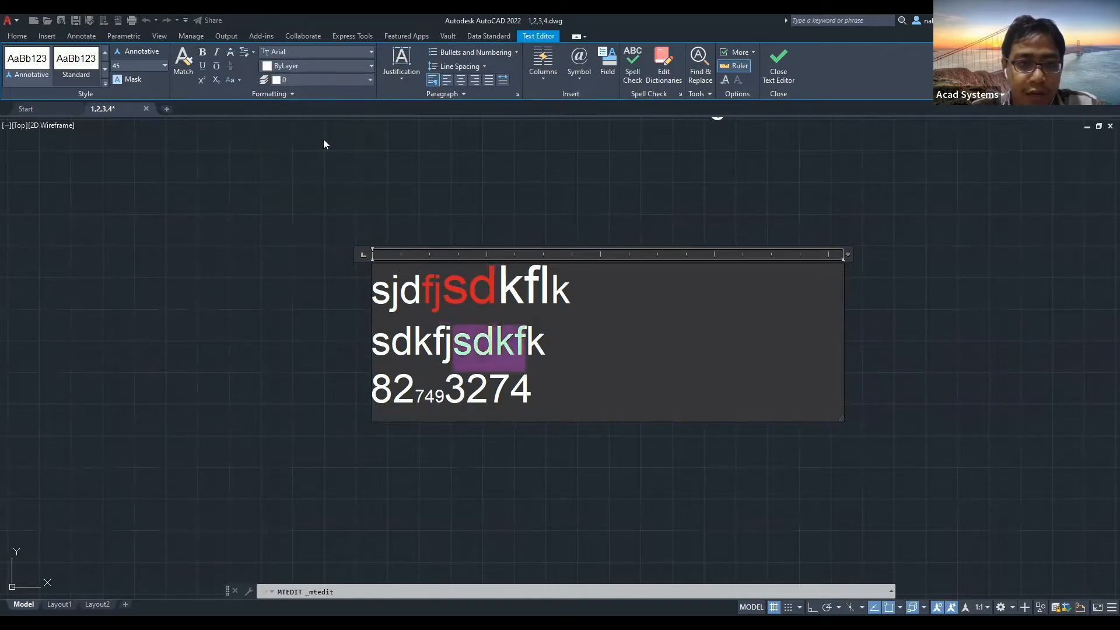
click(316, 67)
click(284, 118)
drag(414, 389, 371, 391)
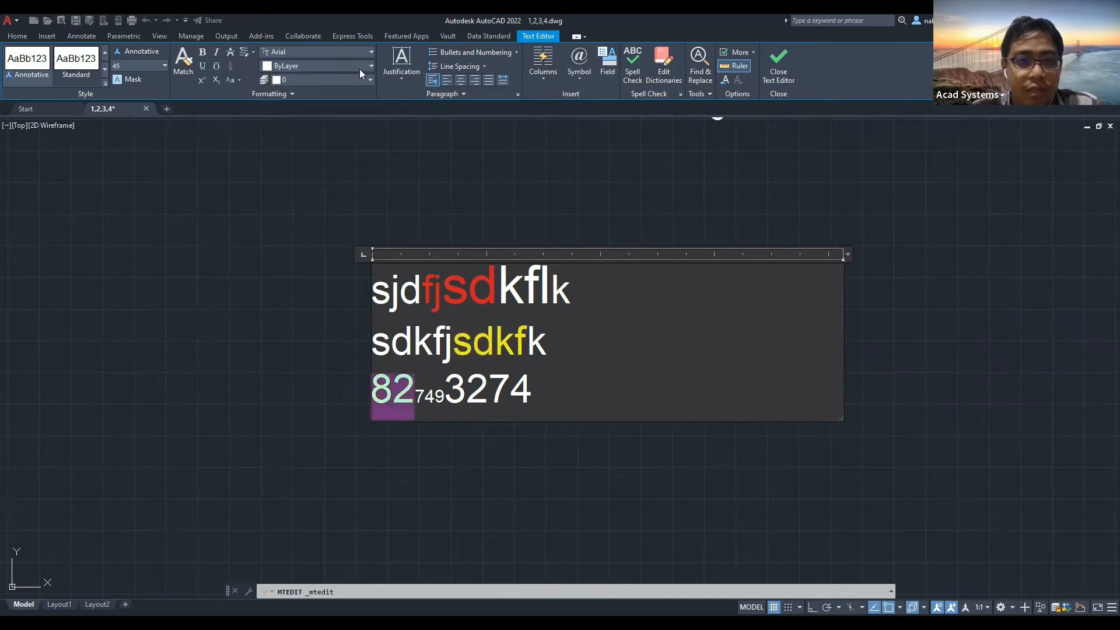
click(343, 66)
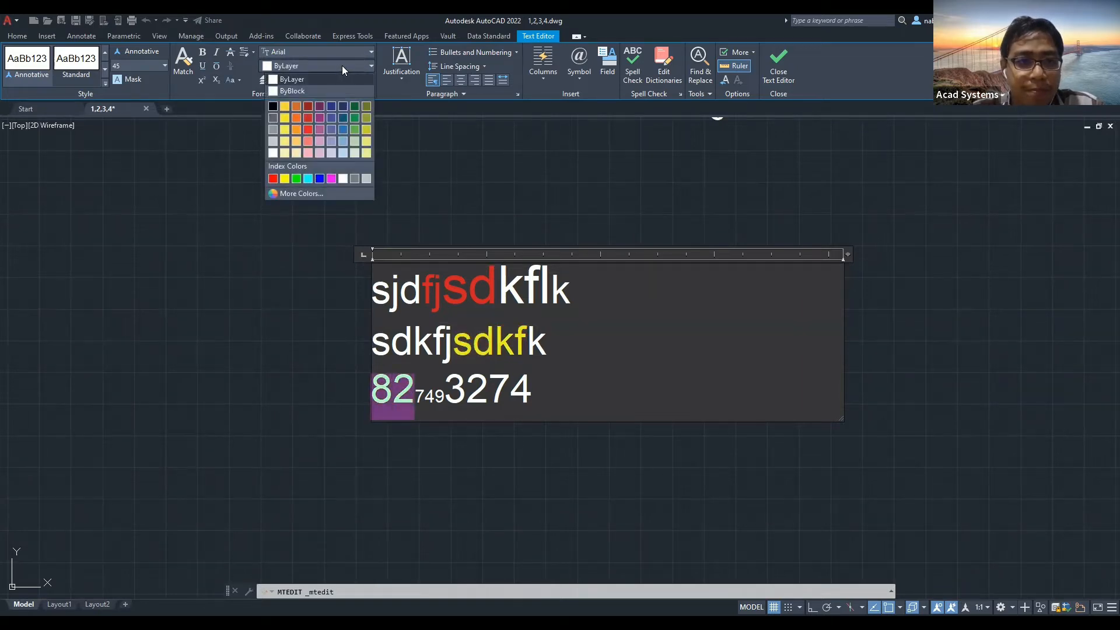
click(343, 130)
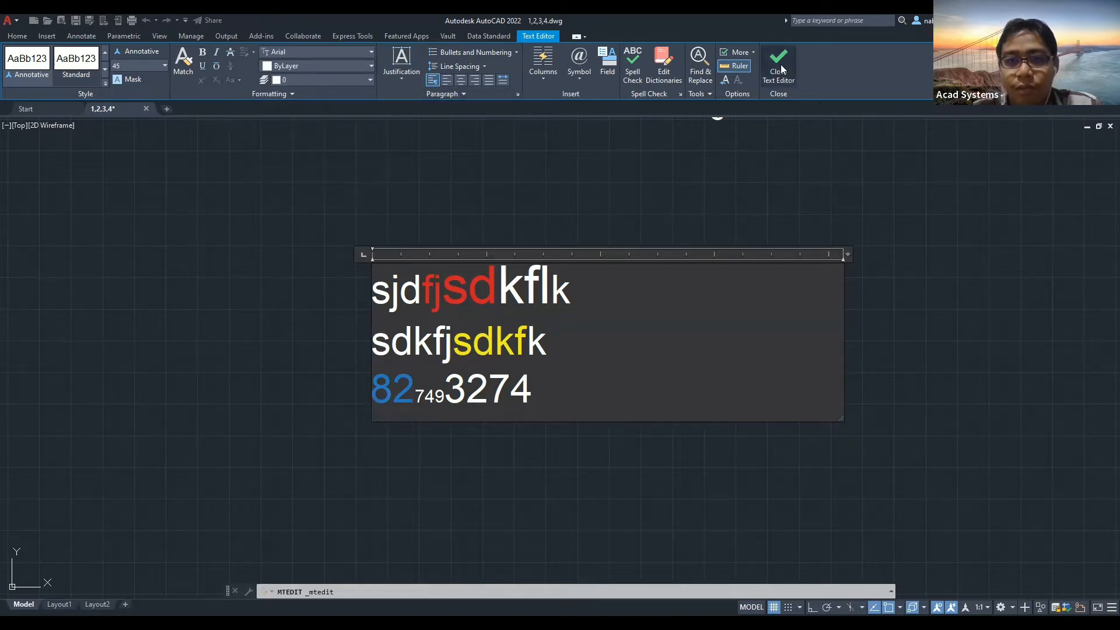
click(627, 152)
middle_drag(569, 139, 581, 248)
scroll(467, 228, down, 2)
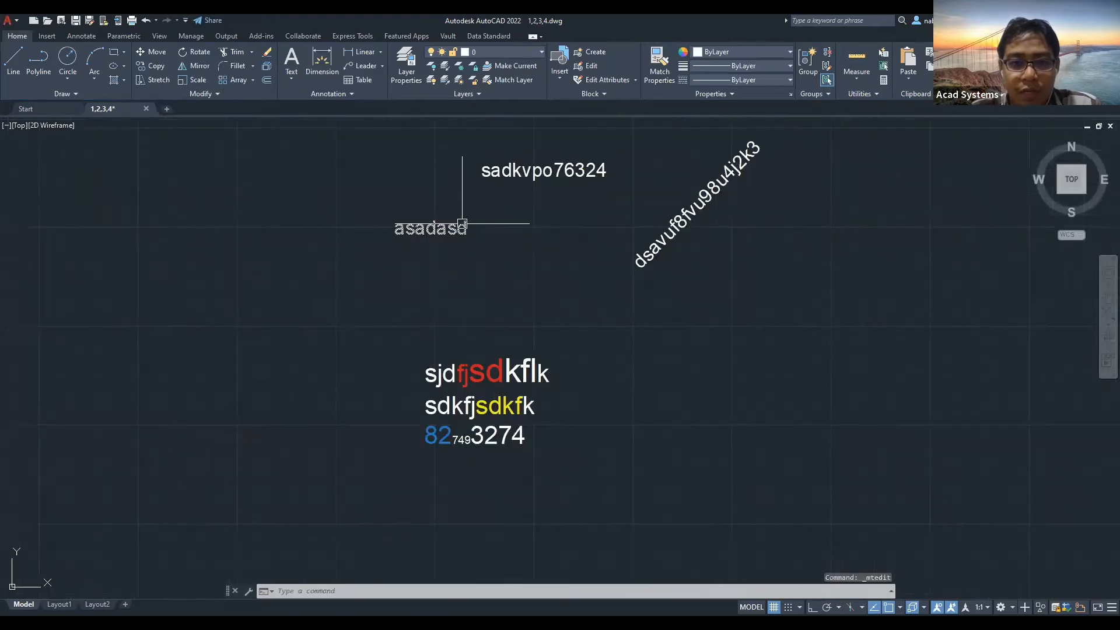
scroll(423, 227, up, 2)
Insert refe324 after asa so the label reads asarefe324dasd, then end the edit.
double_click(427, 233)
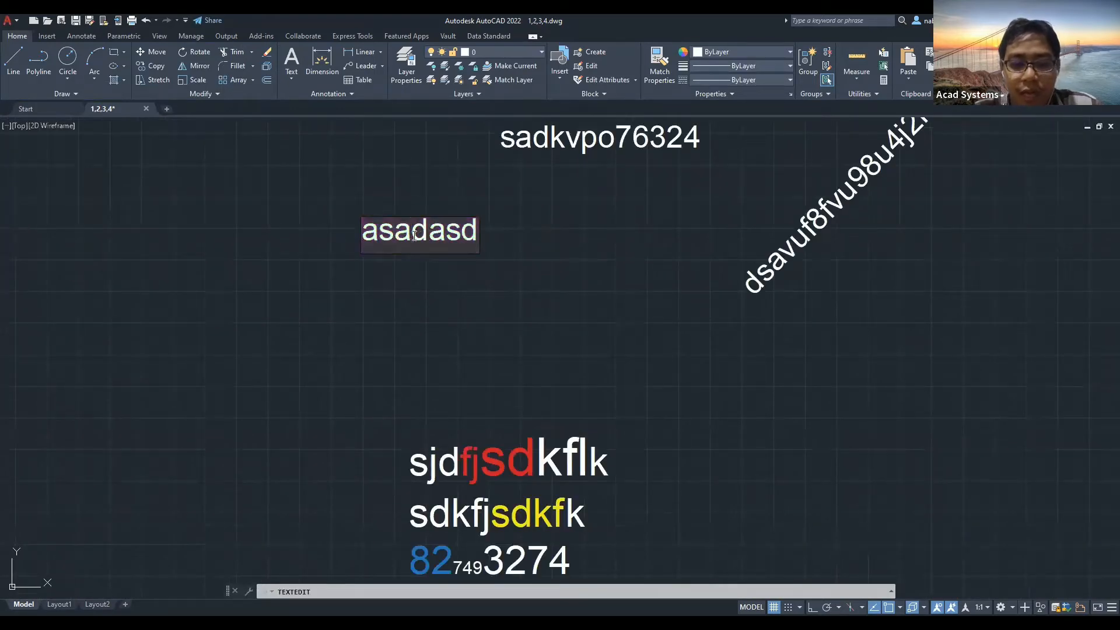
text(refe324)
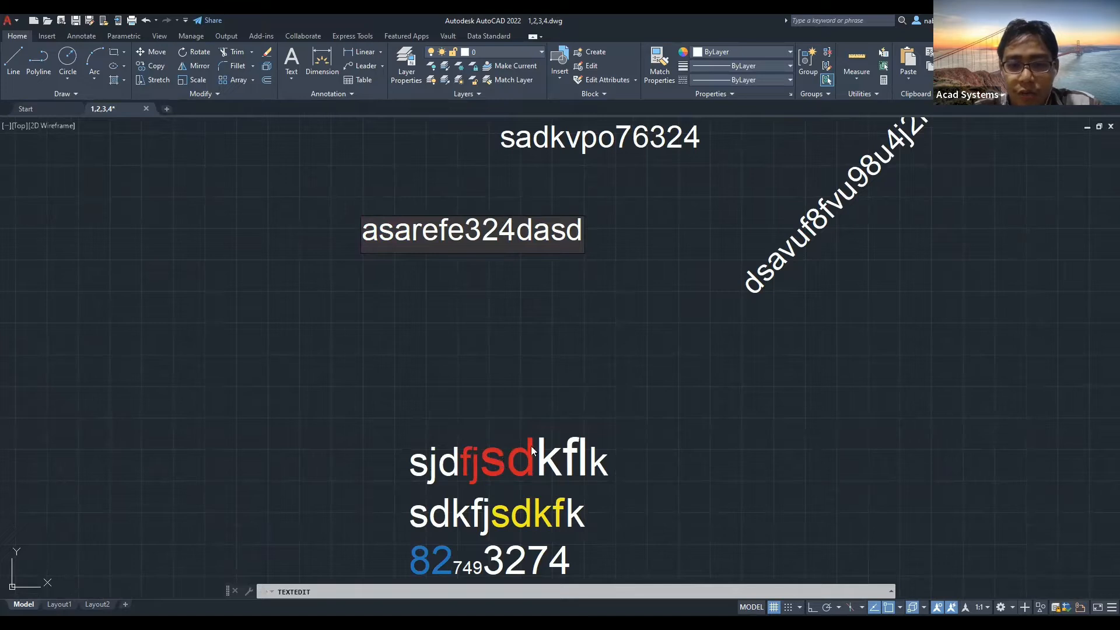
key(shift+Left)
key(shift+Left)
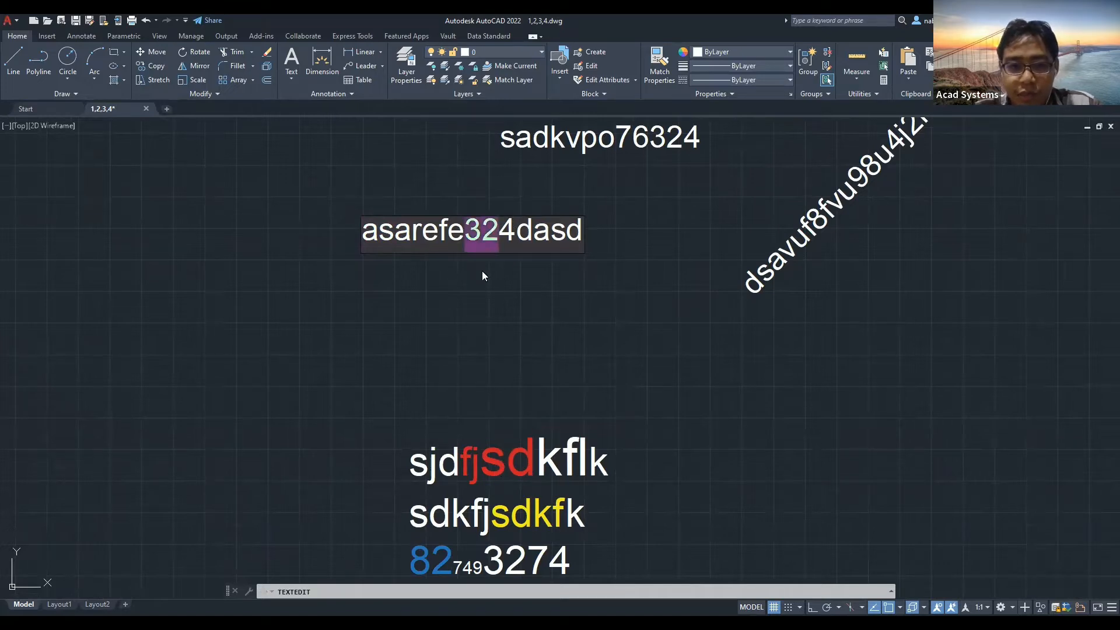
click(453, 232)
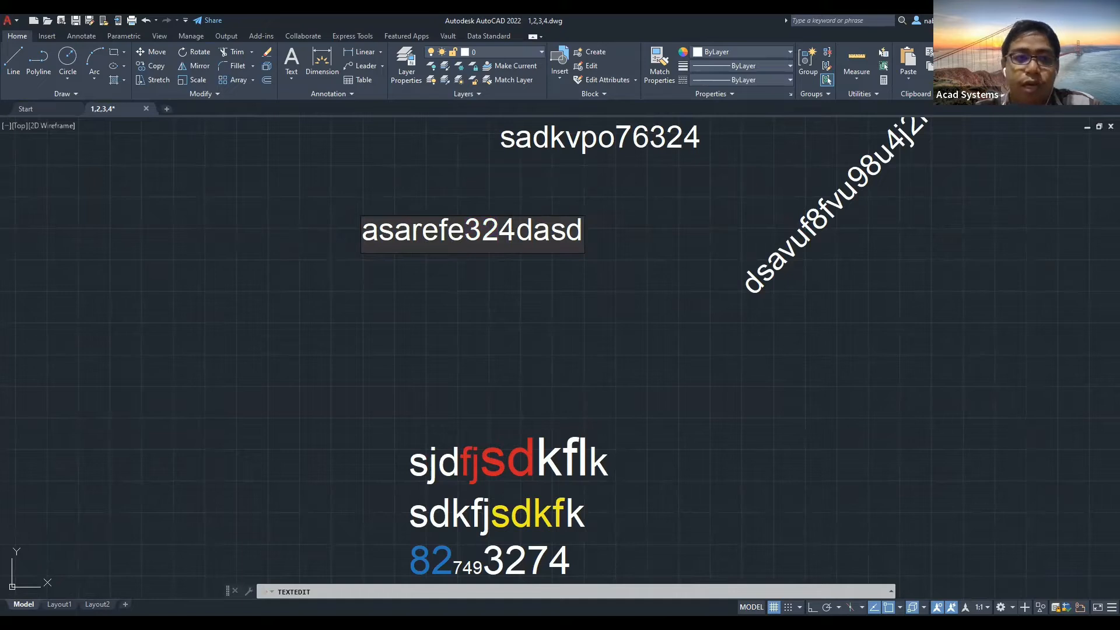
key(Escape)
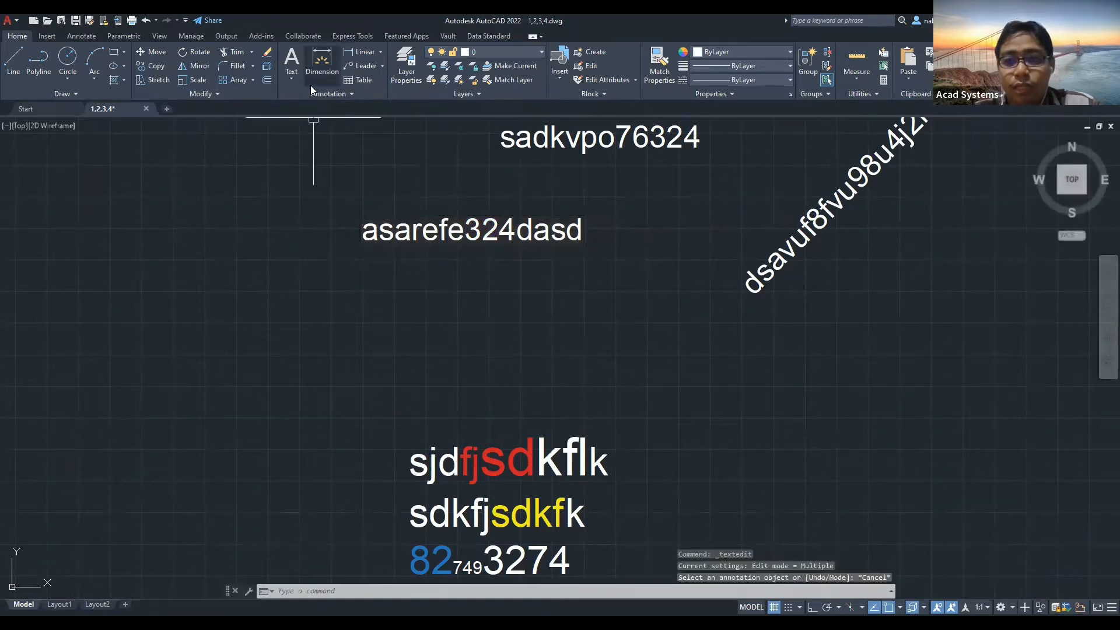
Colour the asarefe324dasd label magenta from the Properties Color dropdown.
click(297, 83)
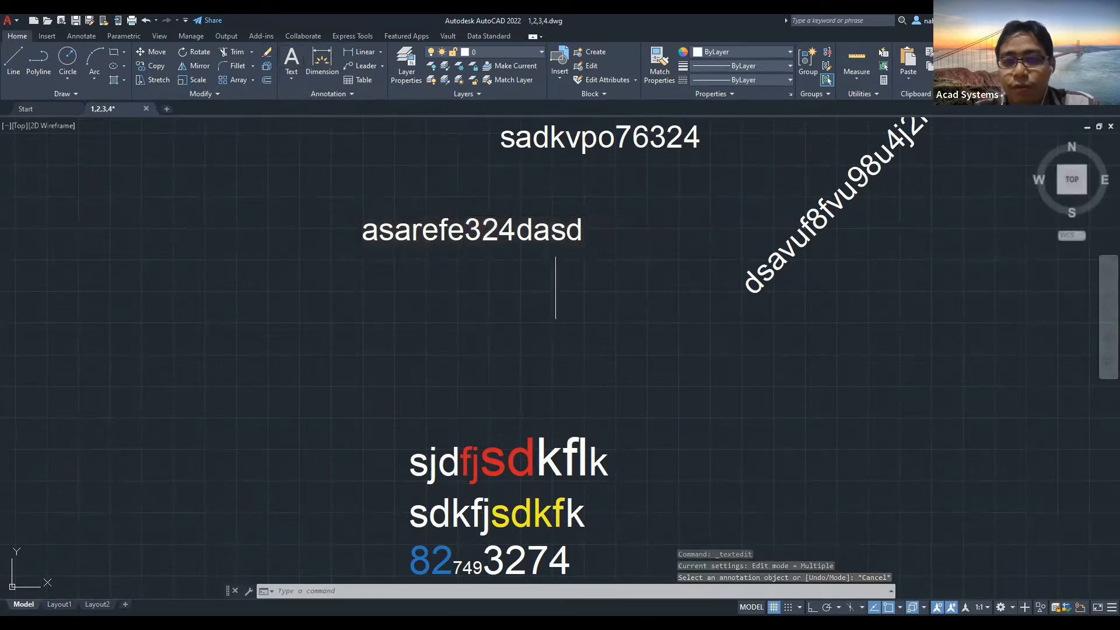
scroll(520, 260, down, 2)
click(514, 246)
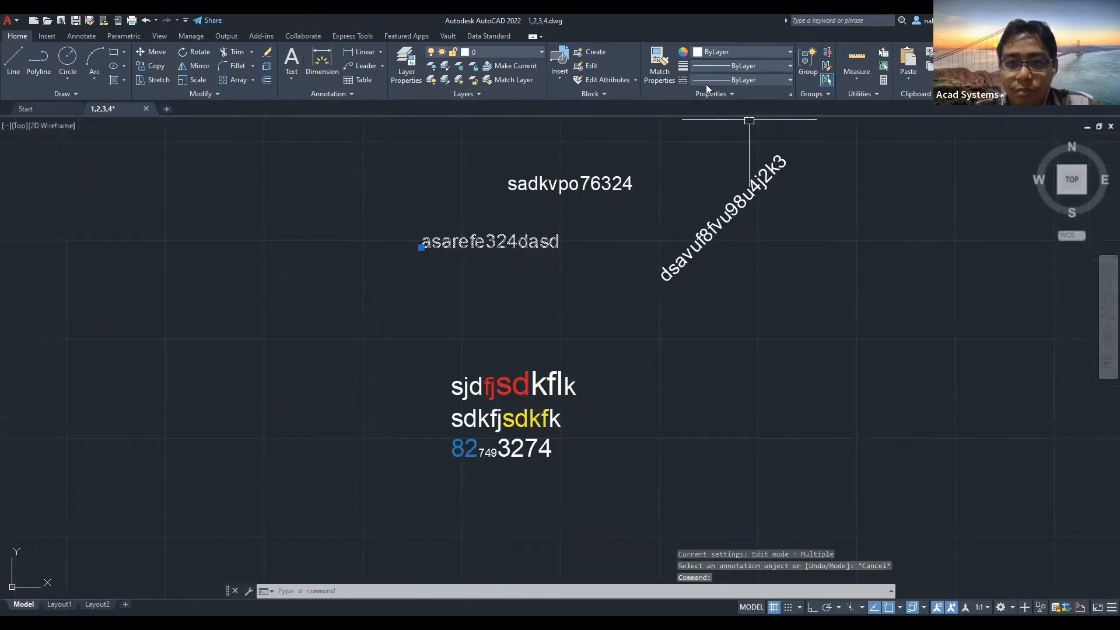
click(738, 82)
click(739, 68)
click(738, 69)
click(740, 56)
click(739, 56)
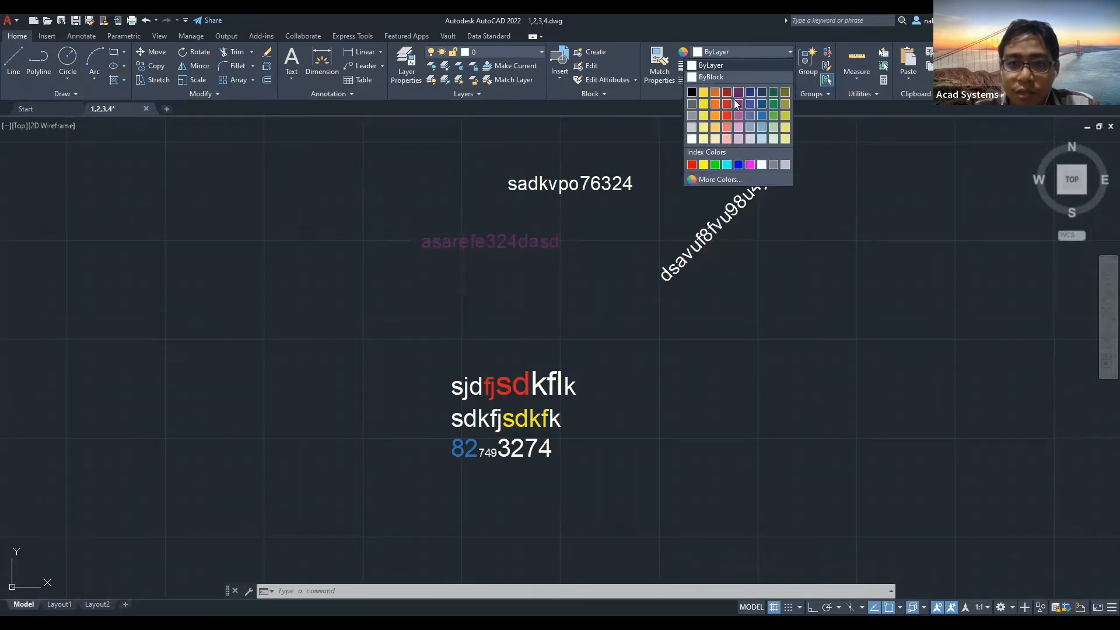
click(721, 106)
key(Escape)
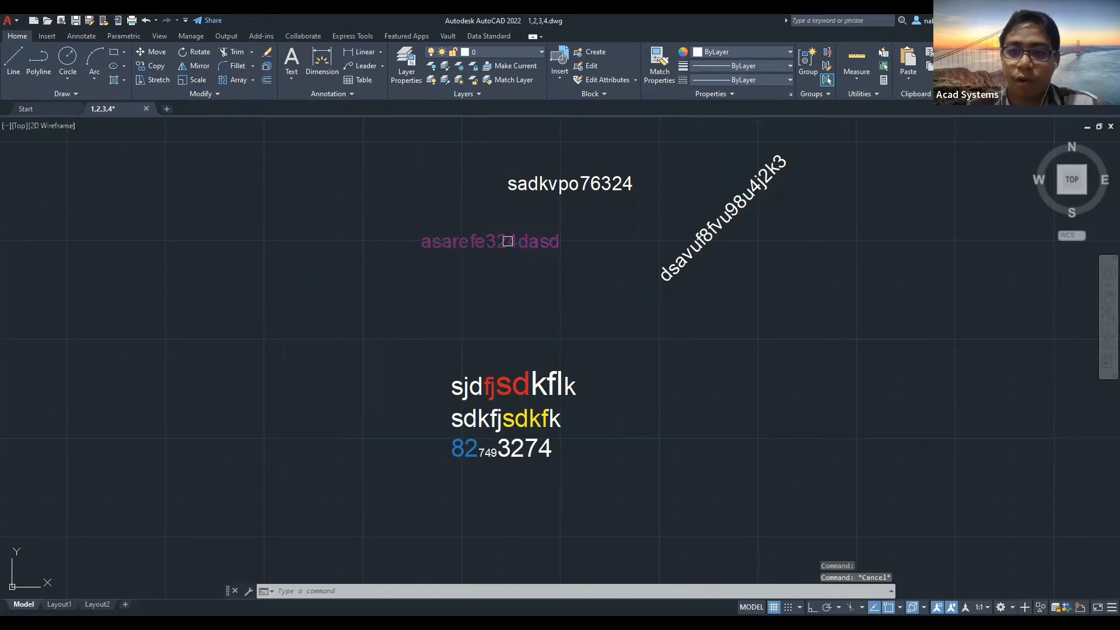
Select and deselect the multiline text block, then show the multiline/single-line text options.
click(502, 388)
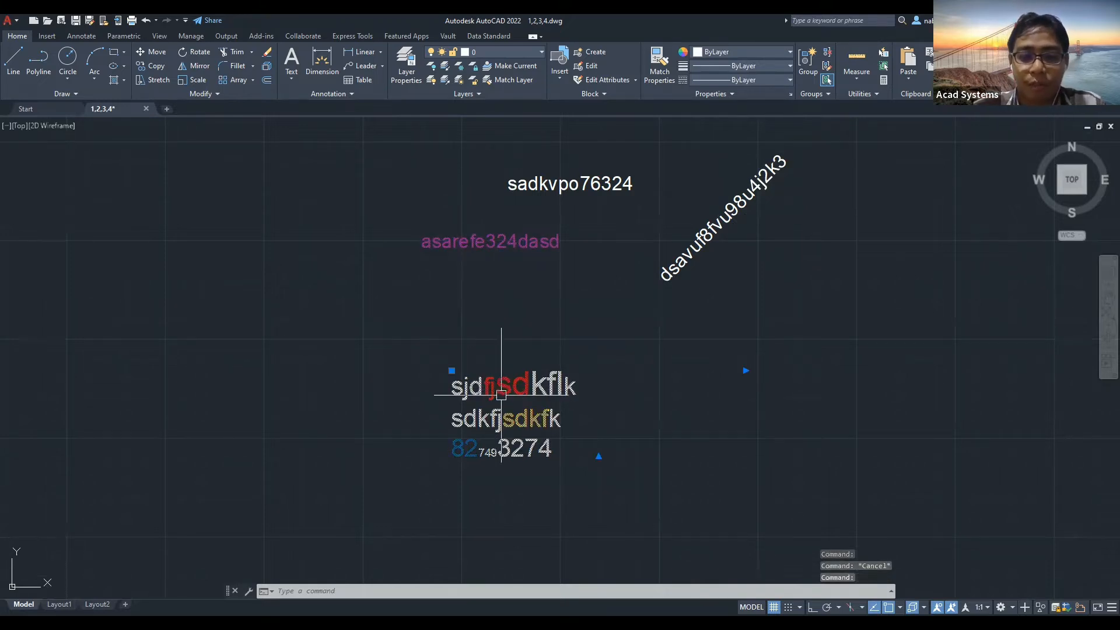
key(Escape)
key(Escape)
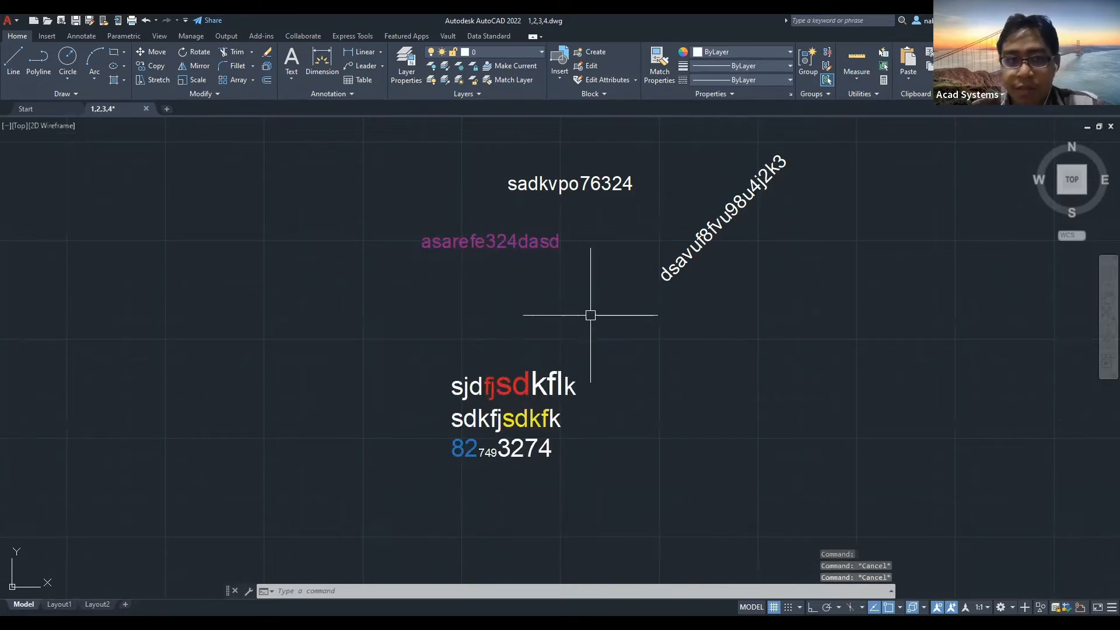
click(291, 75)
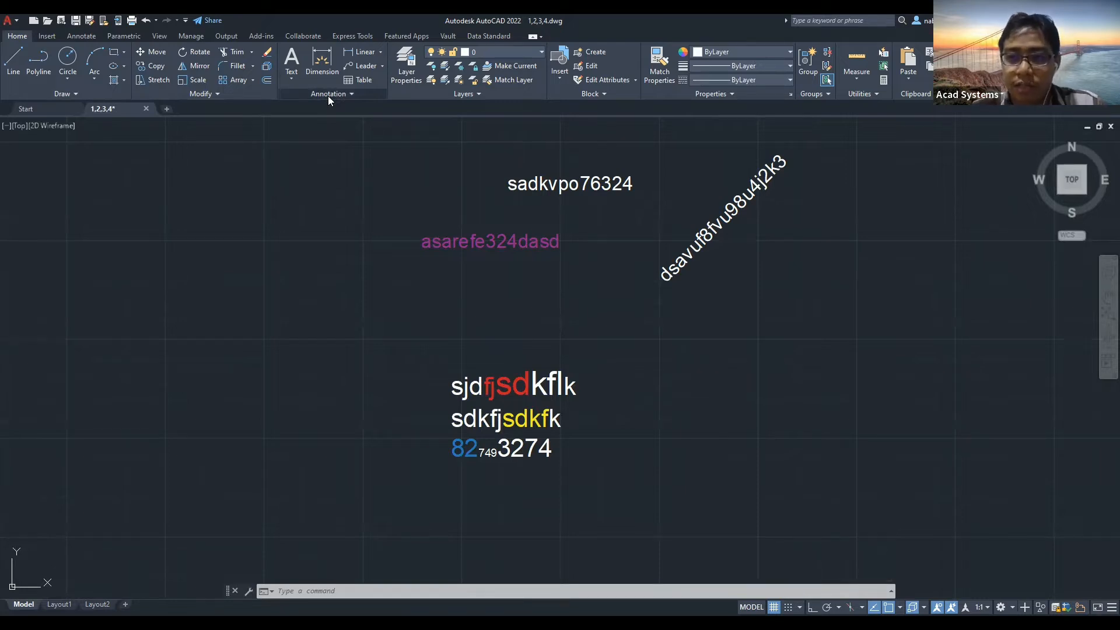
Expand the Annotation panel and browse the text styles, choosing Standard.
click(326, 95)
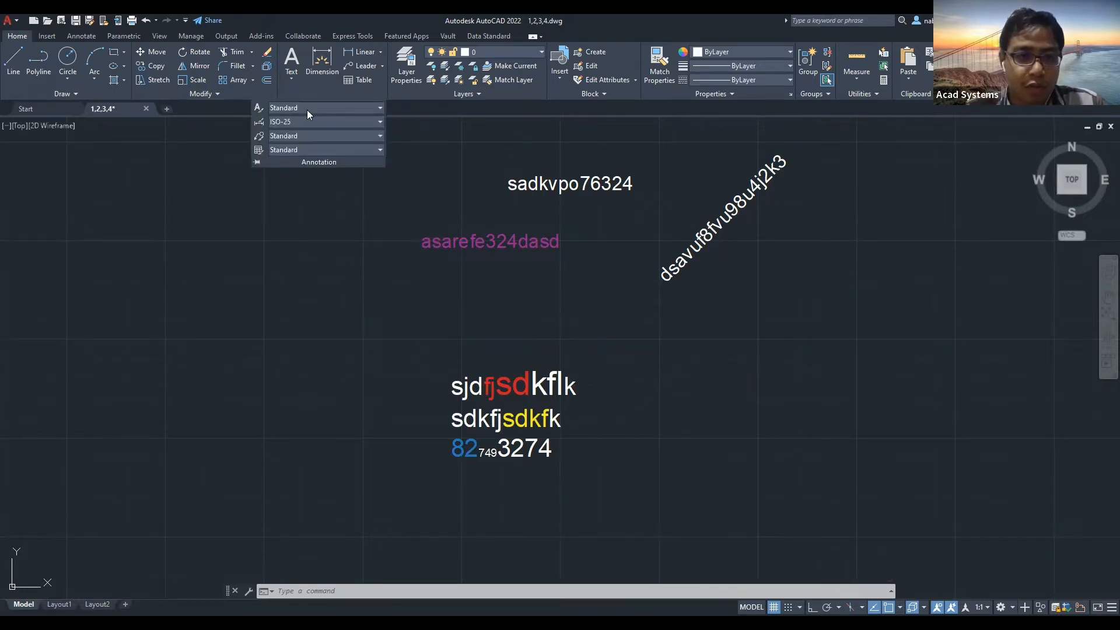
click(315, 108)
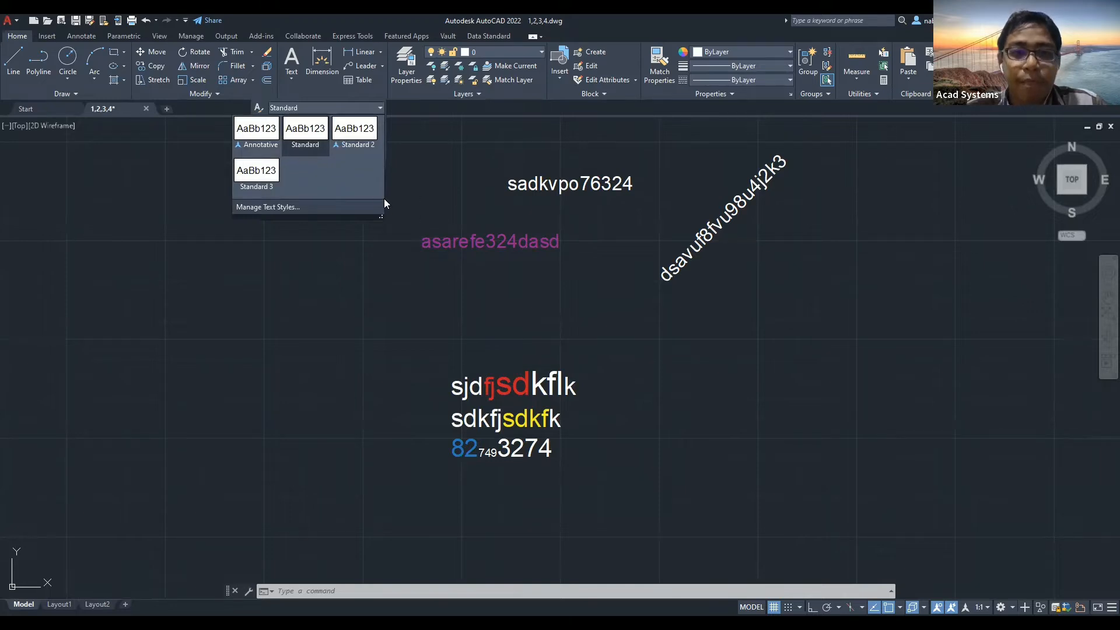
click(311, 145)
click(281, 109)
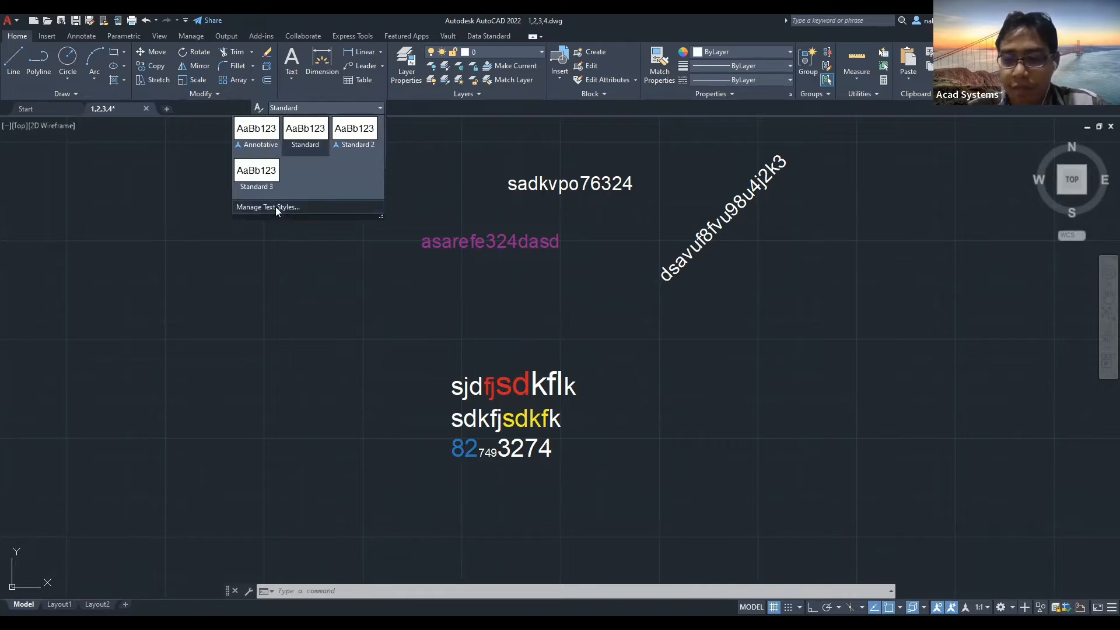
click(296, 91)
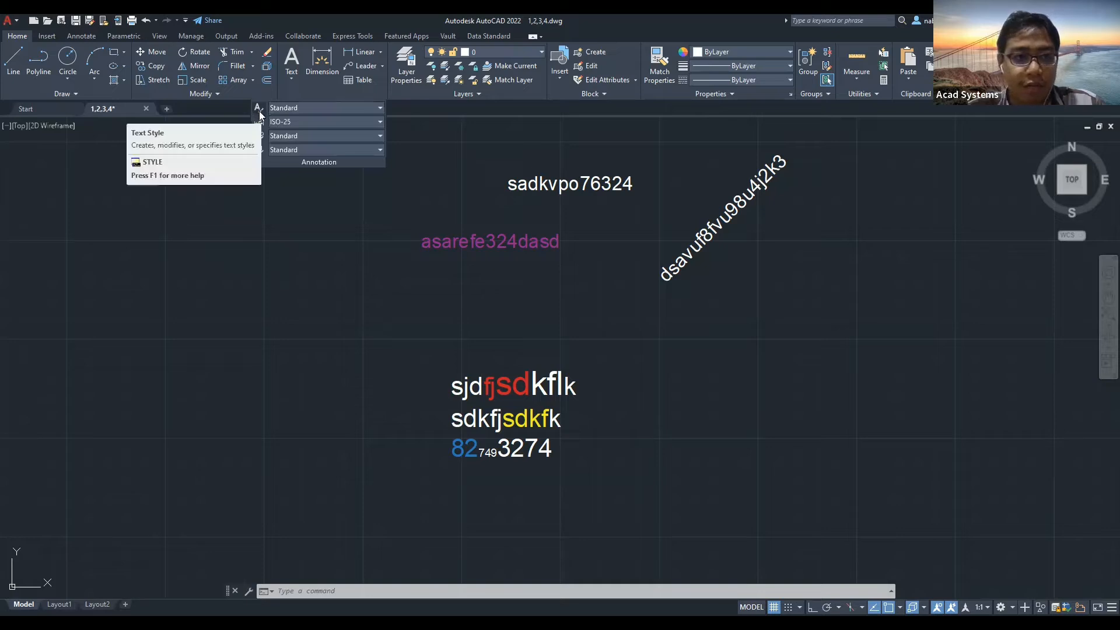
click(258, 125)
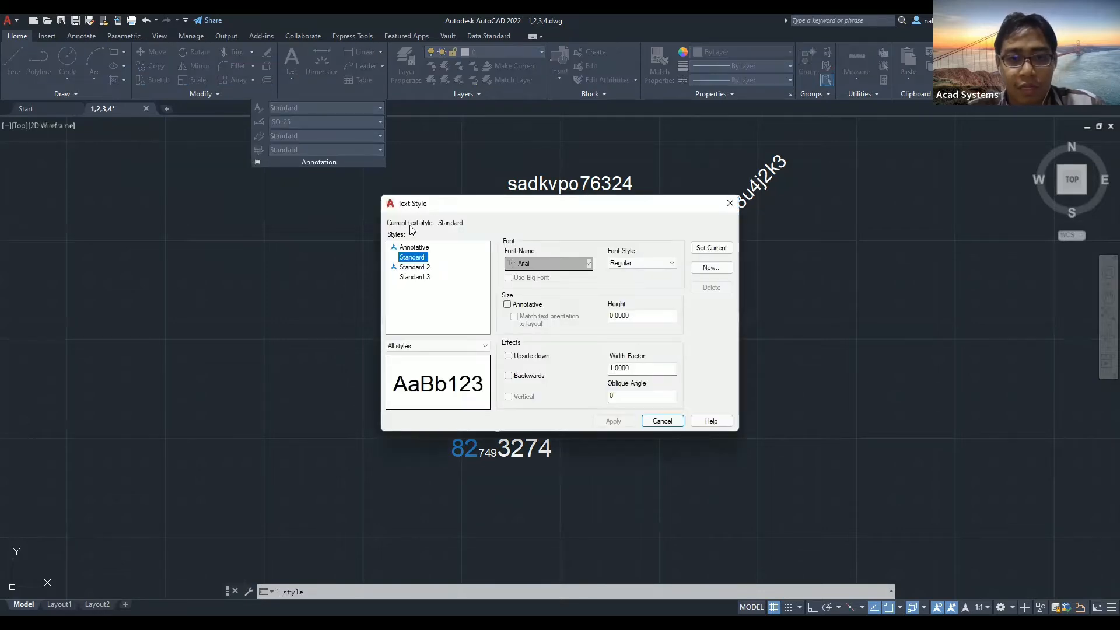
drag(422, 211, 391, 211)
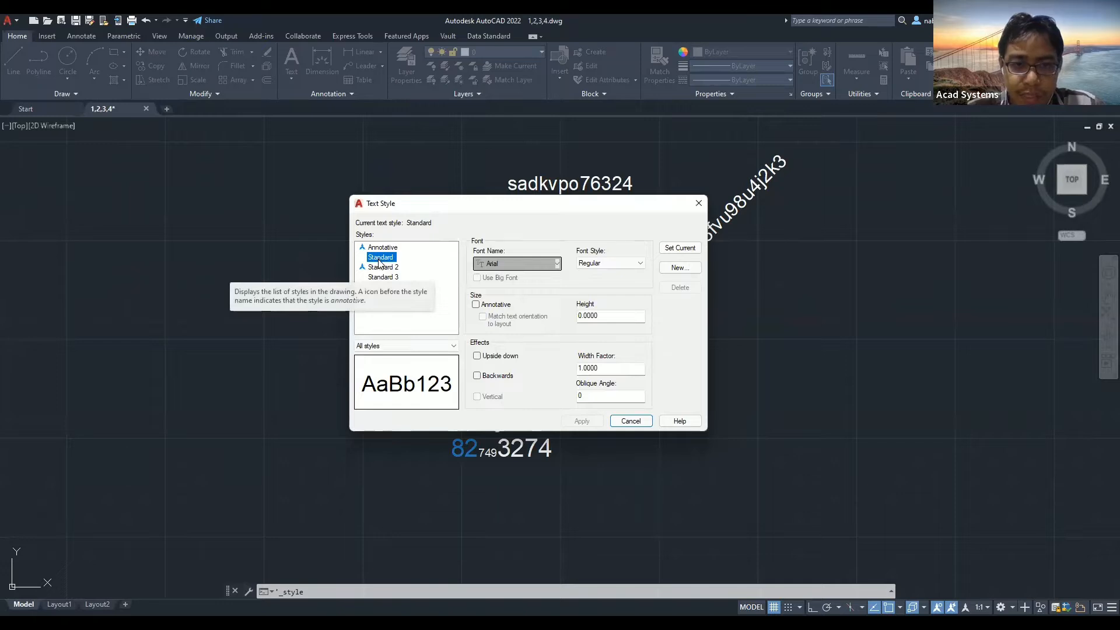
drag(641, 316, 573, 318)
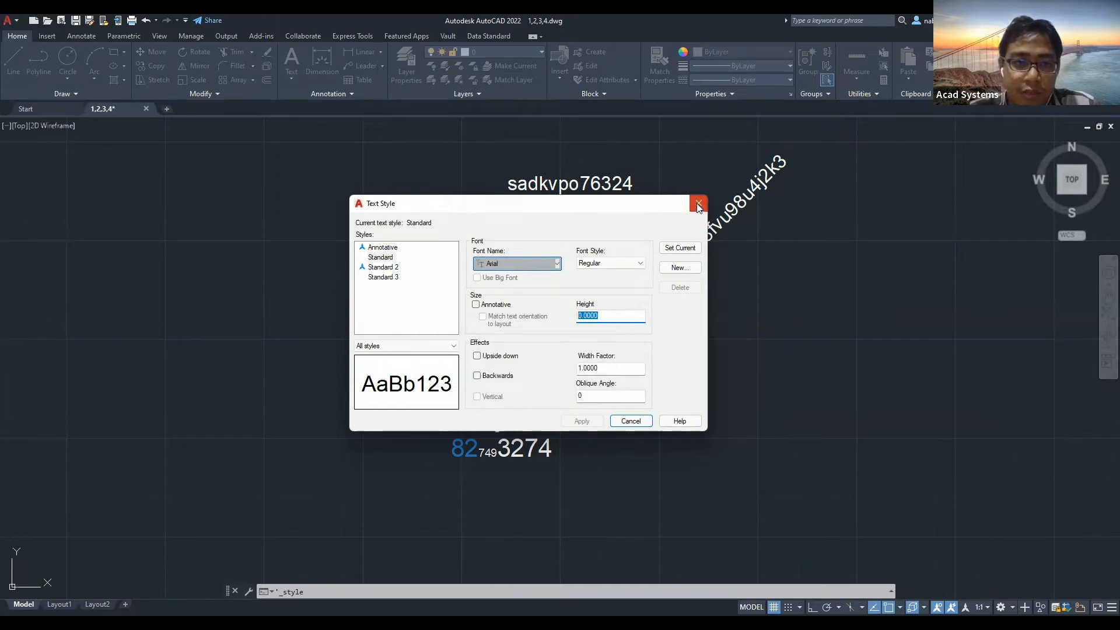
key(Escape)
click(291, 79)
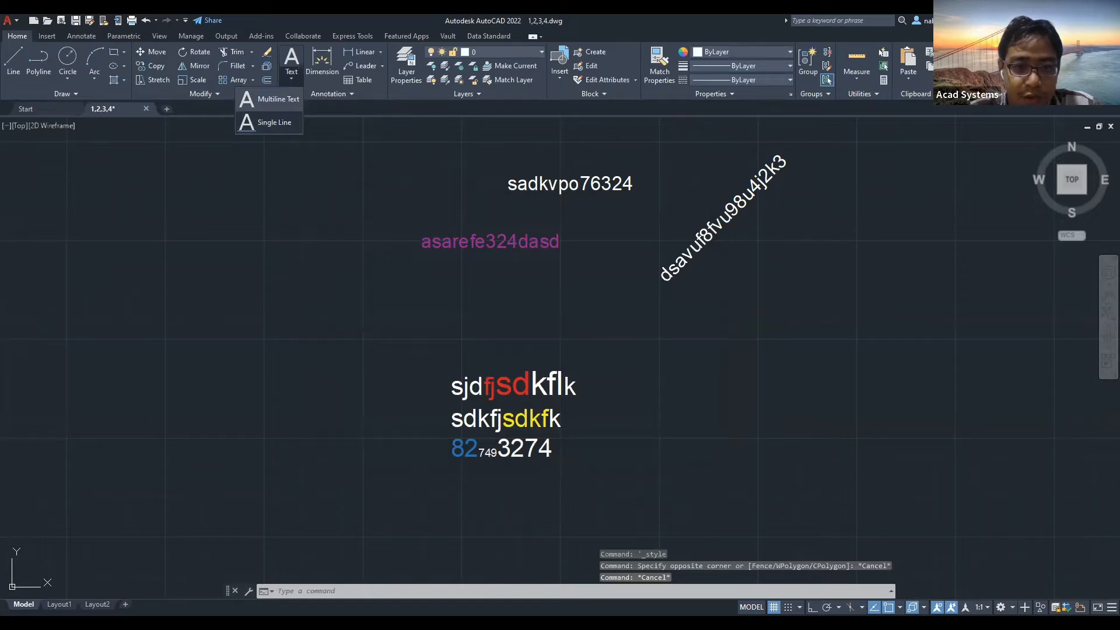
click(274, 123)
middle_drag(285, 316, 318, 252)
click(318, 252)
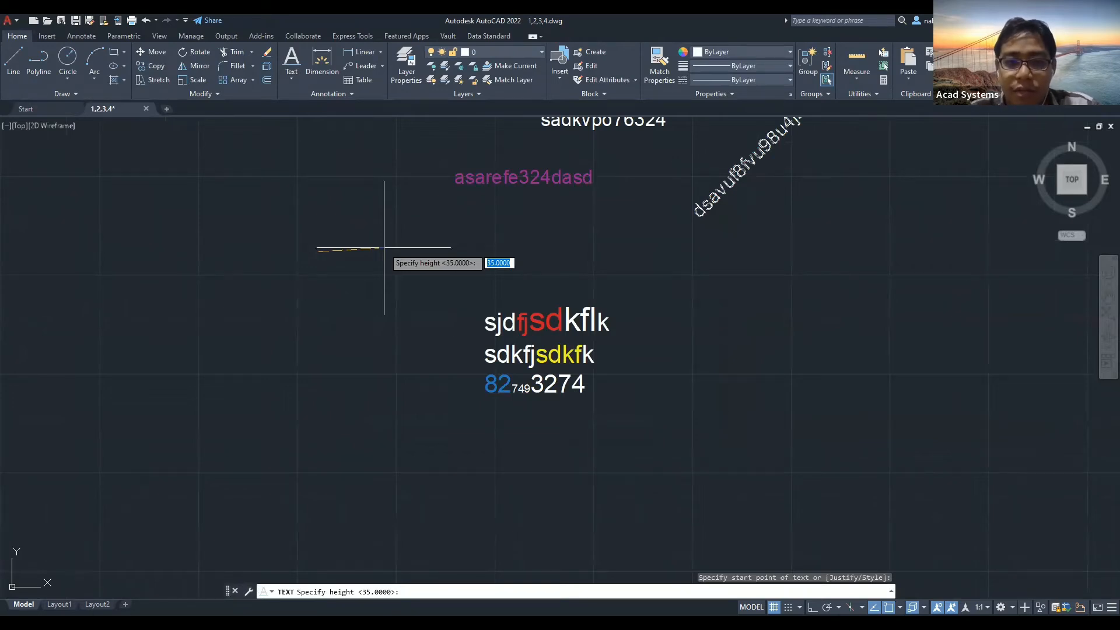
key(Return)
key(Escape)
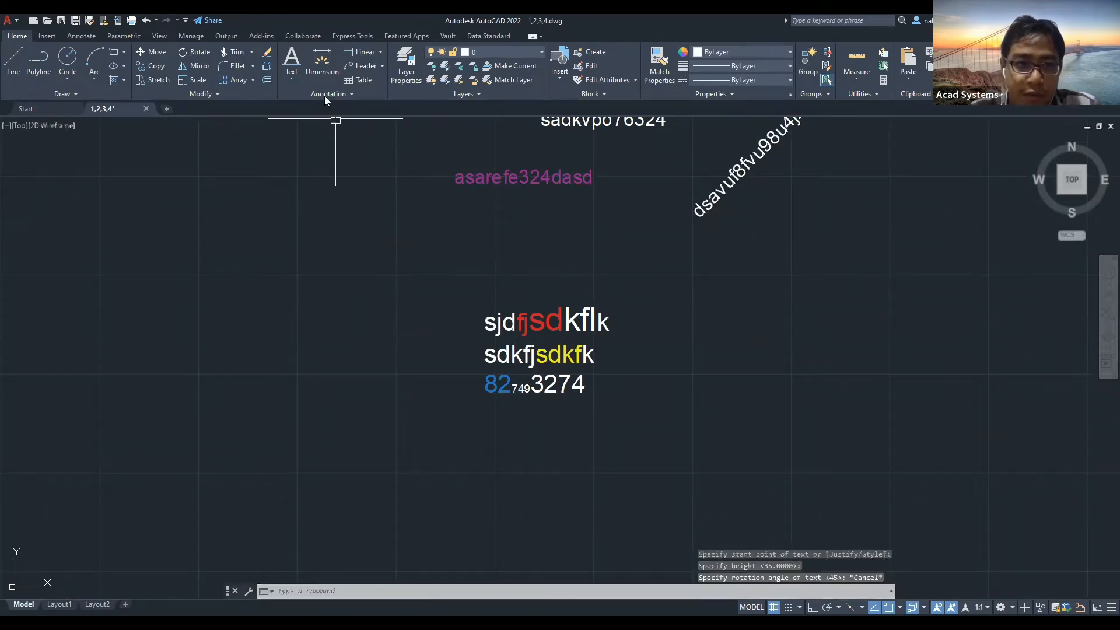
click(325, 96)
Set the Standard text style height to 30 and apply it.
click(259, 109)
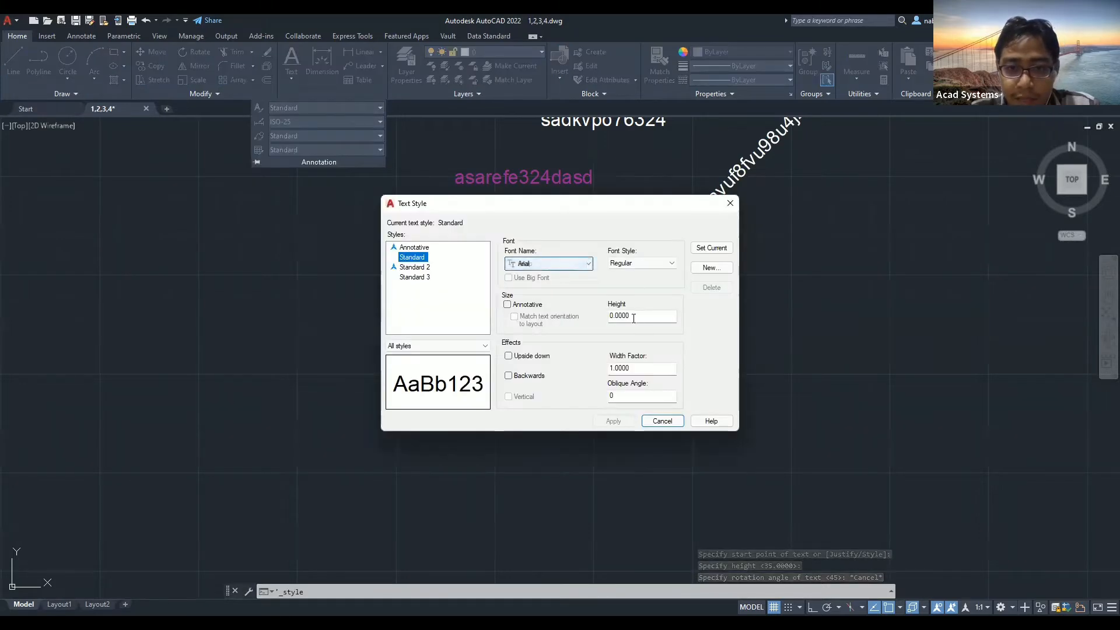
double_click(635, 317)
text(39)
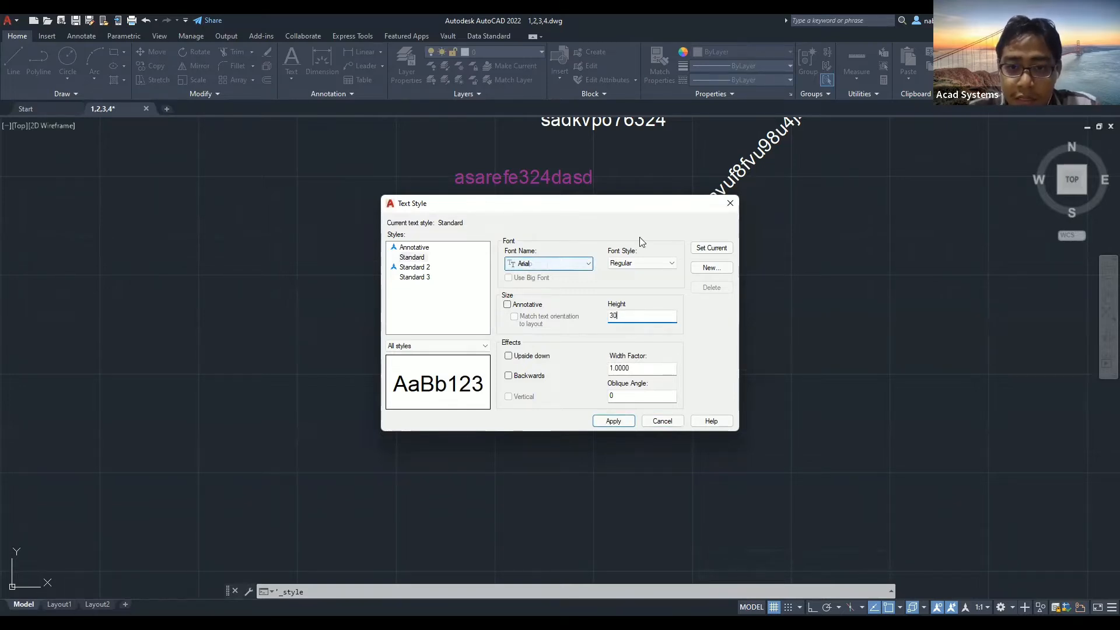
click(613, 420)
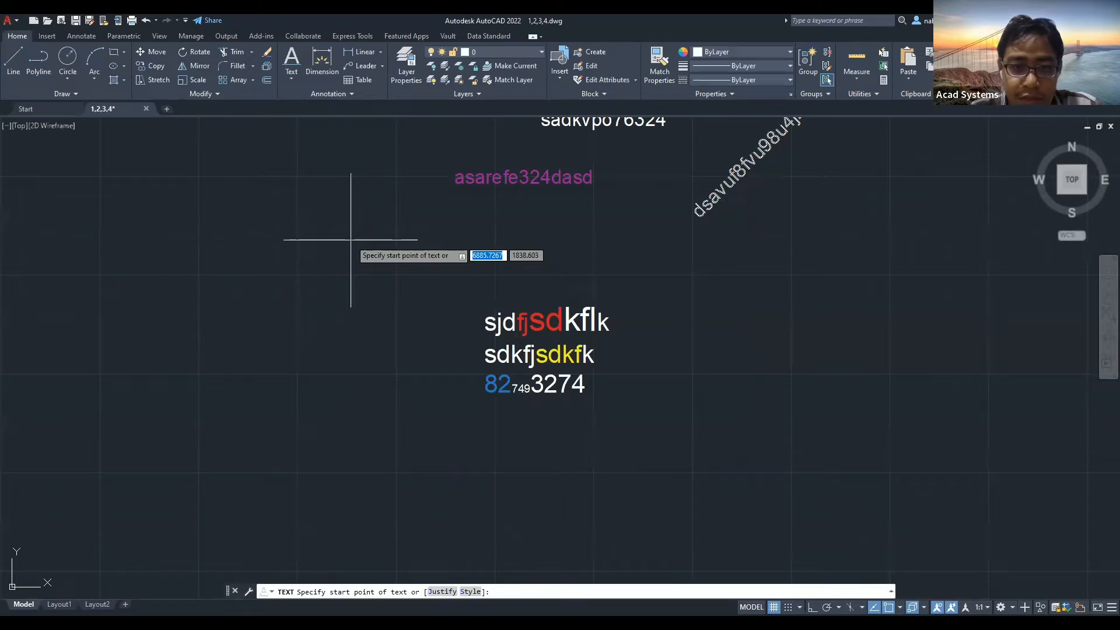
Start a single-line text, cancel it, and open the text style gallery.
click(350, 239)
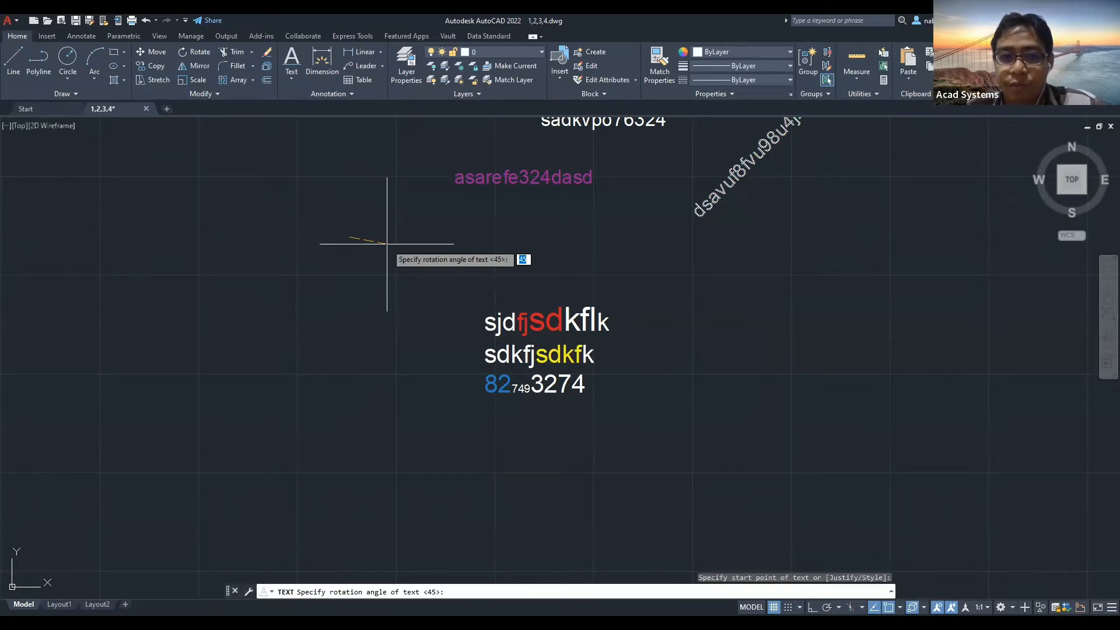
click(329, 93)
click(297, 108)
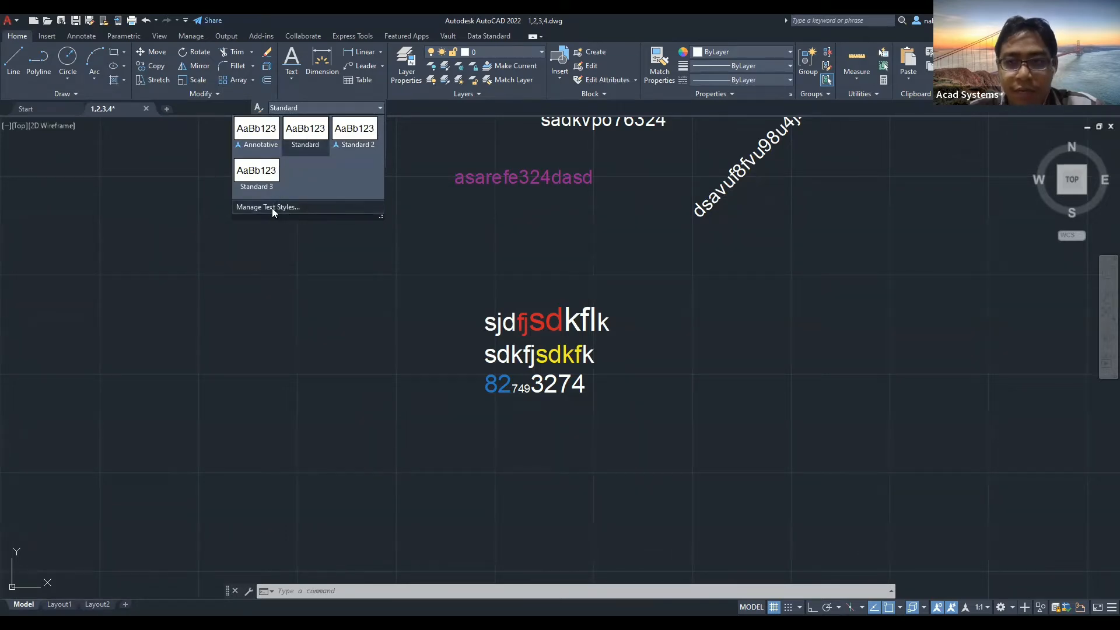
From Manage Text Styles, create a new text style named Myownstandard.
click(326, 216)
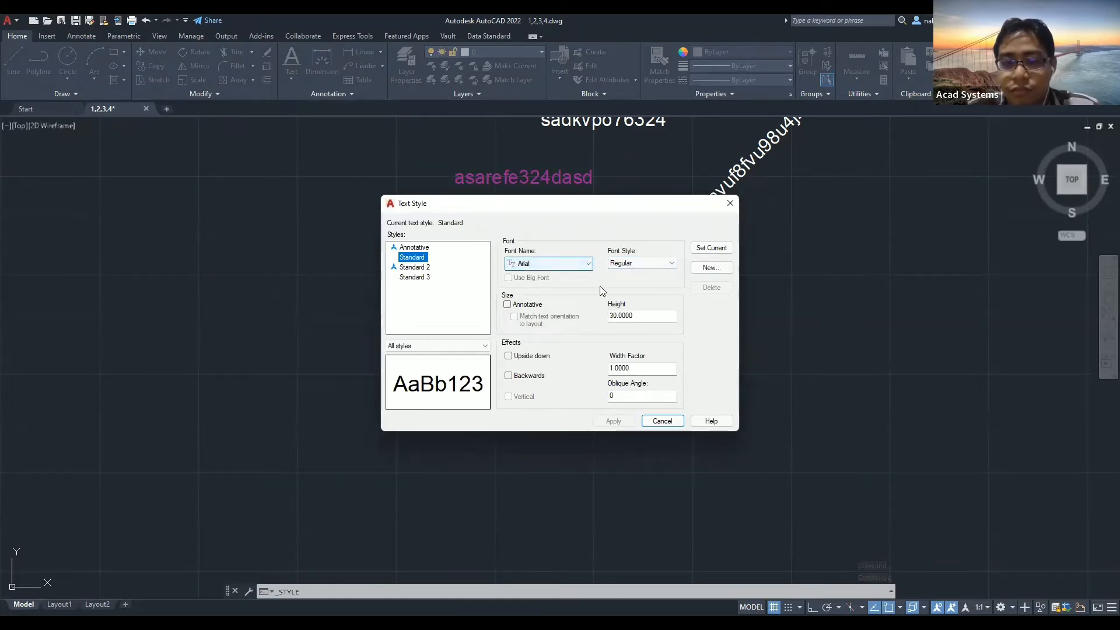
click(419, 267)
click(420, 277)
click(421, 259)
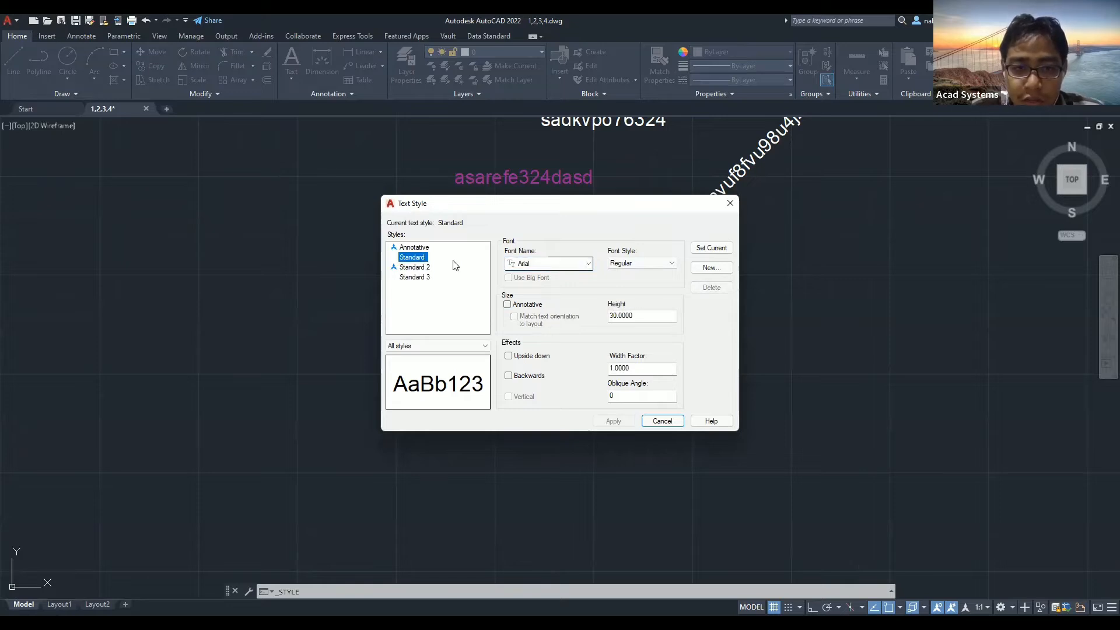
click(715, 270)
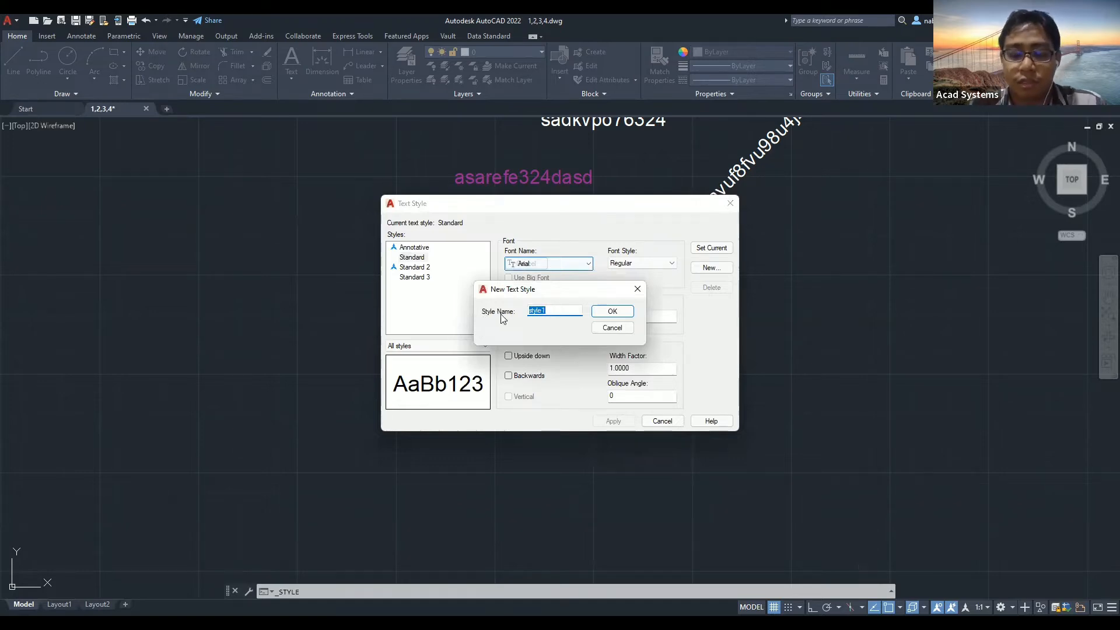
text(Myownstandard)
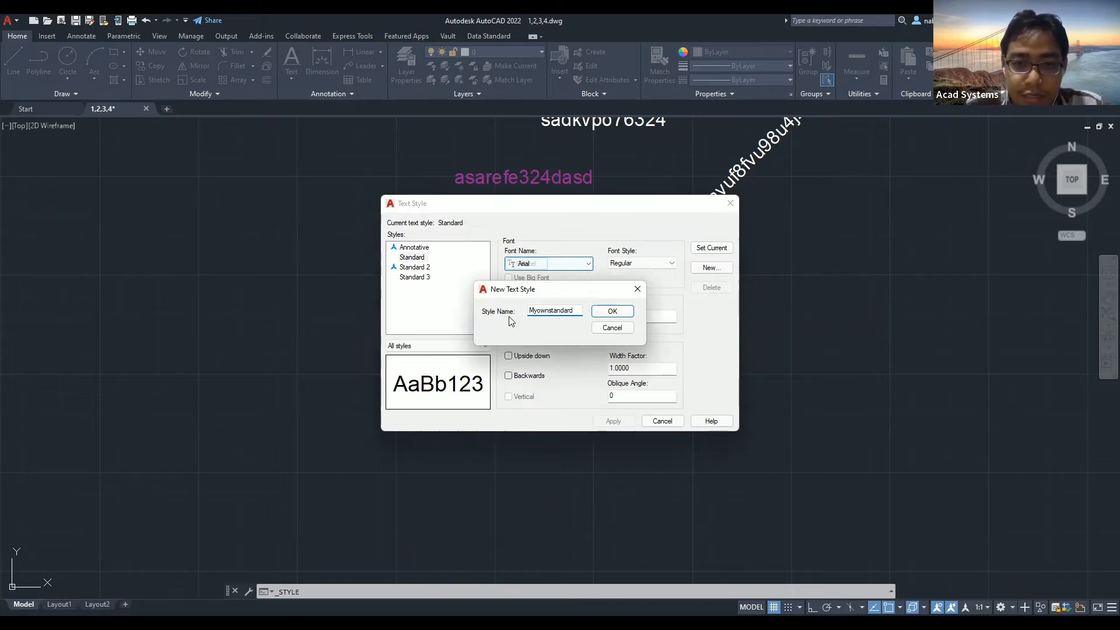
click(600, 312)
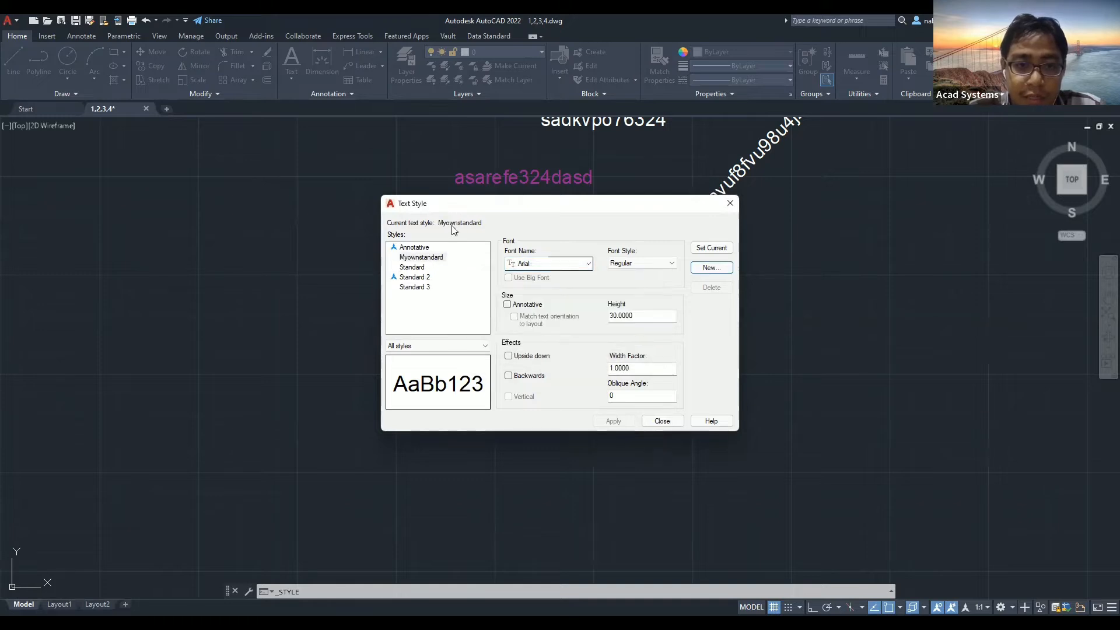
Try the Arial Rounded MT Bold and Arial TUR fonts with bold italic and bold styles.
click(526, 263)
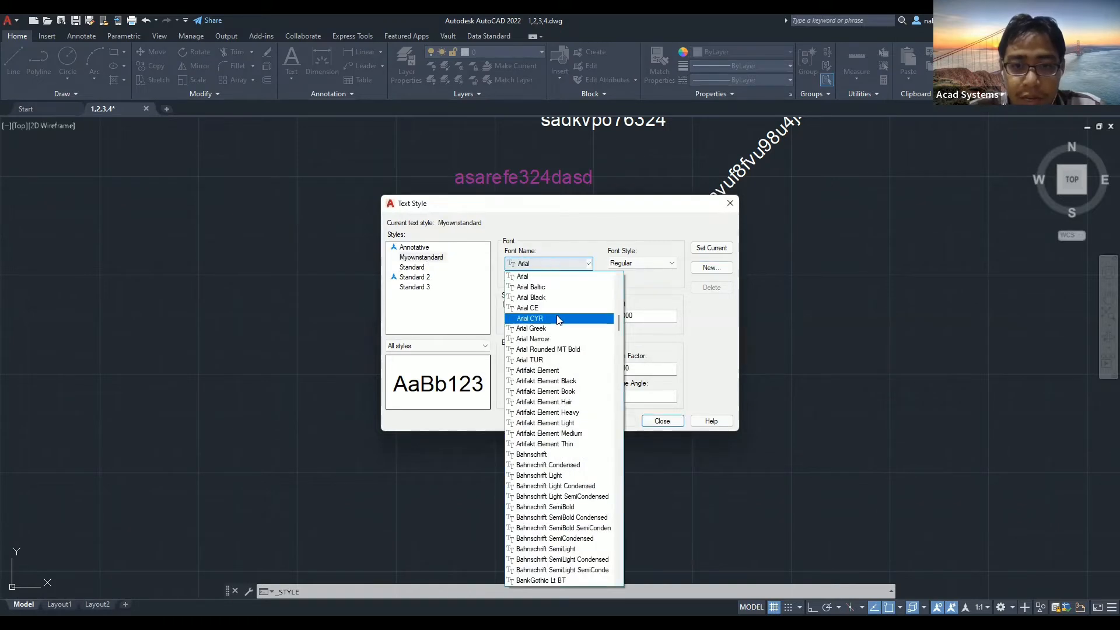
click(532, 357)
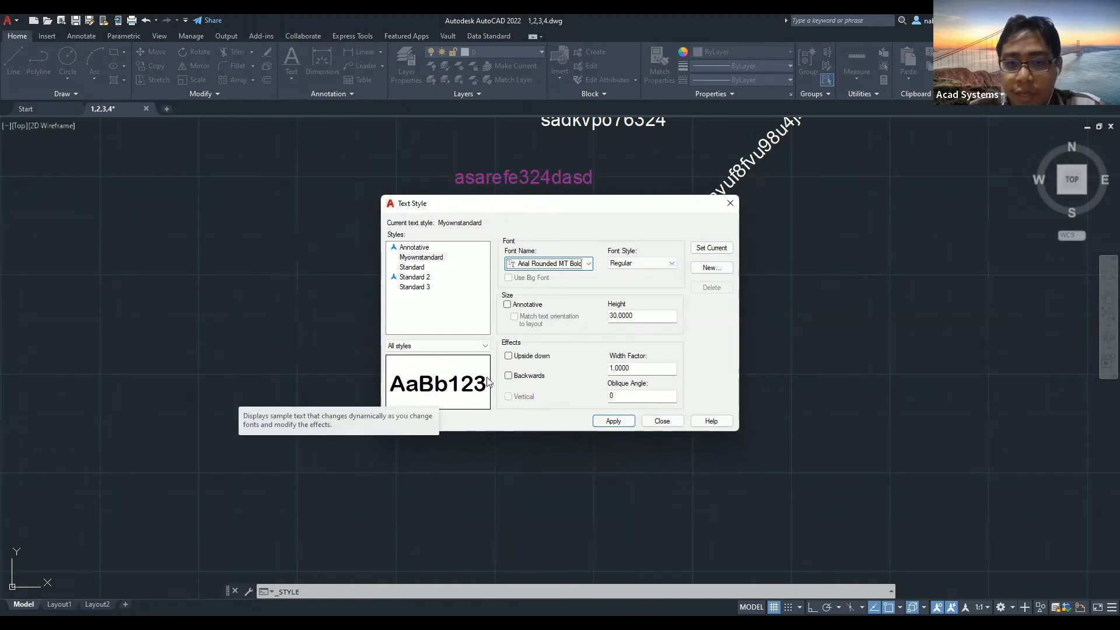
click(642, 264)
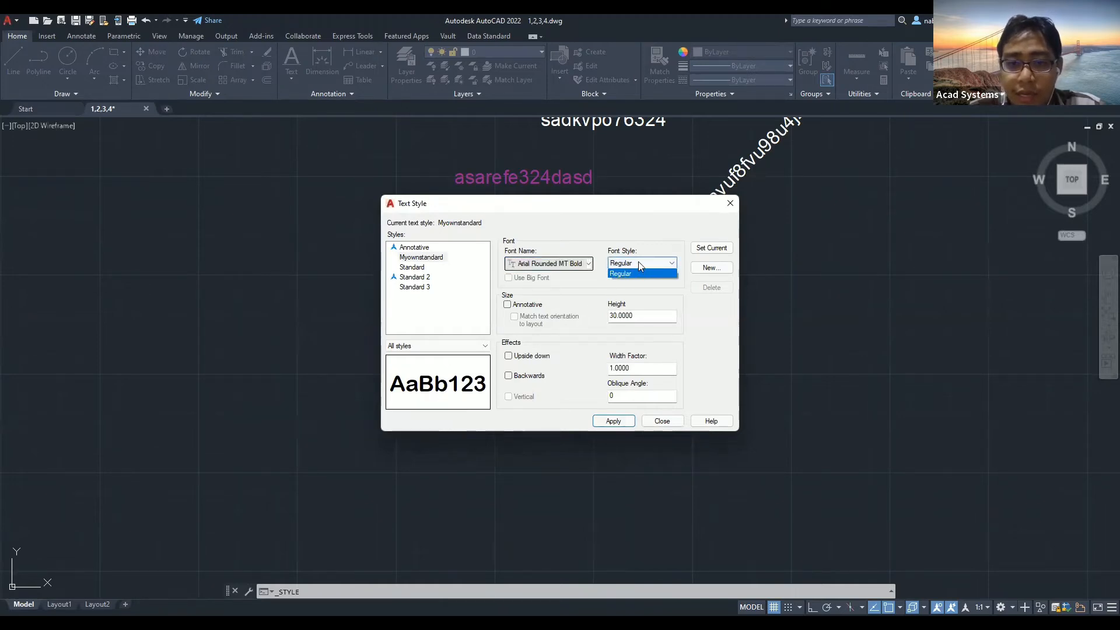
click(577, 263)
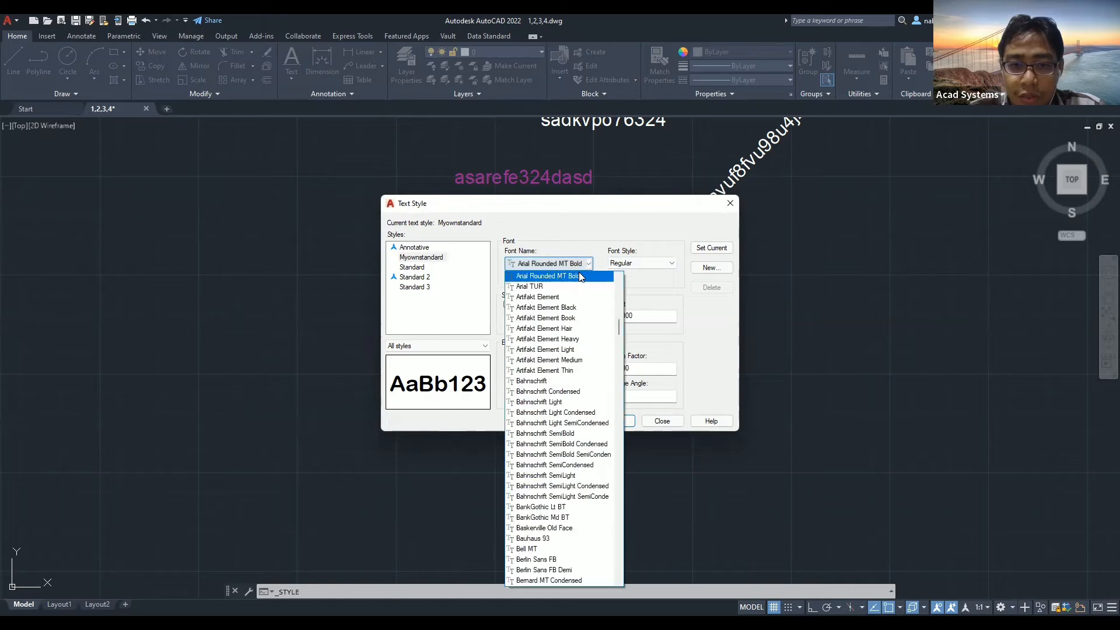
click(577, 287)
click(647, 263)
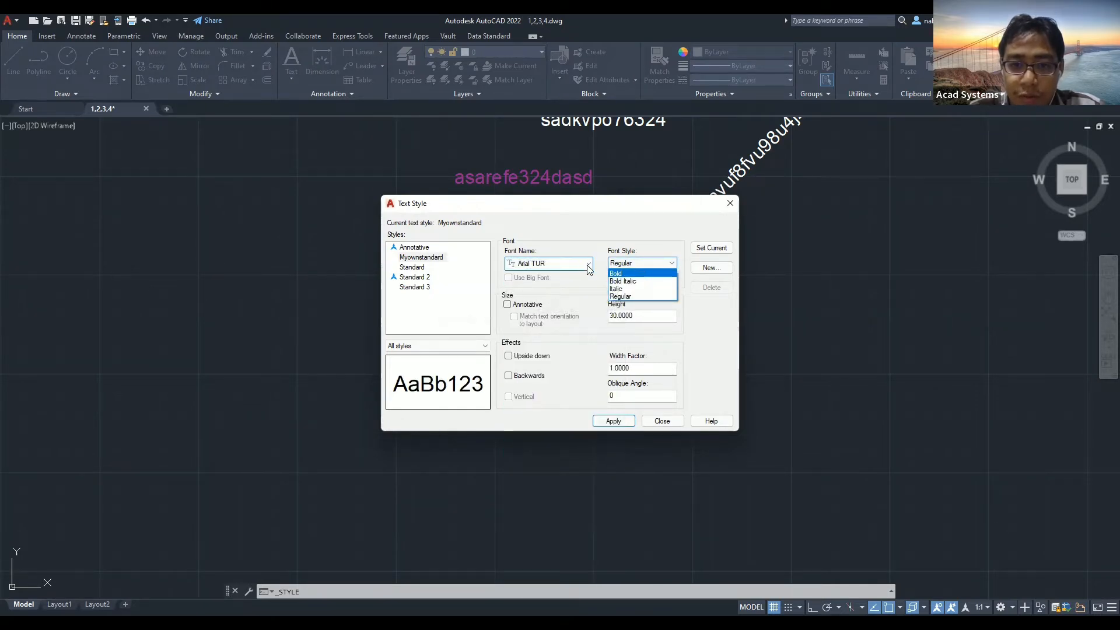
click(588, 266)
click(588, 266)
click(630, 265)
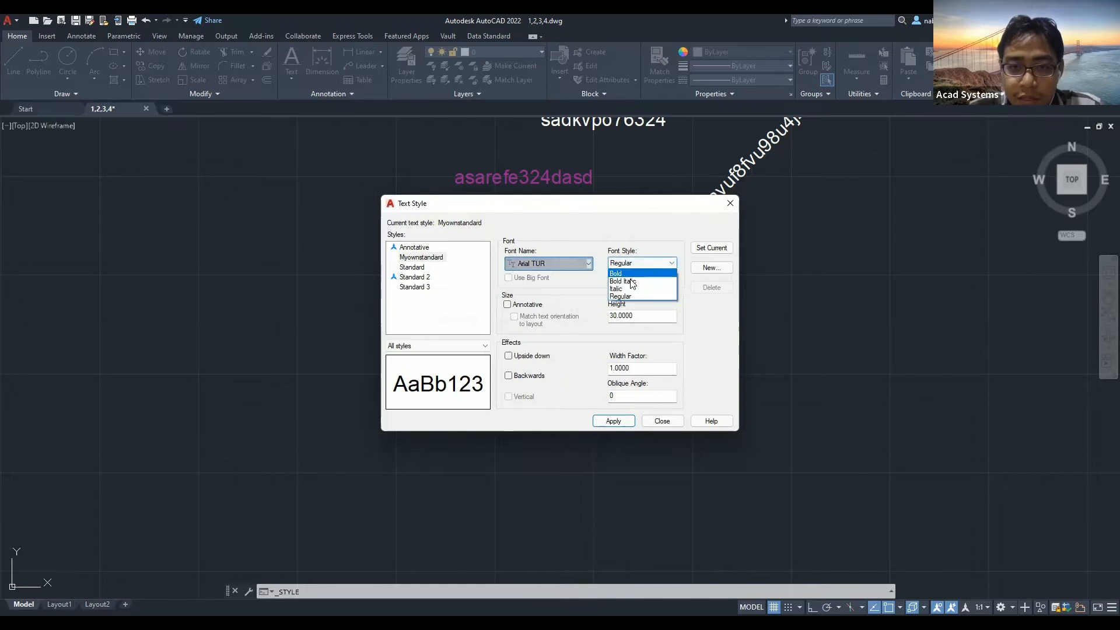
click(632, 281)
click(641, 267)
click(635, 274)
Set the font to Artifakt Element Black with Regular font style.
click(574, 264)
scroll(565, 285, up, 1)
click(563, 275)
click(572, 265)
click(569, 295)
click(574, 265)
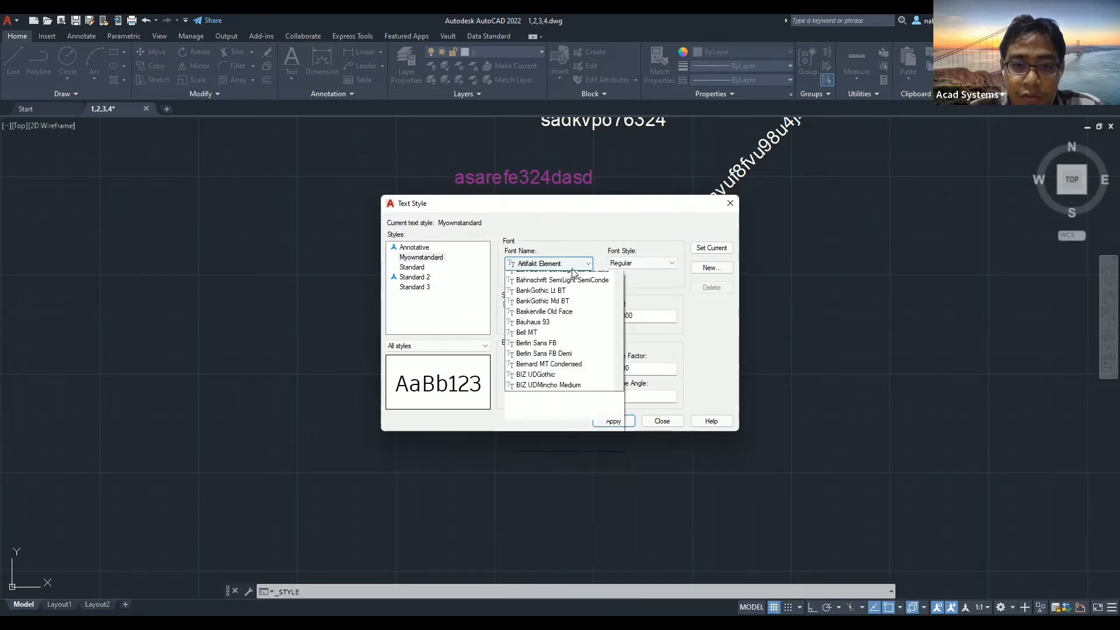
click(573, 286)
click(641, 263)
click(618, 270)
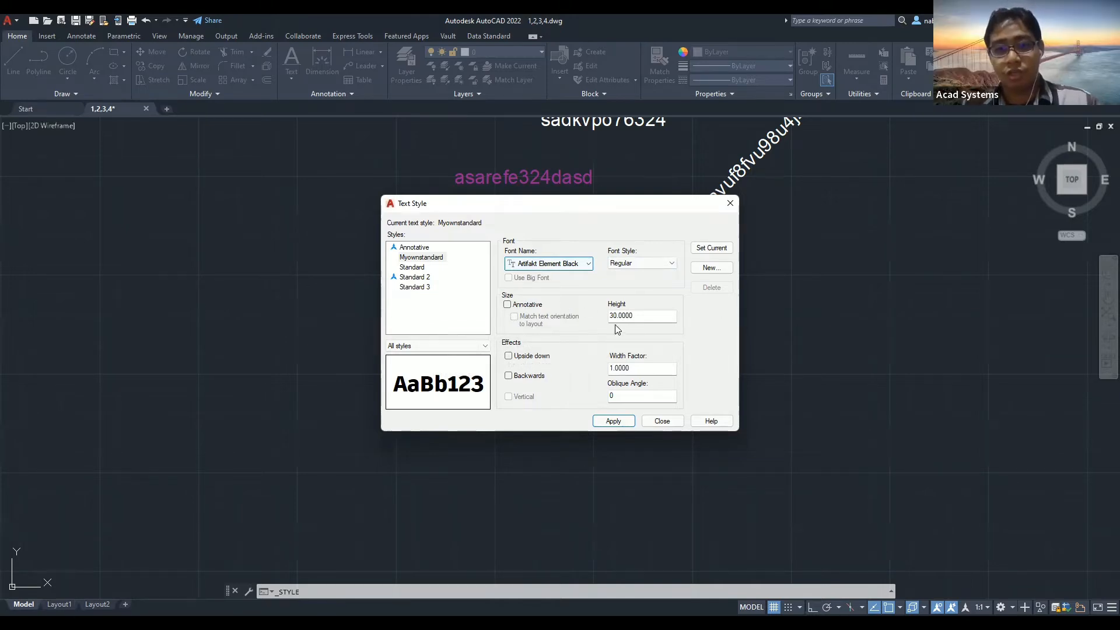
Make Myownstandard annotative at height 30, apply, and close the dialog.
double_click(645, 319)
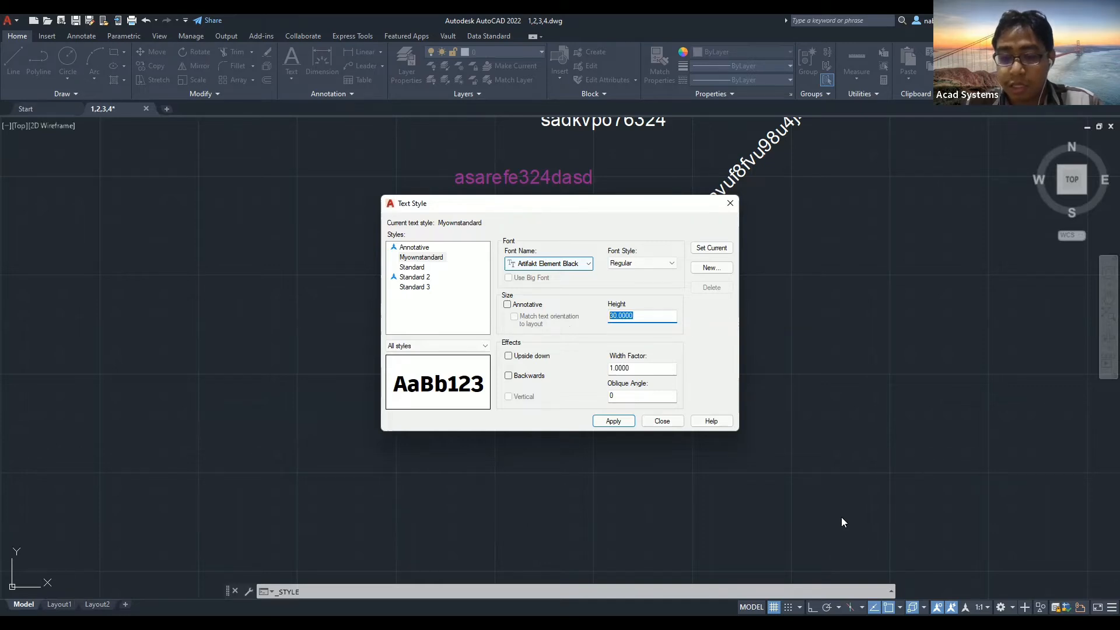
click(507, 304)
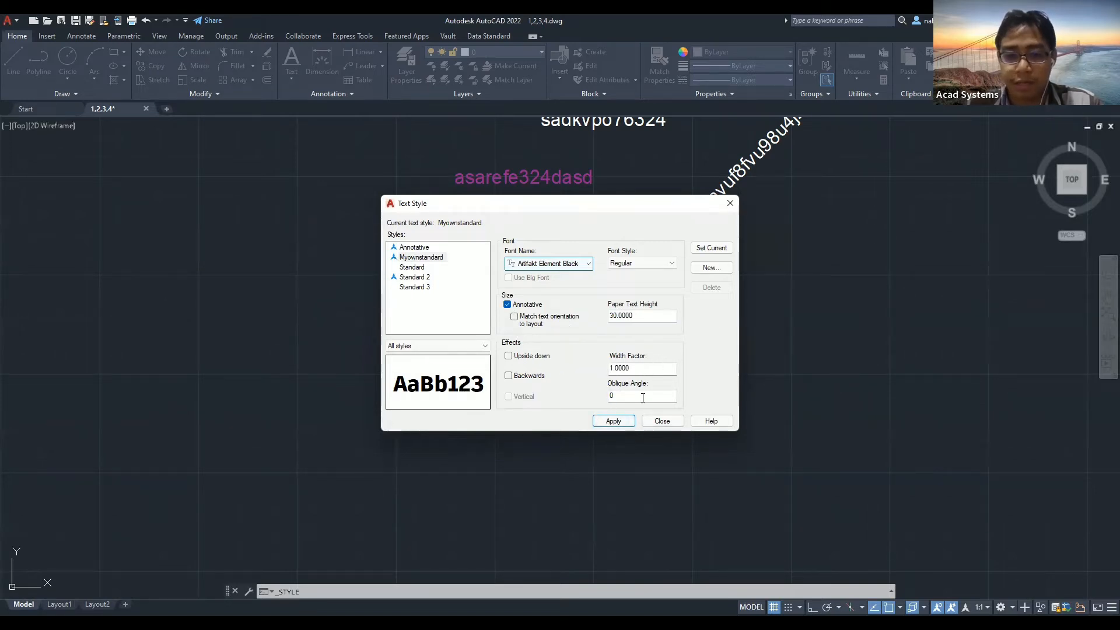
click(616, 421)
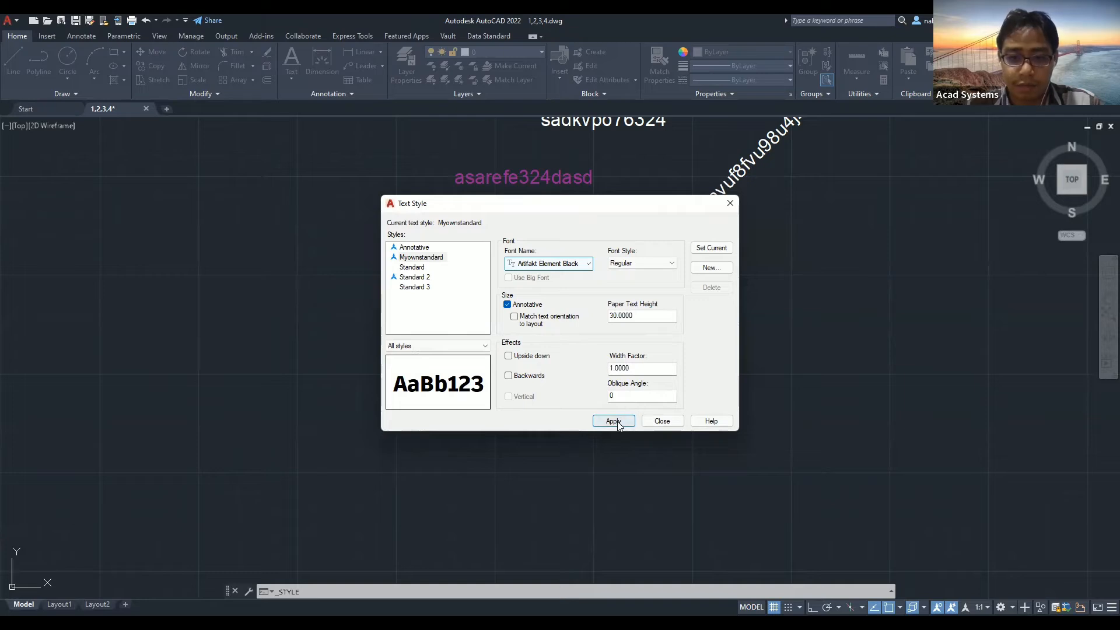
click(662, 421)
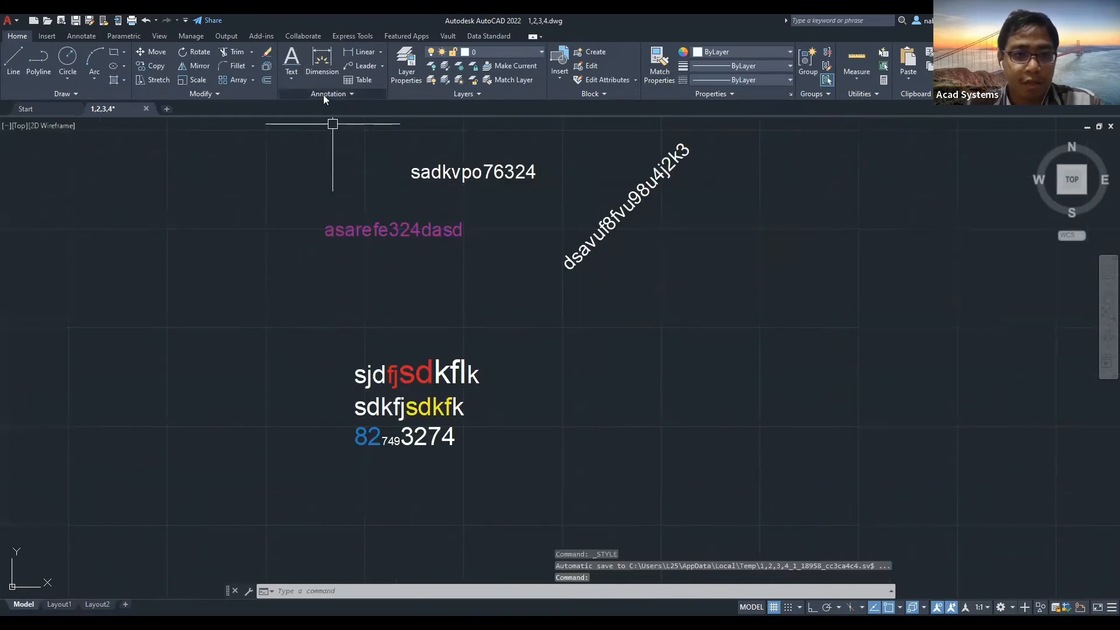
Place the rotated single-line text wqeqweqqweqwe in the Myownstandard style.
click(323, 94)
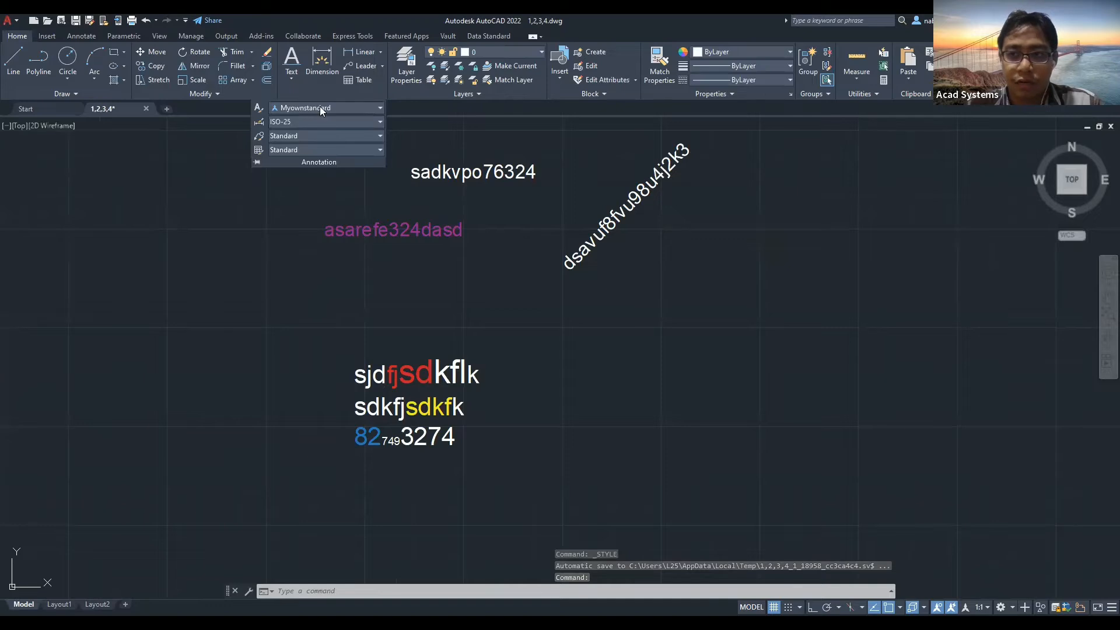
click(327, 108)
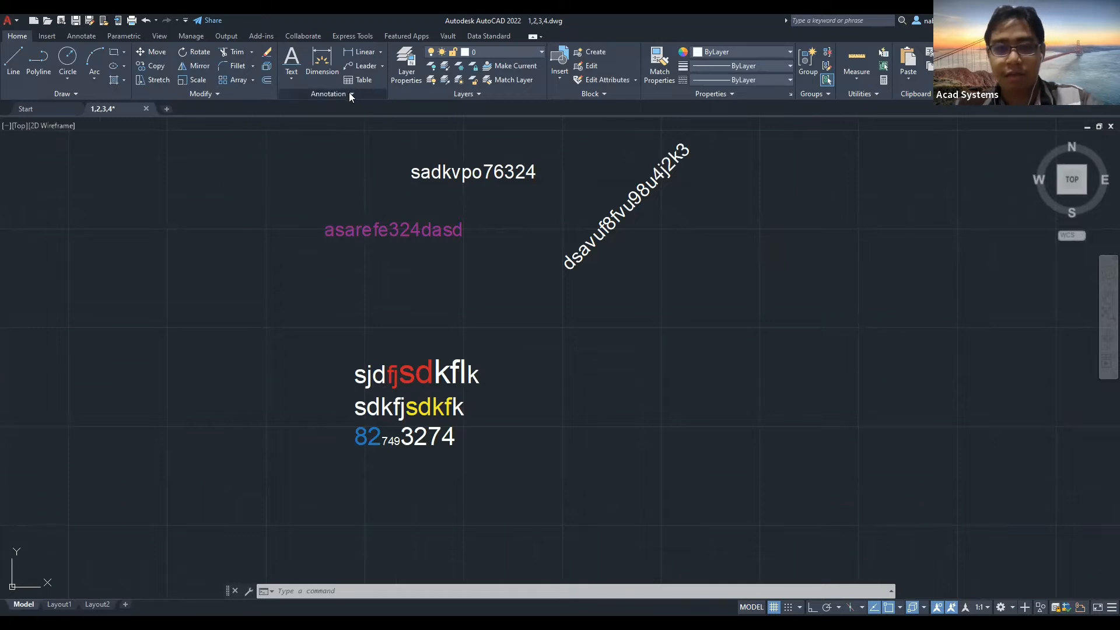
click(291, 80)
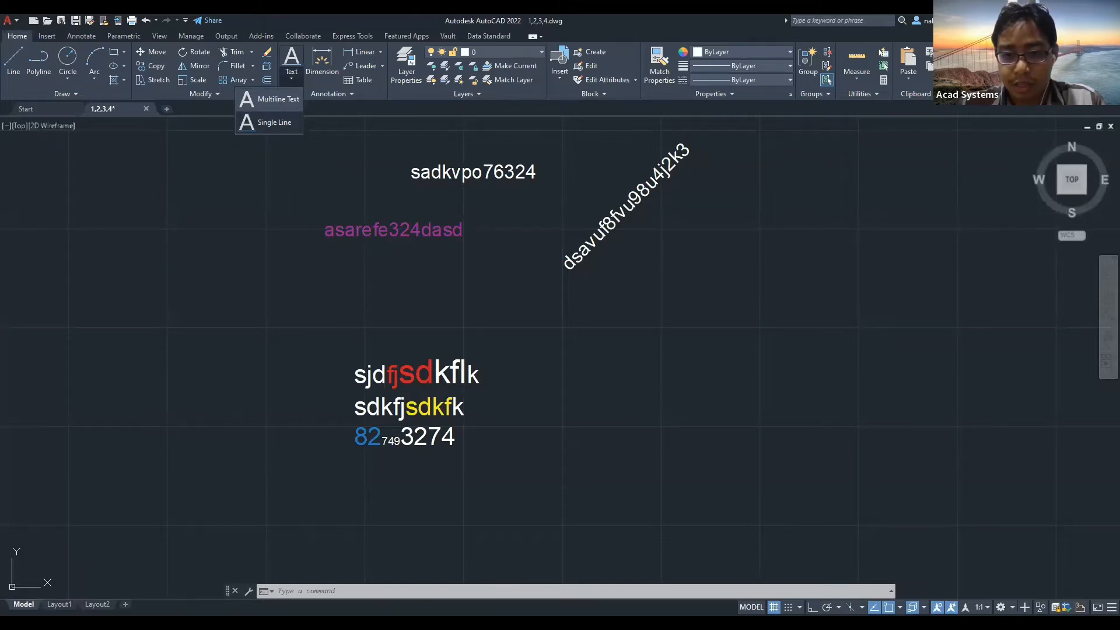
click(274, 122)
click(564, 319)
click(656, 357)
text(wqeqweqqweqwe)
scroll(625, 344, up, 4)
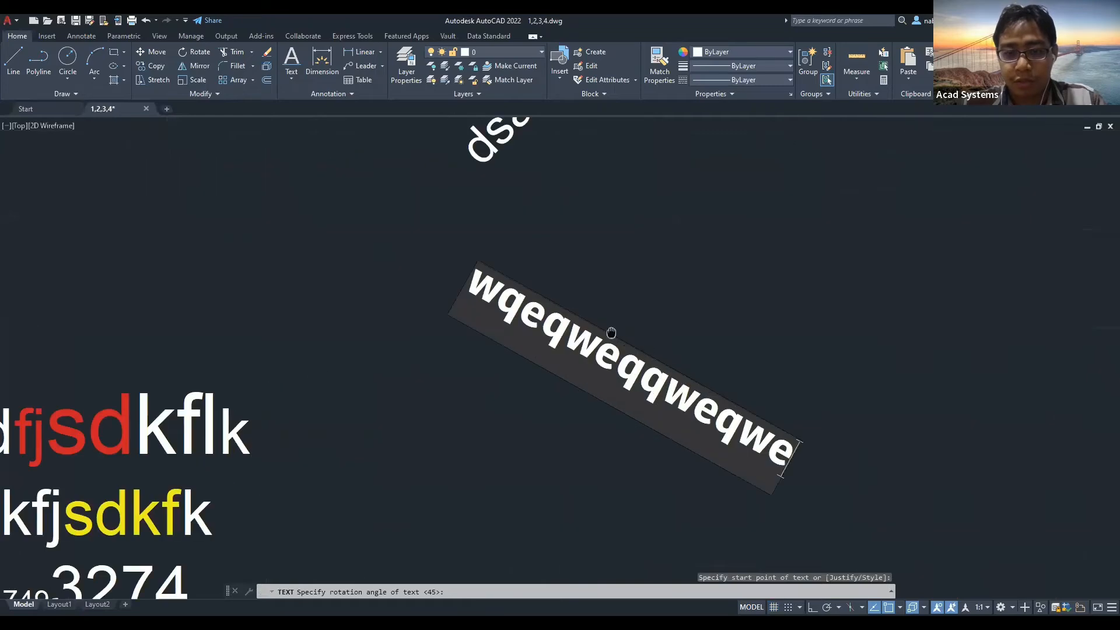
middle_drag(641, 344, 533, 314)
click(528, 293)
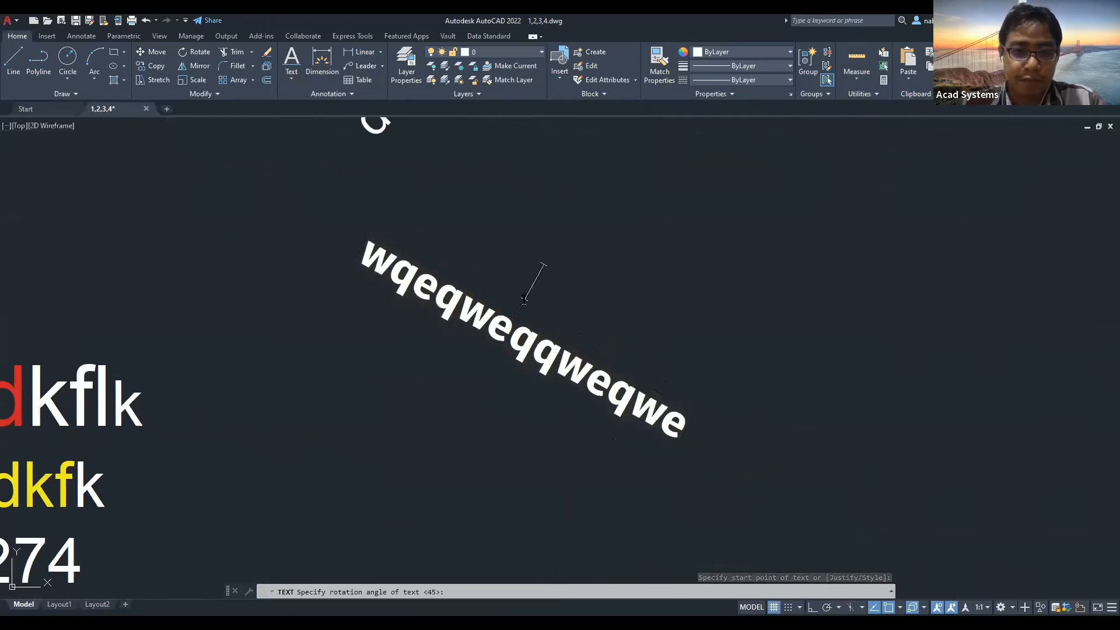
click(330, 83)
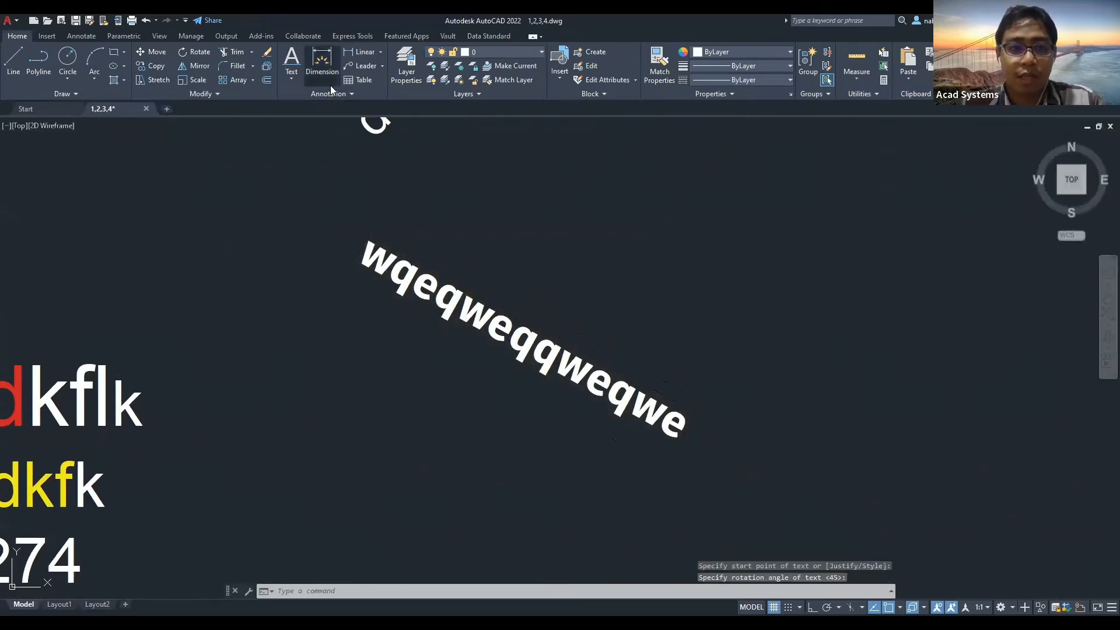
click(321, 97)
Cancel the pending prompt, then select and release the wqeqweqqweqwe text.
click(325, 108)
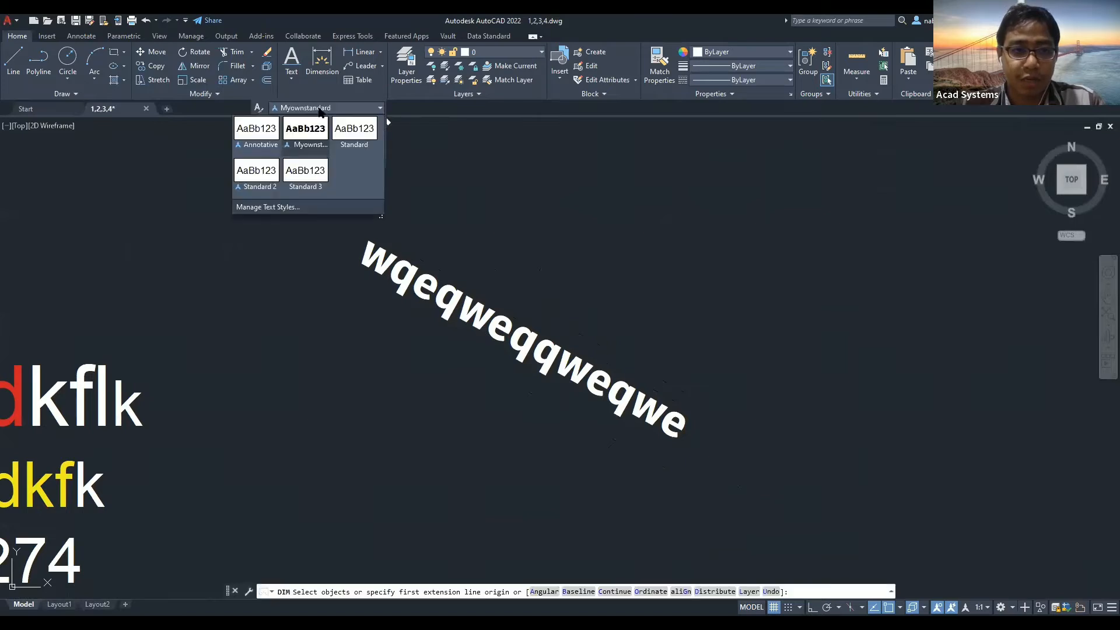
key(Escape)
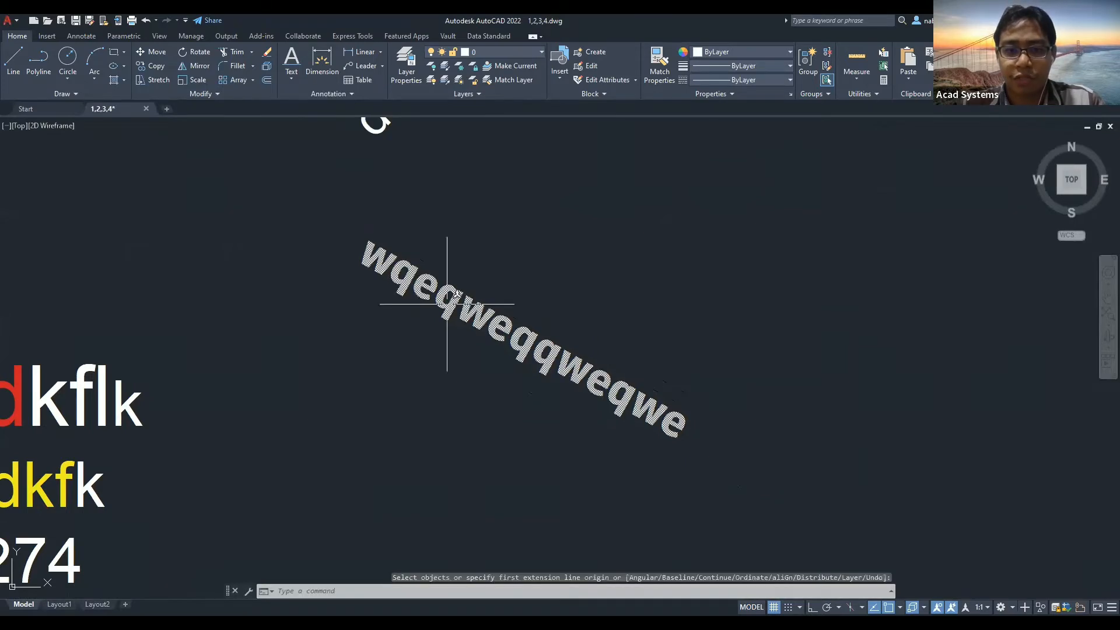
click(446, 302)
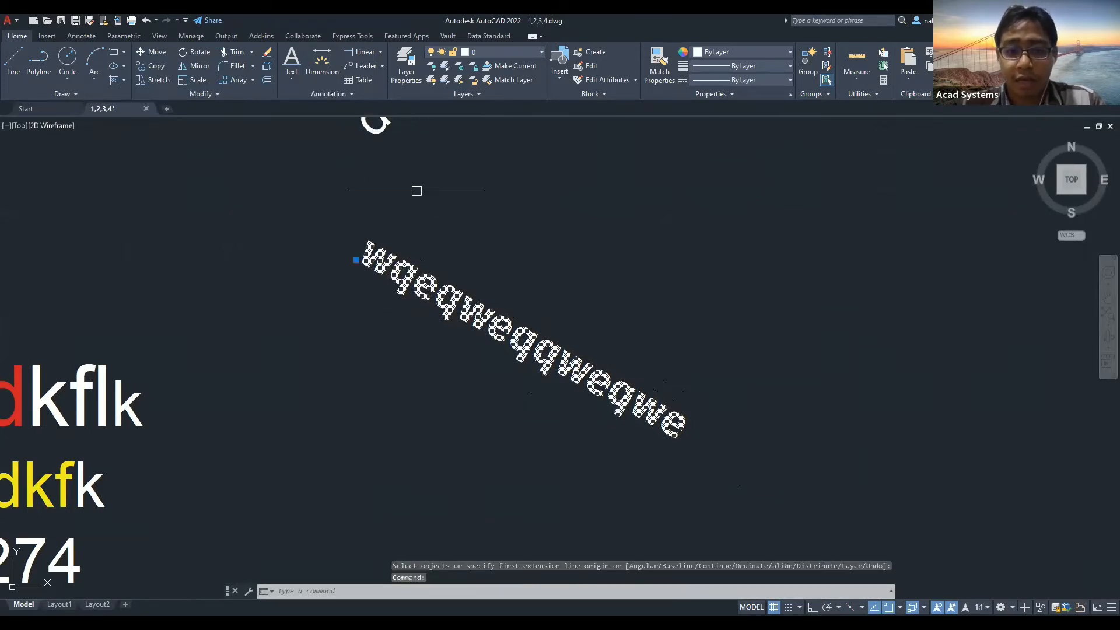
key(Escape)
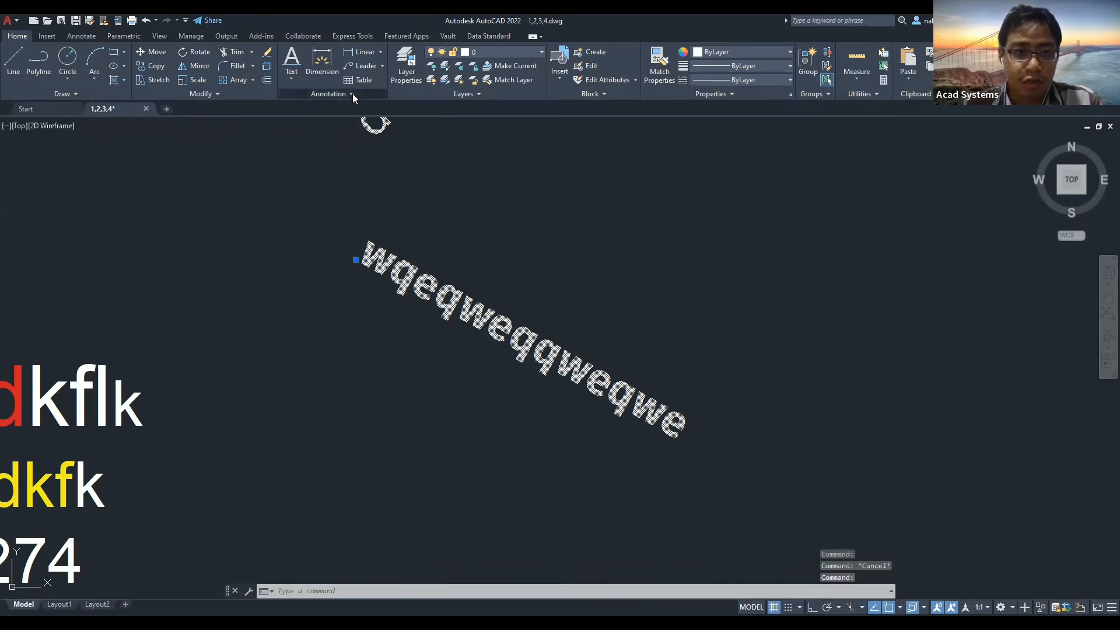
Make Standard current, then Standard 3, previewing the other styles on the rotated text.
click(352, 93)
click(342, 111)
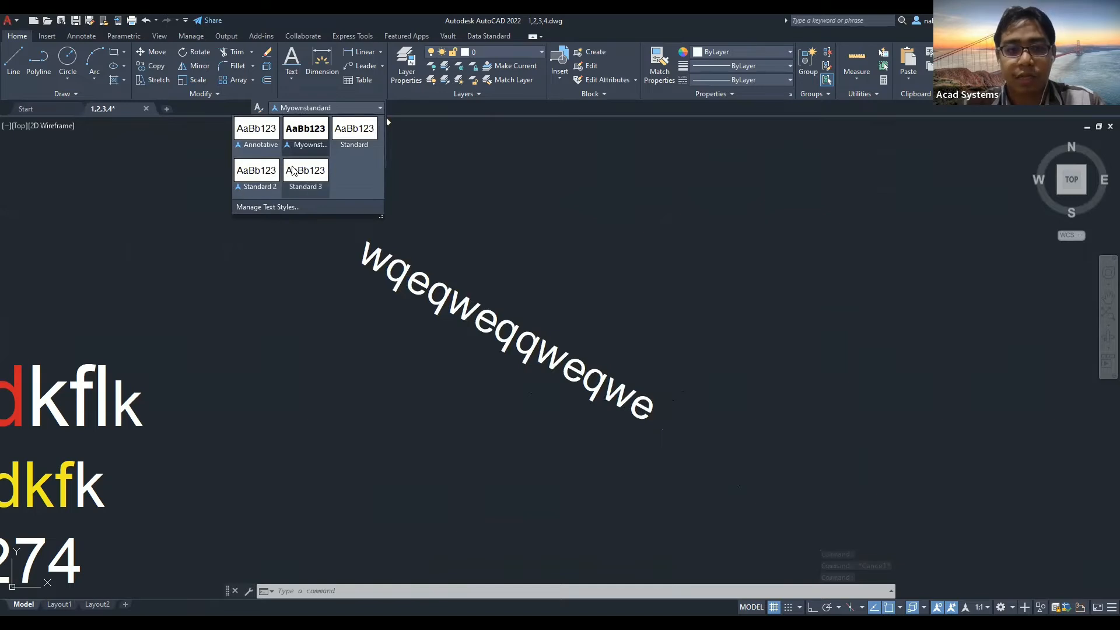
click(366, 129)
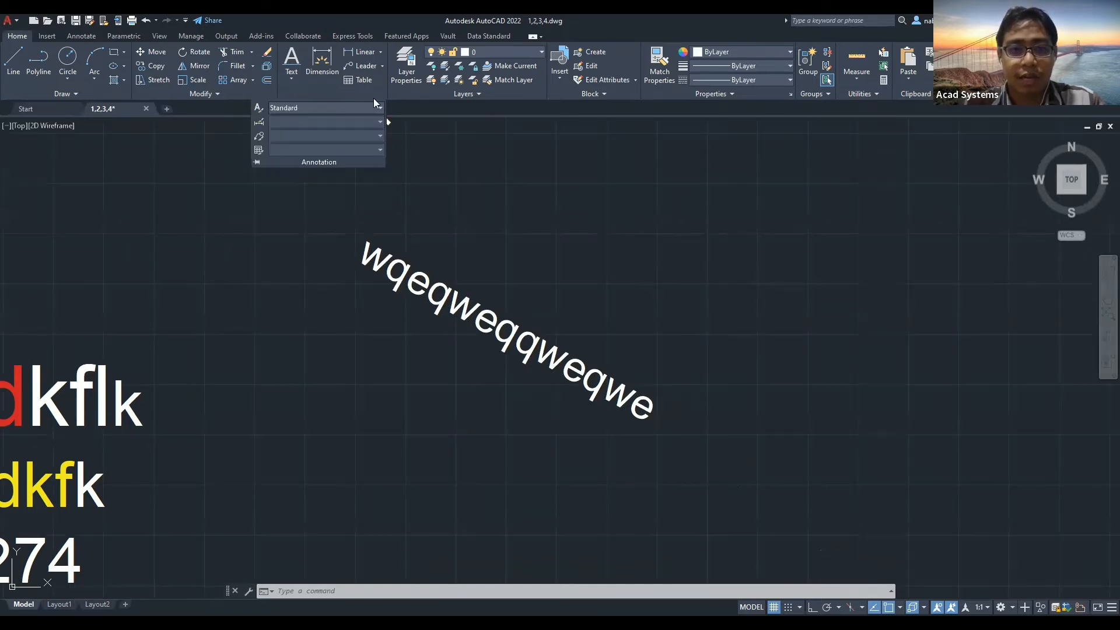
click(337, 112)
click(316, 171)
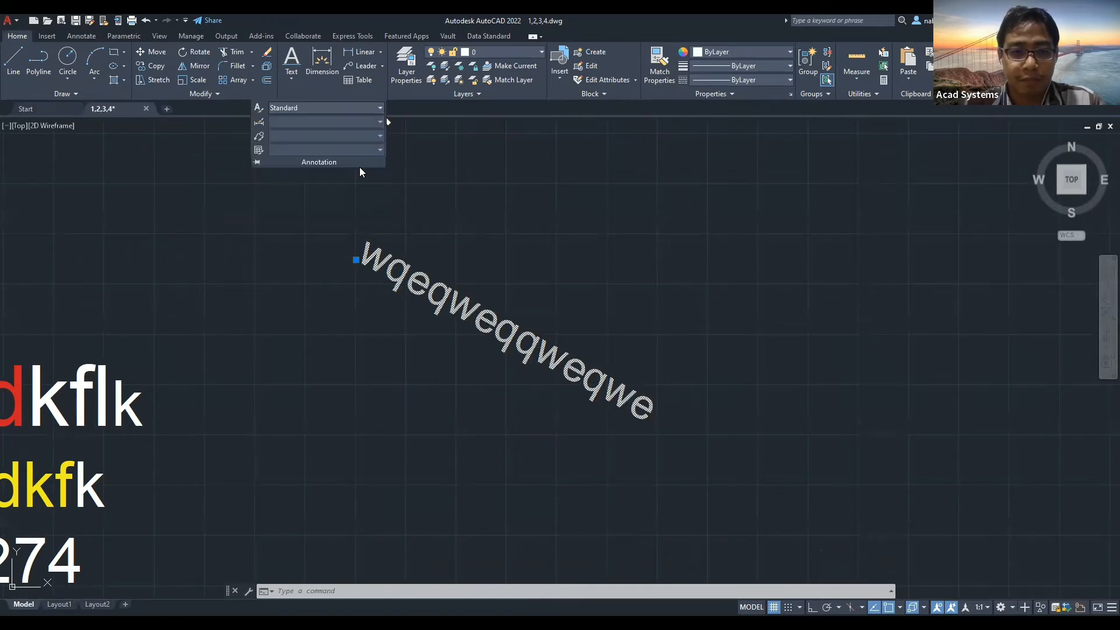
click(348, 111)
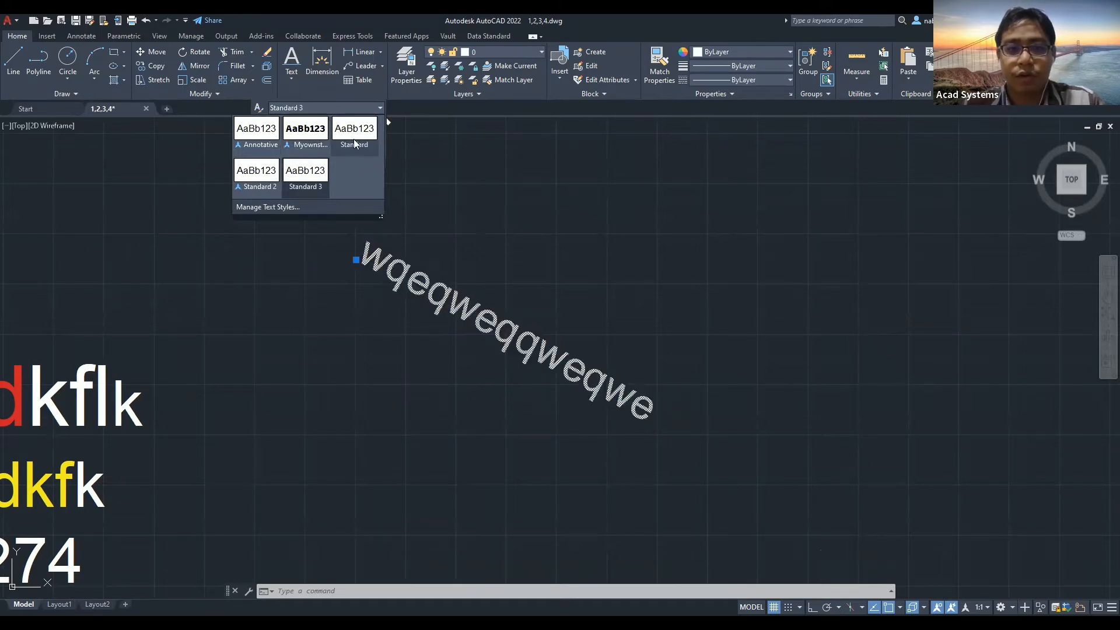
key(Escape)
Dismiss the text style choices and frame the two ABC labels above the rectangle.
scroll(553, 168, down, 2)
middle_drag(552, 168, 520, 392)
scroll(623, 320, down, 4)
mouse_move(610, 257)
middle_down()
mouse_move(477, 325)
mouse_move(707, 318)
middle_up()
scroll(707, 317, down, 2)
scroll(470, 344, down, 2)
middle_drag(470, 345, 727, 289)
scroll(484, 257, up, 10)
scroll(571, 240, up, 2)
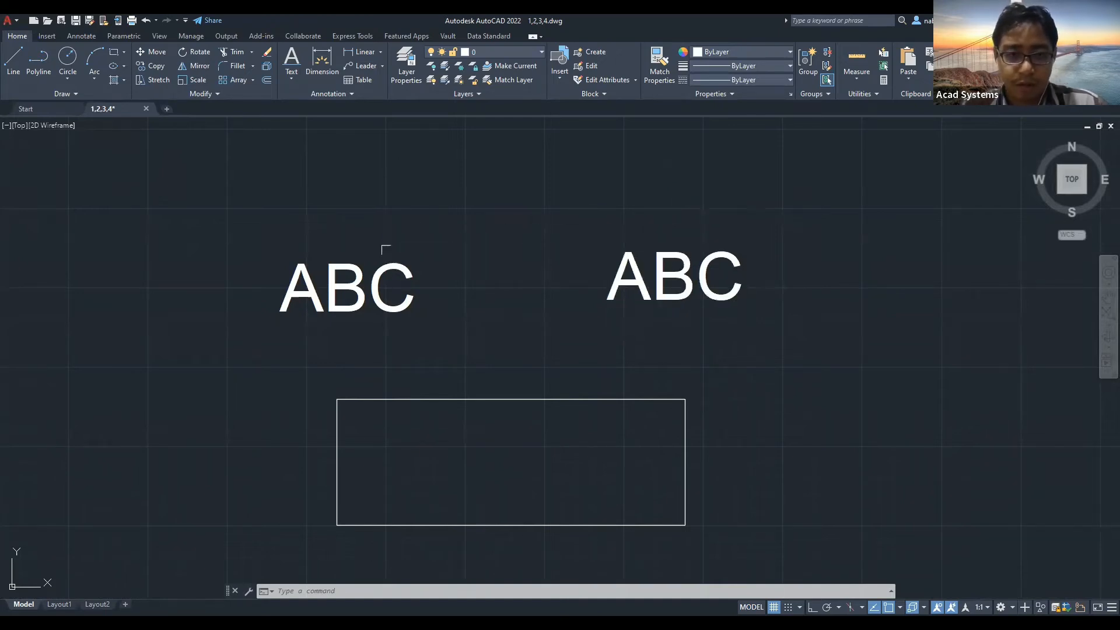
mouse_move(398, 266)
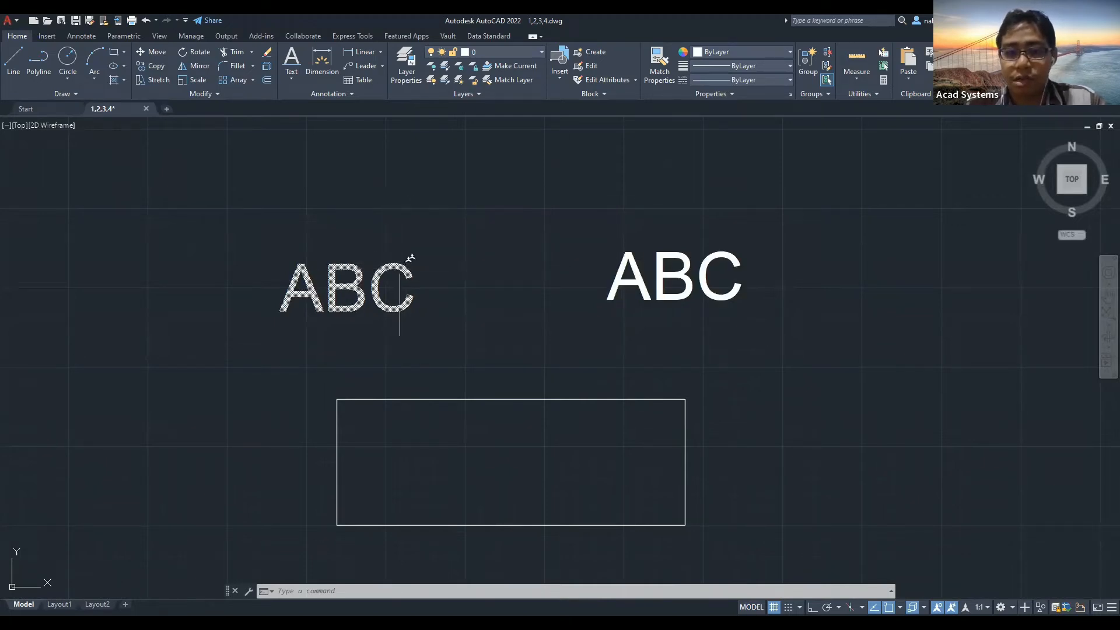
key(Escape)
scroll(496, 233, down, 4)
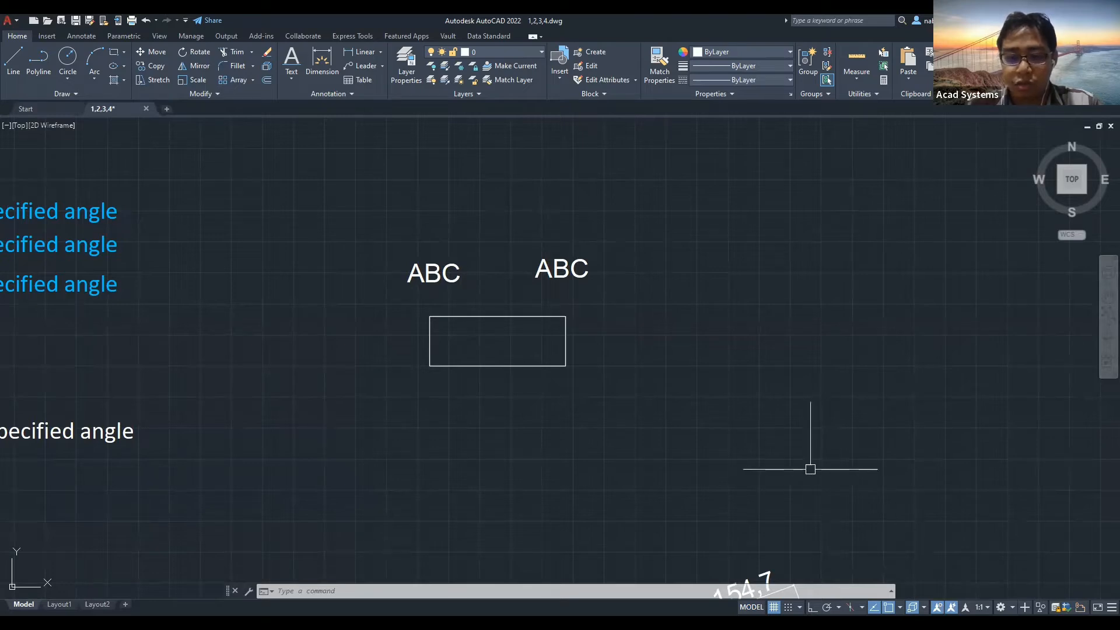
Set the annotation scale to 1:2 and zoom to compare the ABC texts.
click(980, 607)
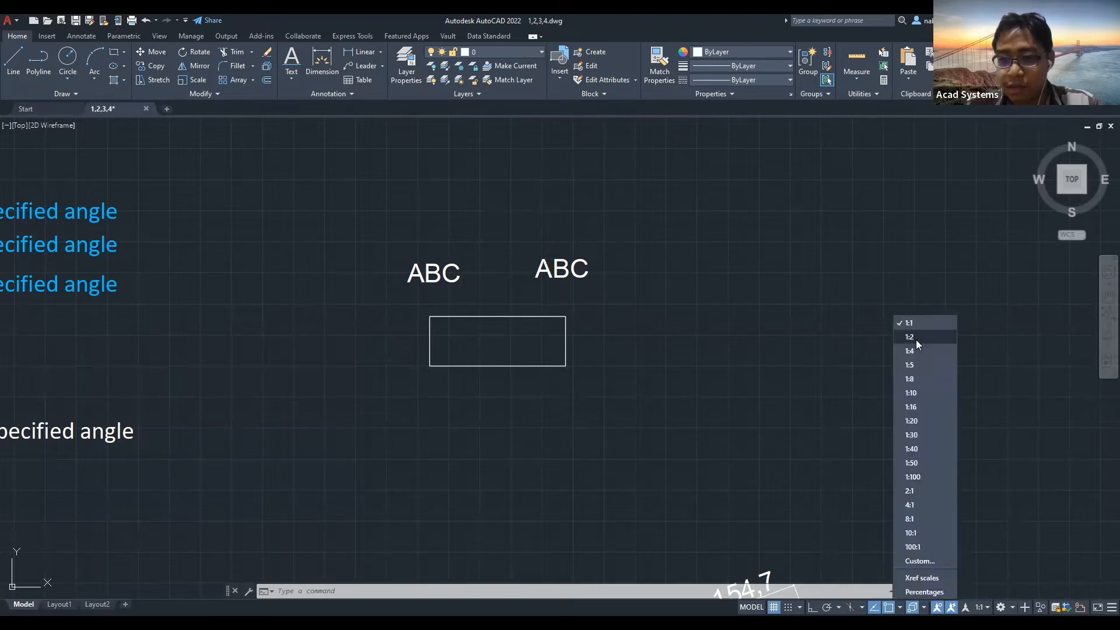
click(925, 337)
scroll(642, 309, down, 3)
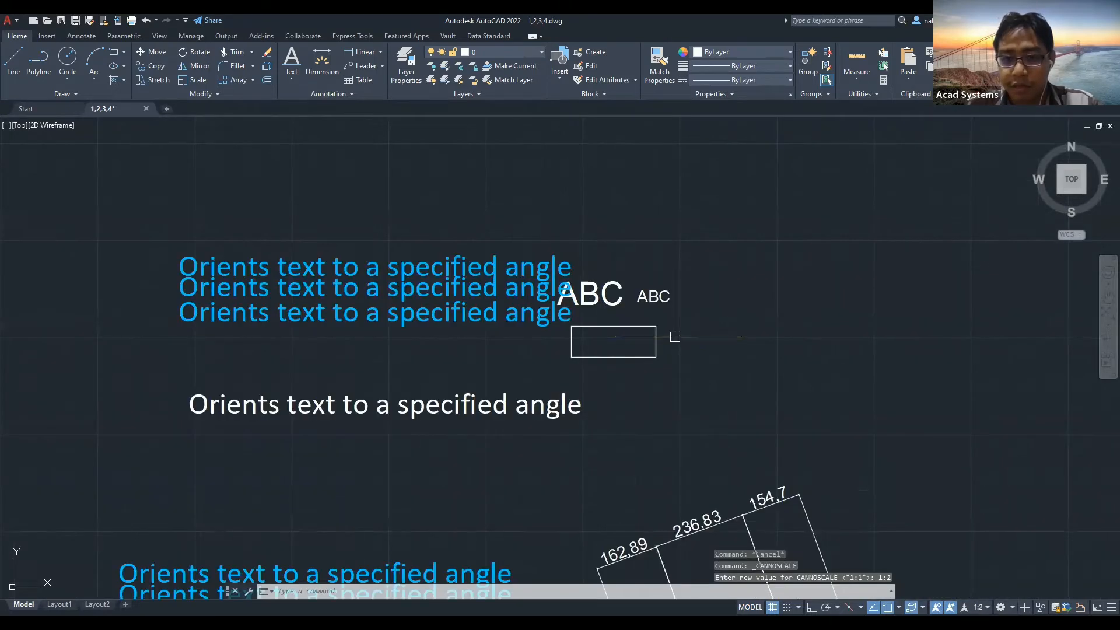
scroll(646, 309, up, 3)
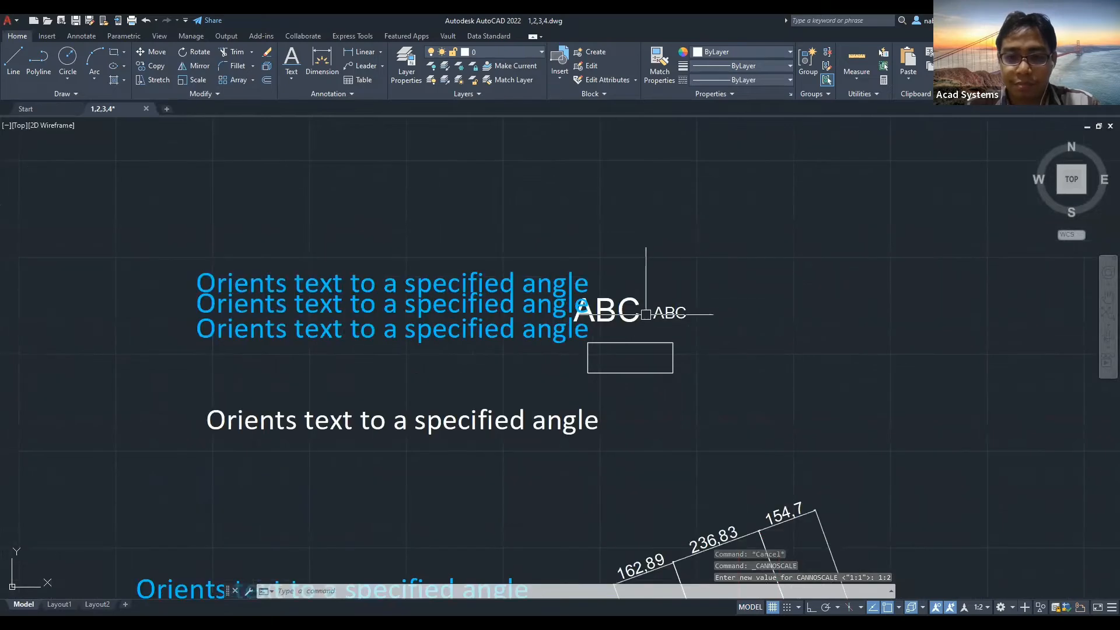
scroll(642, 312, down, 2)
scroll(659, 313, up, 4)
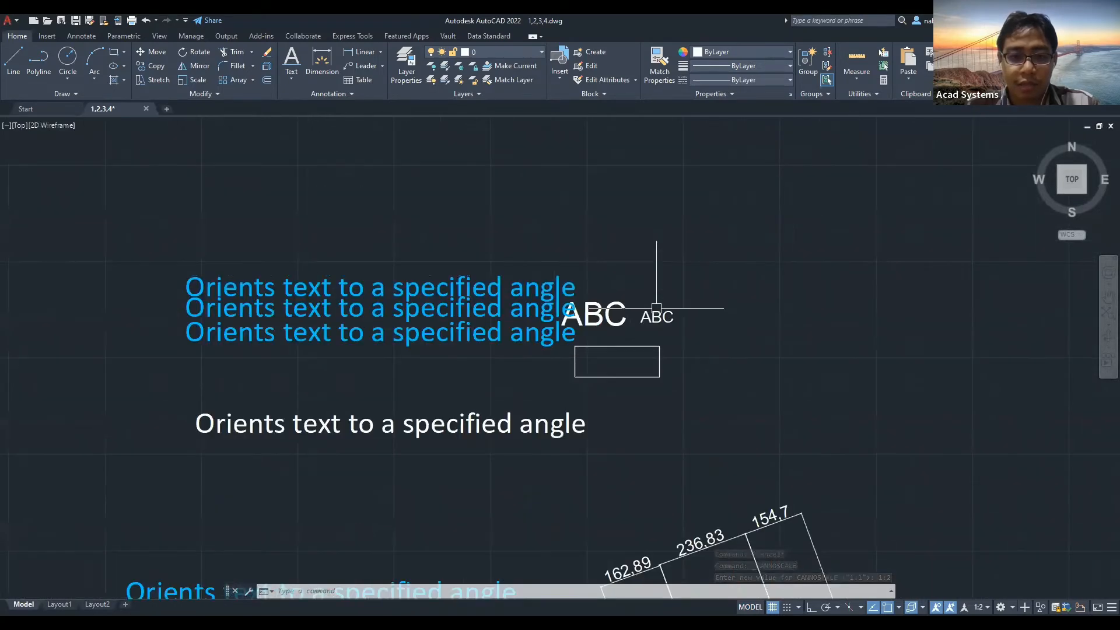
scroll(563, 309, down, 4)
scroll(563, 310, down, 3)
Pan across the rescaled texts, then switch to the Layout1 paper sheet.
middle_drag(441, 310, 645, 293)
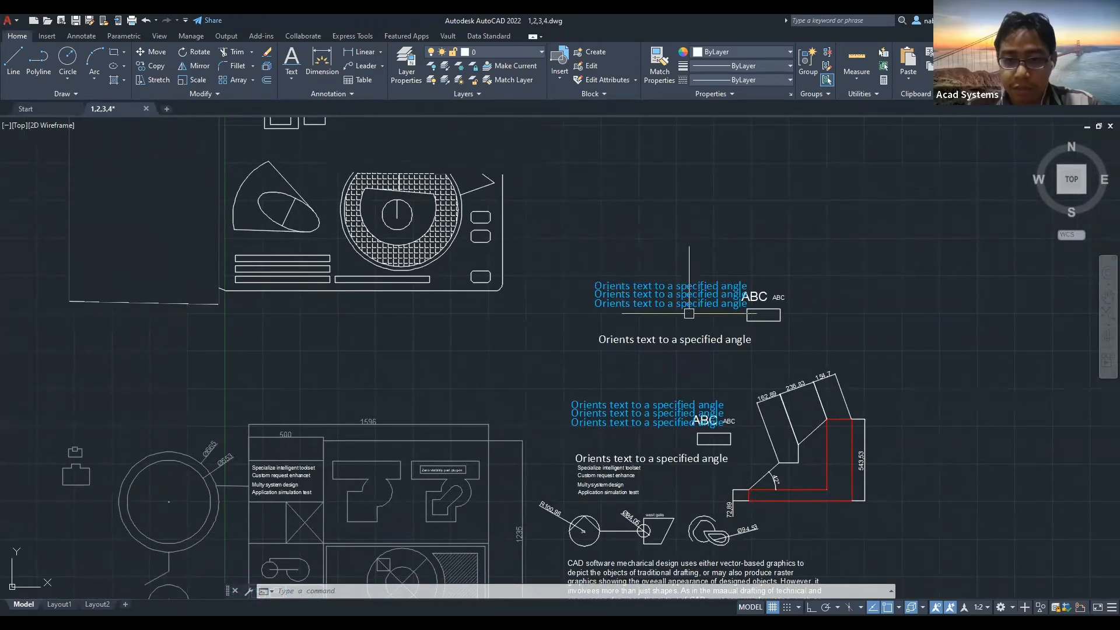
scroll(691, 312, up, 4)
middle_drag(662, 302, 574, 317)
scroll(437, 373, down, 2)
scroll(336, 442, down, 2)
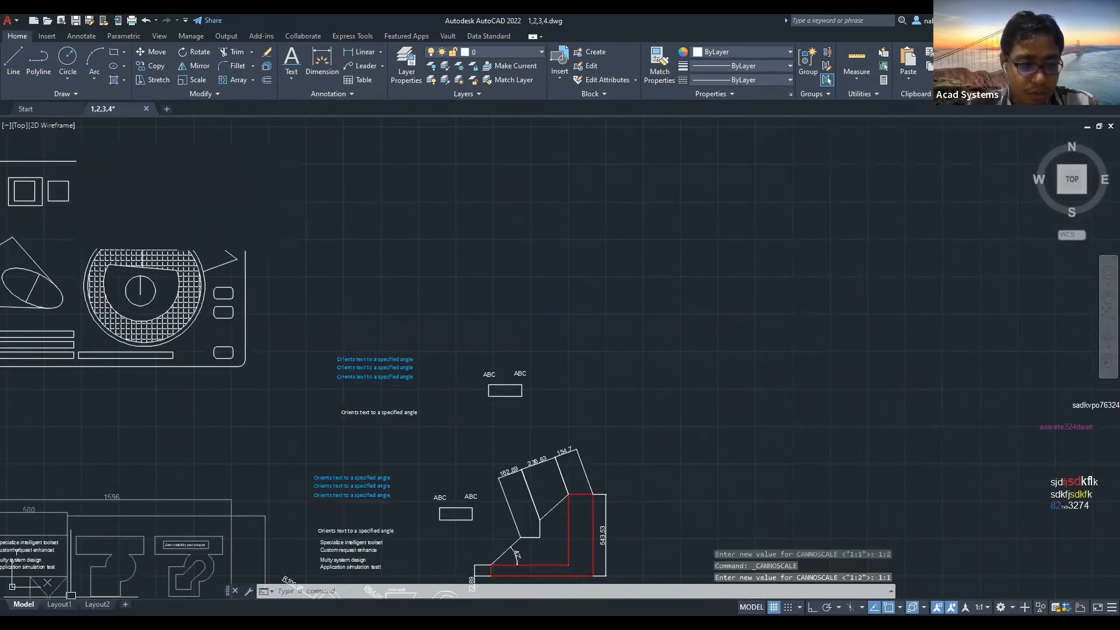
click(60, 604)
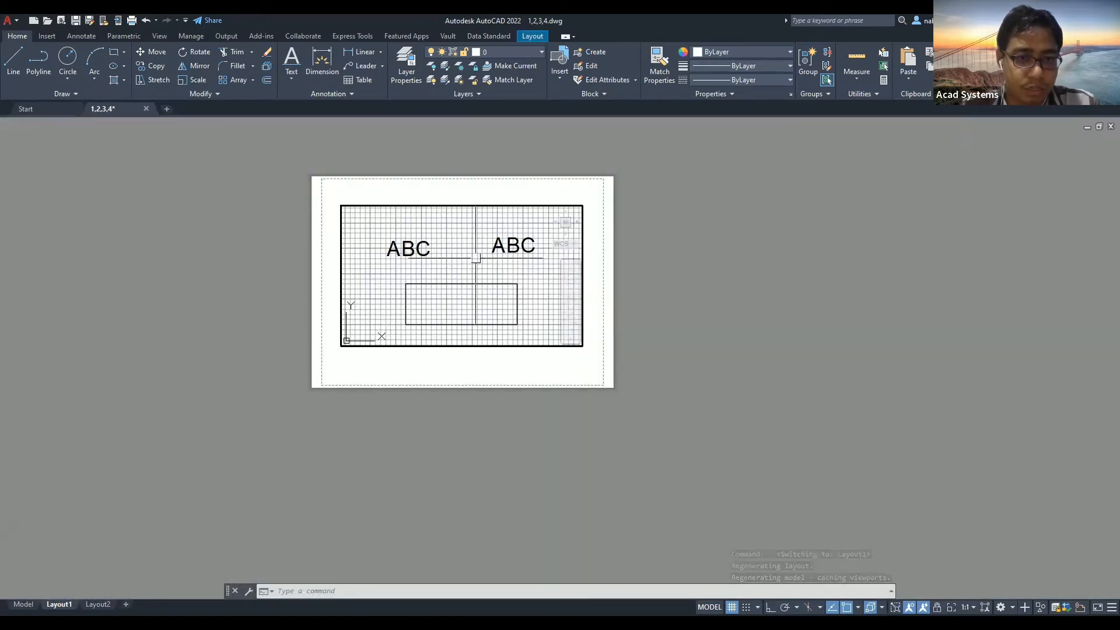
Activate the Layout1 viewport and set its scale to 1:2.
double_click(659, 279)
click(465, 269)
double_click(465, 270)
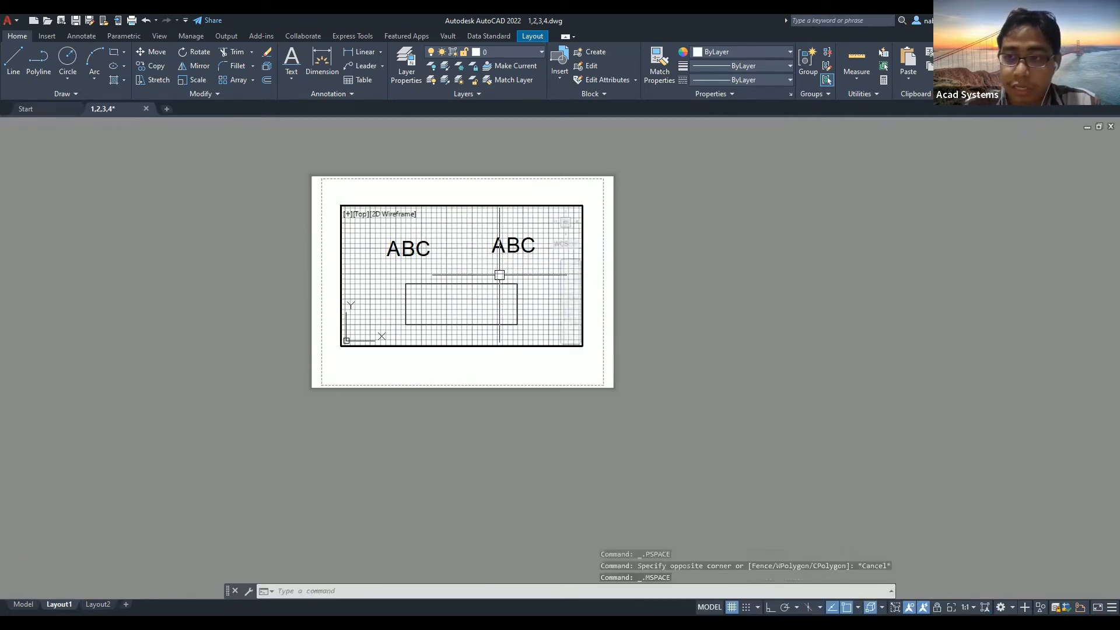
click(973, 608)
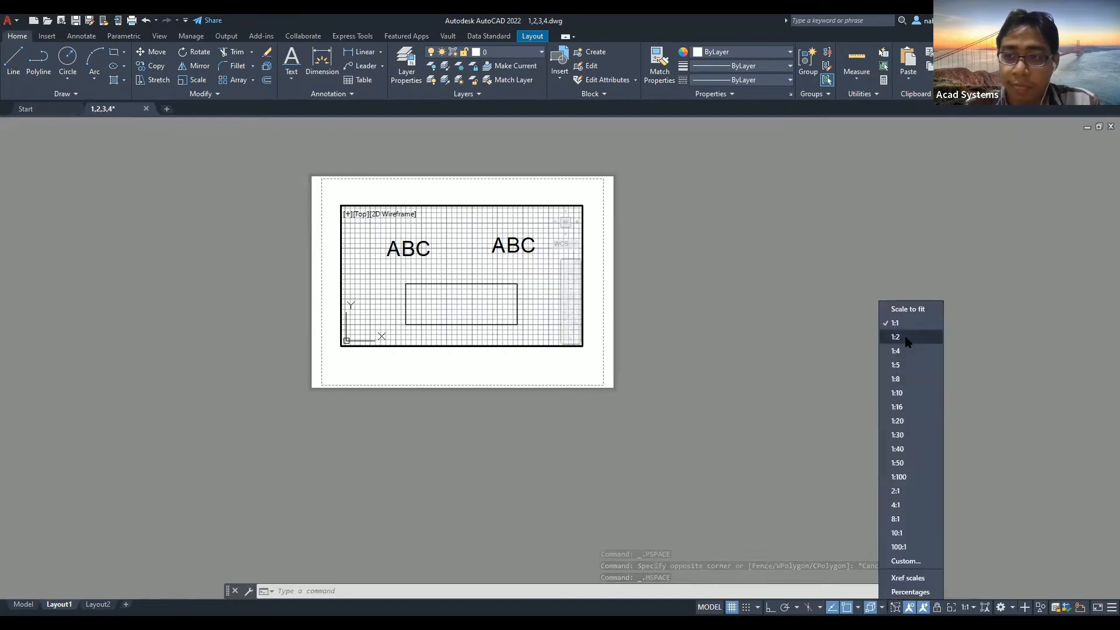
click(907, 337)
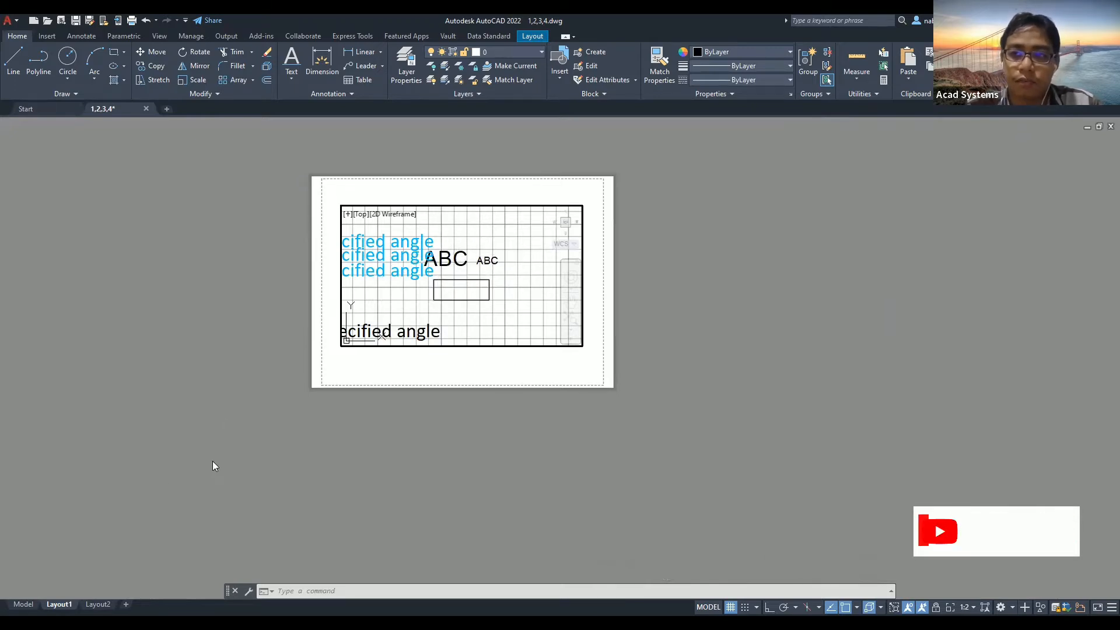
Return to model space and start a window around the upper Orients texts.
click(23, 603)
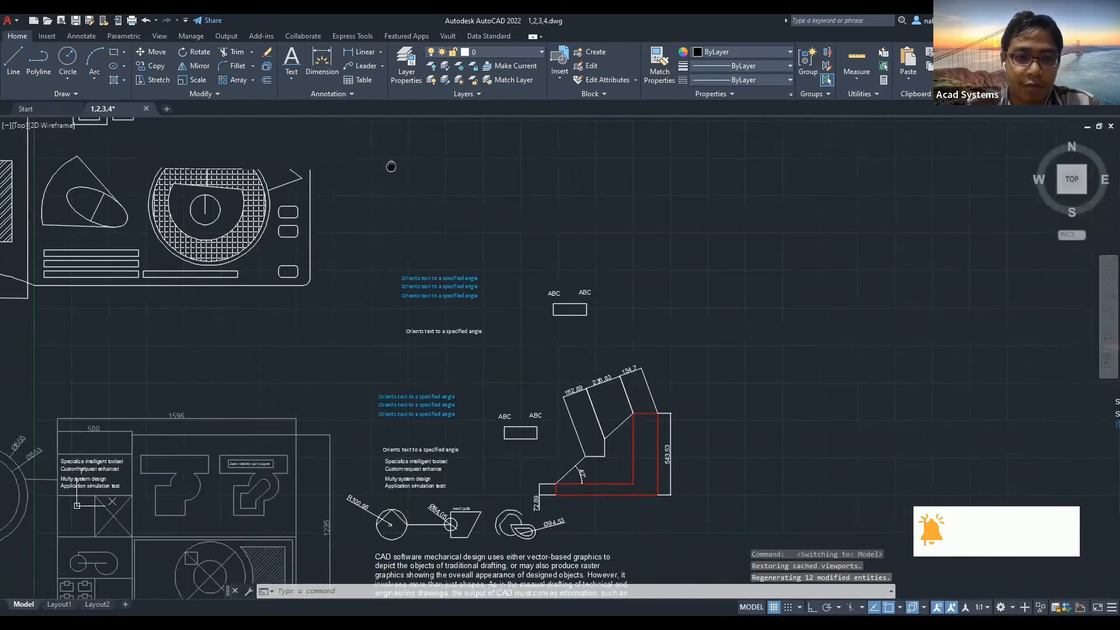
middle_drag(391, 166, 413, 118)
click(416, 220)
Delete the four upper Orients labels and review the Myownstandard text style settings.
click(480, 314)
key(Delete)
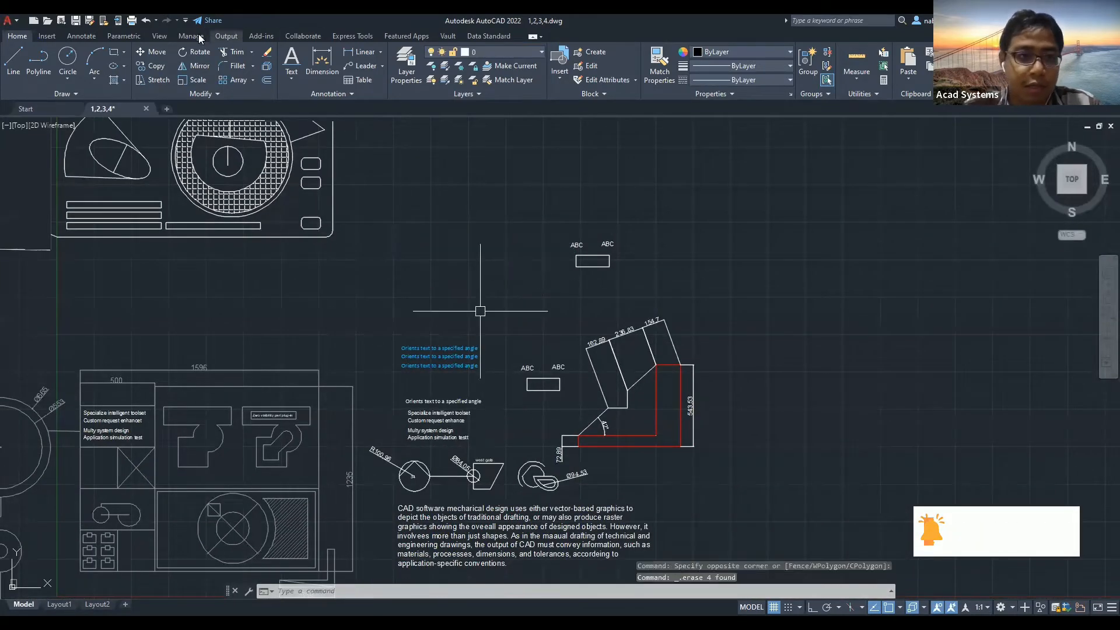
click(291, 78)
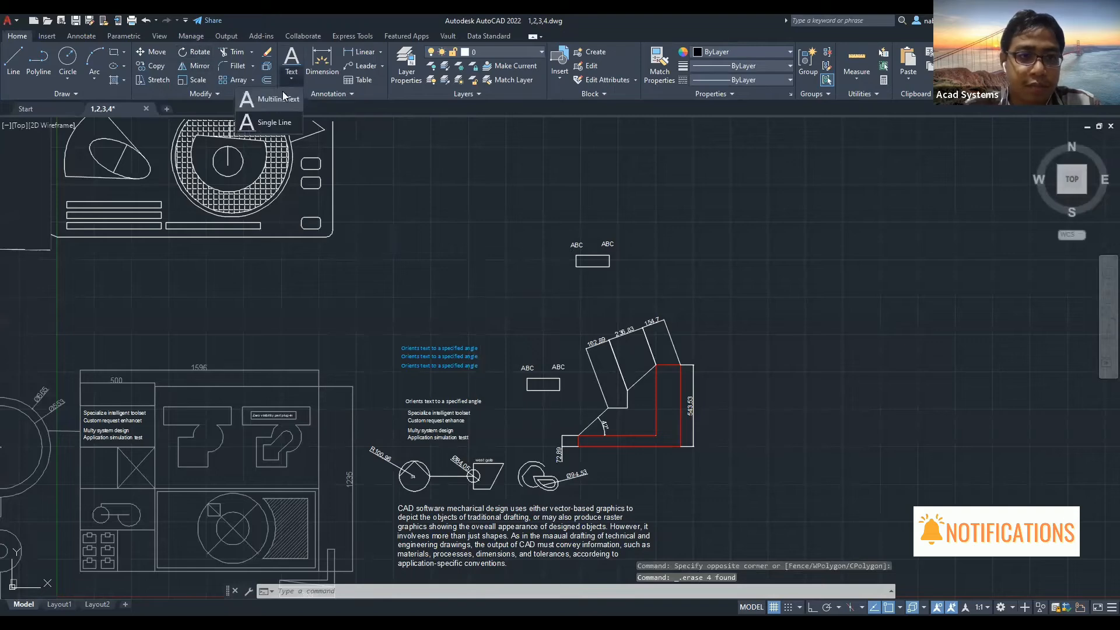
click(321, 93)
click(259, 111)
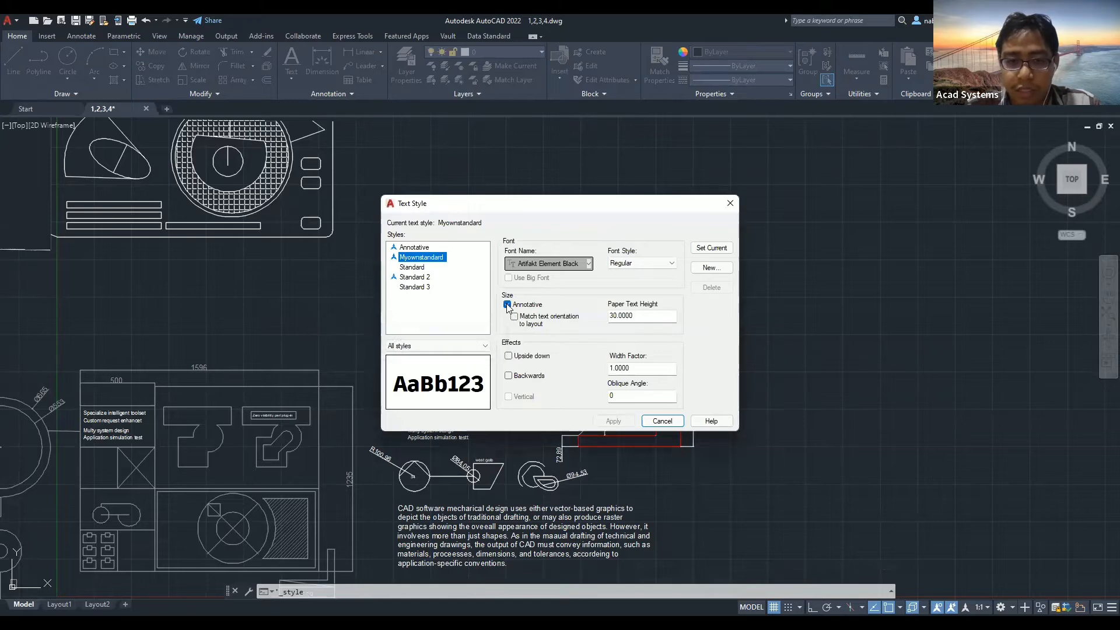
click(733, 208)
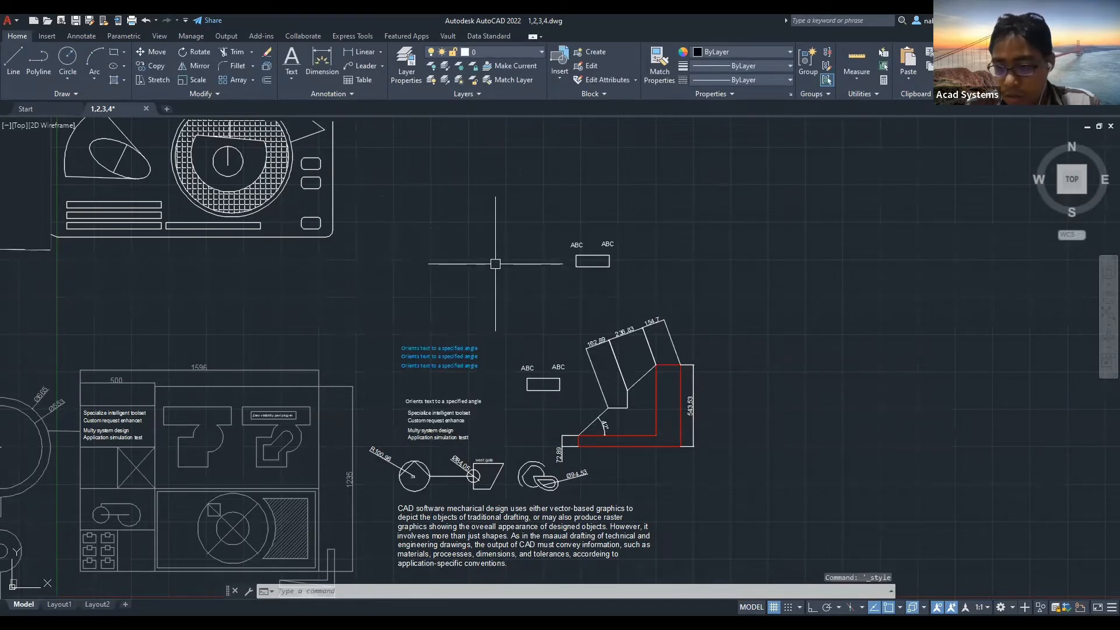
click(318, 95)
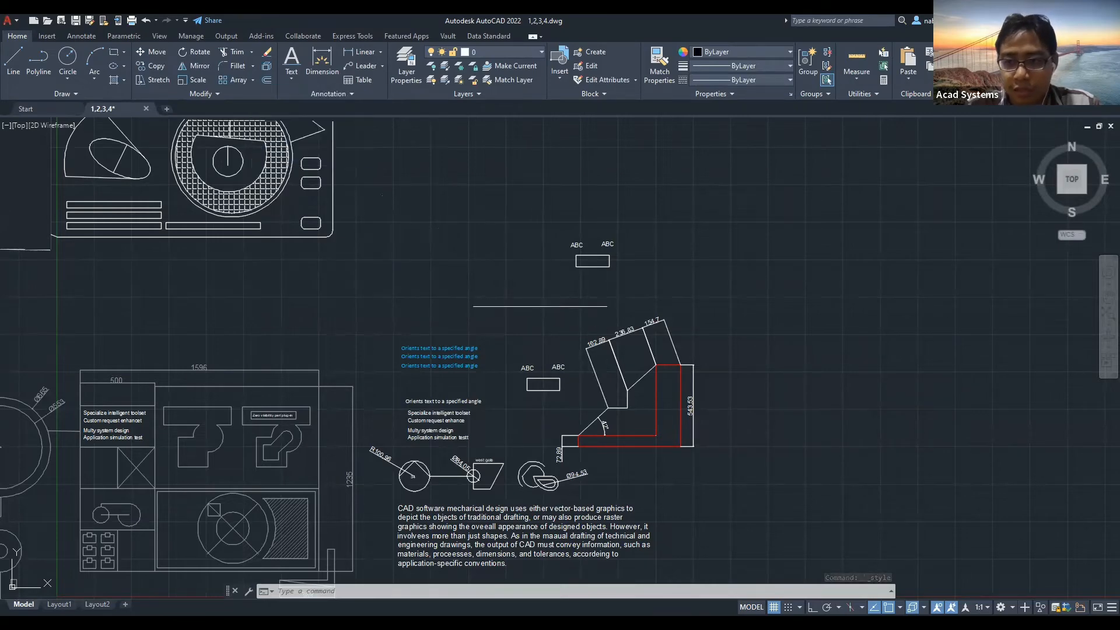
Pan to the coloured text group and open the magenta text for editing.
double_click(540, 306)
middle_drag(540, 306, 410, 314)
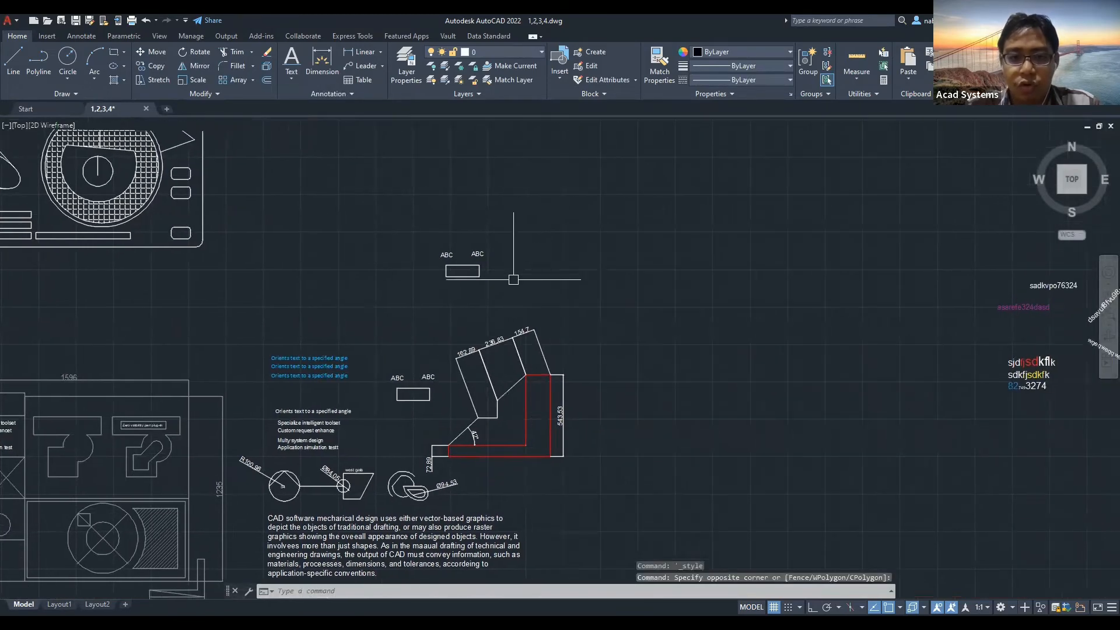
scroll(515, 278, down, 2)
scroll(741, 301, up, 1)
scroll(762, 310, up, 6)
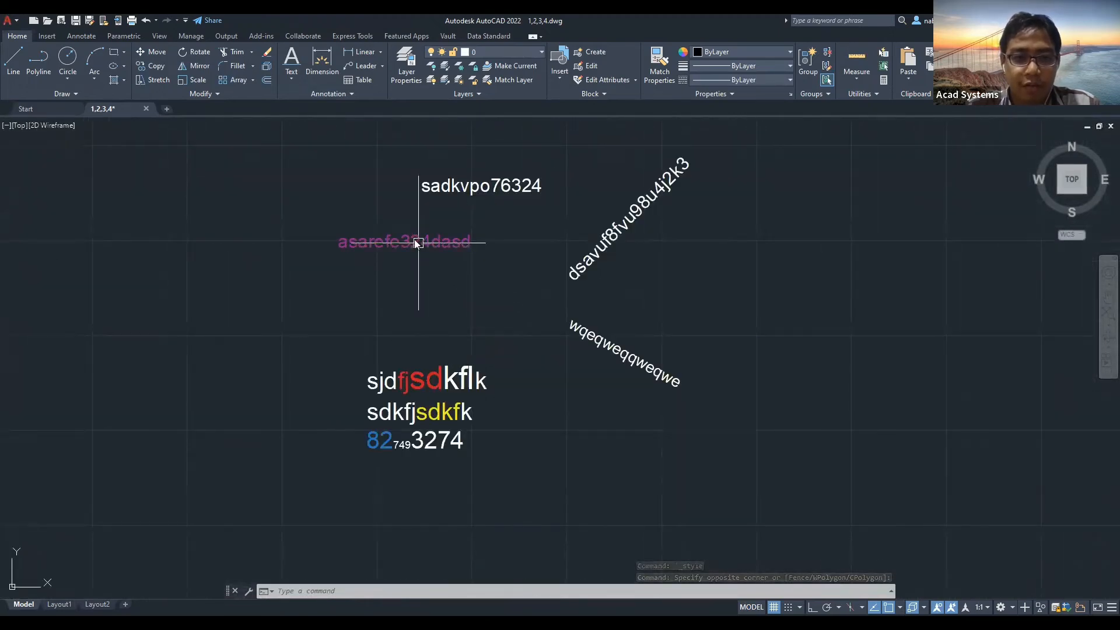
double_click(419, 243)
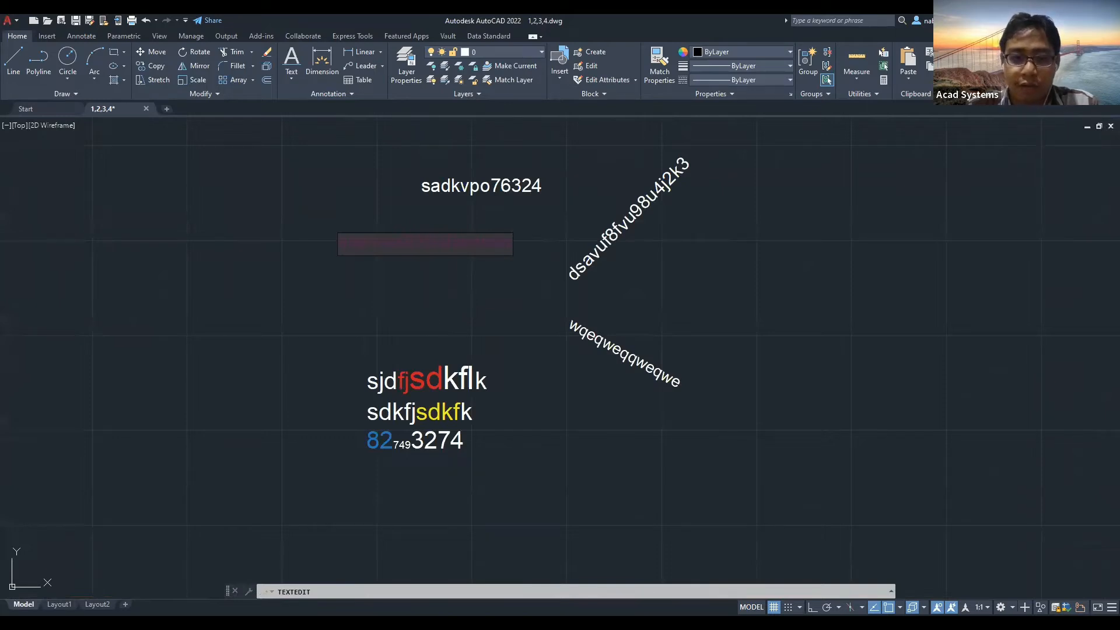
key(Escape)
key(Escape)
Edit the multicoloured paragraph, then check the magenta and sadkvpo76324 texts.
double_click(442, 391)
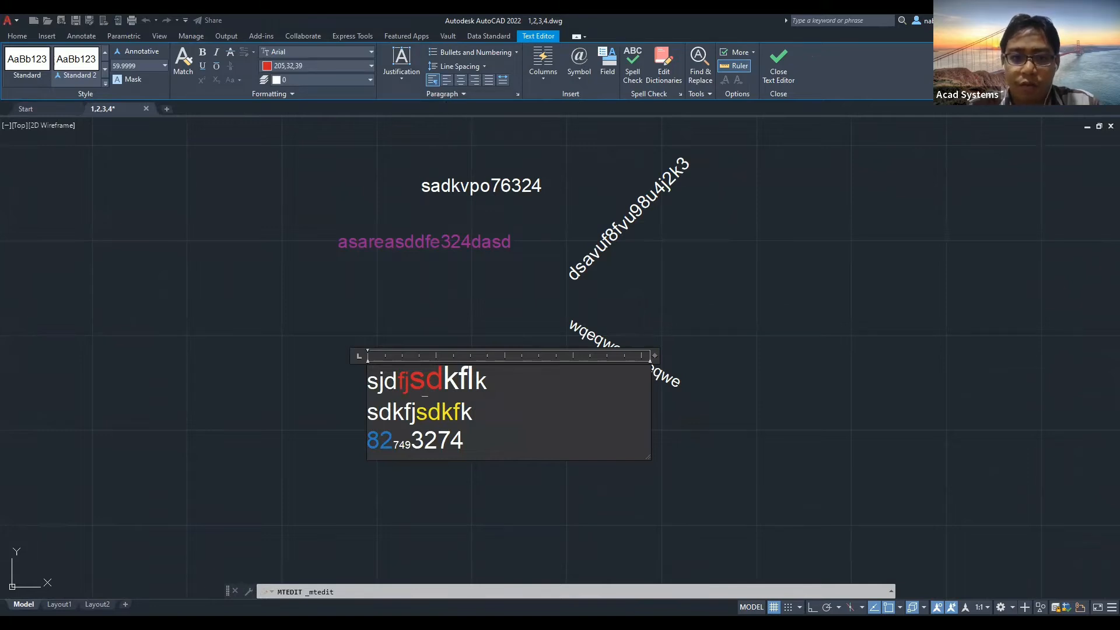
click(427, 237)
click(427, 238)
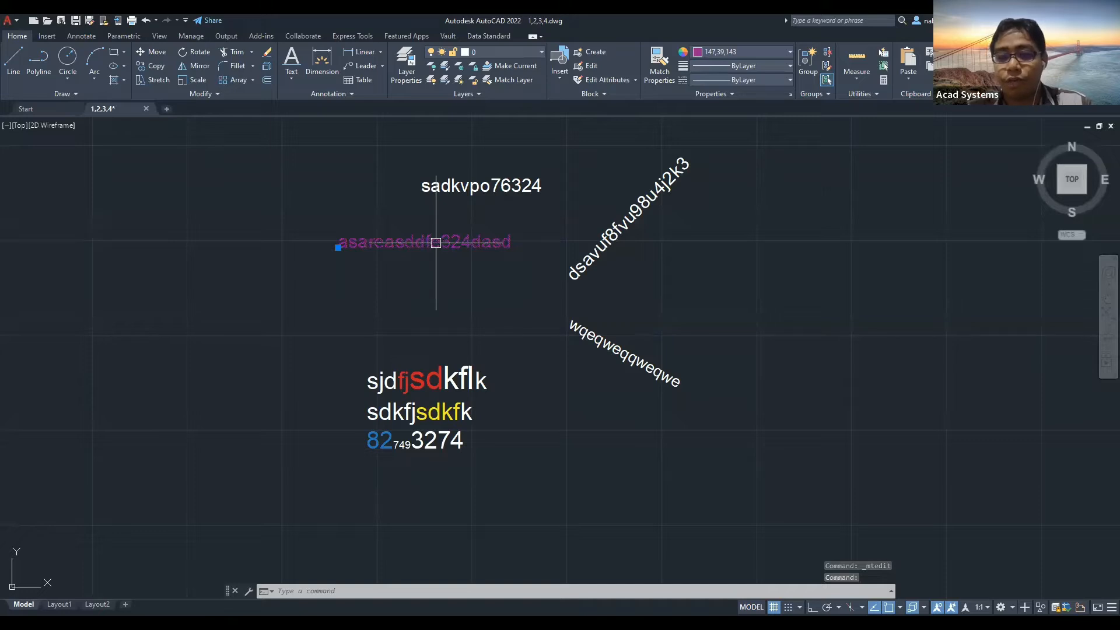
key(Escape)
key(Escape)
click(490, 183)
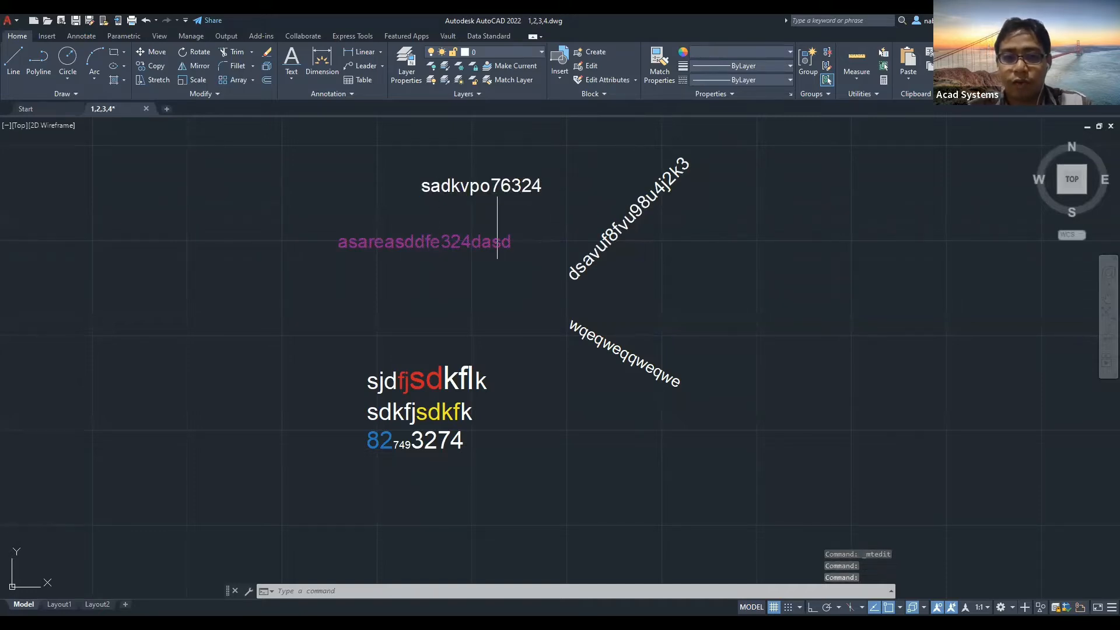
mouse_move(595, 238)
middle_down()
mouse_move(564, 245)
mouse_move(544, 277)
mouse_move(570, 260)
middle_up()
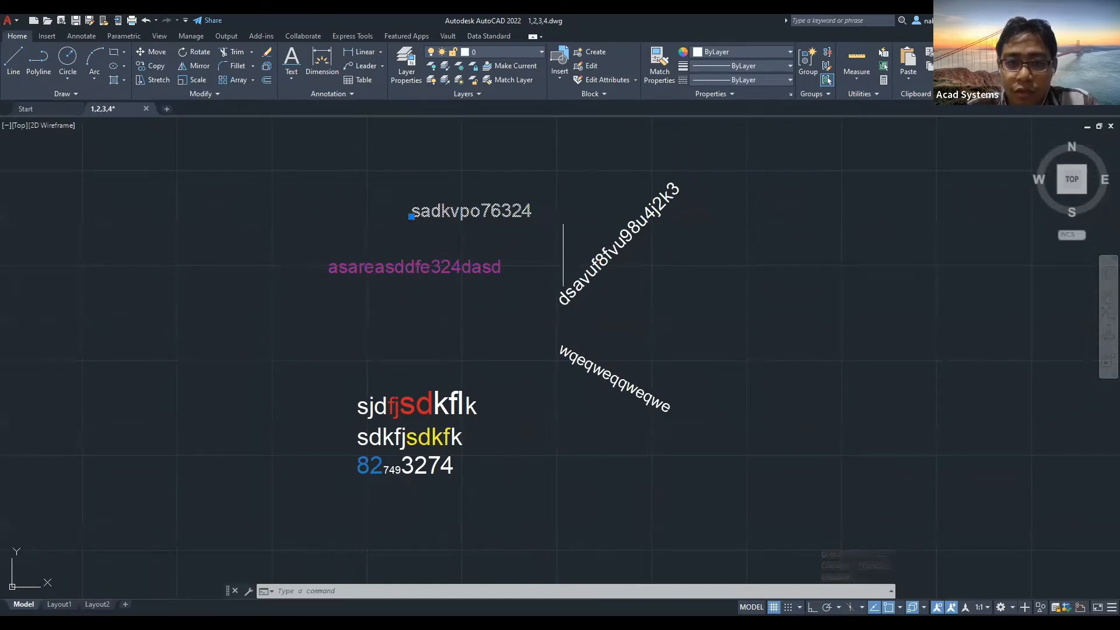
key(Escape)
Select the sadkvpo76324 text and open its Properties palette with PR.
click(511, 211)
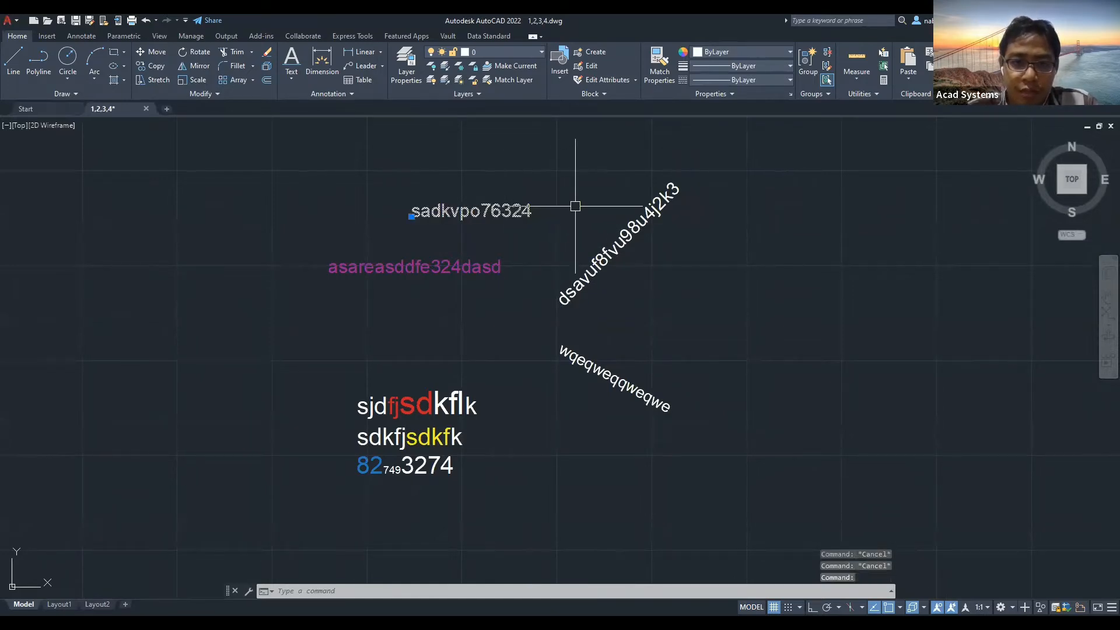
right_click(578, 196)
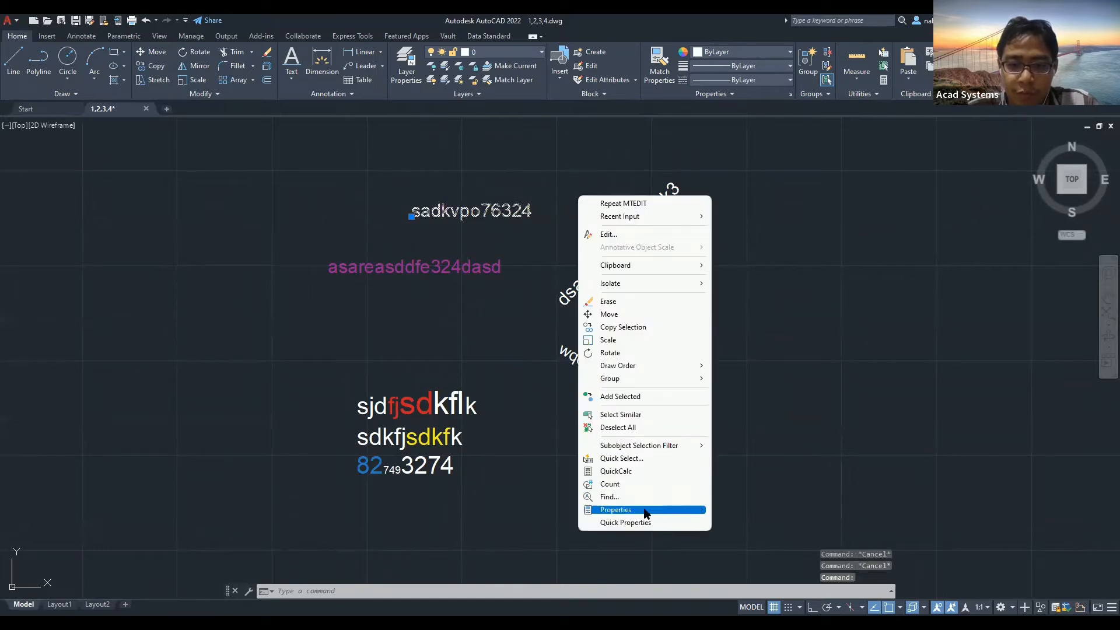
click(548, 474)
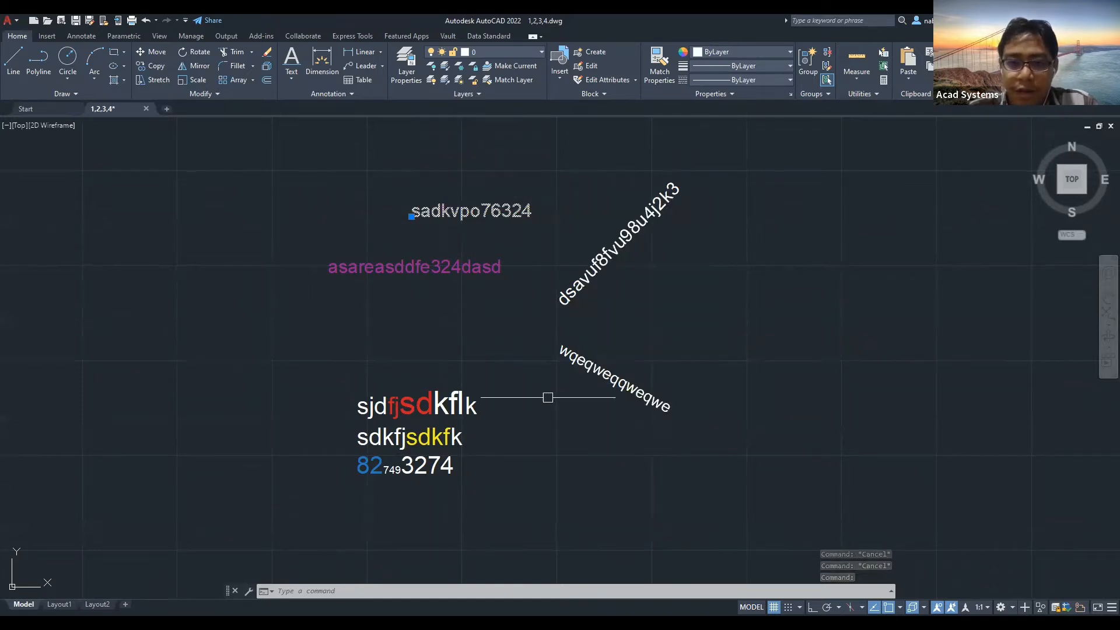
text(PR)
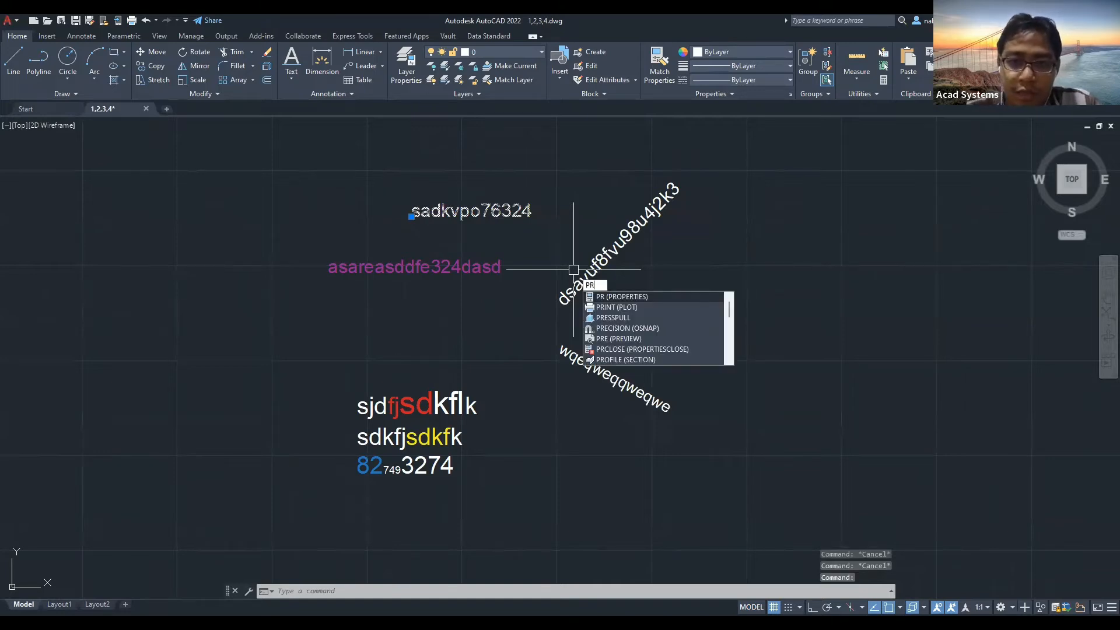
key(Return)
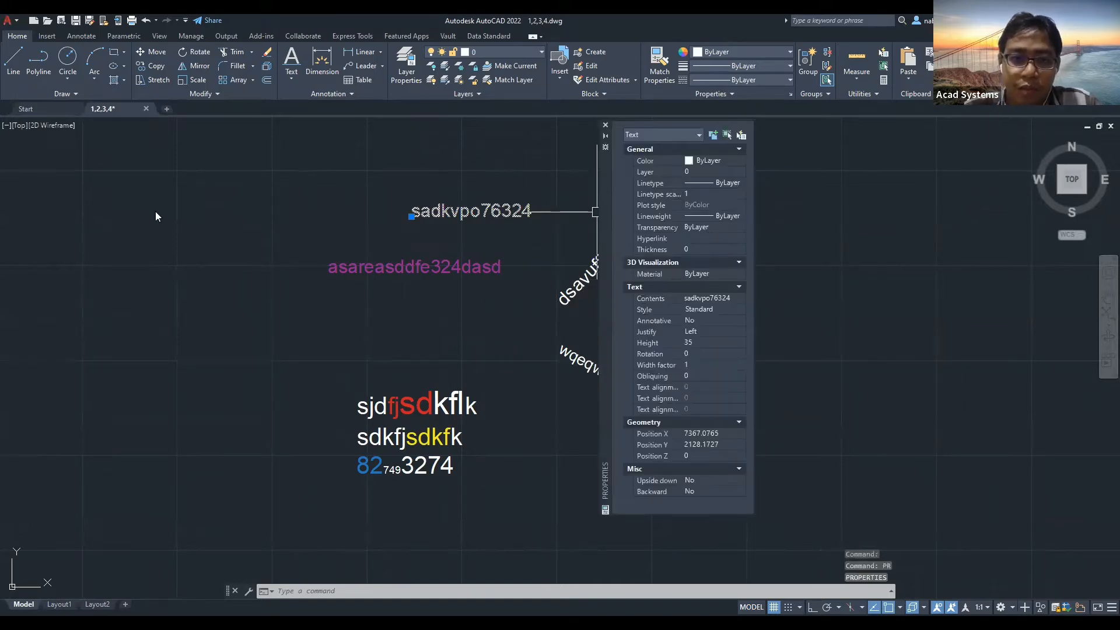
drag(606, 214, 156, 229)
middle_drag(314, 196, 325, 198)
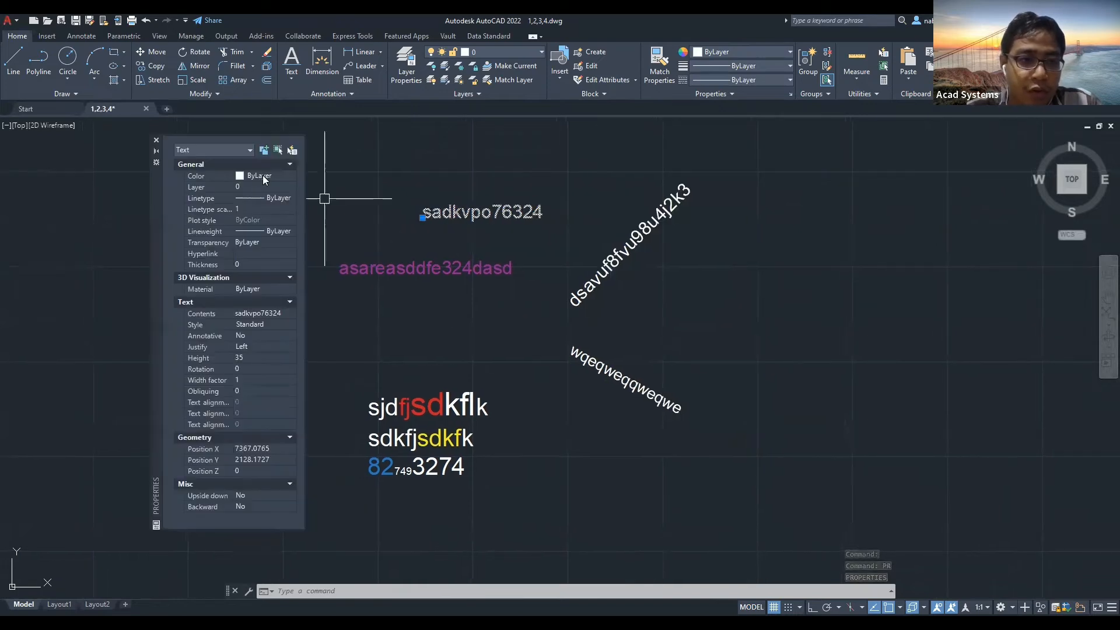
Make the sadkvpo76324 text red, 50 units tall and right-justified.
click(263, 175)
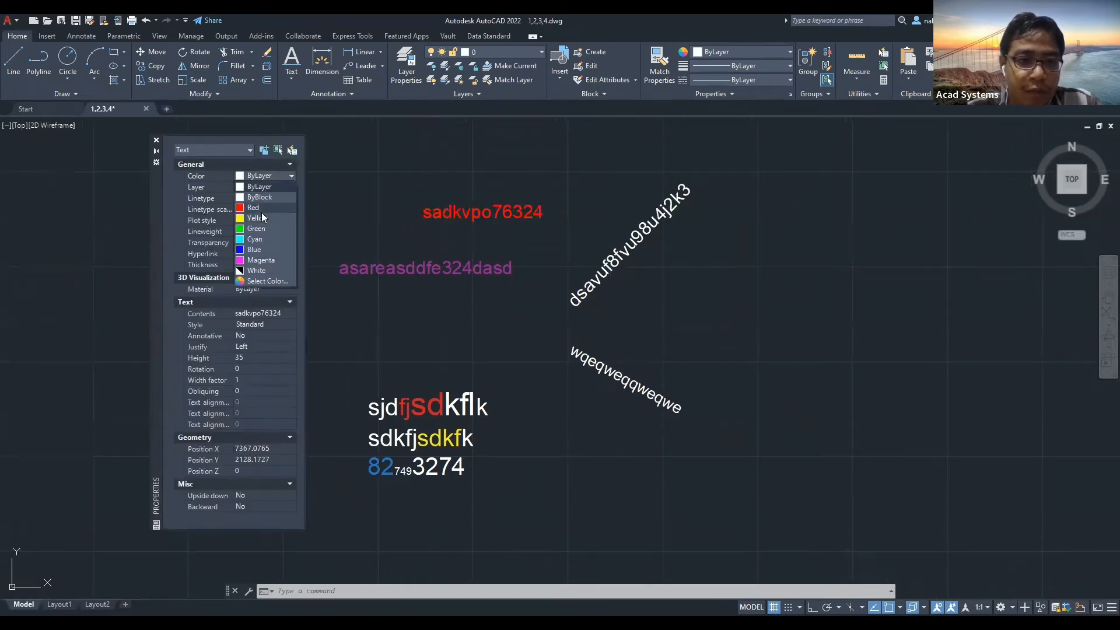
click(259, 209)
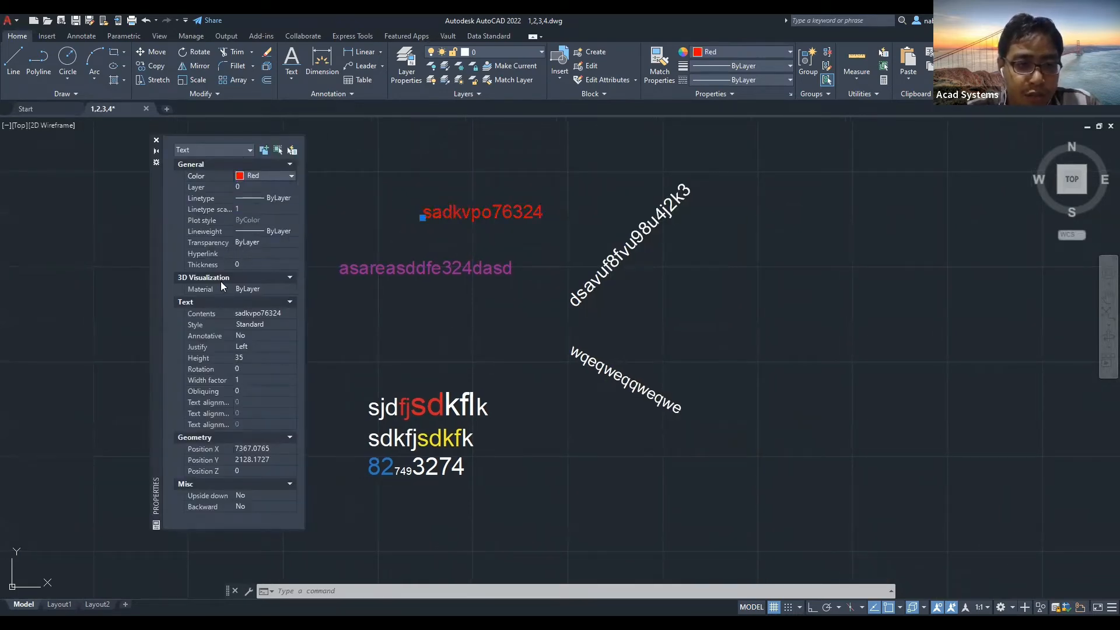
click(246, 357)
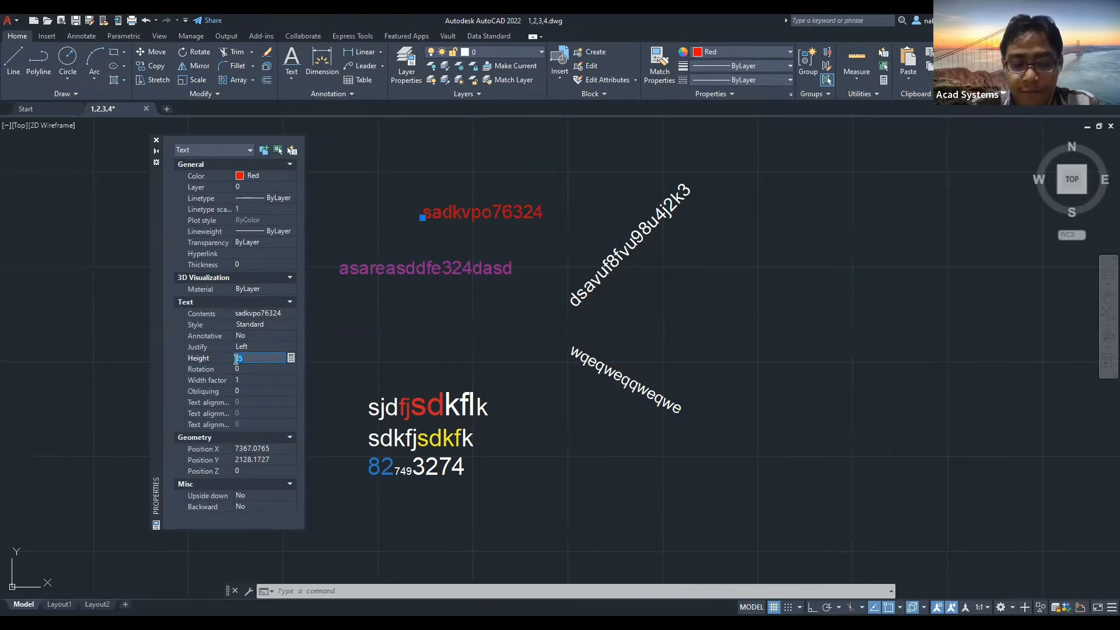
text(50)
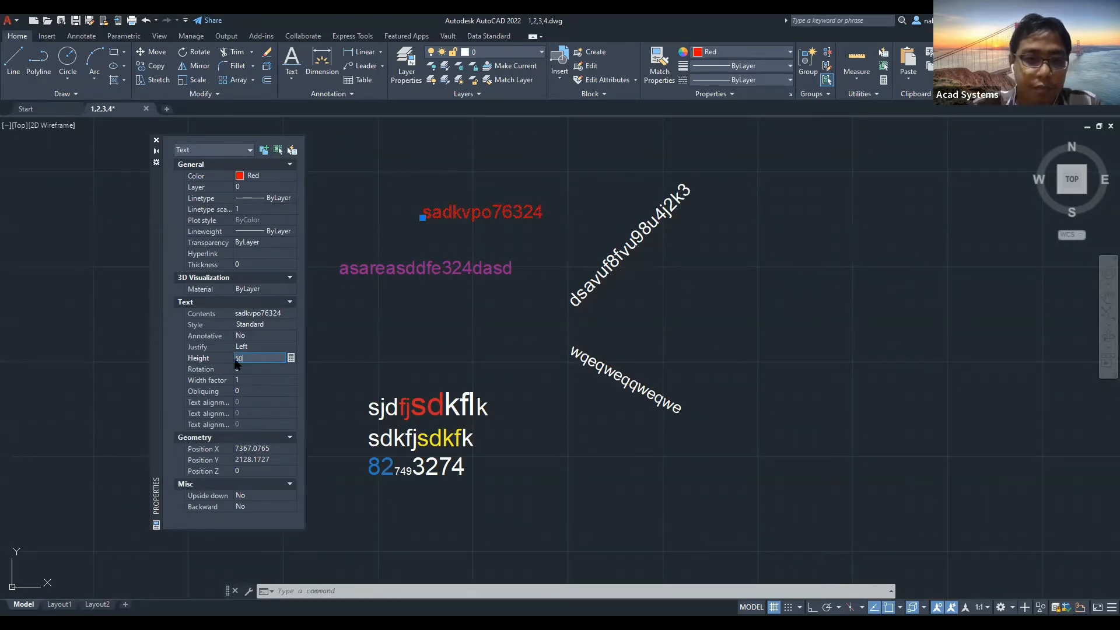
key(Tab)
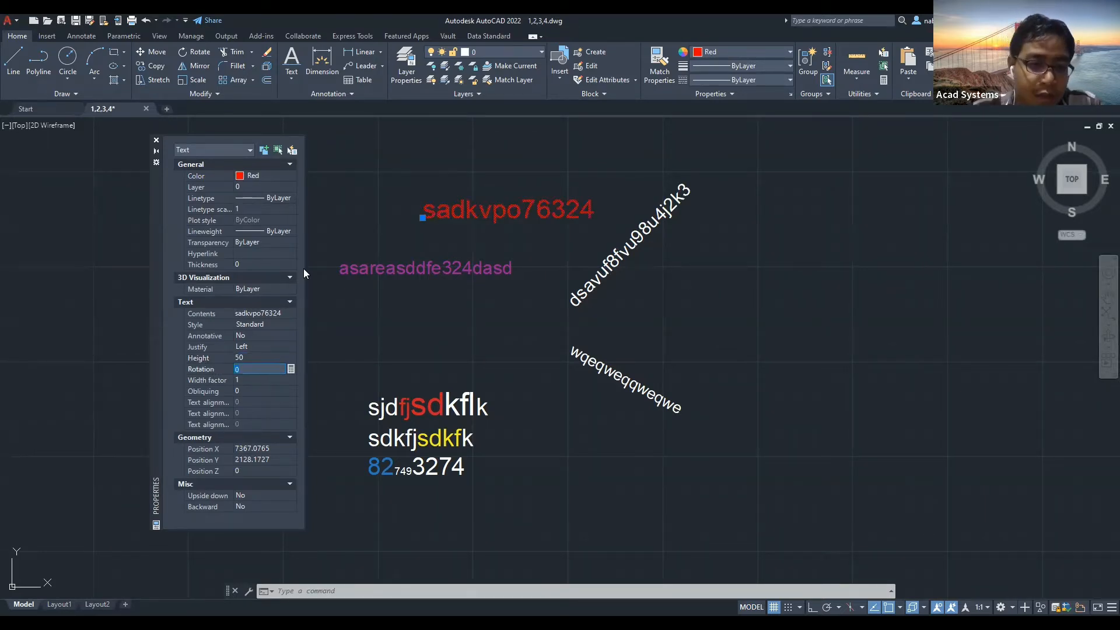
click(252, 347)
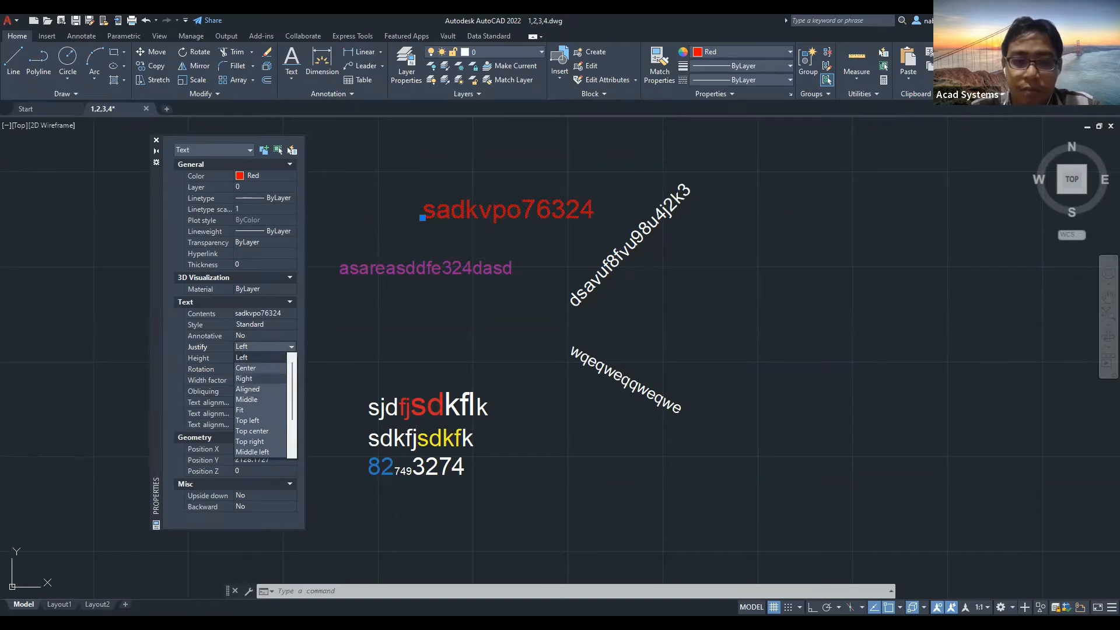
click(292, 347)
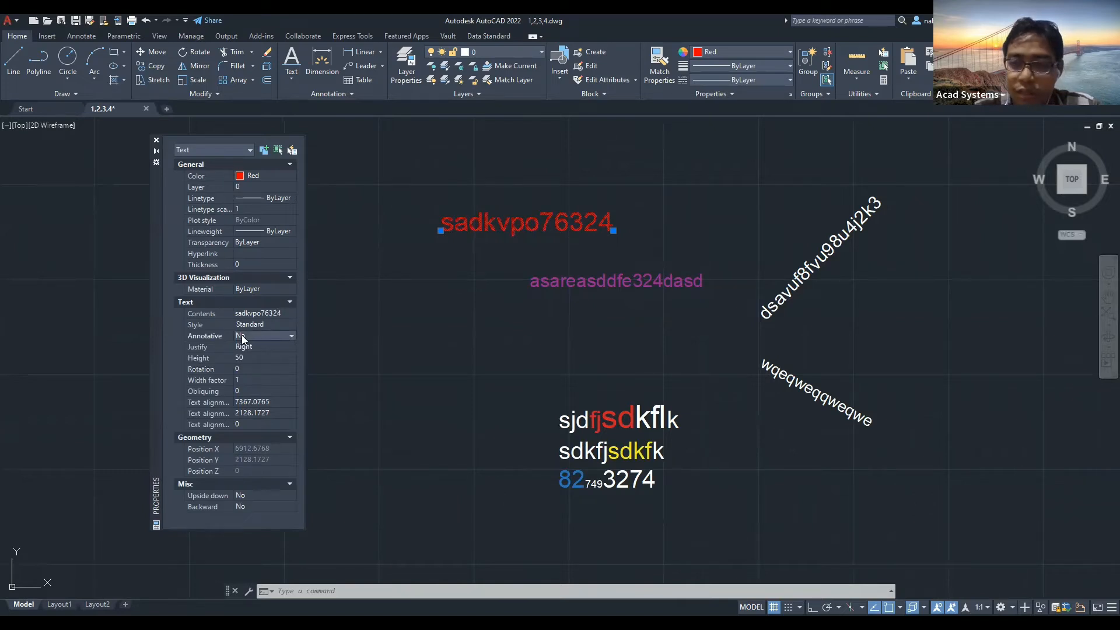
Keep the Standard text style and abandon an edit of the text contents.
click(260, 333)
click(257, 334)
click(263, 324)
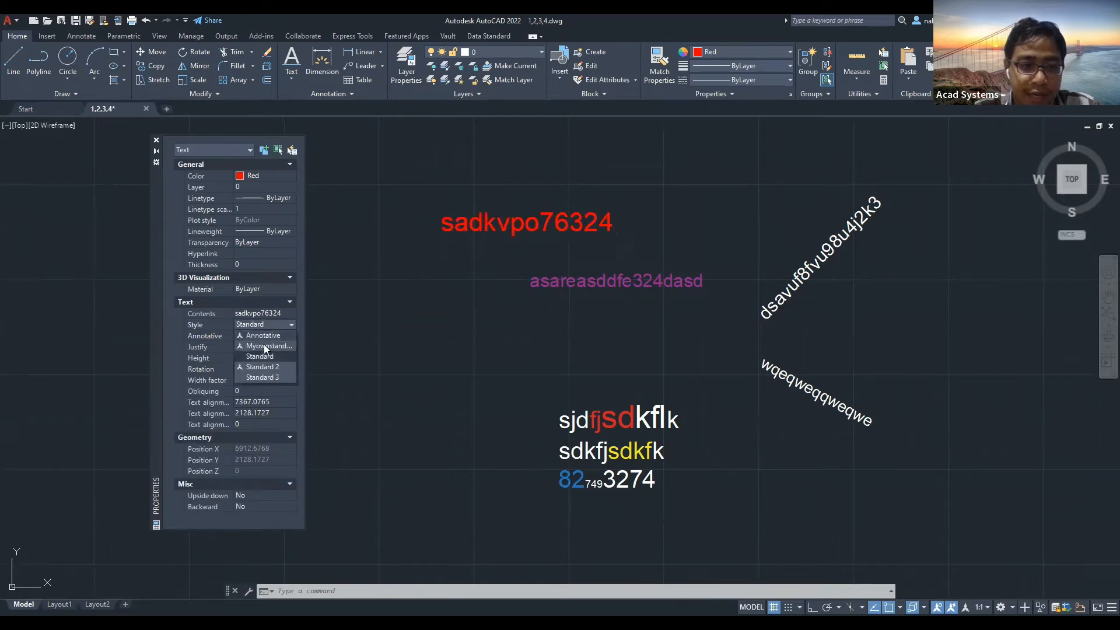
click(269, 352)
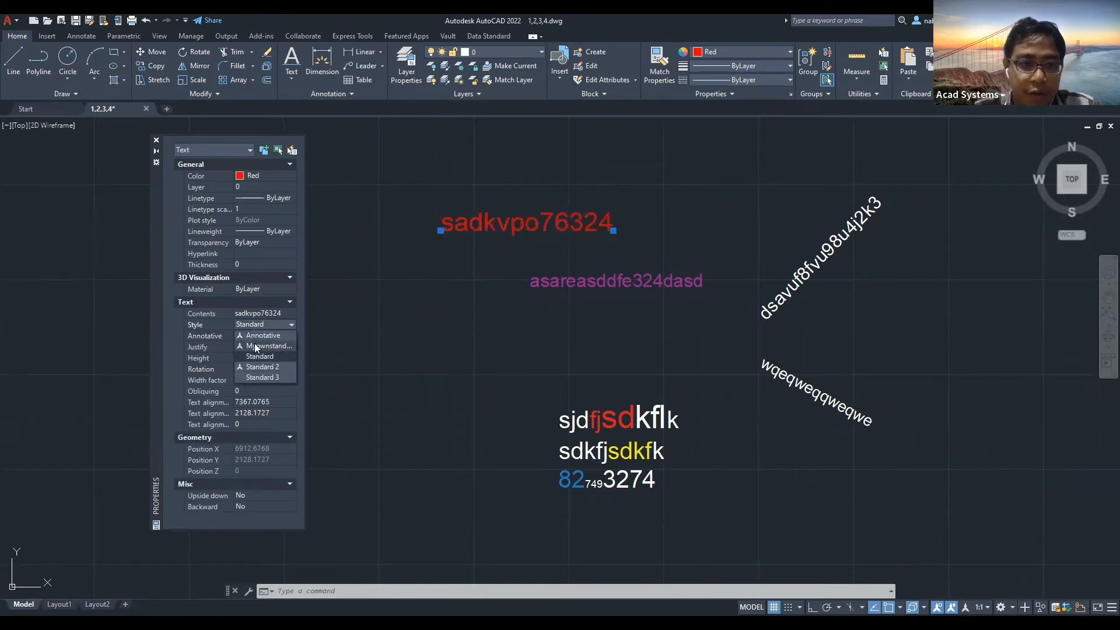
click(259, 314)
click(255, 315)
text(wer)
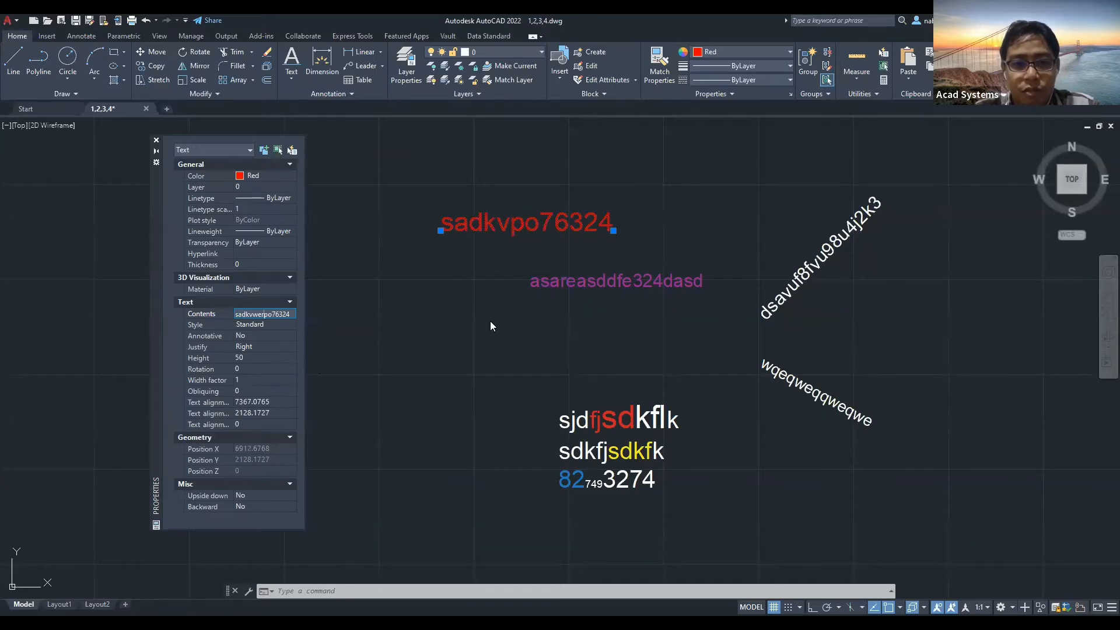
key(Escape)
key(Escape)
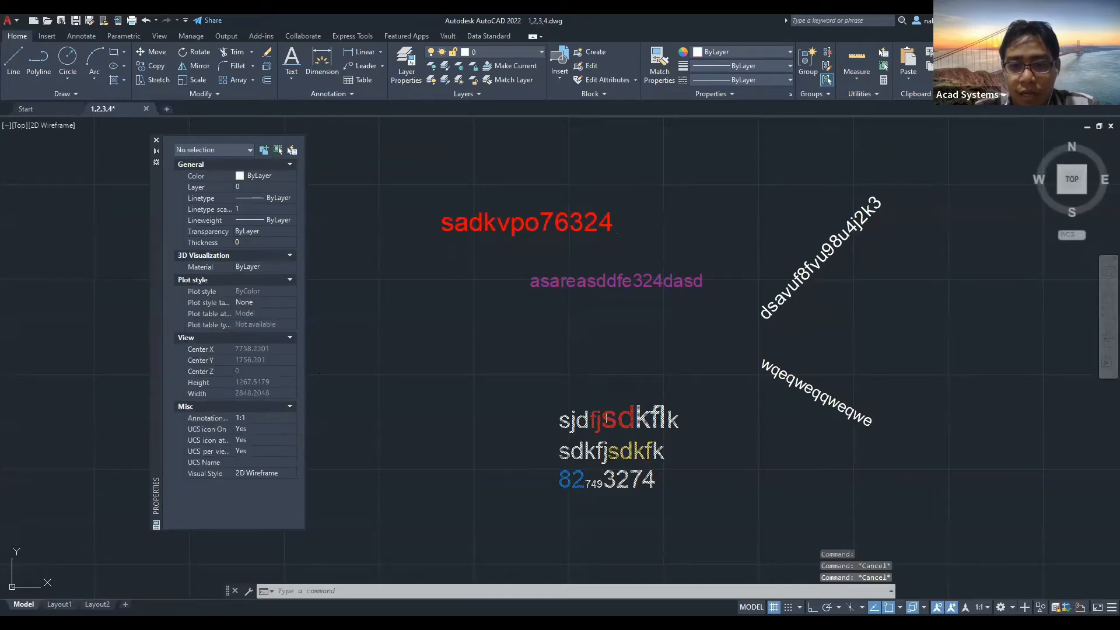
Inspect the multiline text block, then close Properties and pan to show all text.
click(606, 417)
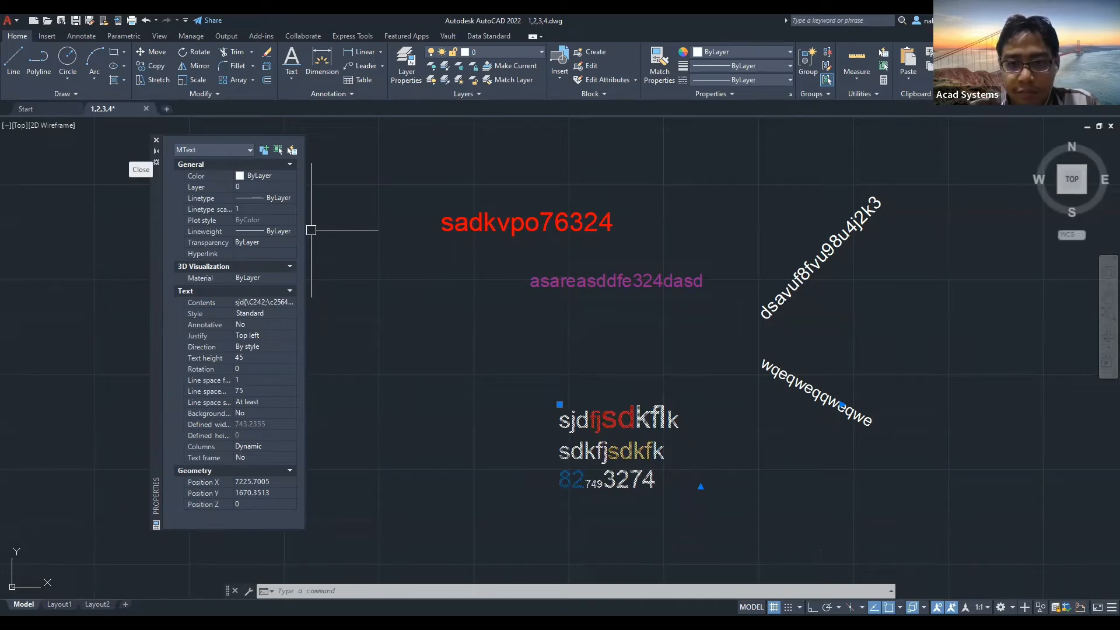
key(Escape)
key(Escape)
scroll(415, 323, down, 2)
middle_drag(416, 323, 292, 317)
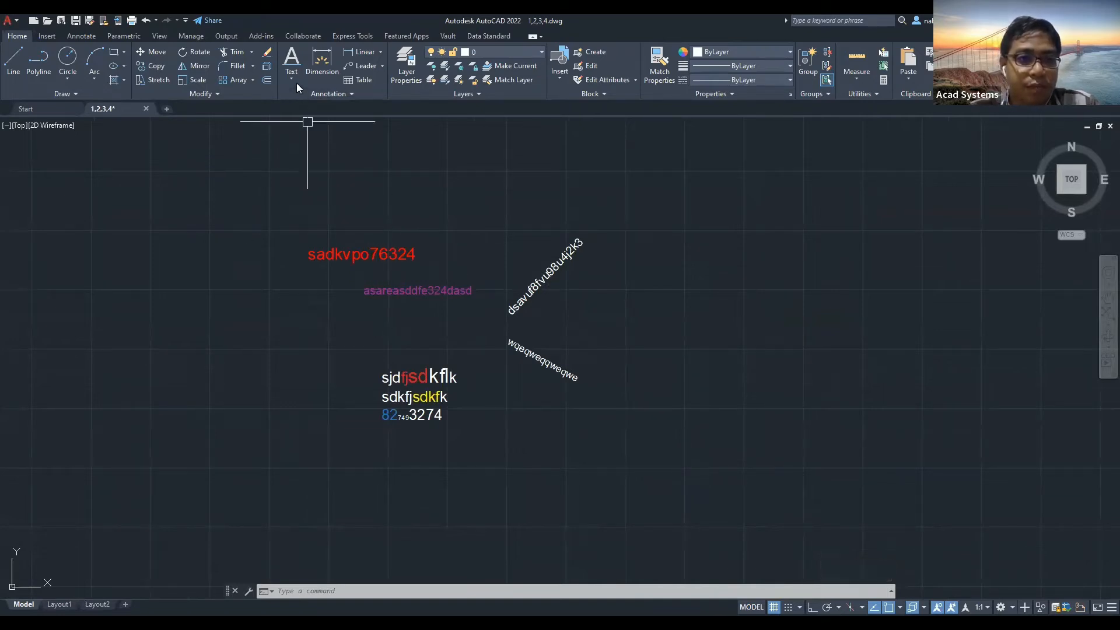
Search the drawing's text for 'wq' from the Annotate tab's Find text box.
click(79, 36)
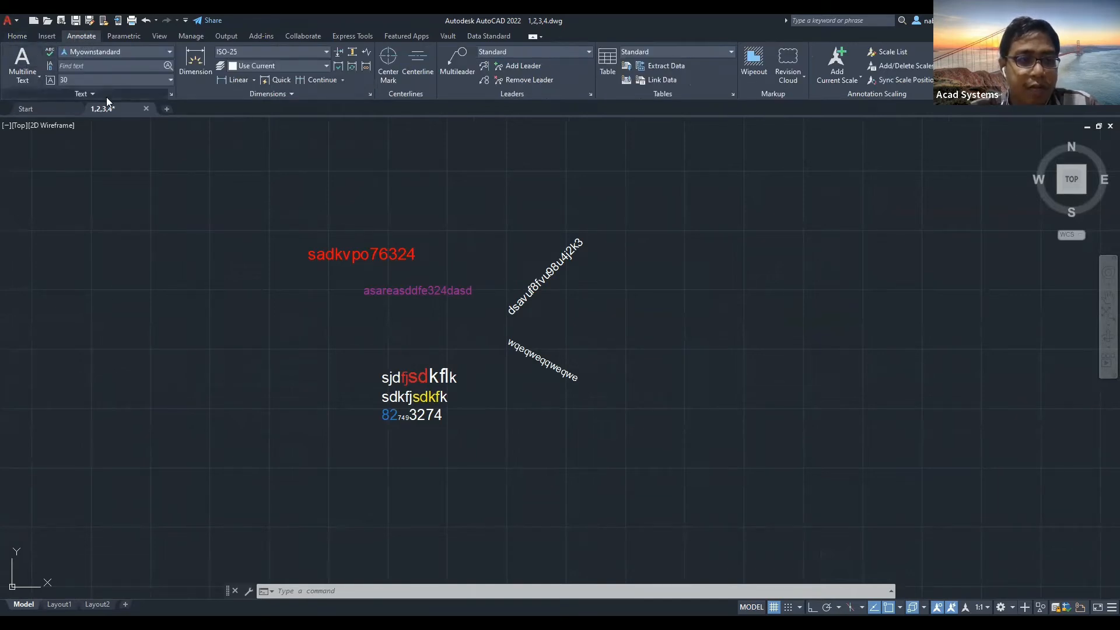
click(112, 53)
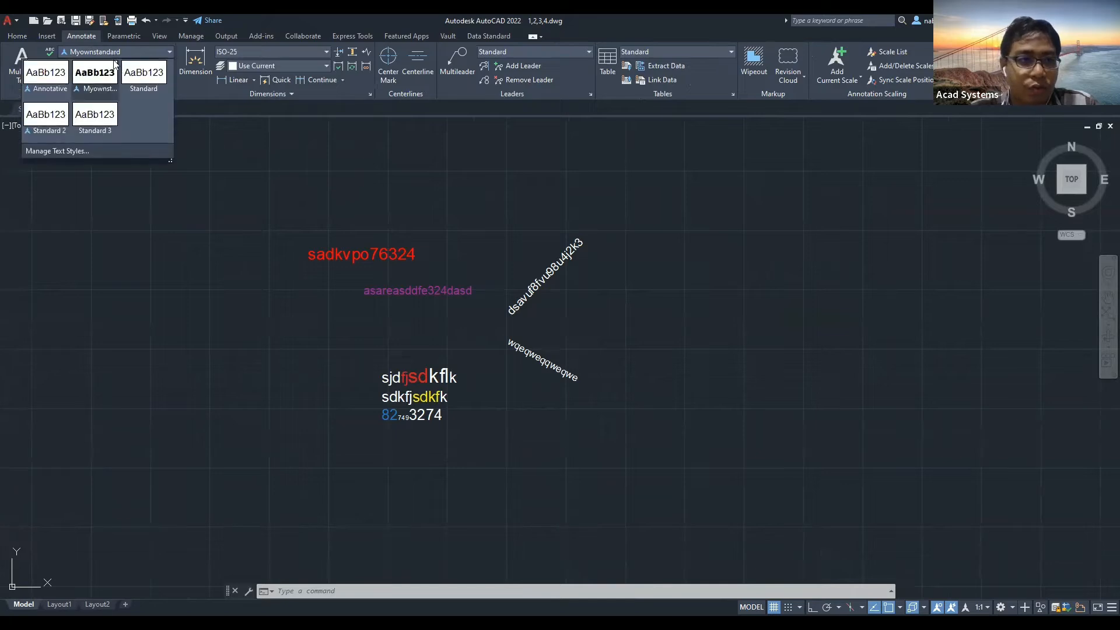
click(237, 151)
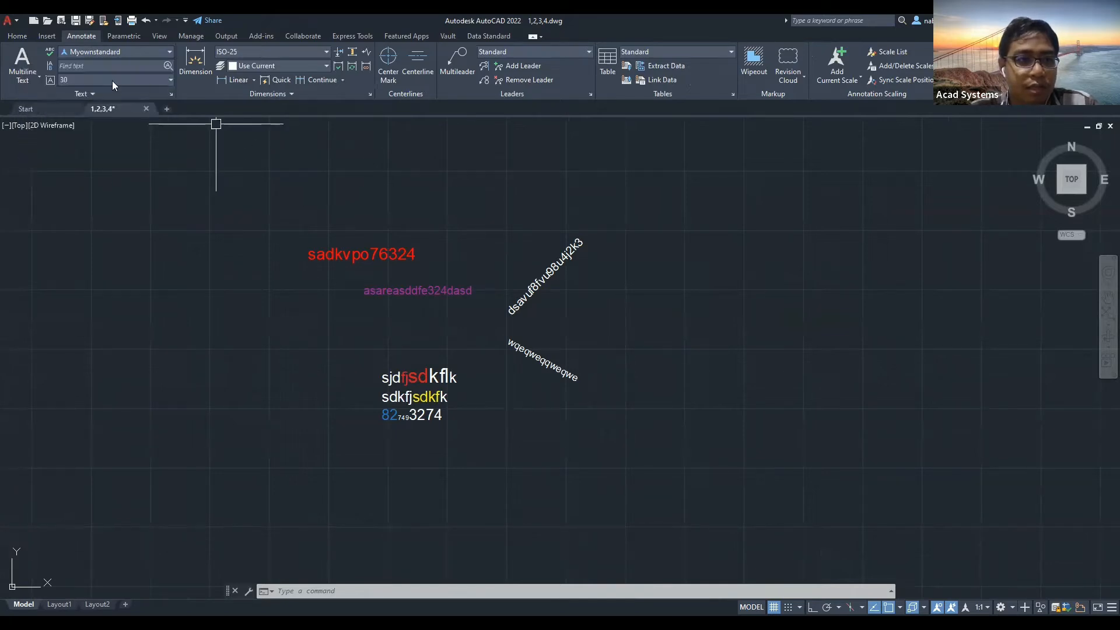
click(74, 67)
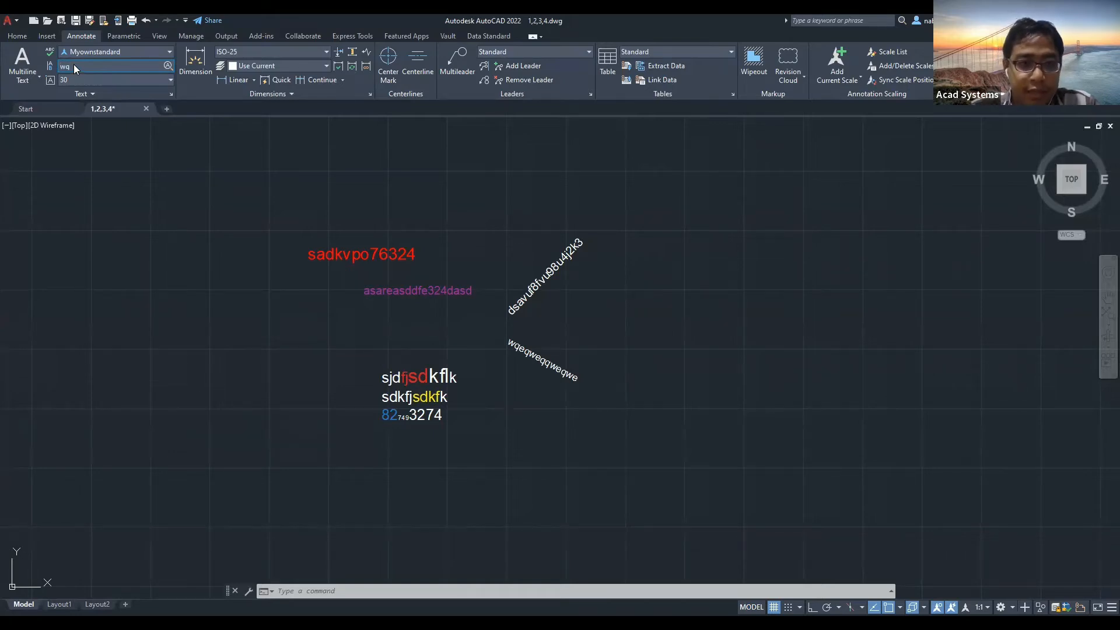
key(Return)
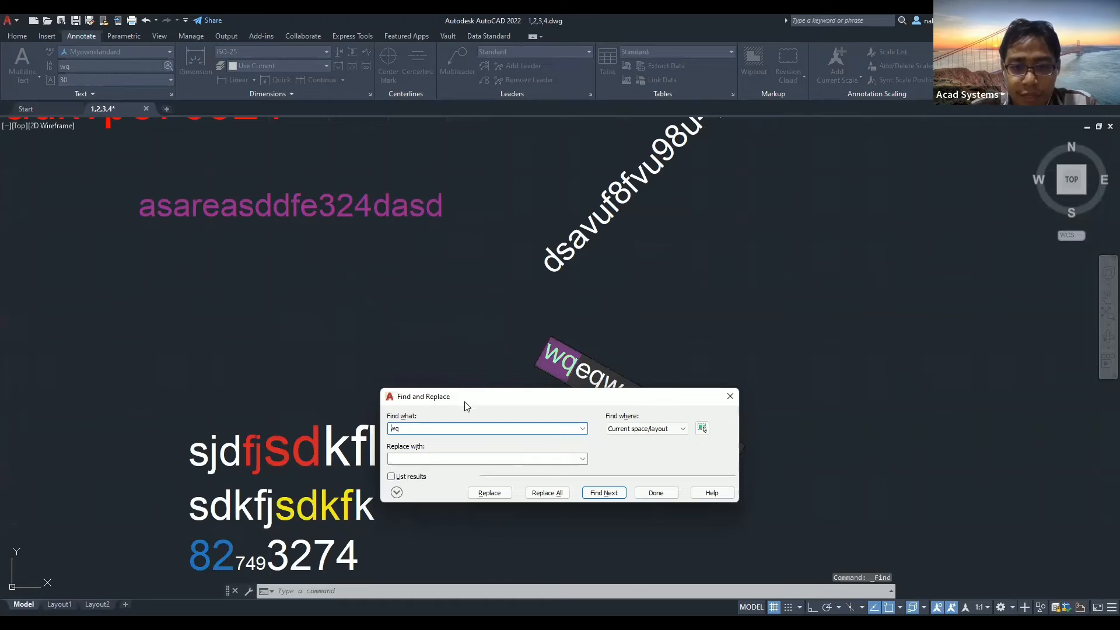
Replace all occurrences of 'q' with '4' across the drawing.
drag(464, 401, 133, 269)
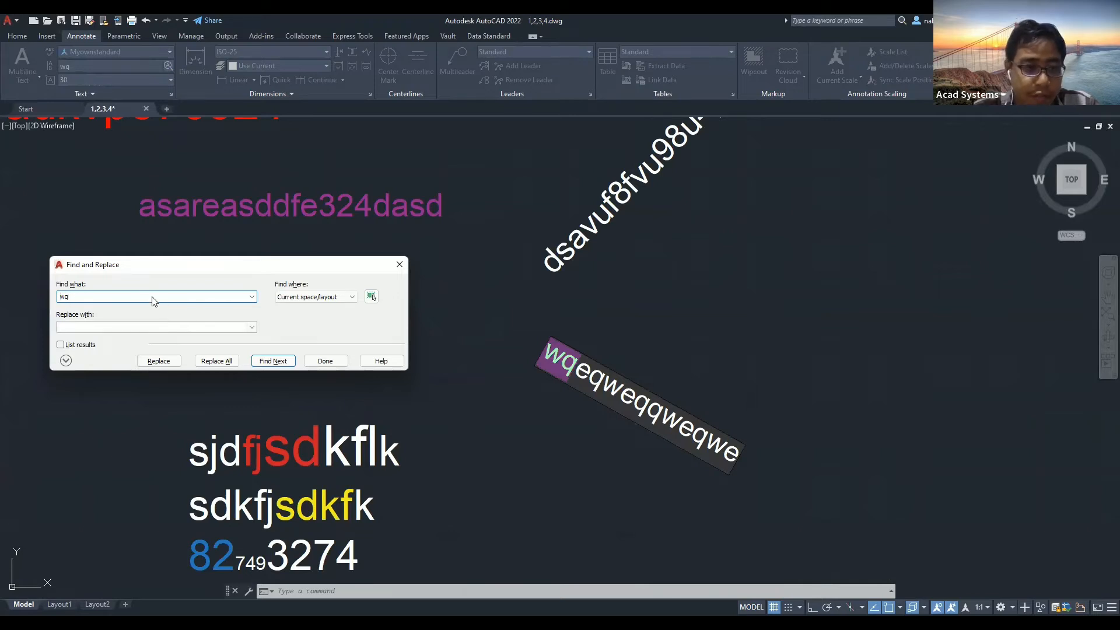
double_click(109, 298)
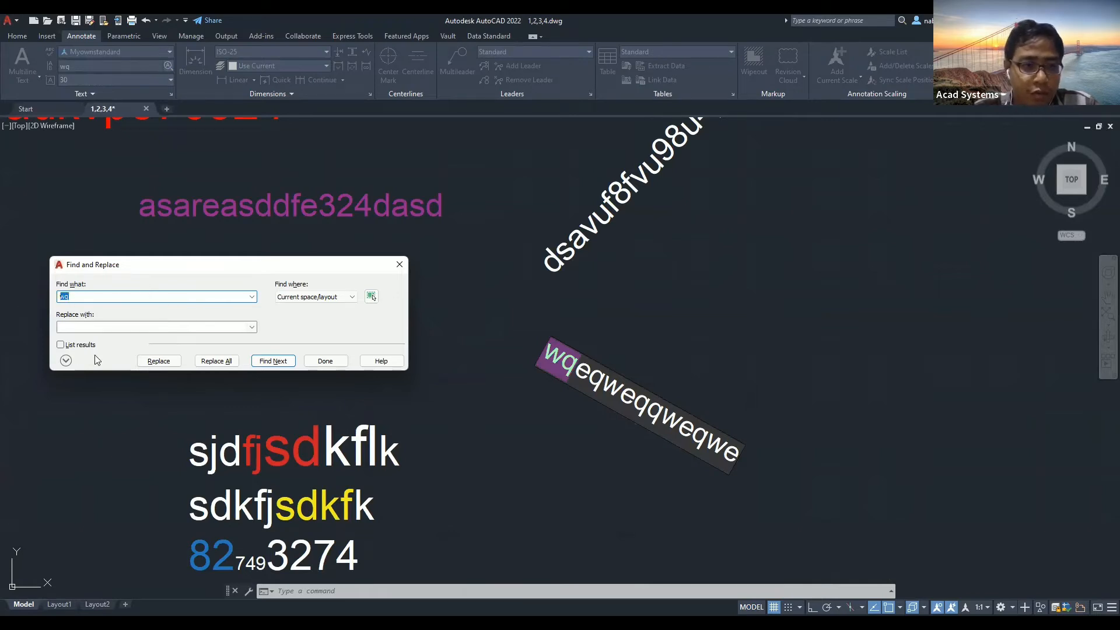
text(q)
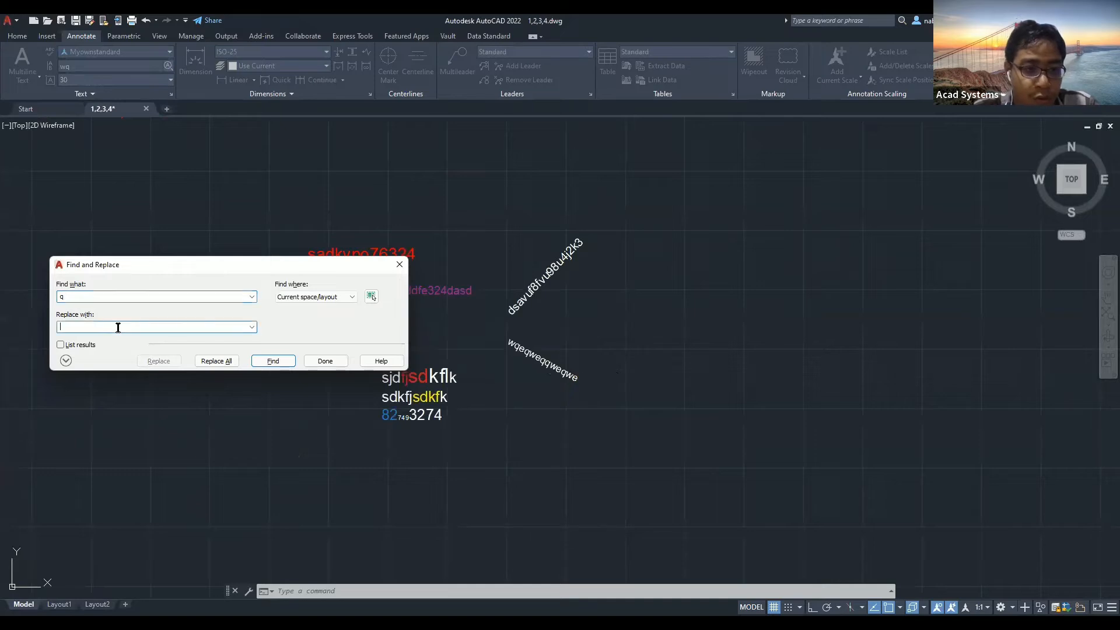
click(129, 330)
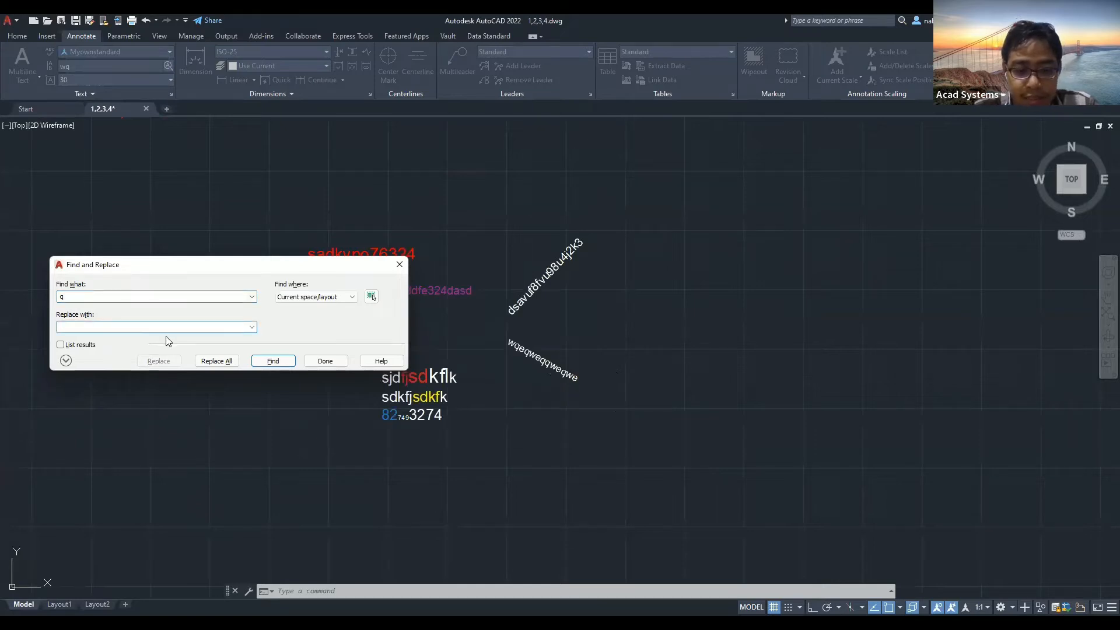
text(4)
click(228, 360)
Acknowledge the 4 changed objects, finish, and zoom to review 'w4e4we44we4we'.
click(320, 356)
click(400, 265)
scroll(516, 357, up, 10)
scroll(487, 290, down, 6)
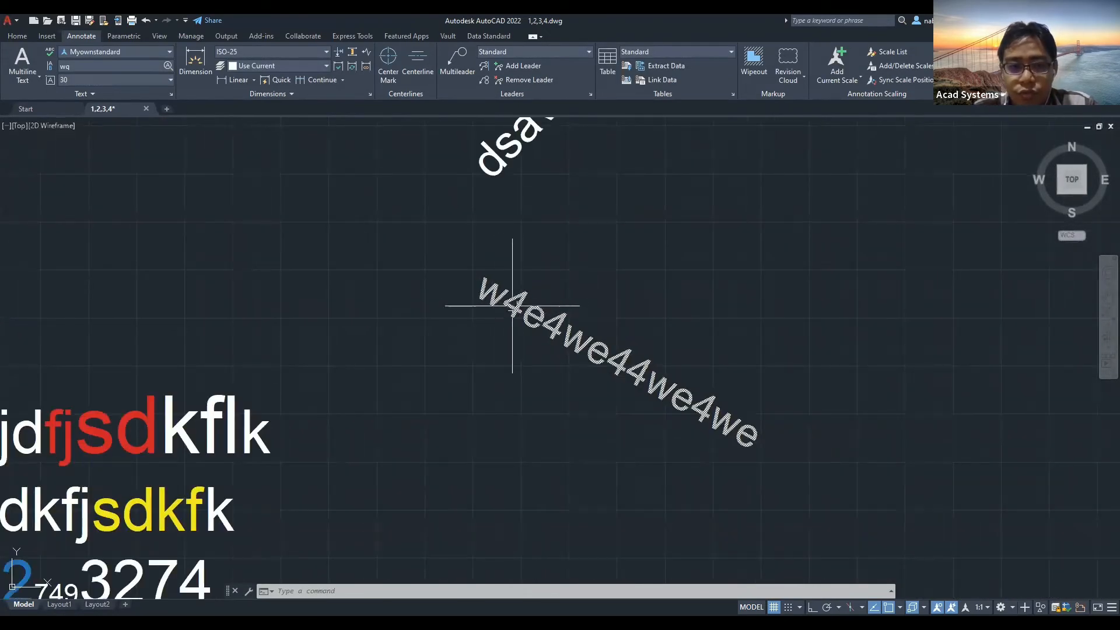
scroll(616, 330, down, 3)
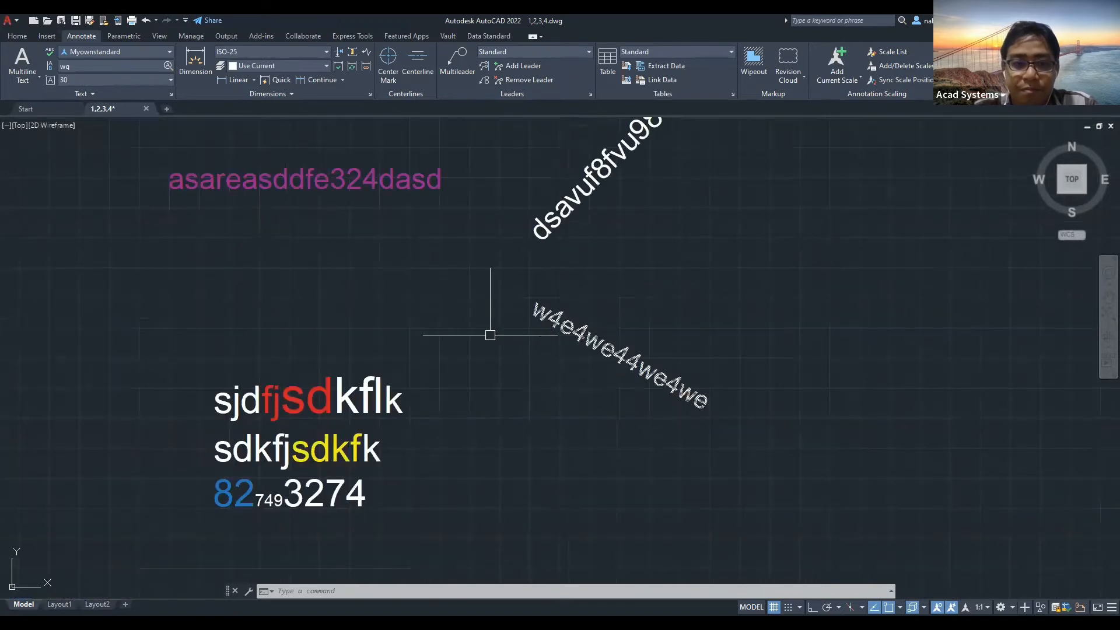
scroll(426, 342, down, 2)
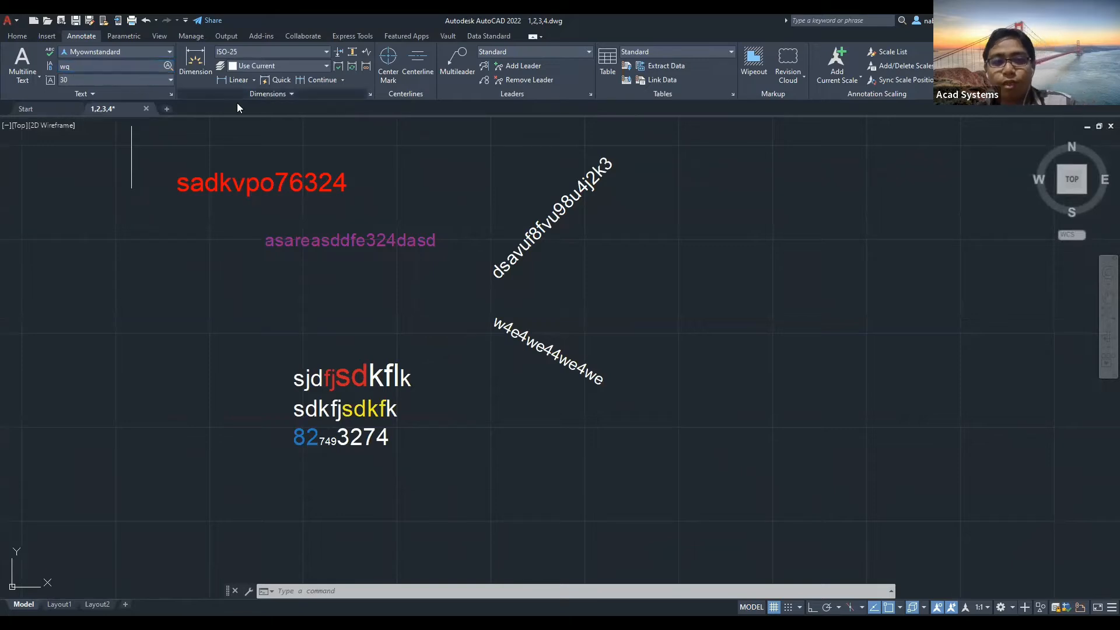
Cancel pending commands and pan the view toward empty drawing space.
key(Escape)
key(Escape)
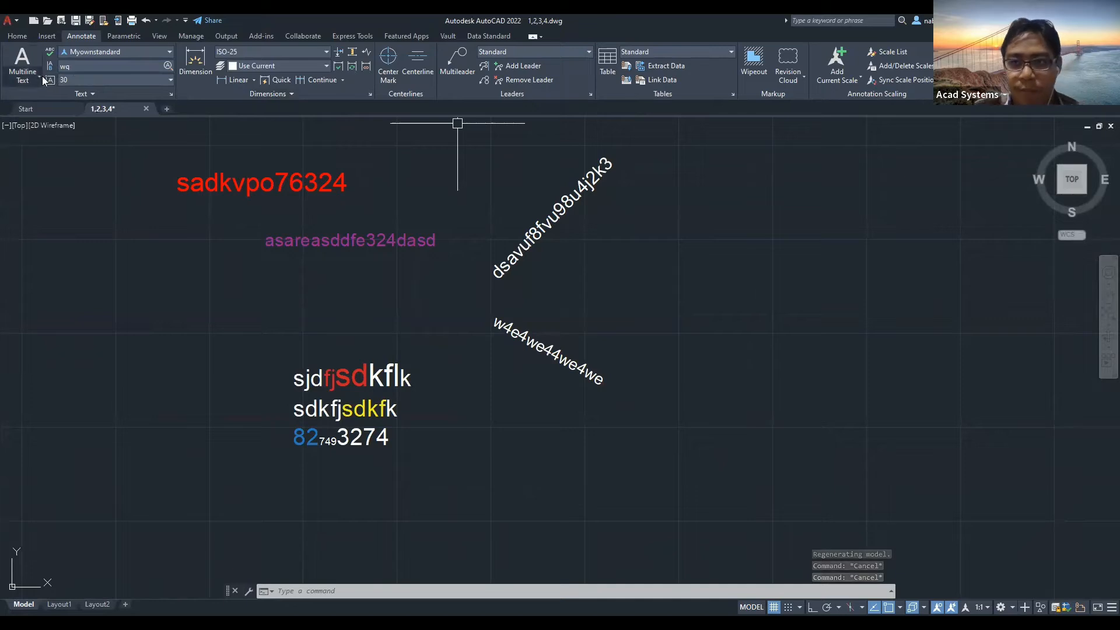
click(357, 35)
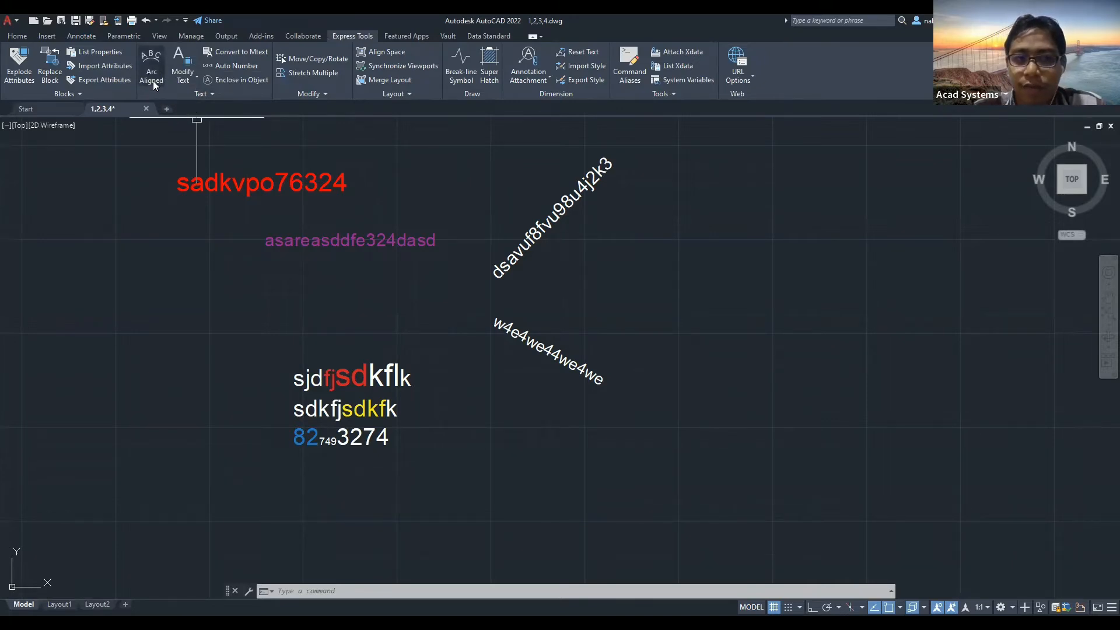
middle_drag(286, 151, 400, 186)
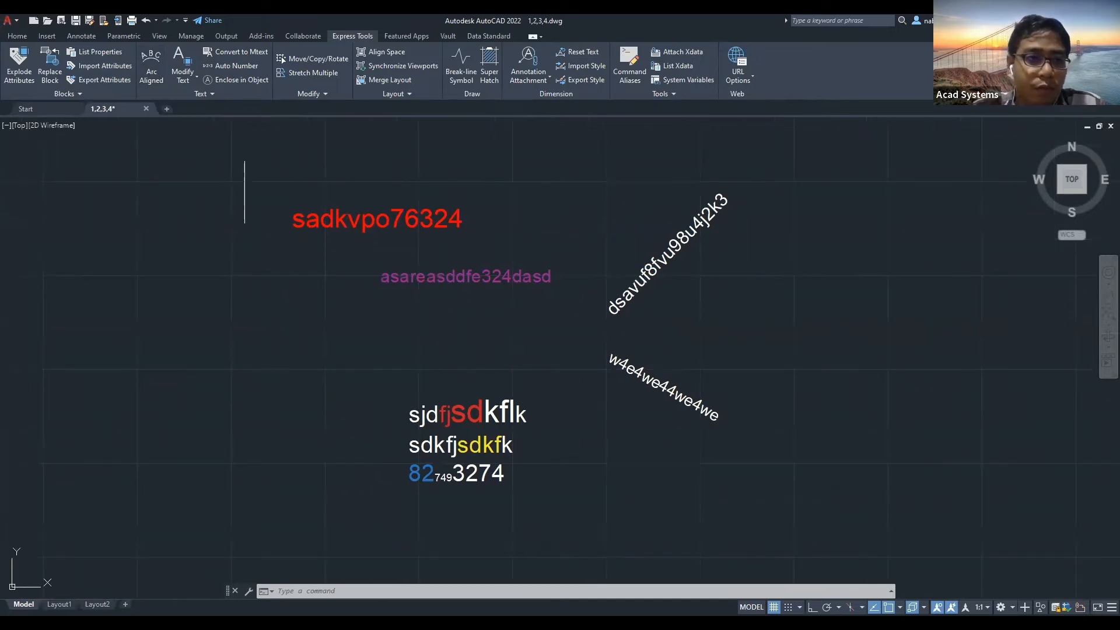
middle_drag(243, 156, 297, 185)
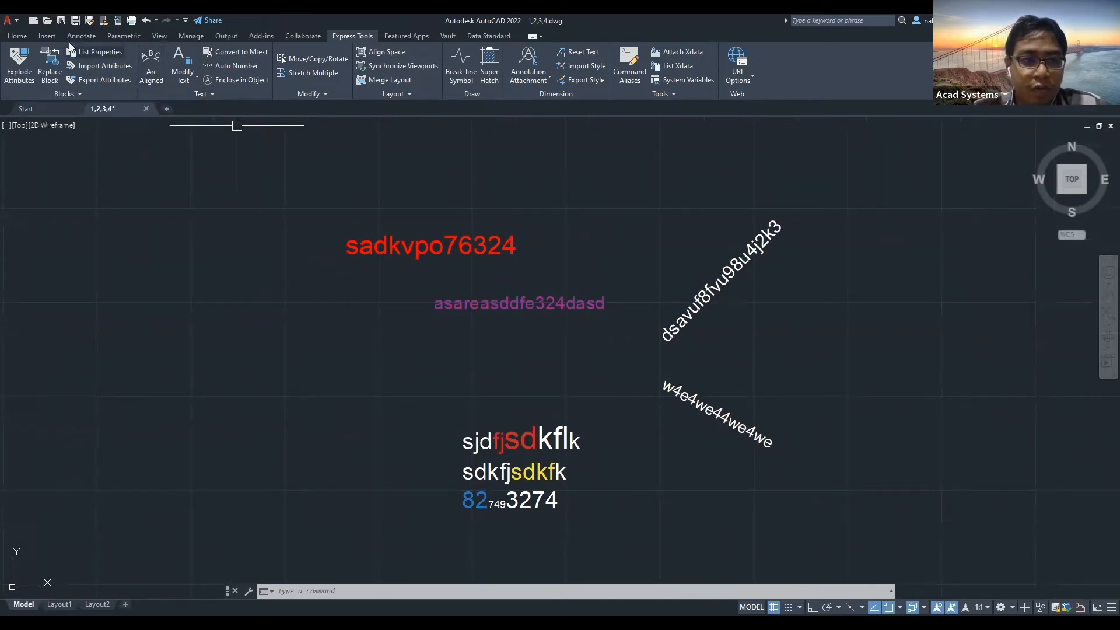
Draw a three-point arc in the empty space and centre it in view.
click(17, 36)
click(99, 67)
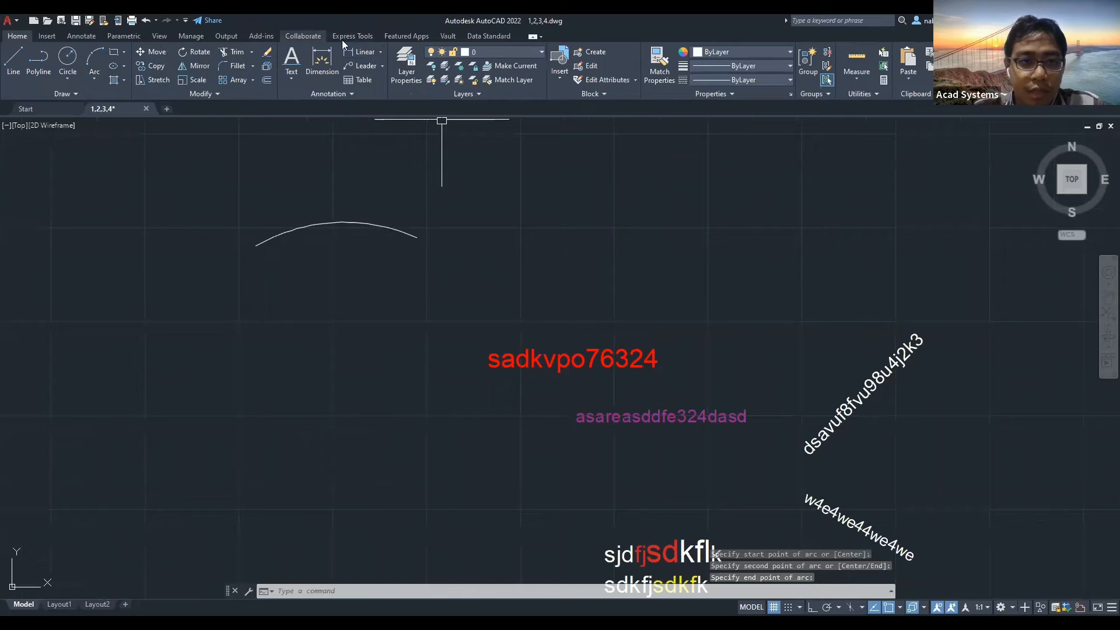
click(336, 36)
scroll(348, 182, up, 4)
middle_drag(315, 291, 376, 292)
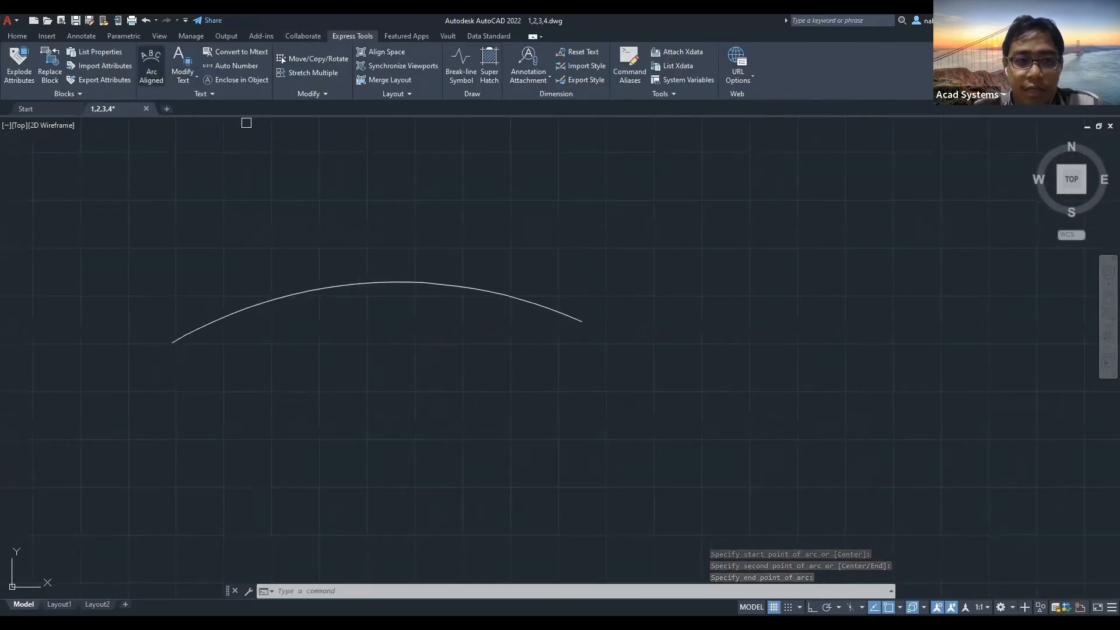
Add arc-aligned text 'Text ACAD test 123' on the arc's convex side, then frame it.
click(314, 289)
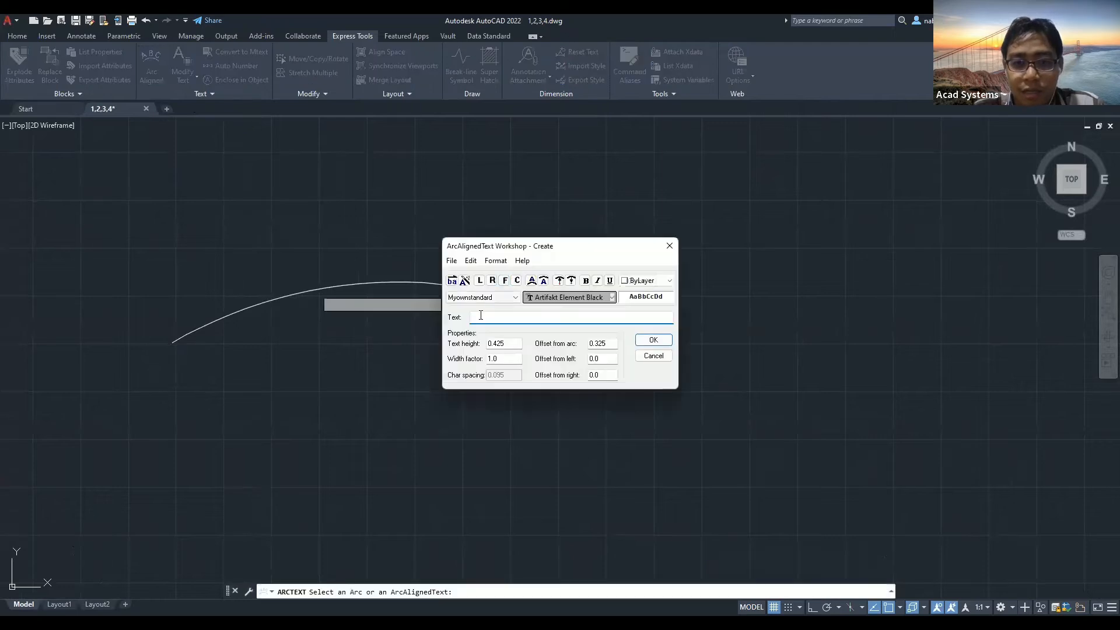
text(Text ACAD test 123)
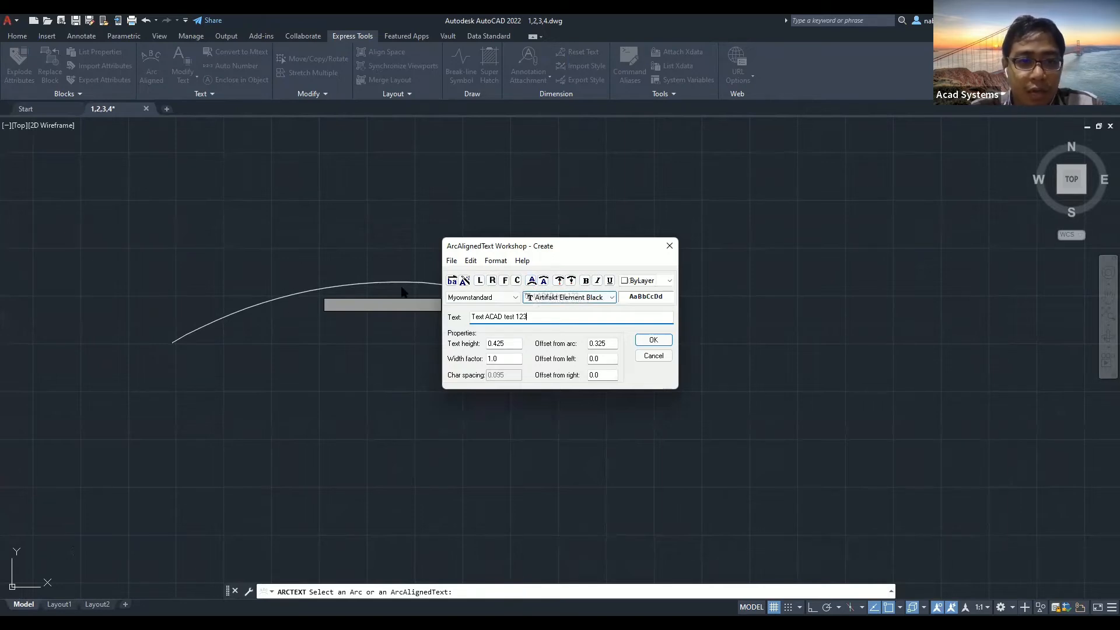
click(531, 281)
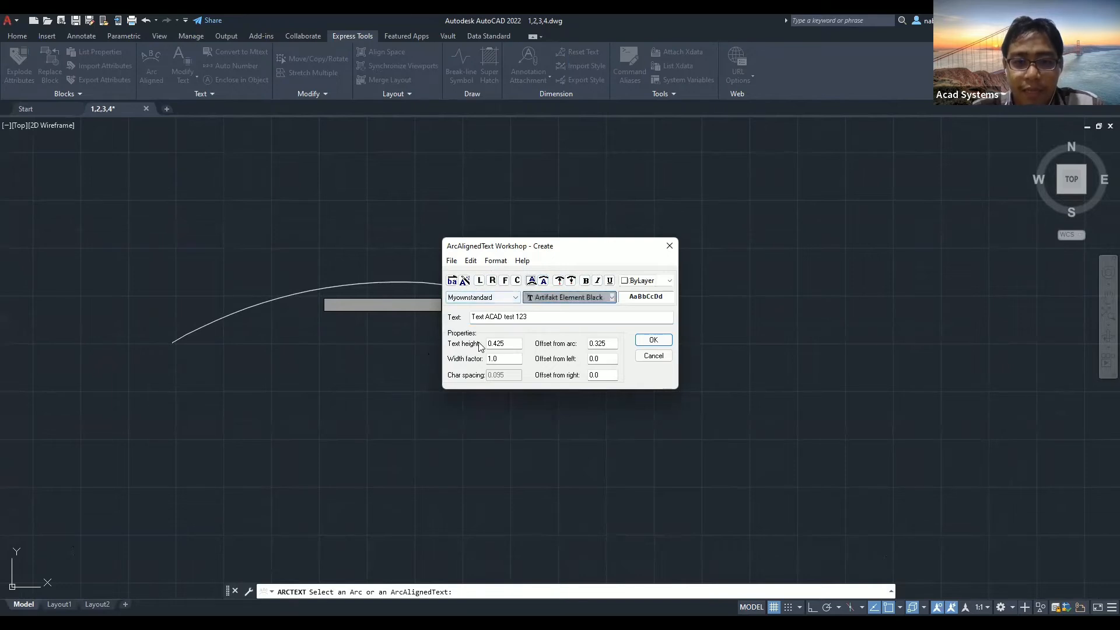
click(653, 340)
scroll(382, 263, up, 5)
middle_drag(274, 262, 550, 280)
scroll(363, 244, up, 3)
scroll(421, 230, down, 4)
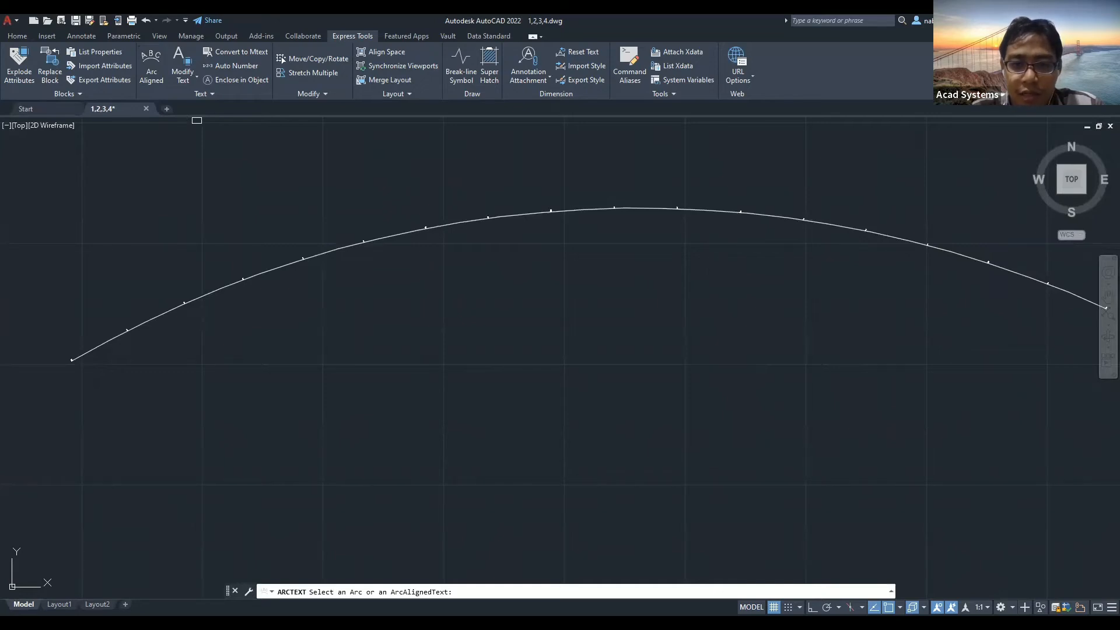
Reopen the arc text's Arc Aligned settings and set text height 40 and offset from arc 20.
scroll(134, 291, up, 5)
click(573, 241)
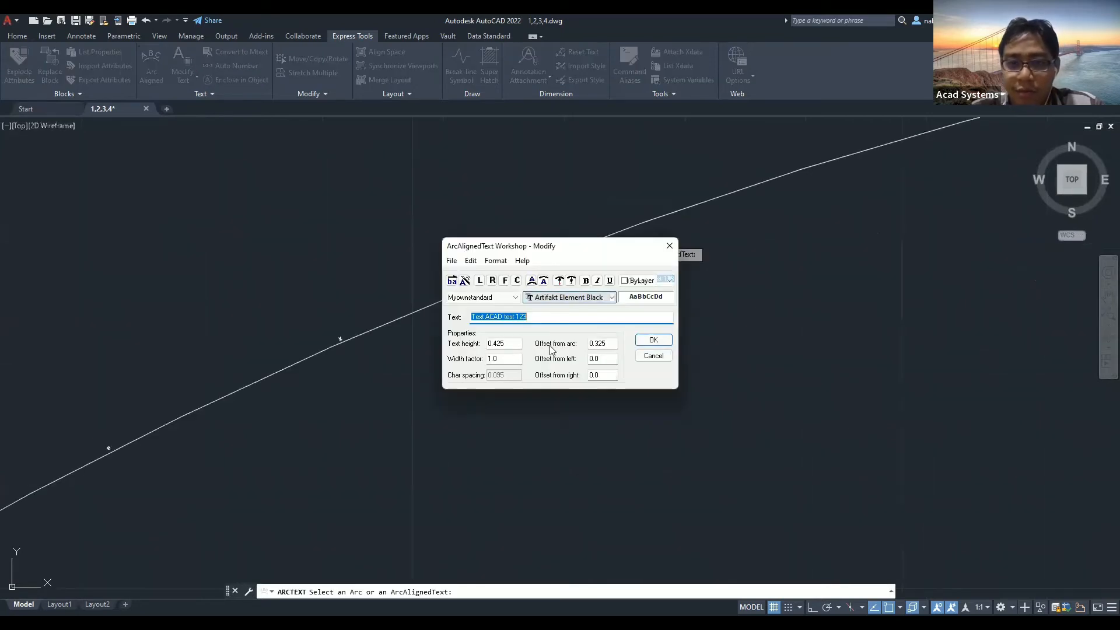
key(Tab)
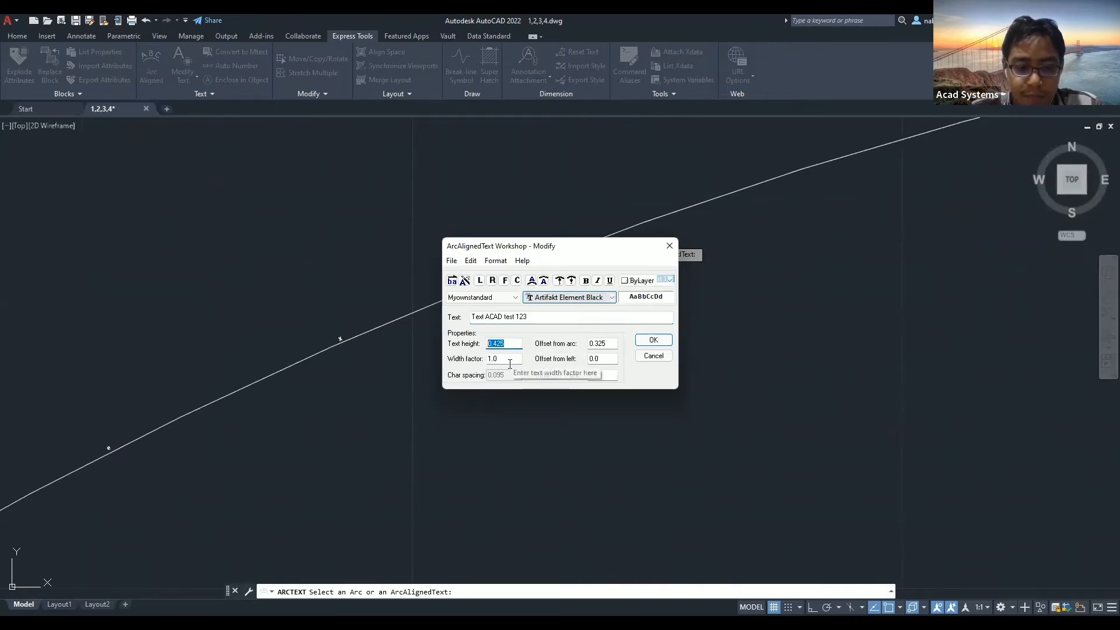
text(40)
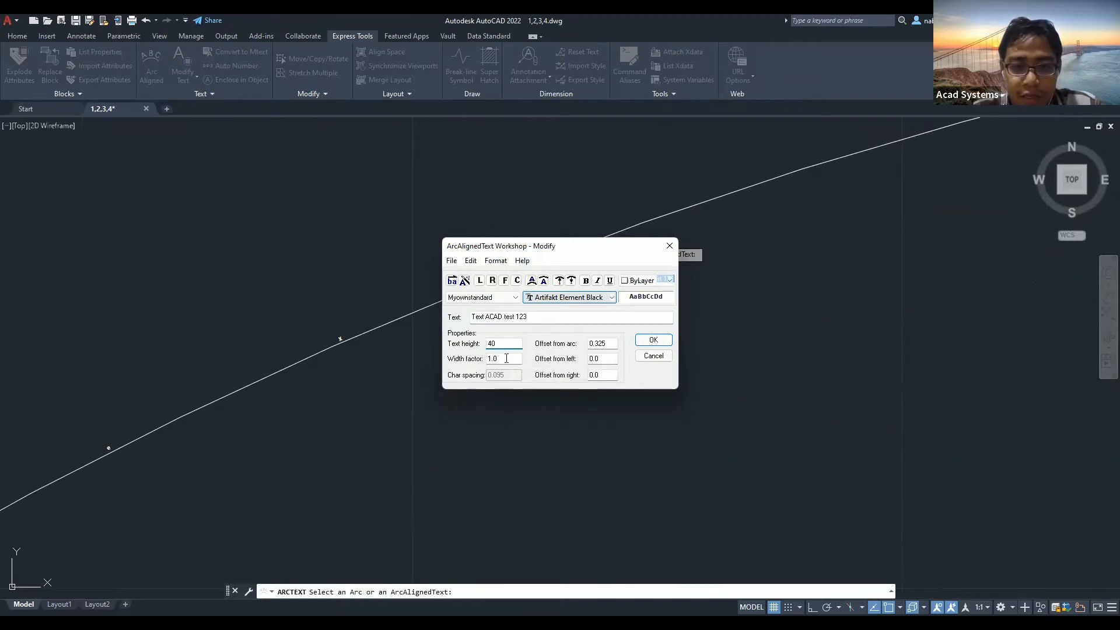
double_click(611, 343)
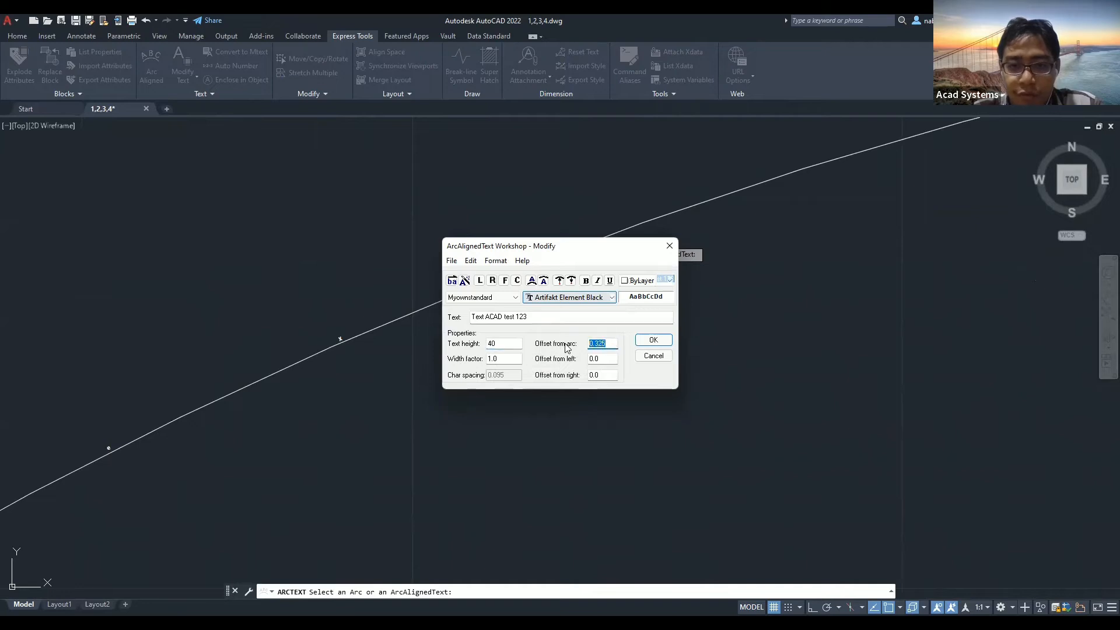
text(50)
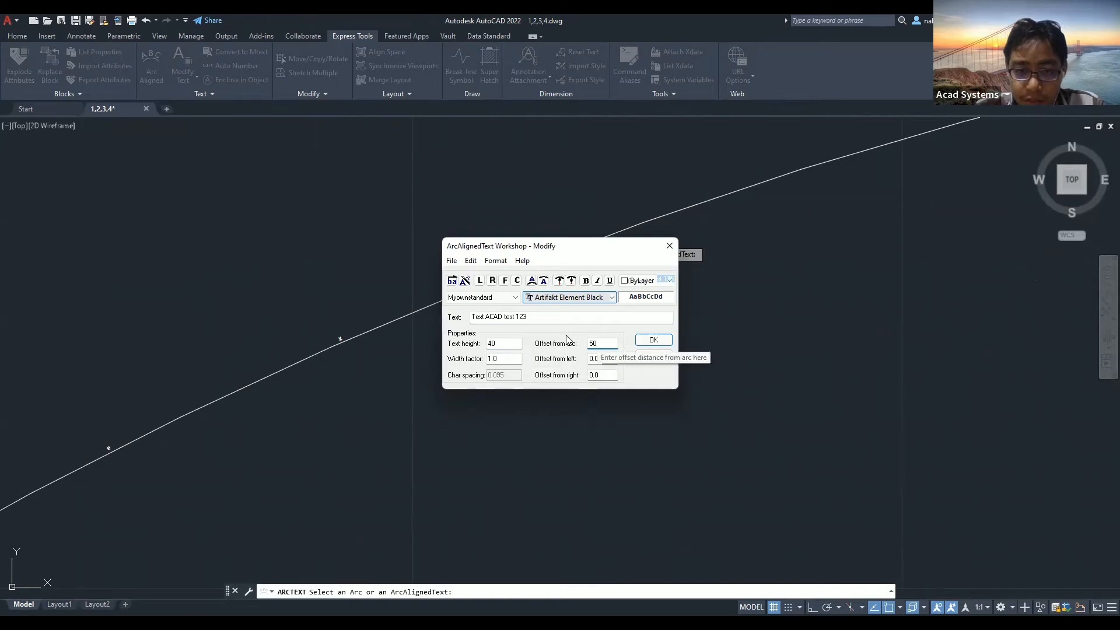
drag(598, 344, 558, 360)
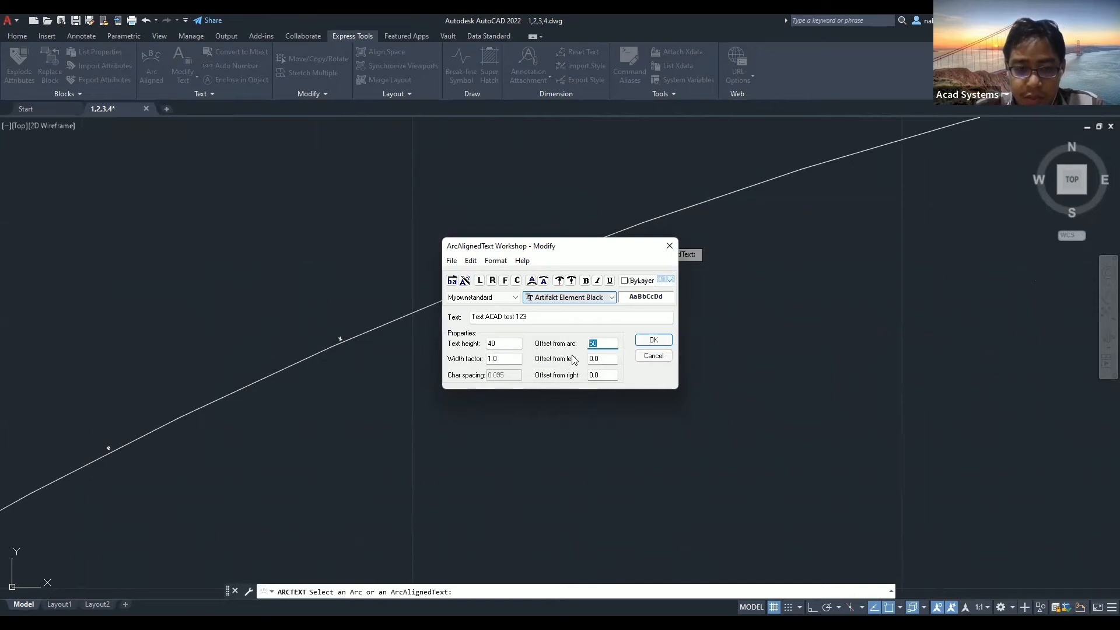
text(2)
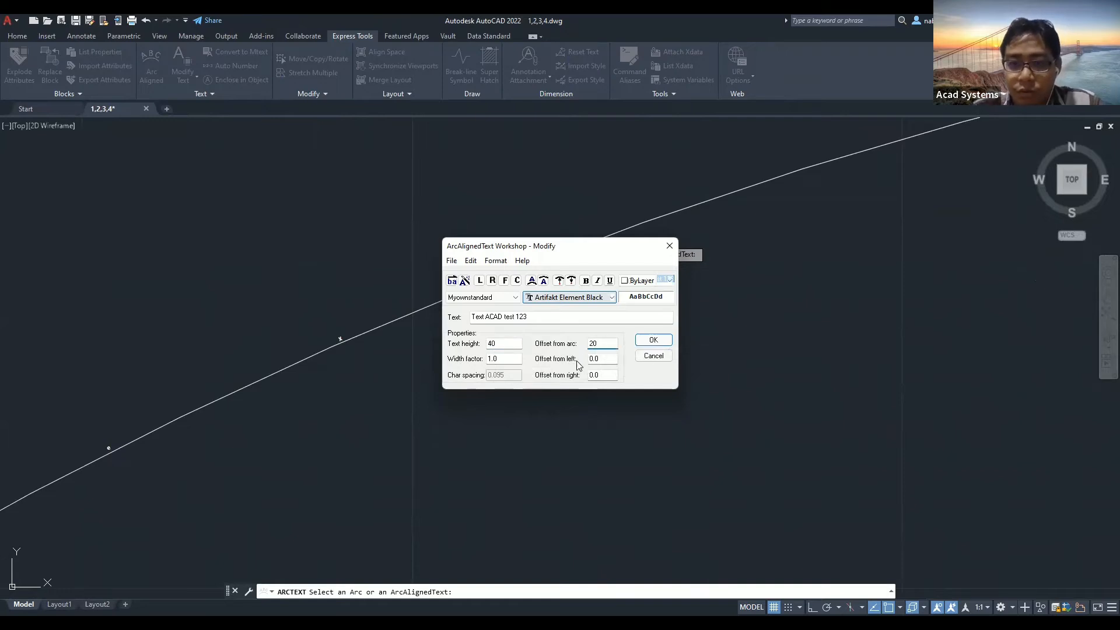
Set left and right end offsets to 40, apply, and view the enlarged arc text.
double_click(610, 358)
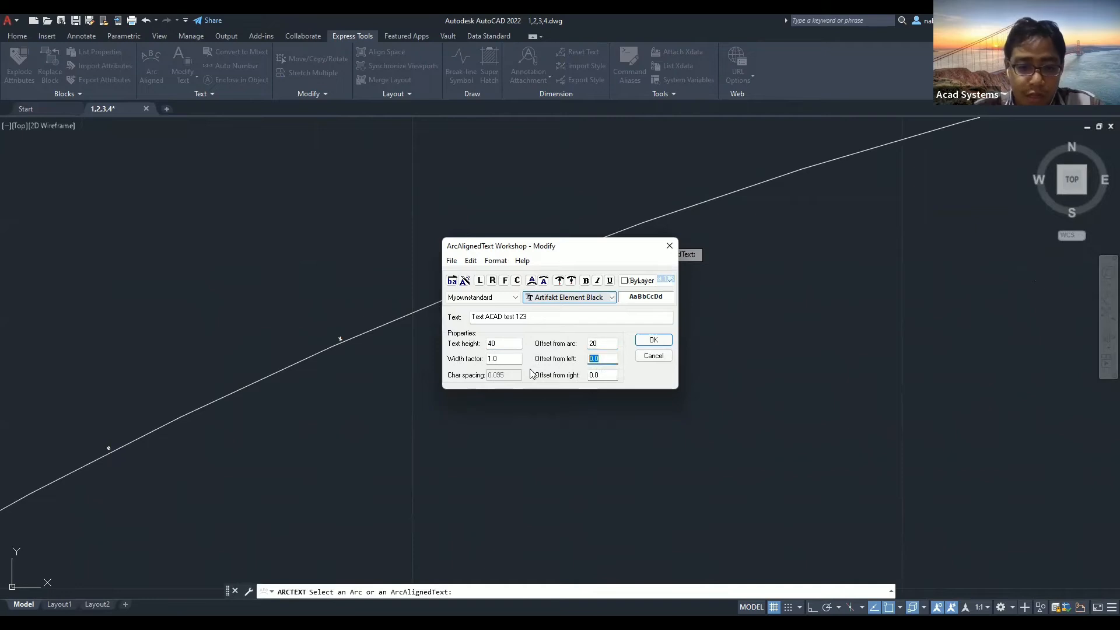
text(40)
key(Tab)
text(4)
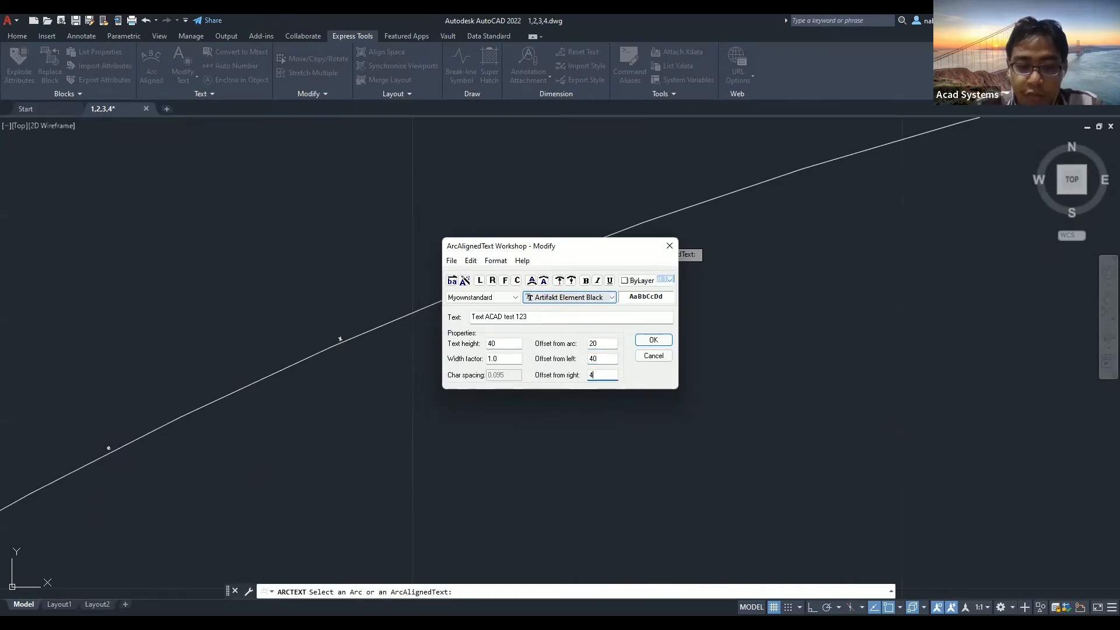
click(656, 342)
scroll(654, 339, down, 6)
middle_drag(587, 345, 291, 394)
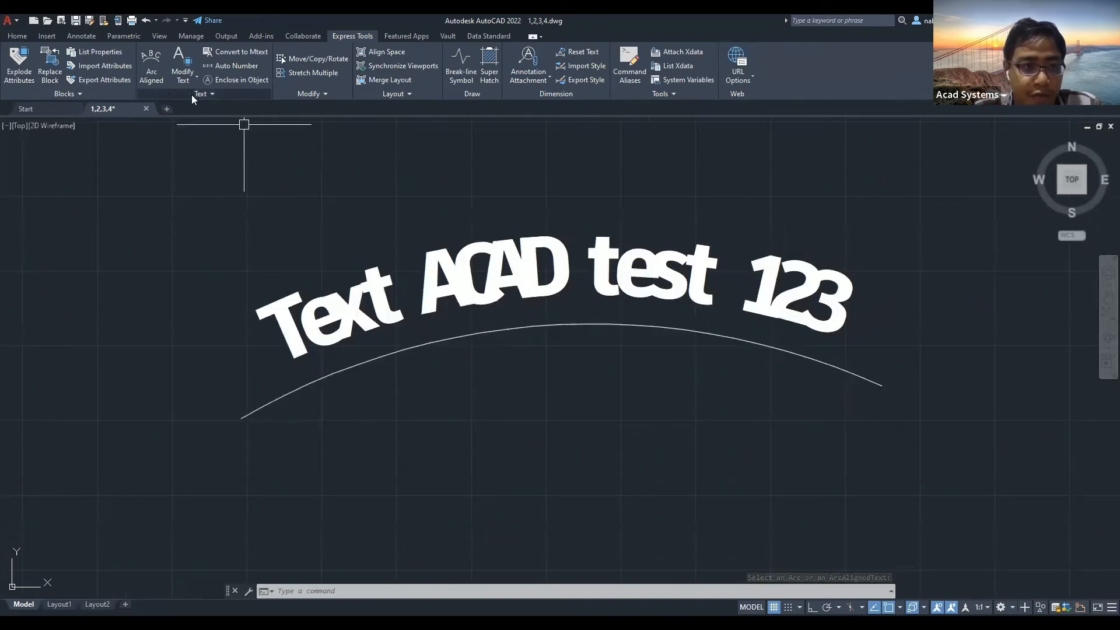
Edit 'Text ACAD test 123' with Offset from left 20 and right 10, then open Modify Text options.
click(151, 65)
click(331, 303)
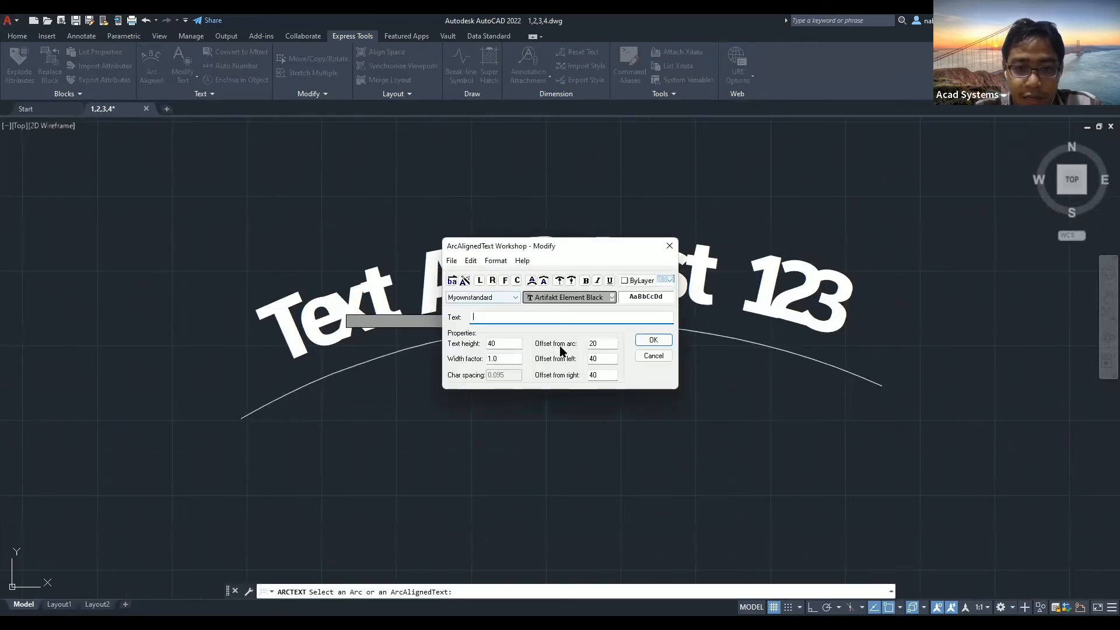
click(635, 353)
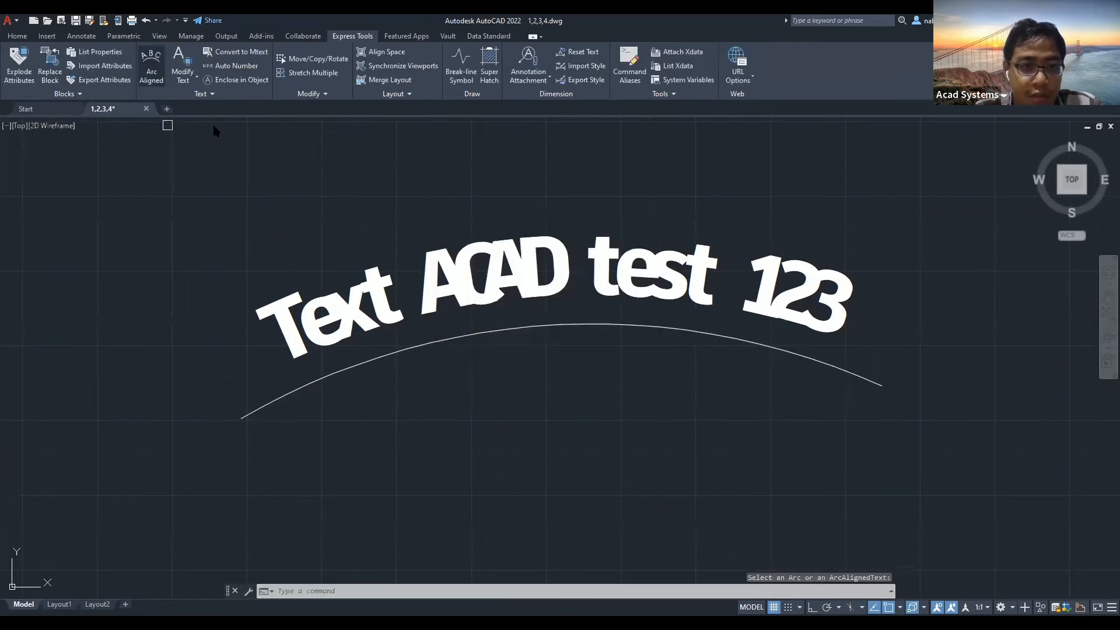
click(167, 126)
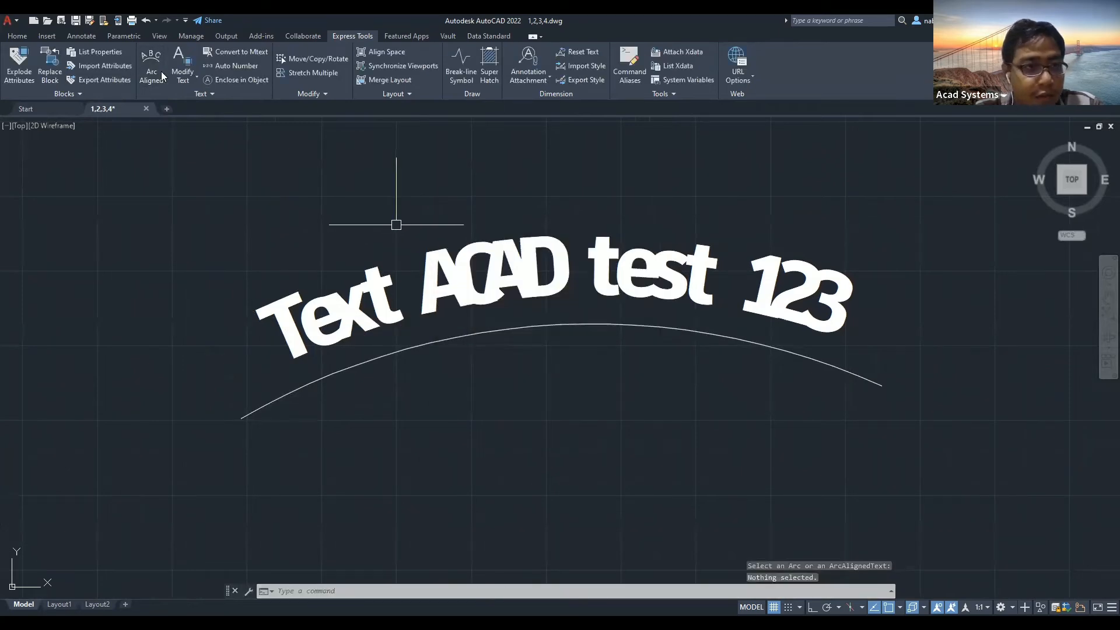
click(341, 307)
double_click(608, 358)
text(20)
double_click(590, 375)
text(10)
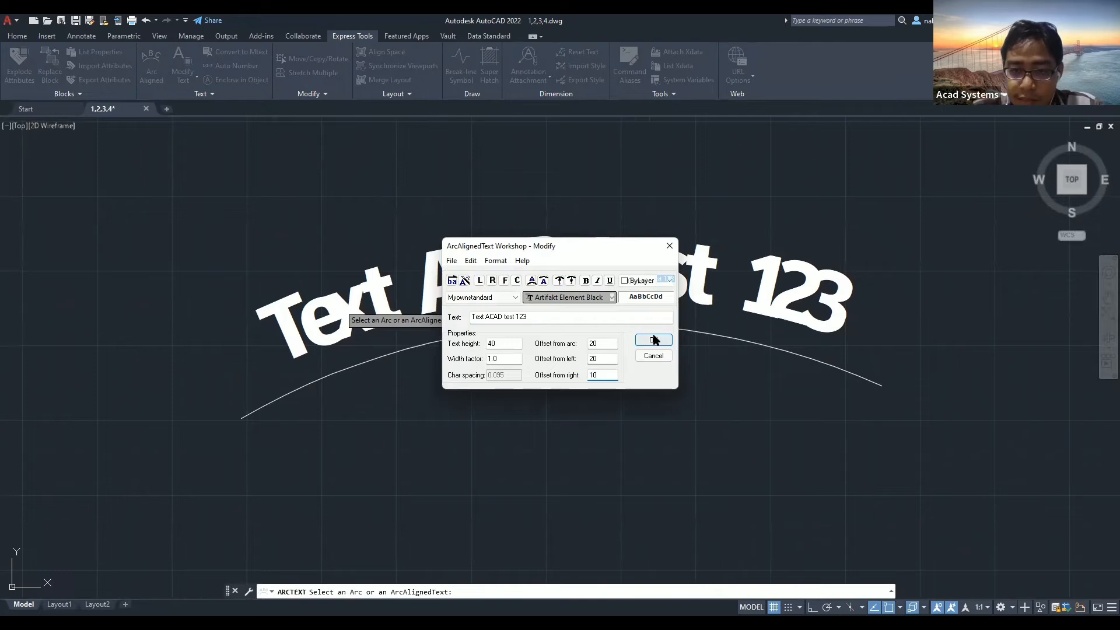
click(654, 340)
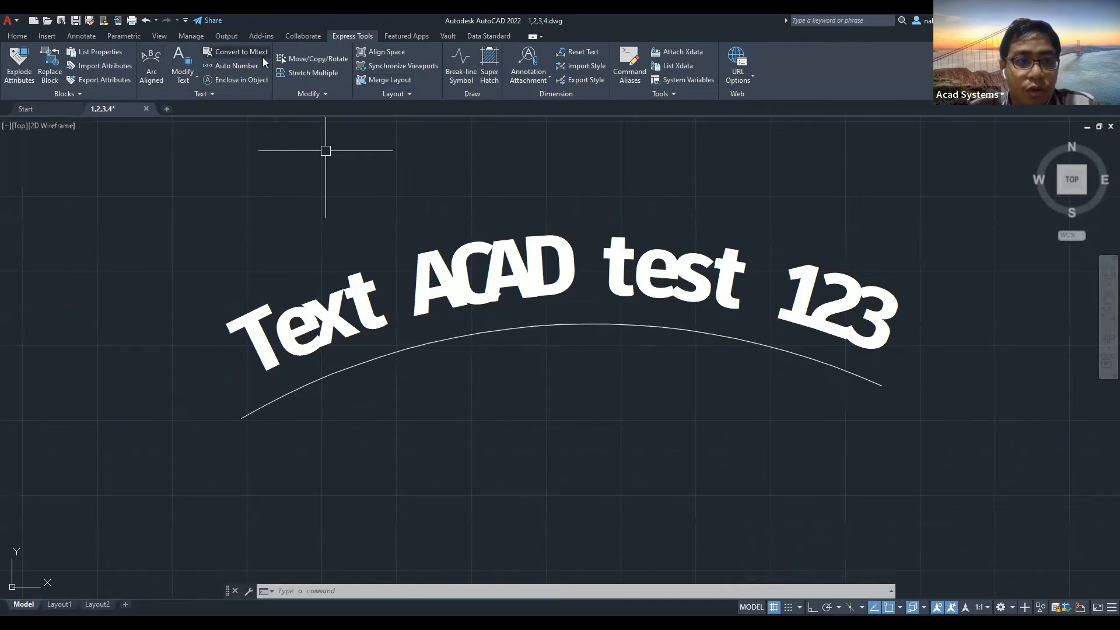
click(192, 77)
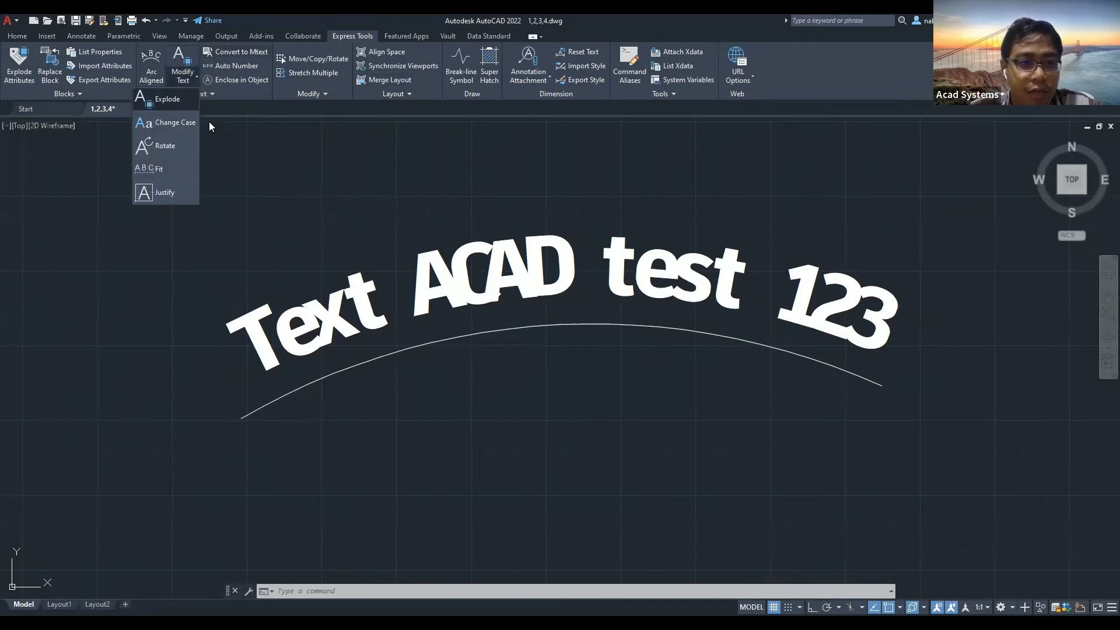
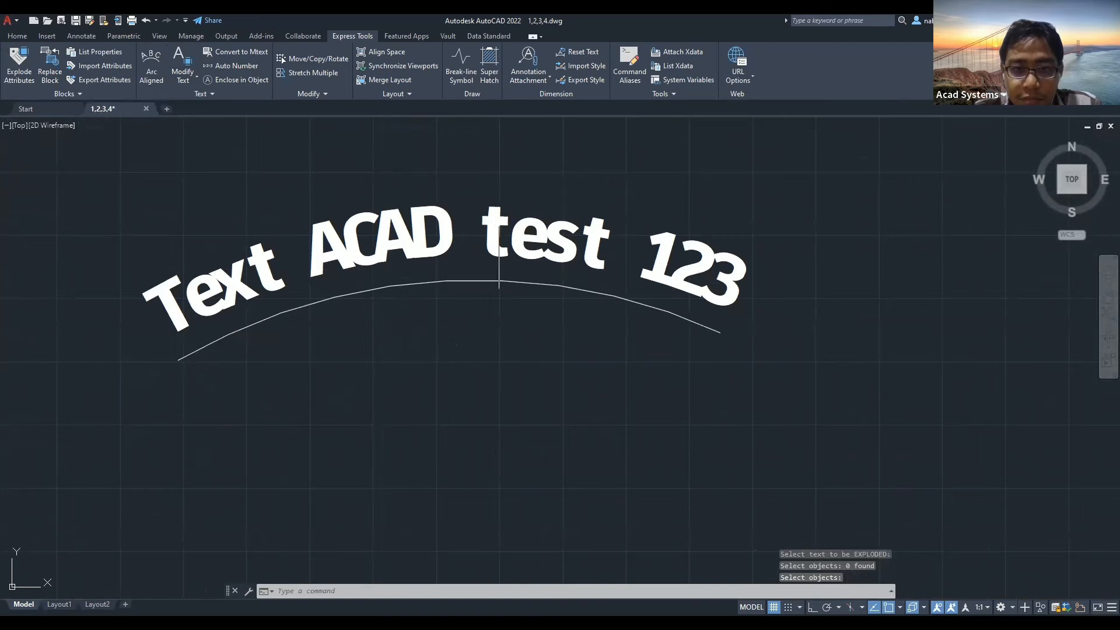
Select the curved 'Text ACAD test 123' arc-aligned text.
double_click(391, 228)
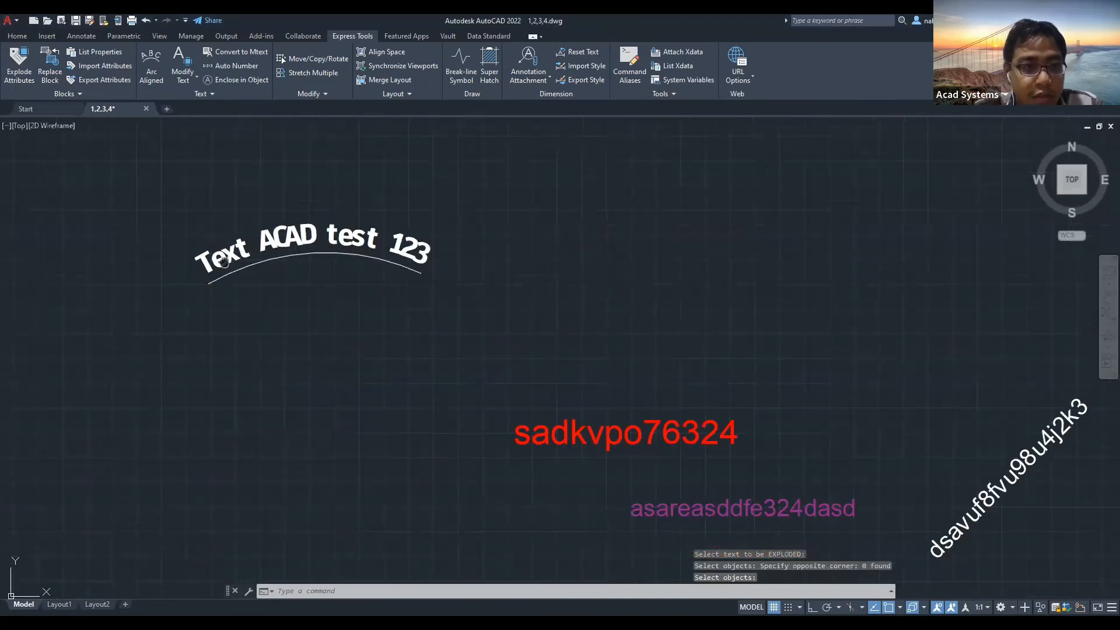
Start Explode Text and frame the red text 'sadkvpo76324' in the view.
middle_drag(220, 260, 207, 313)
click(180, 83)
click(174, 125)
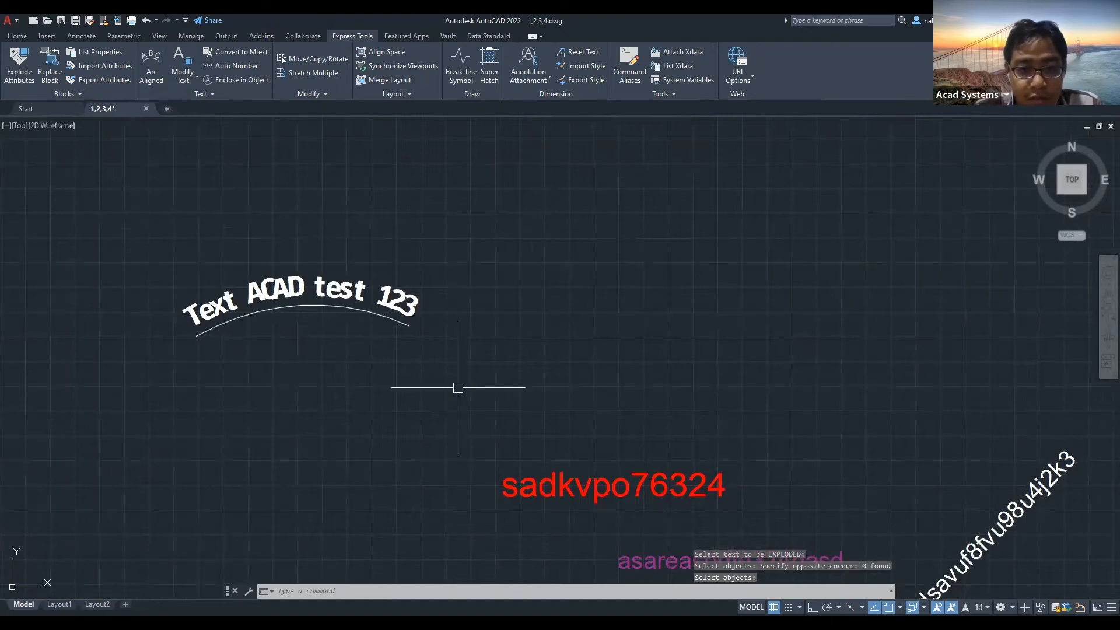
middle_drag(404, 336, 489, 402)
middle_drag(691, 494, 402, 327)
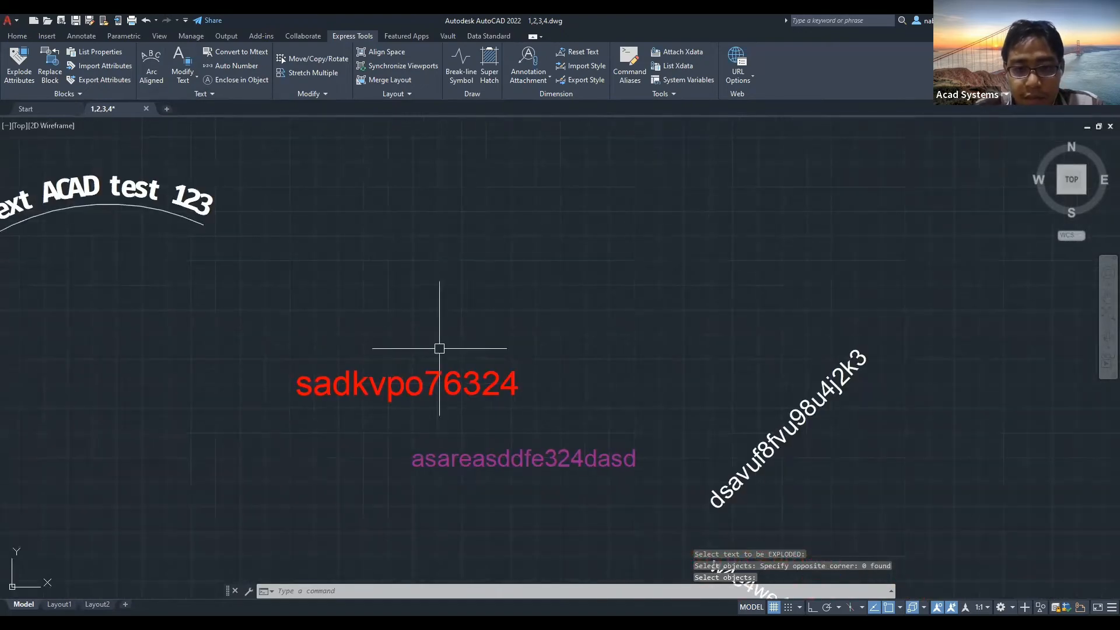
scroll(437, 360, up, 4)
middle_drag(355, 365, 405, 244)
Explode the red text 'sadkvpo76324' into outline lines.
click(190, 83)
click(177, 120)
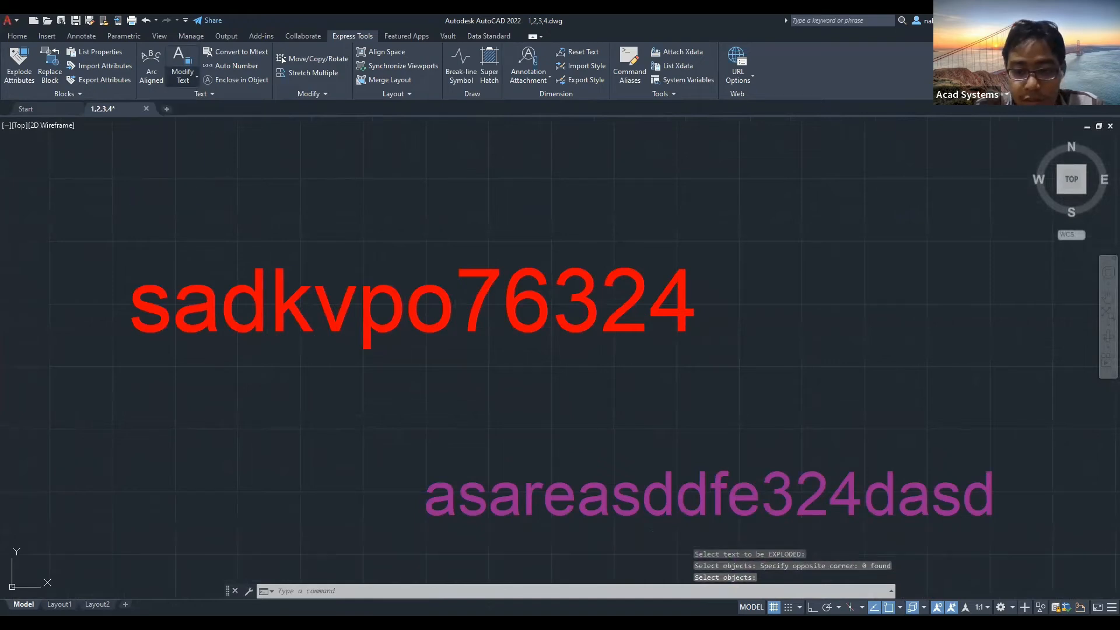
click(103, 233)
click(749, 378)
key(Return)
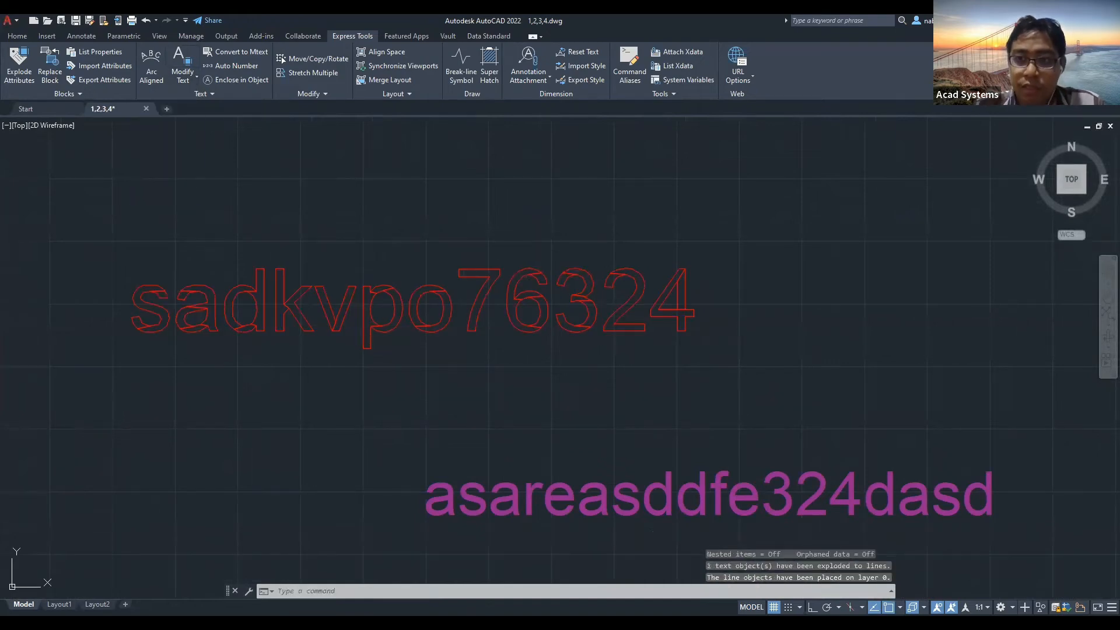
Zoom in to inspect the exploded letters 'sadkv'.
scroll(172, 324, up, 4)
scroll(172, 324, up, 2)
middle_drag(289, 327, 613, 332)
scroll(300, 317, down, 2)
scroll(268, 282, up, 2)
scroll(247, 260, up, 4)
Try Trim with its O mode option, cancel it, and bring up the workspace choices.
click(18, 36)
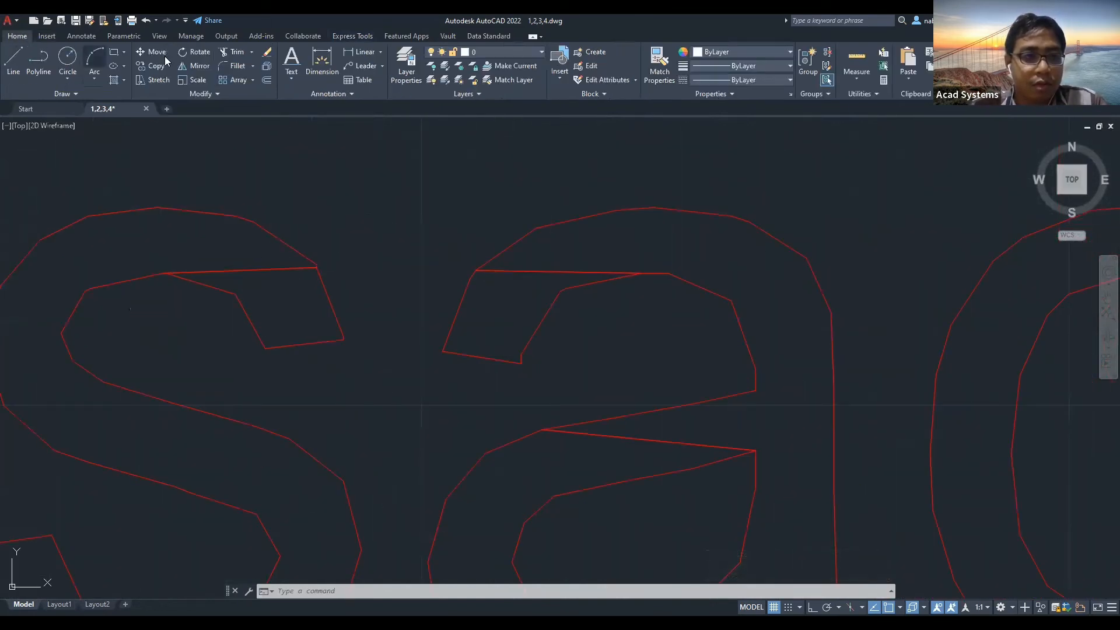
click(228, 52)
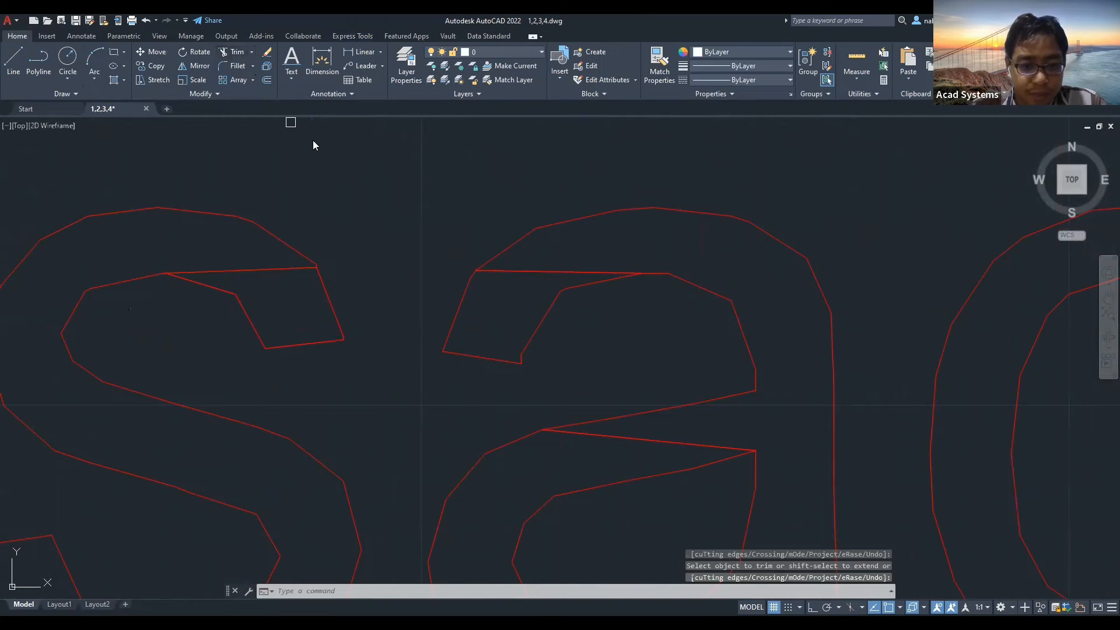
text(o)
key(Return)
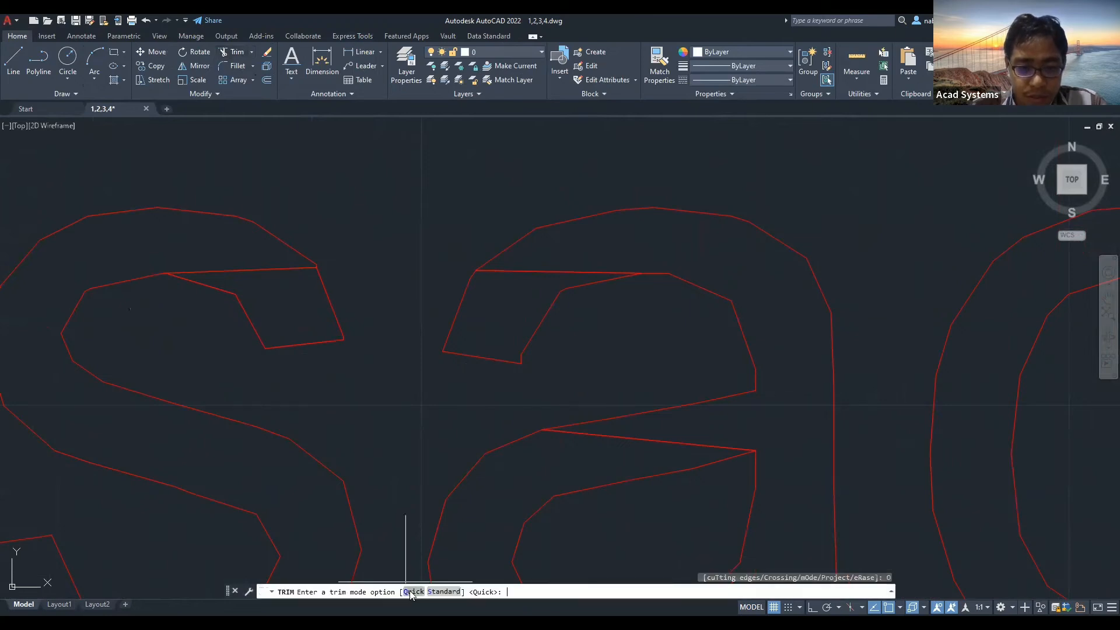
key(Escape)
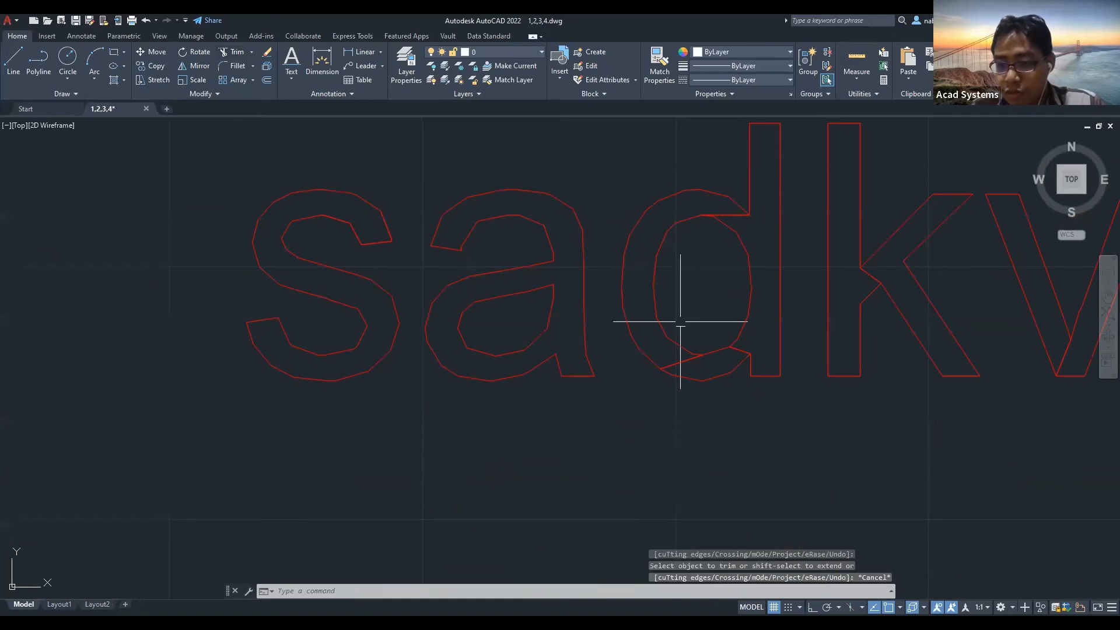
click(1001, 608)
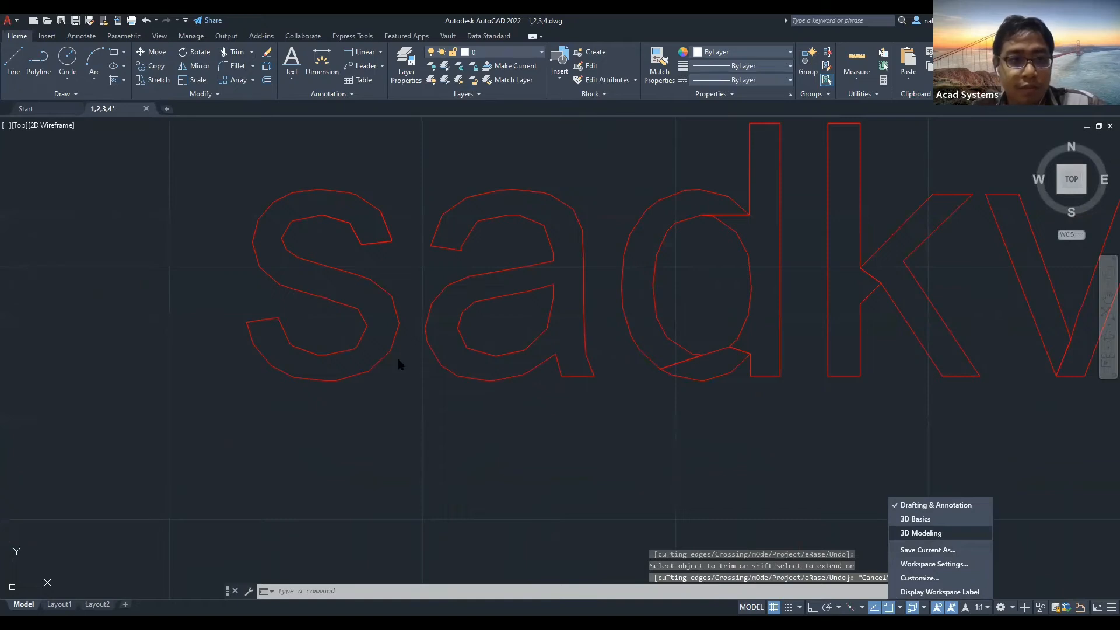
Orbit the drawing into a tilted 3D view of the extruded letter s.
key(Escape)
scroll(309, 298, down, 2)
shift+middle_drag(281, 222, 233, 125)
mouse_move(315, 291)
shift+middle_down()
mouse_move(309, 283)
mouse_move(311, 344)
shift+middle_up()
scroll(311, 292, up, 2)
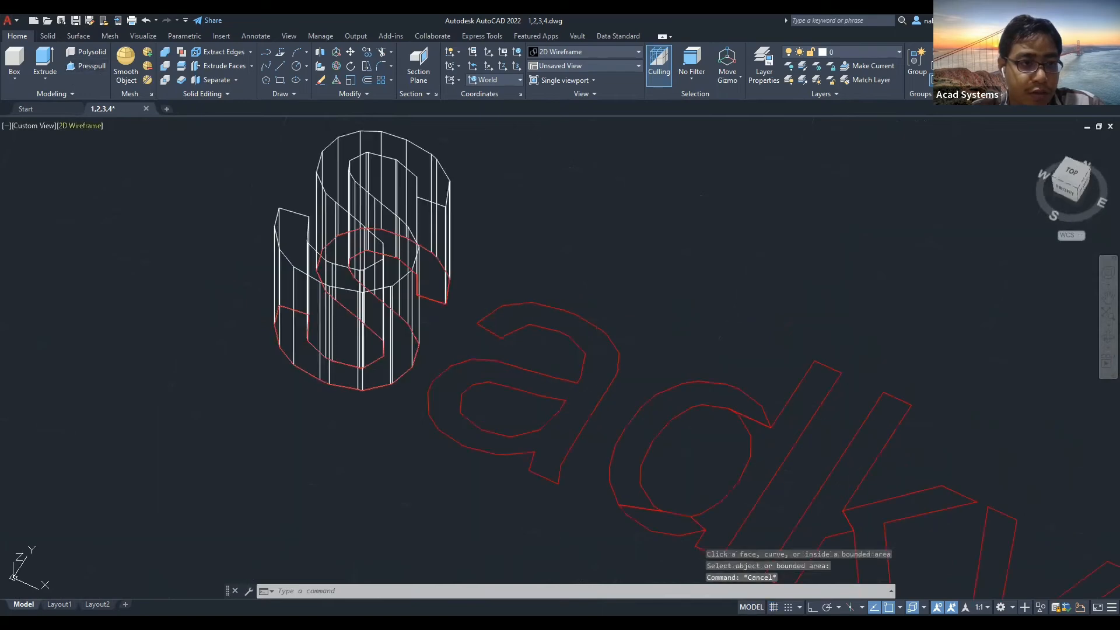
View the extruded s in Shaded style, then return to 2D Wireframe.
click(88, 125)
click(130, 204)
shift+middle_drag(182, 280, 173, 338)
mouse_move(93, 125)
shift+middle_down()
mouse_move(98, 204)
mouse_move(60, 121)
mouse_move(69, 125)
shift+middle_up()
click(68, 124)
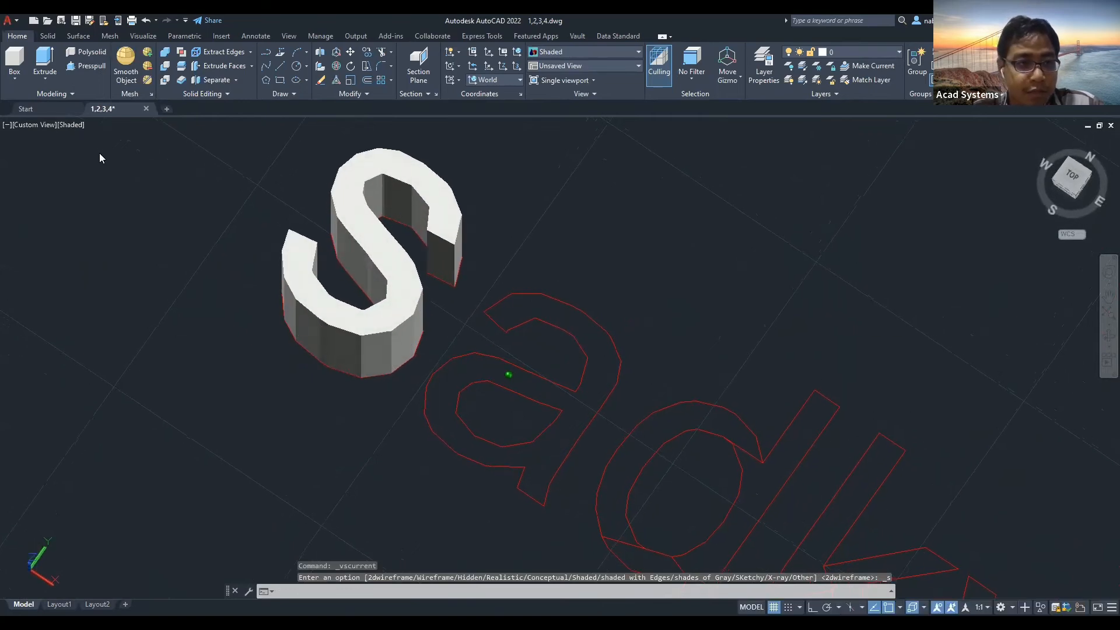
click(100, 154)
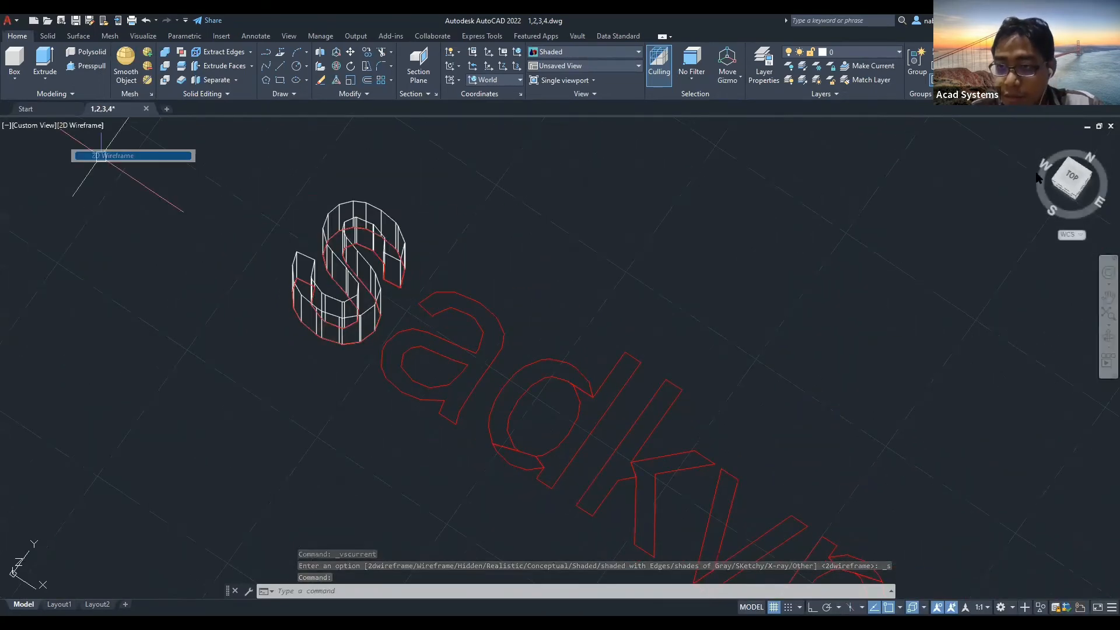
scroll(718, 433, down, 8)
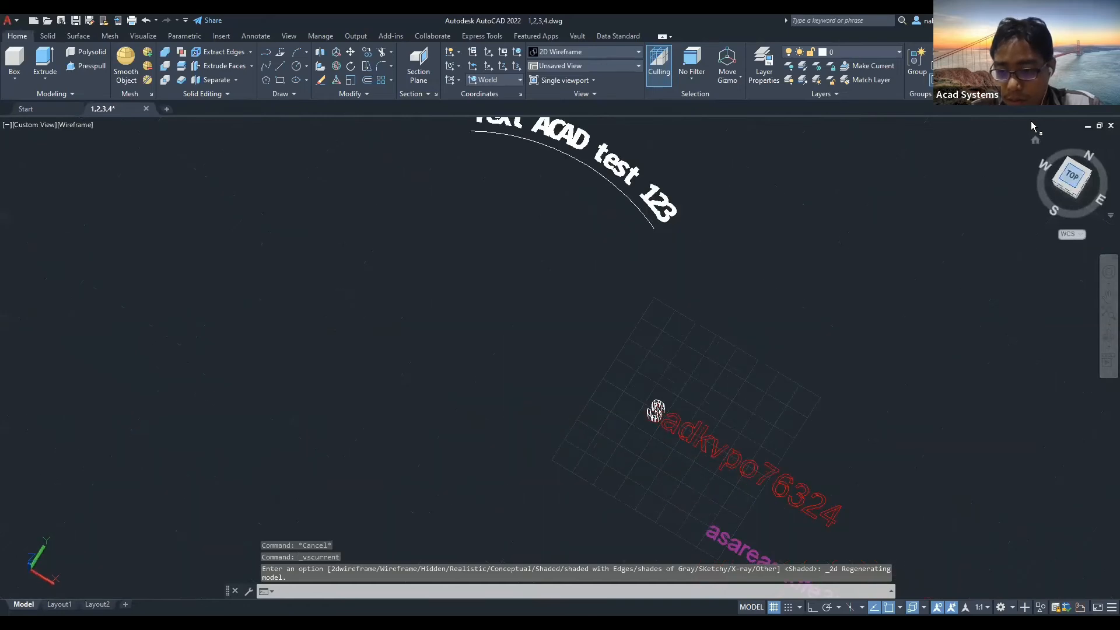
Change the magenta text to UPPERCASE with Express Tools Change Case.
middle_drag(425, 261, 414, 373)
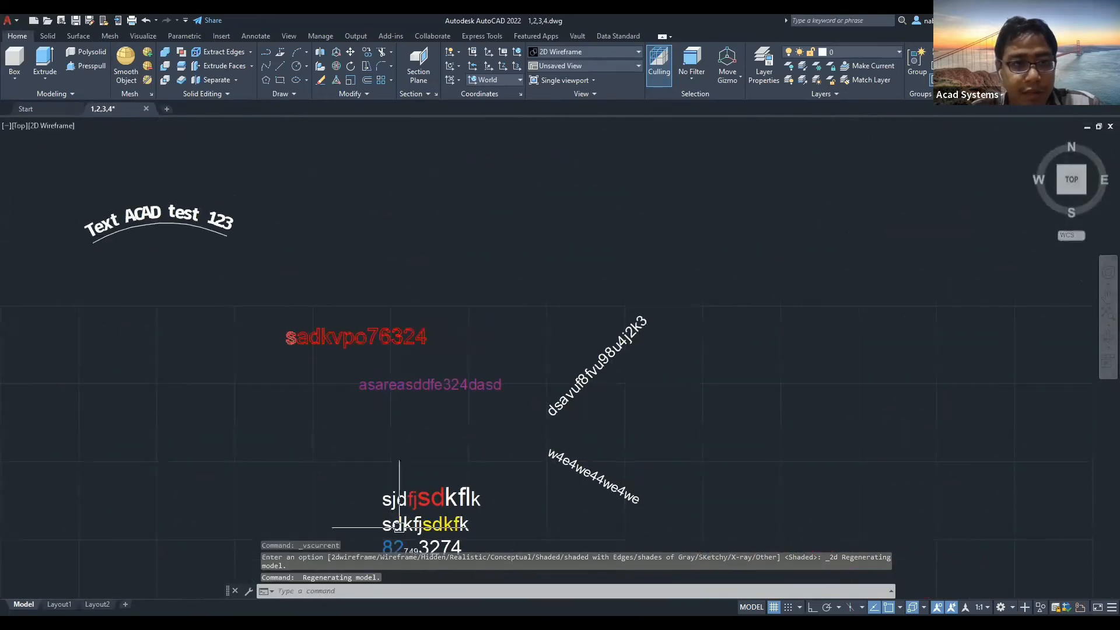
scroll(412, 371, up, 2)
click(491, 37)
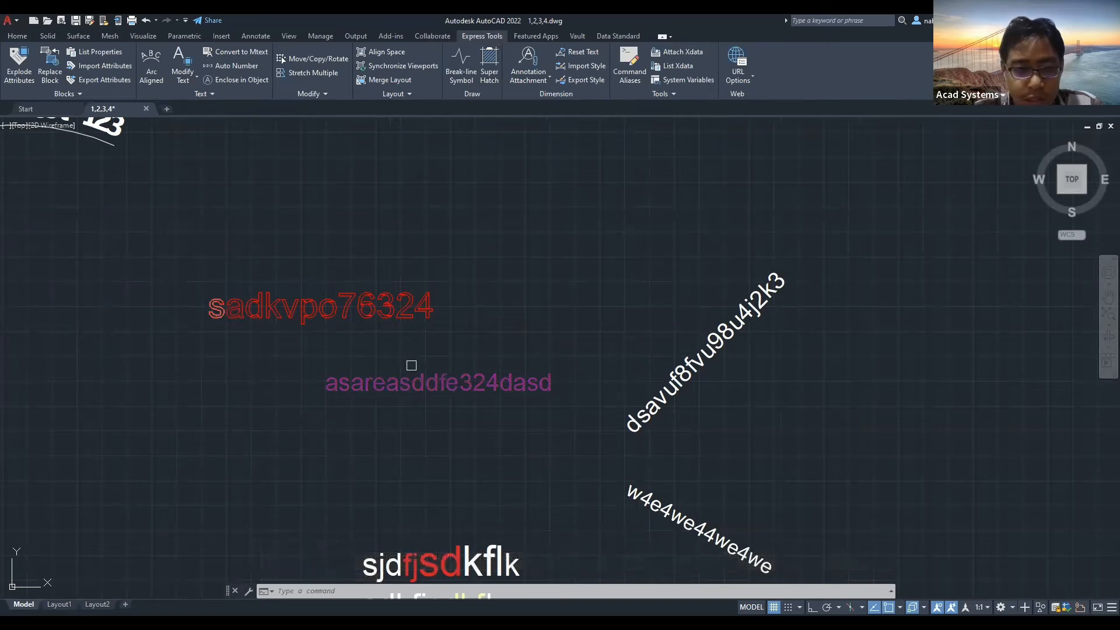
scroll(411, 362, up, 4)
click(178, 78)
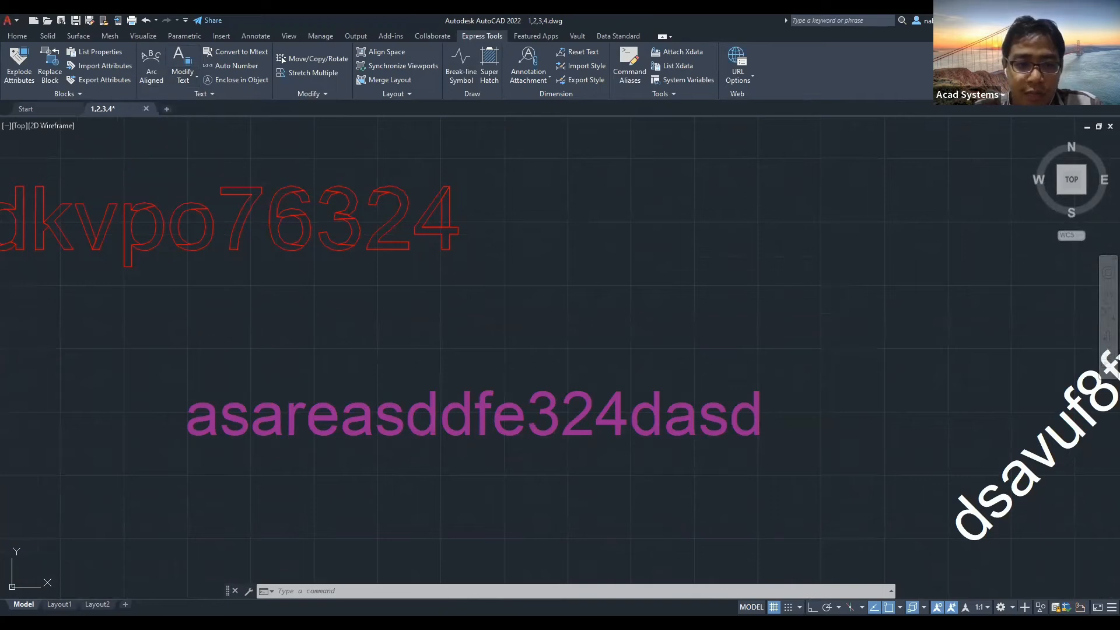
key(Return)
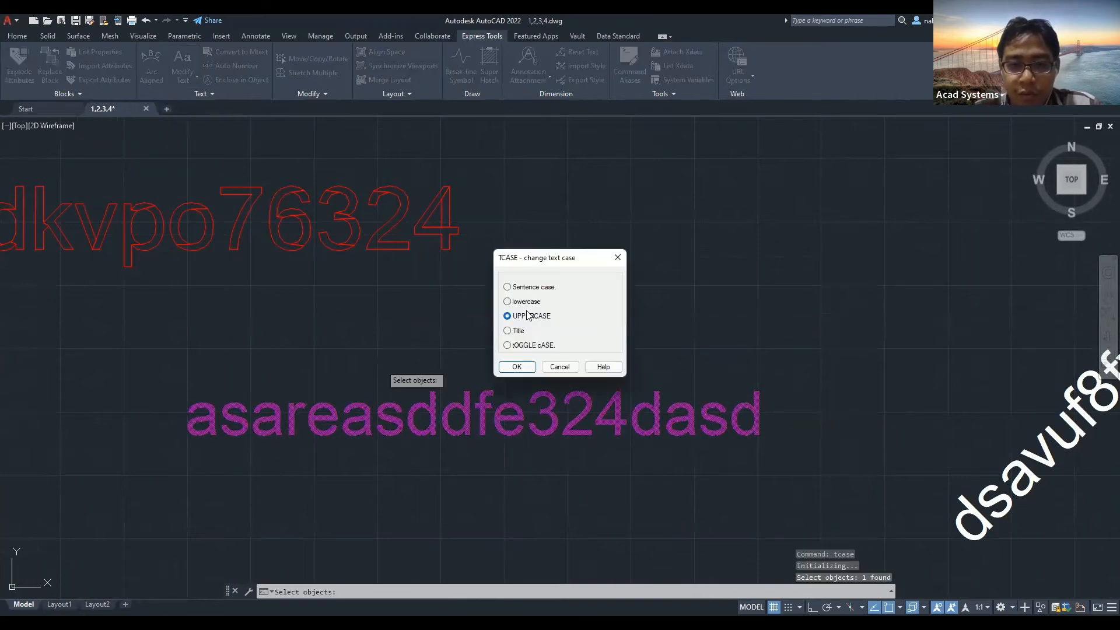
key(Return)
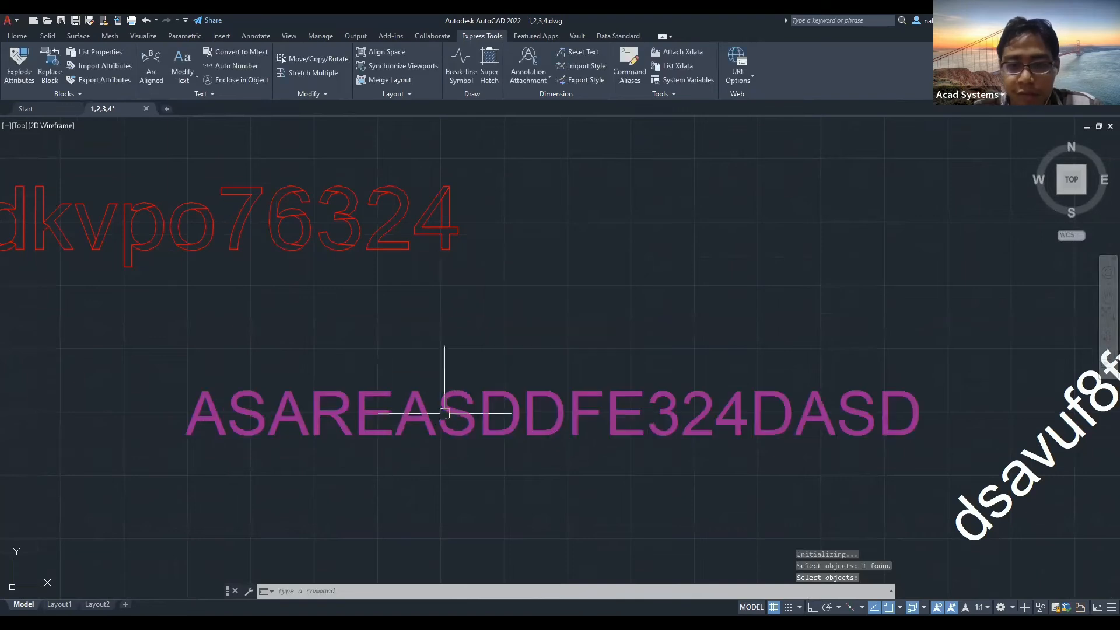
Change the magenta text to Sentence case, reading 'Asareasddfe324dasd'.
click(183, 82)
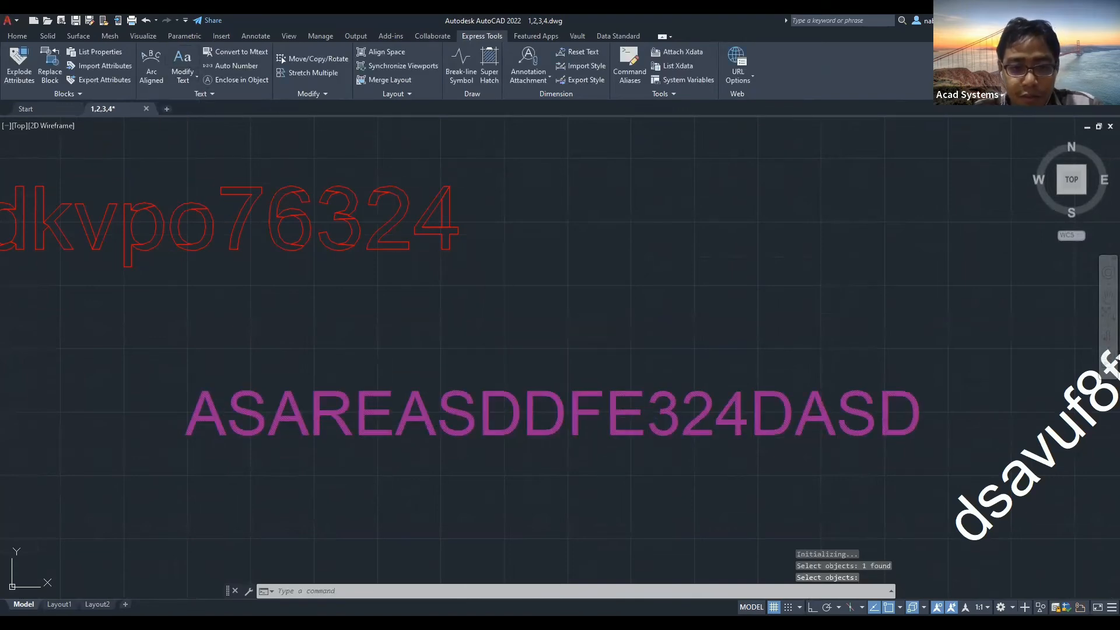
key(Return)
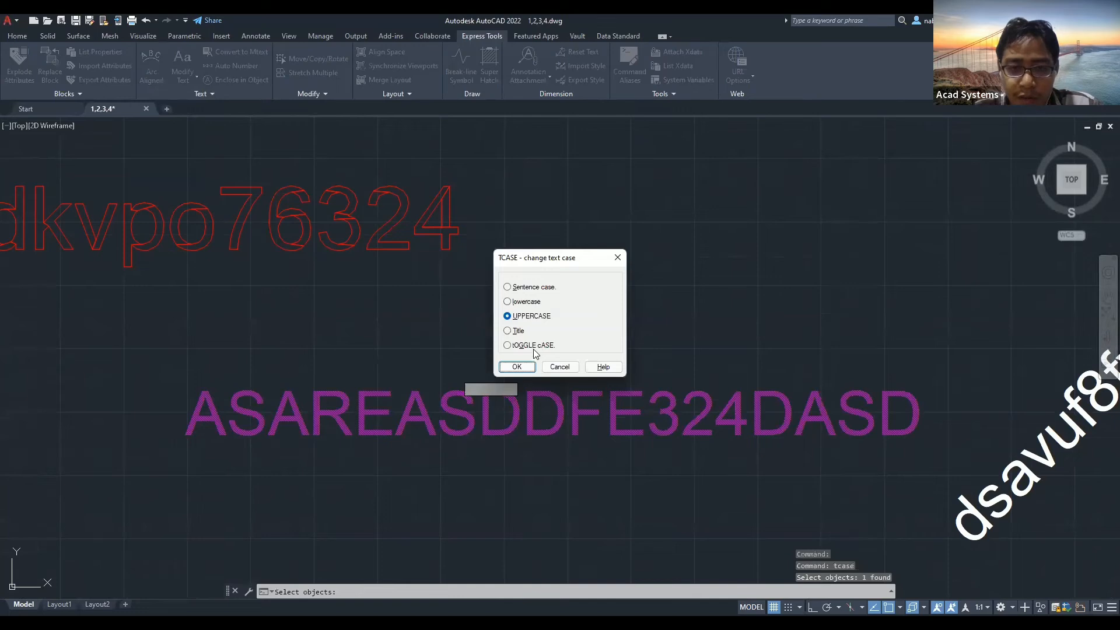
click(528, 288)
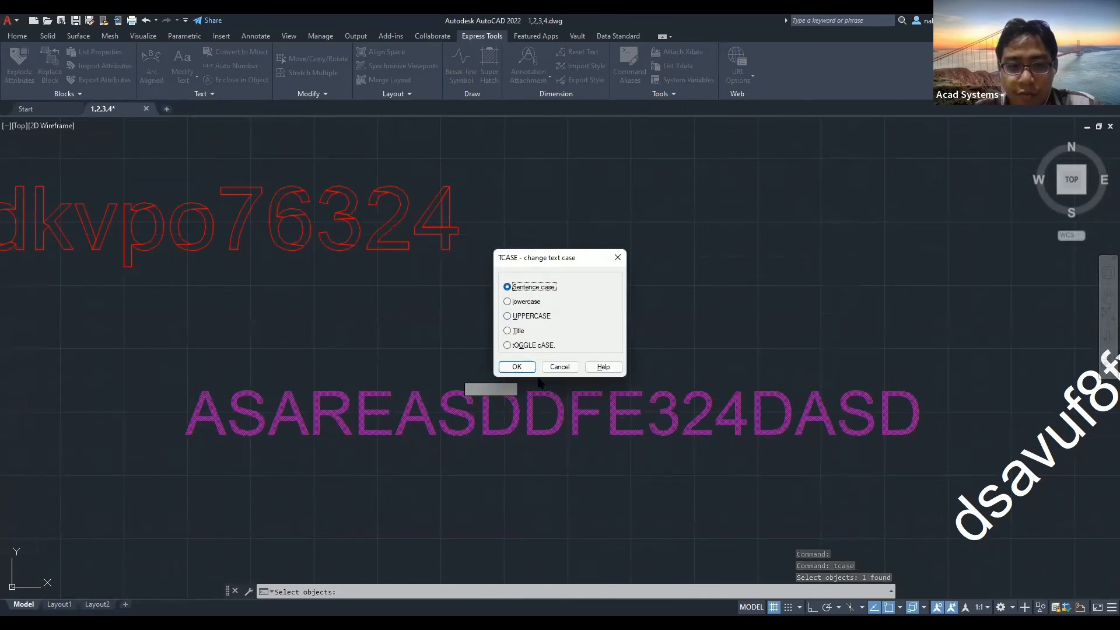
click(517, 367)
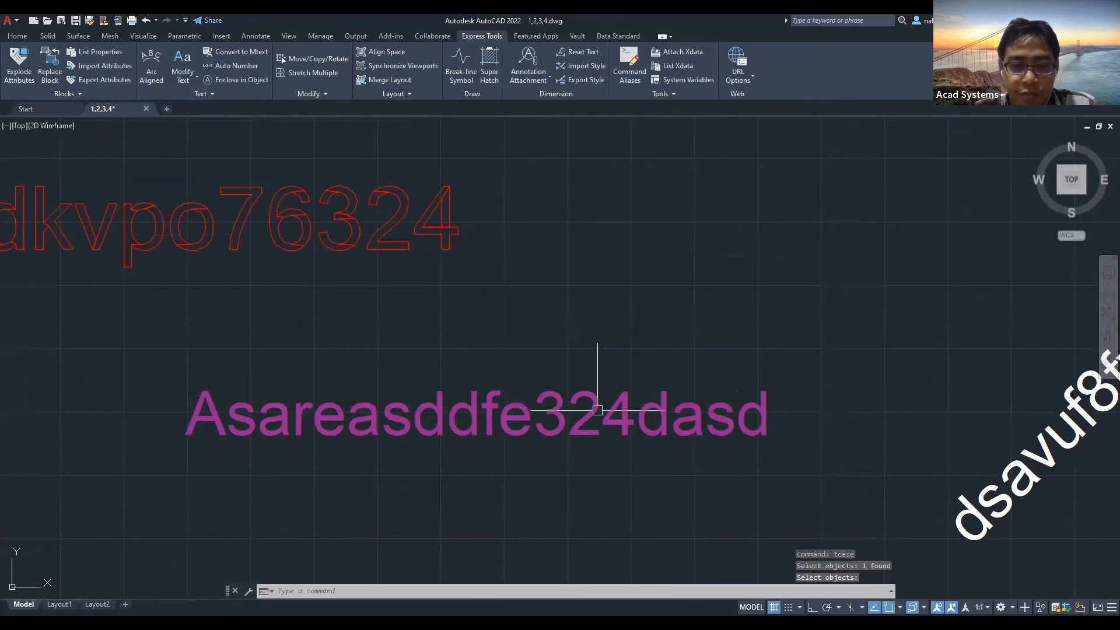
Rotate the magenta 'Asareasddfe324dasd' text onto a diagonal rising to the right.
scroll(507, 413, down, 2)
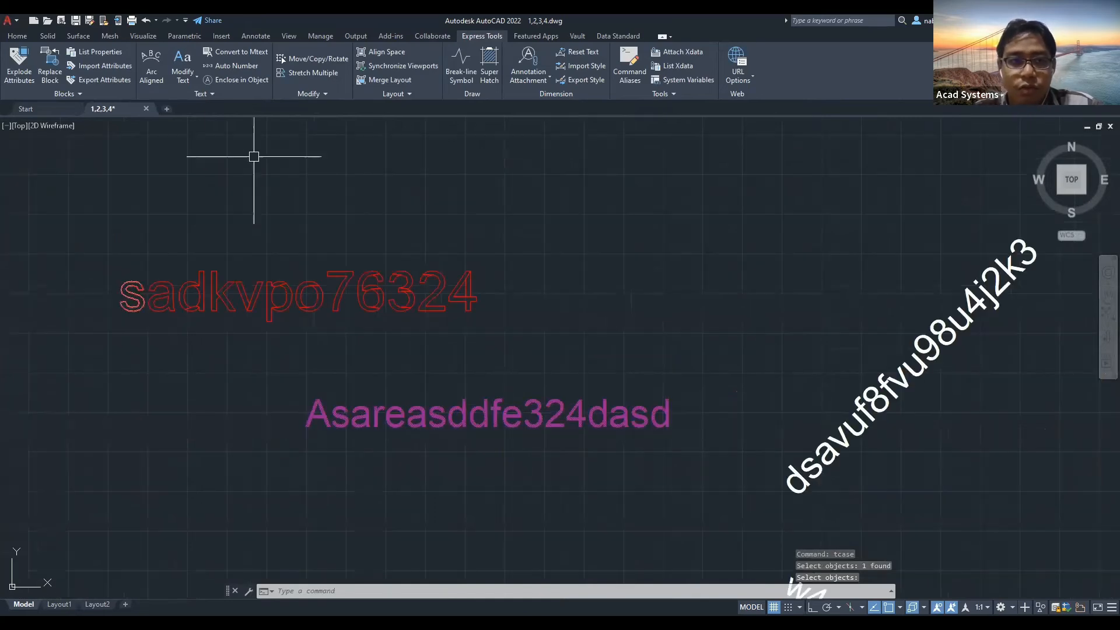
click(188, 79)
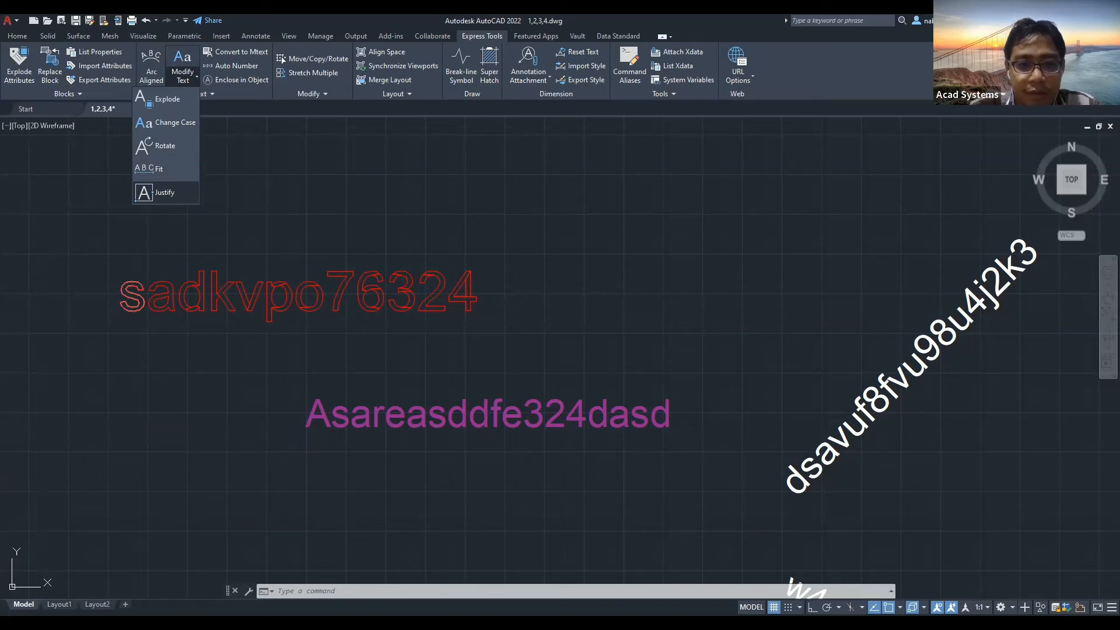
key(Escape)
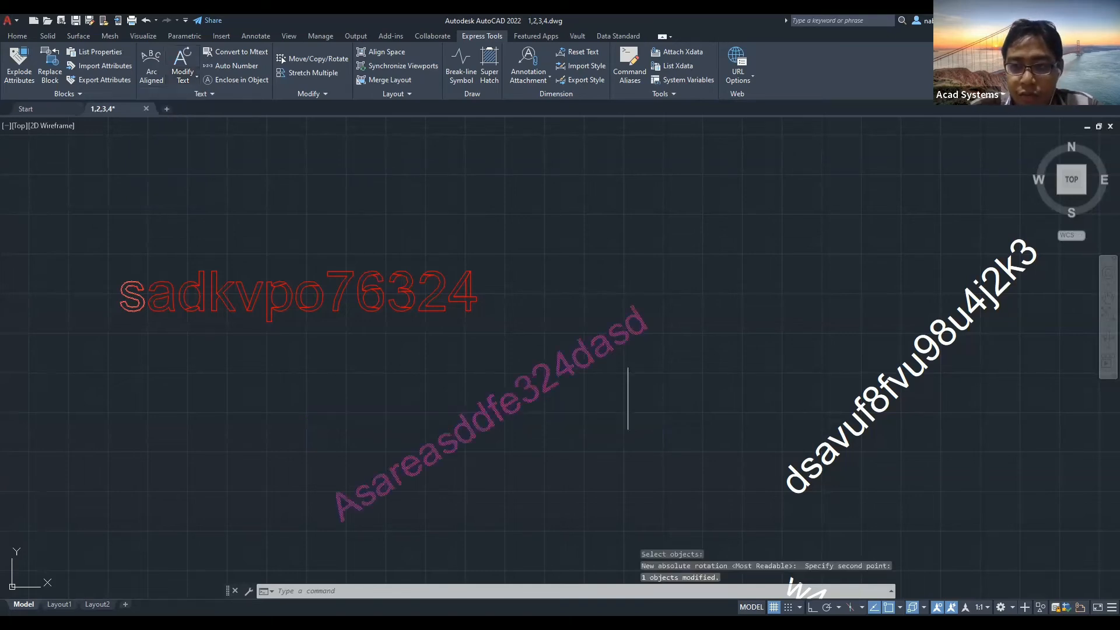
scroll(442, 385, down, 3)
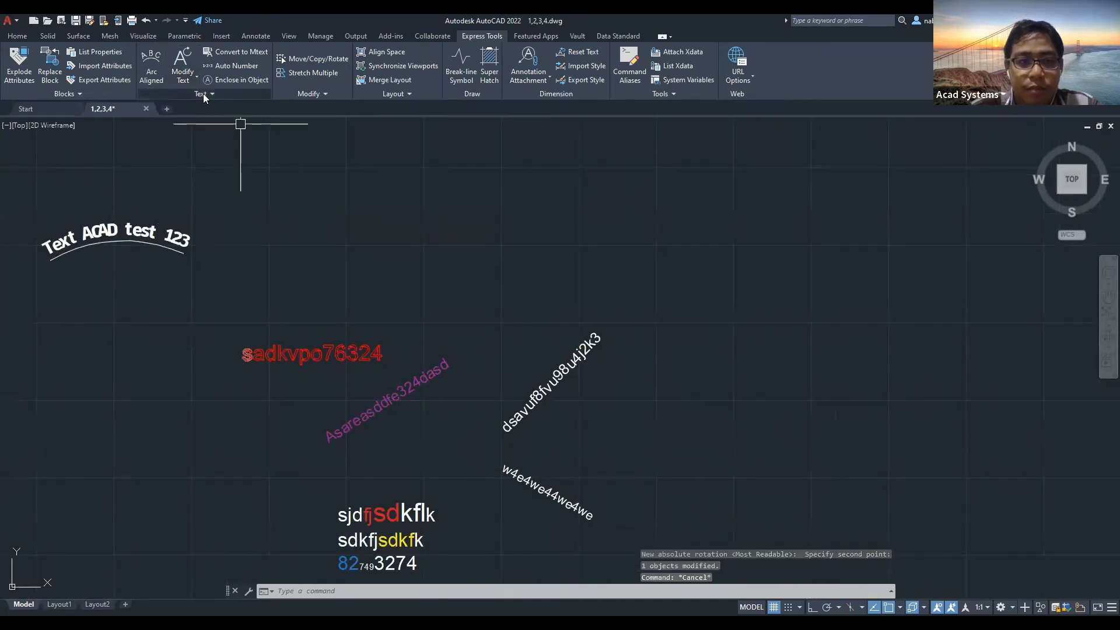
Pan and zoom around the drawing to frame the long CAD-software paragraph.
click(203, 94)
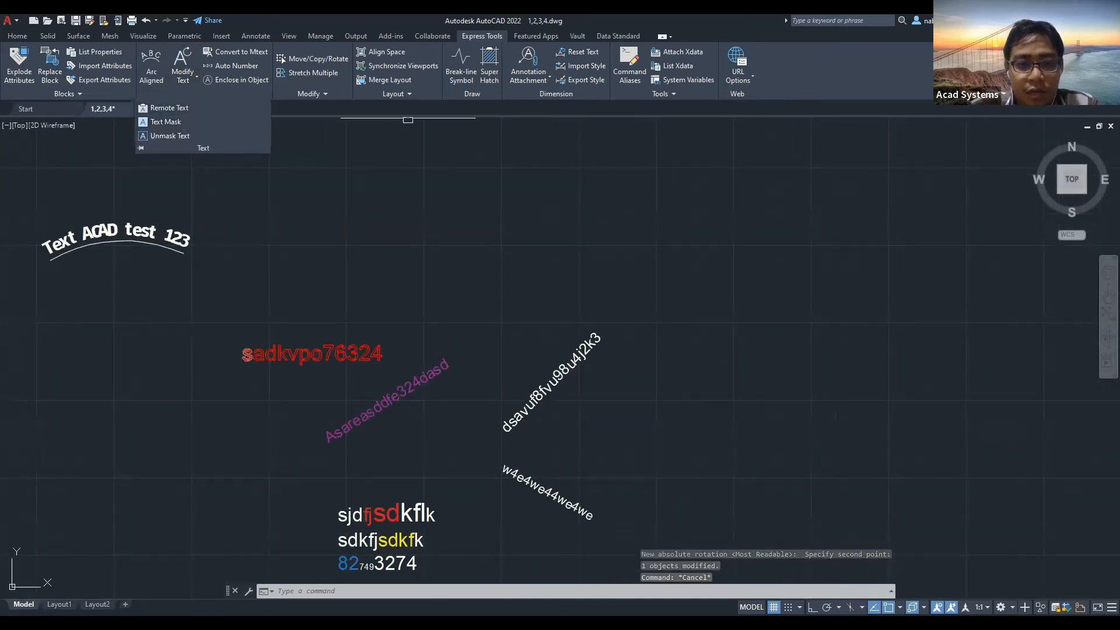
scroll(513, 370, down, 4)
middle_drag(392, 370, 608, 341)
middle_drag(431, 409, 622, 342)
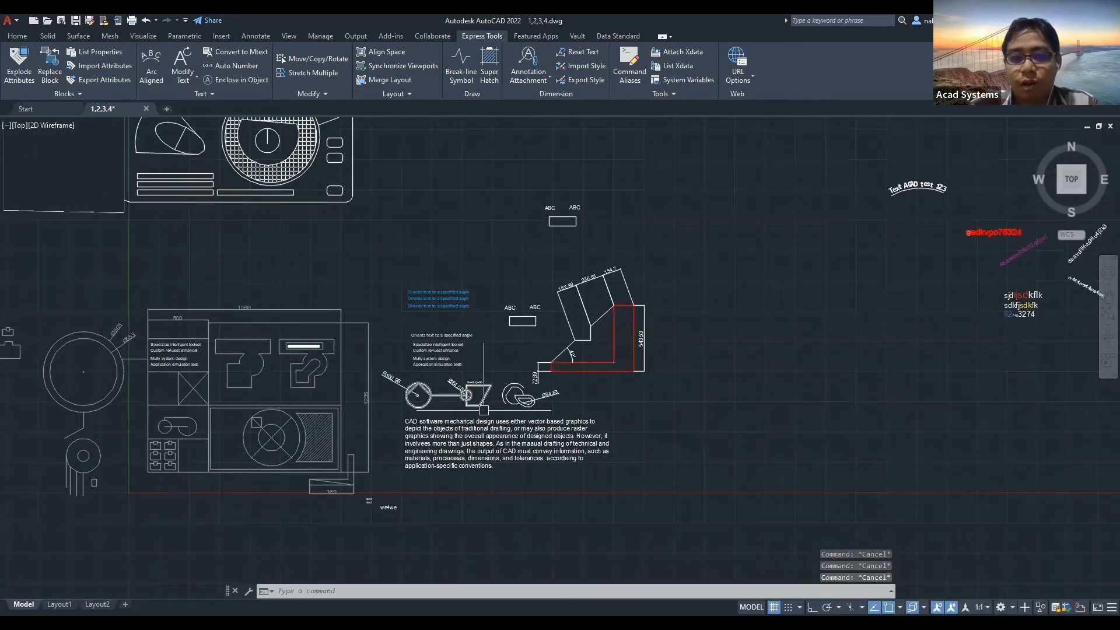
scroll(484, 406, up, 3)
scroll(483, 443, up, 3)
mouse_move(400, 433)
middle_down()
mouse_move(795, 367)
mouse_move(737, 385)
middle_up()
scroll(584, 399, down, 3)
scroll(487, 300, down, 3)
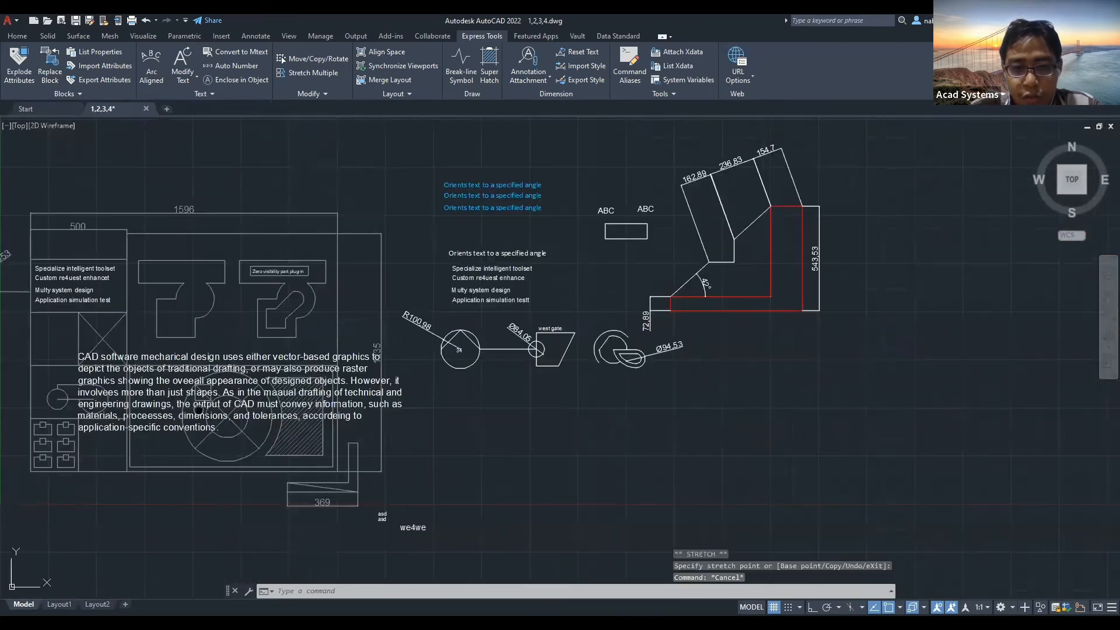
mouse_move(251, 404)
middle_down()
mouse_move(420, 384)
mouse_move(645, 381)
middle_up()
scroll(524, 384, up, 5)
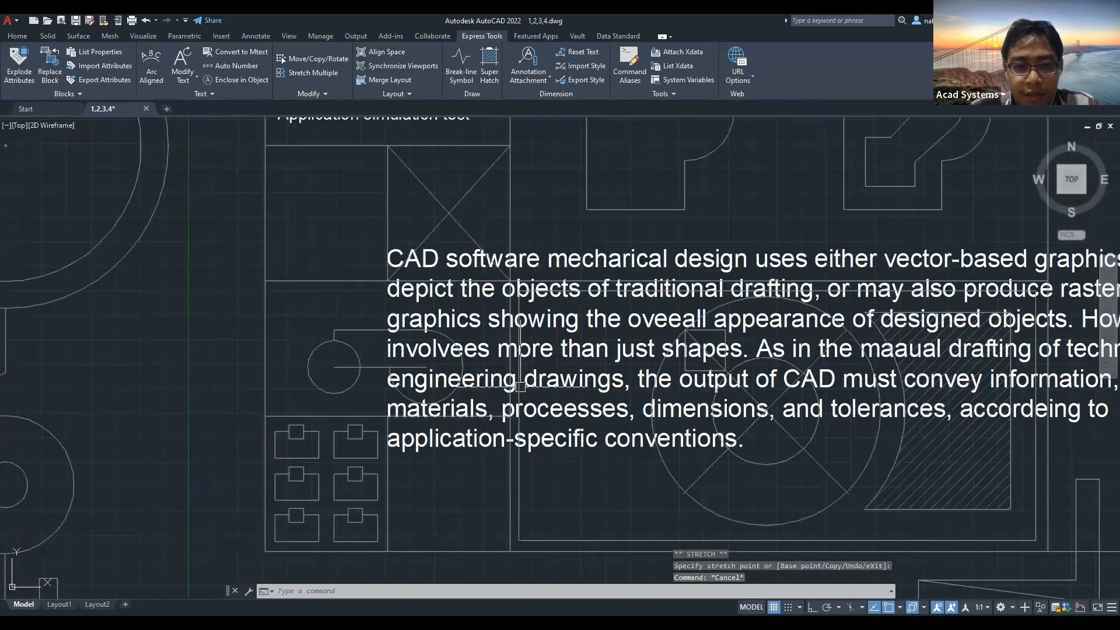
scroll(341, 338, down, 4)
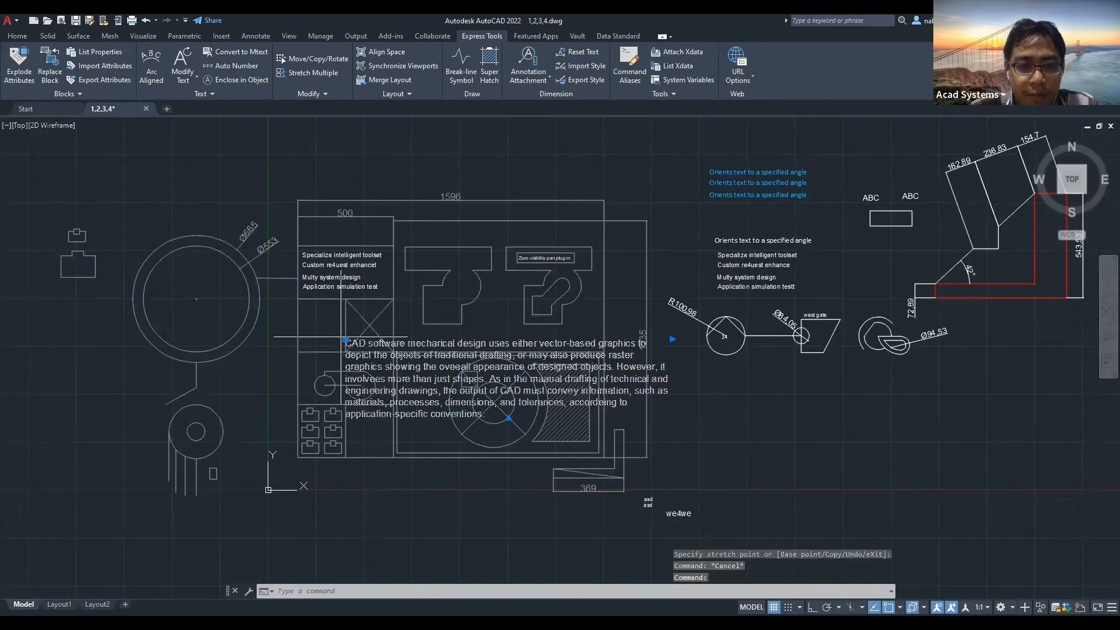
middle_drag(319, 250, 256, 278)
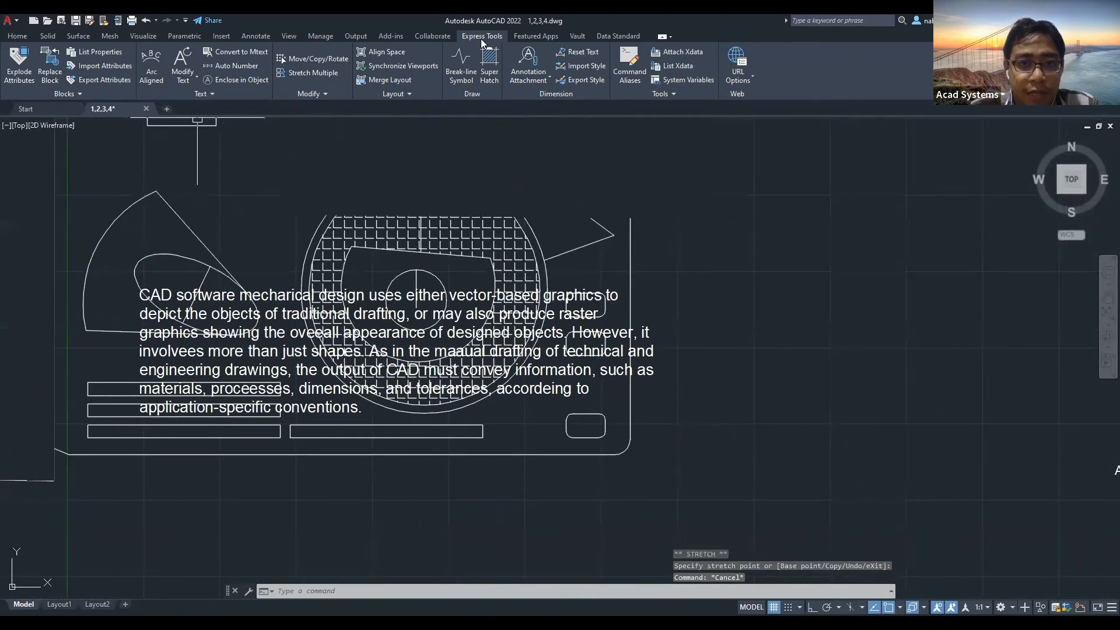
Apply a Text Mask behind the CAD-software paragraph.
click(208, 93)
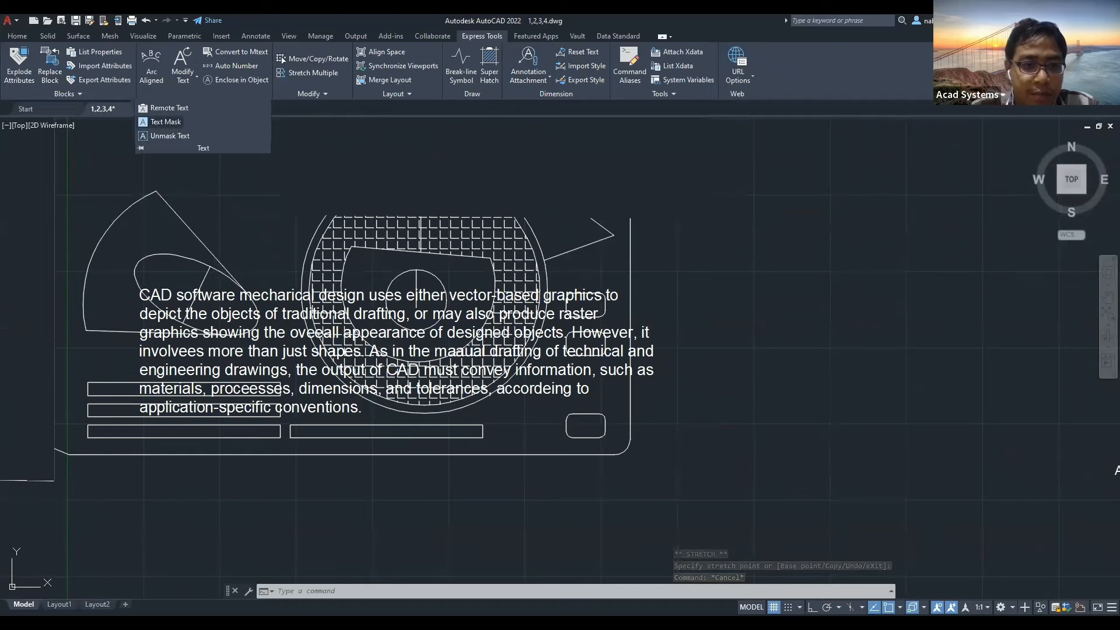
click(166, 122)
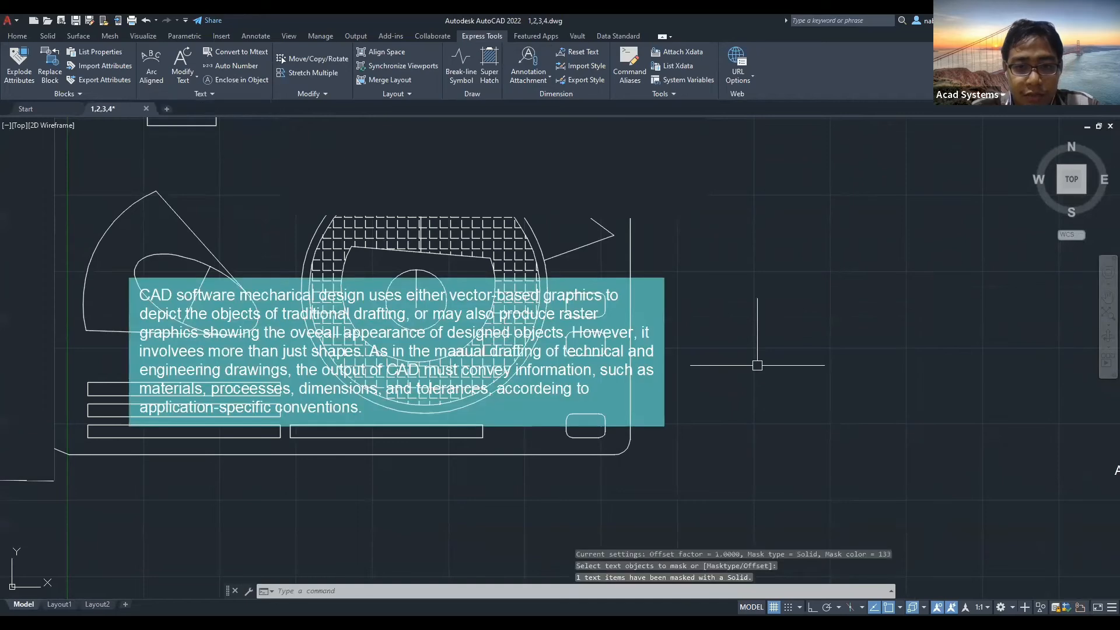
key(Escape)
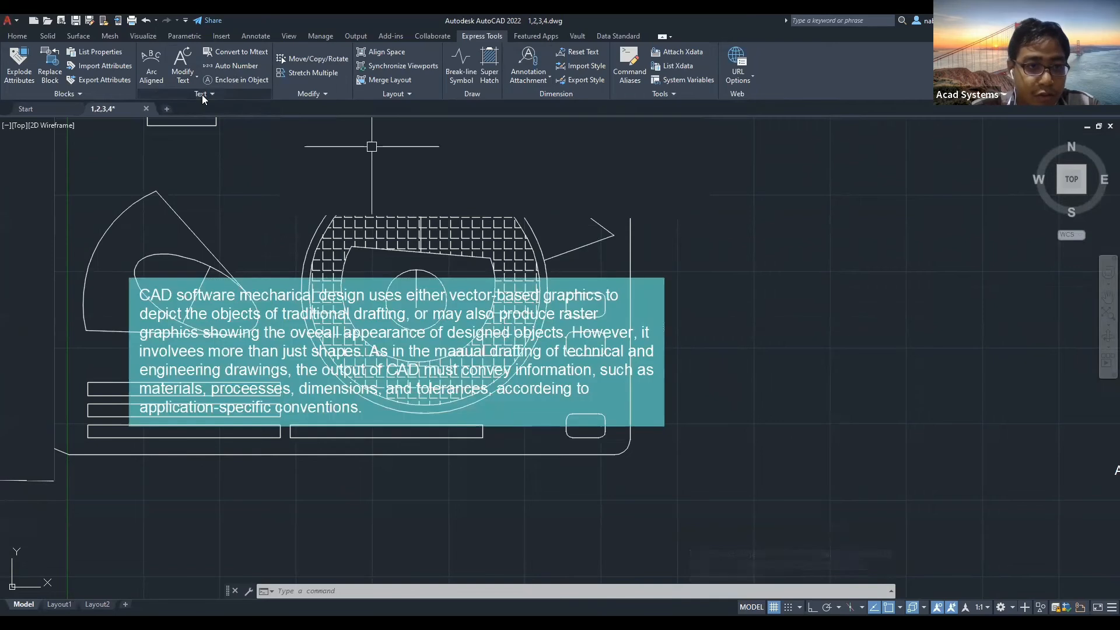
Set the text mask type to Wipeout with an offset factor of 2.
click(203, 94)
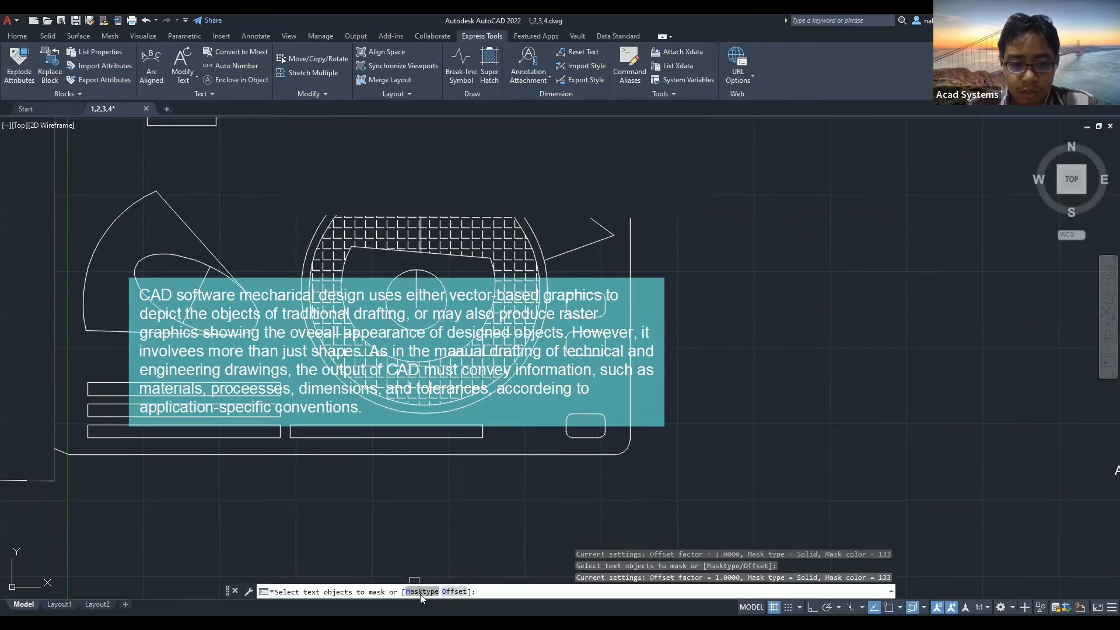
click(420, 593)
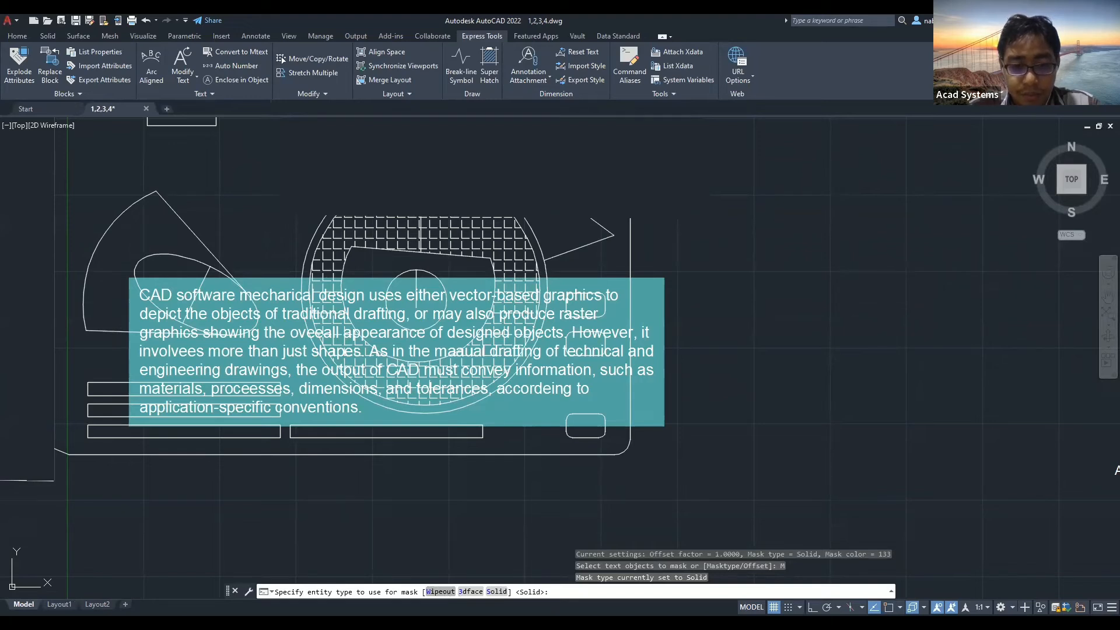
click(448, 592)
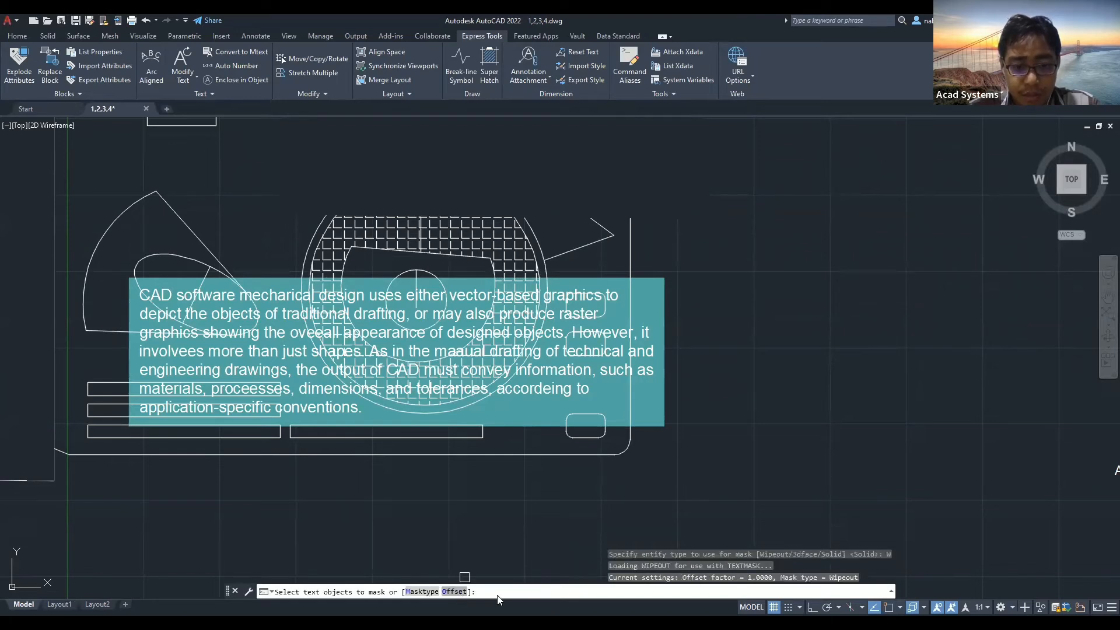
text(O)
key(Return)
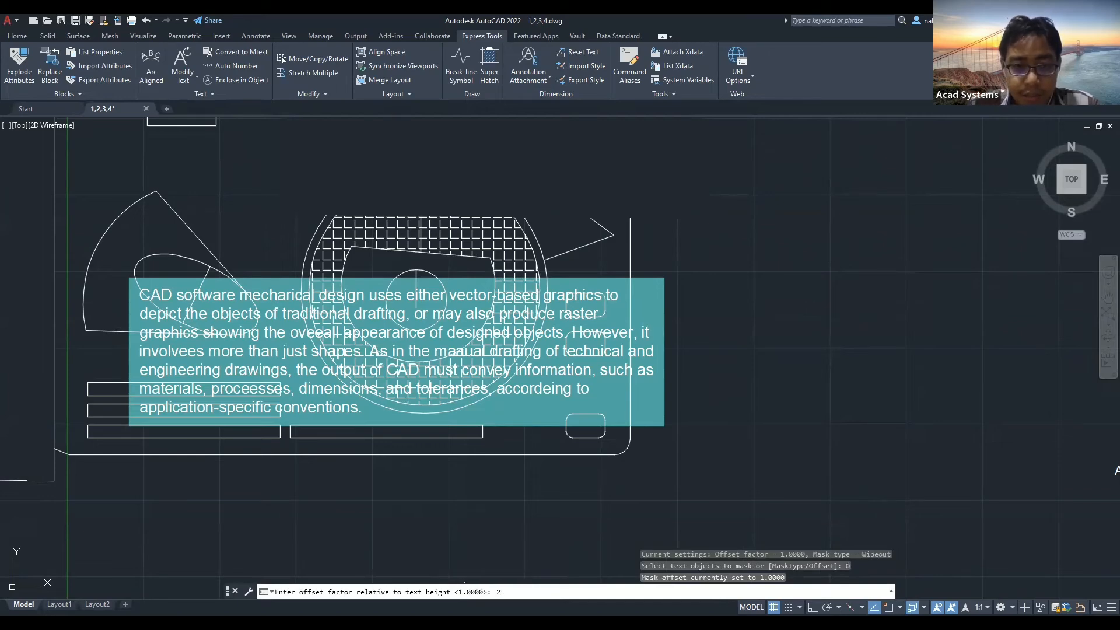
key(Return)
key(Return)
key(Escape)
Remove the paragraph's mask with Unmask Text and pan to the sample texts.
click(510, 319)
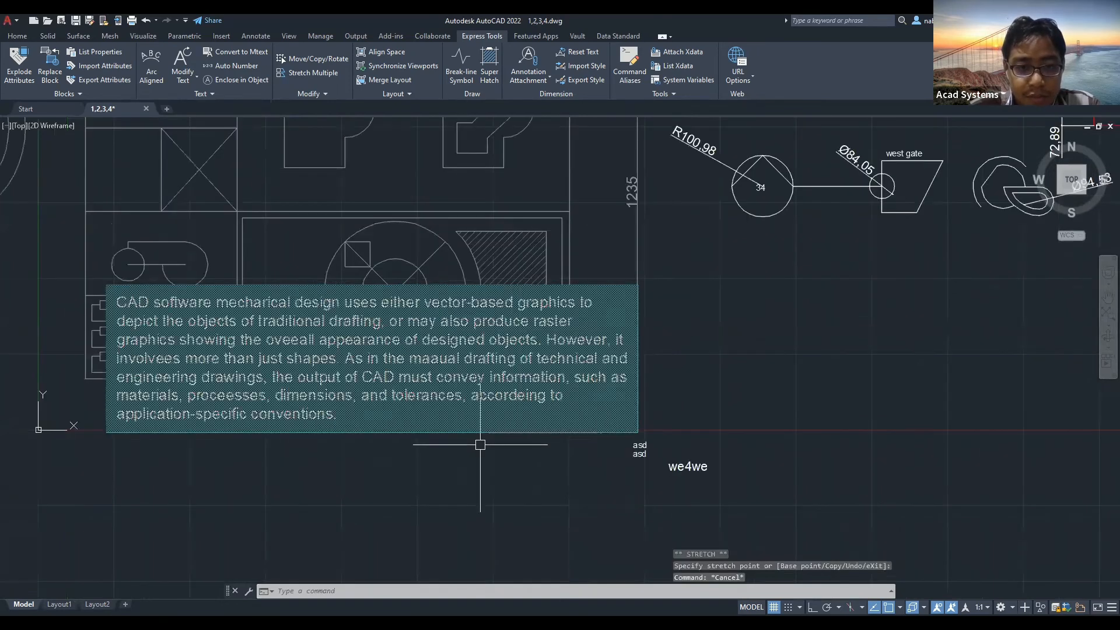
key(Escape)
click(208, 95)
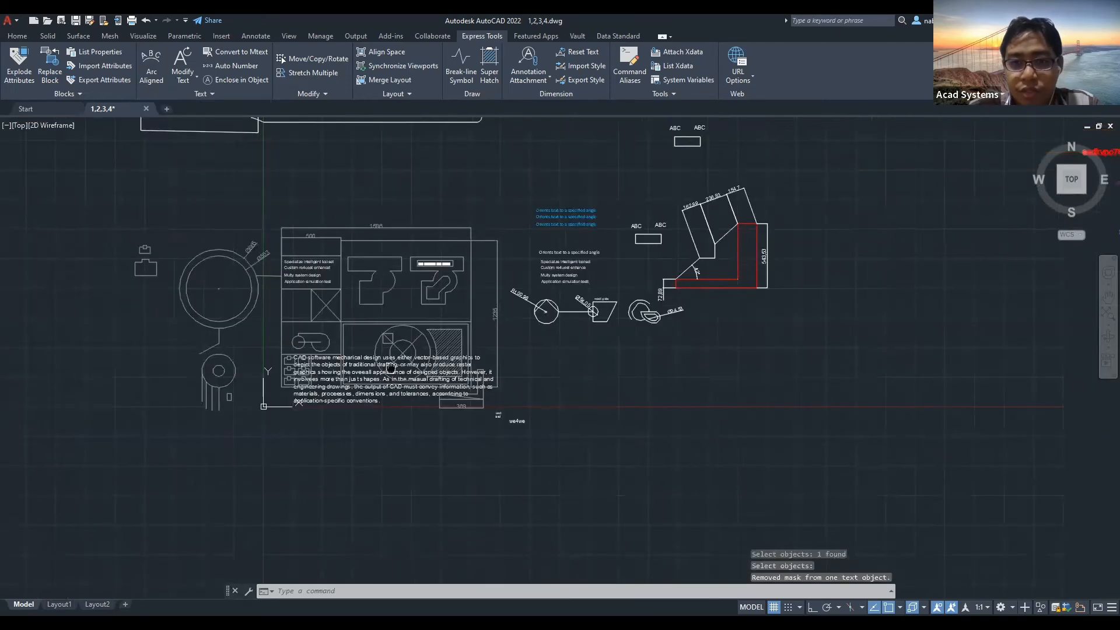
middle_drag(475, 119, 367, 168)
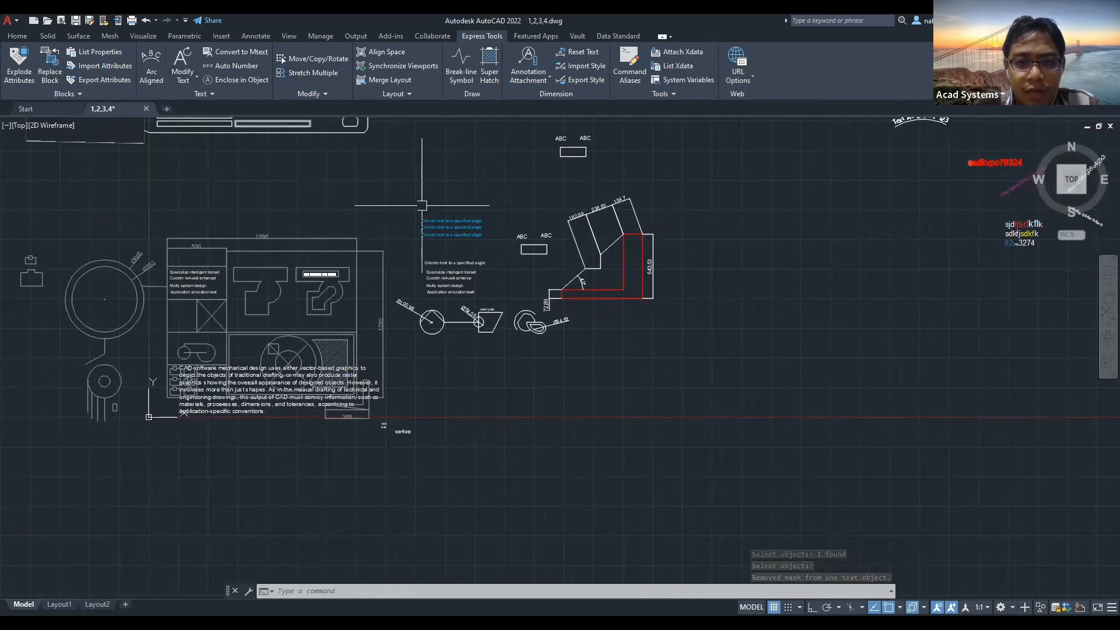
middle_drag(834, 297, 449, 315)
middle_drag(469, 252, 364, 328)
scroll(587, 247, up, 6)
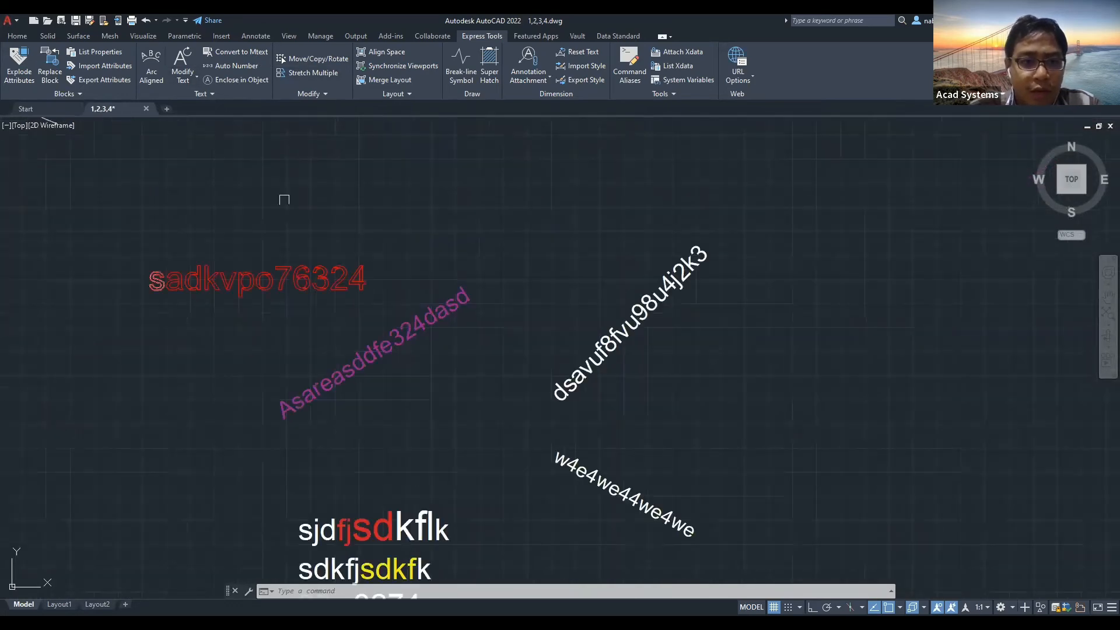
Centre the view on the multicoloured sjdfjsdkflk three-line text.
middle_drag(284, 200, 367, 227)
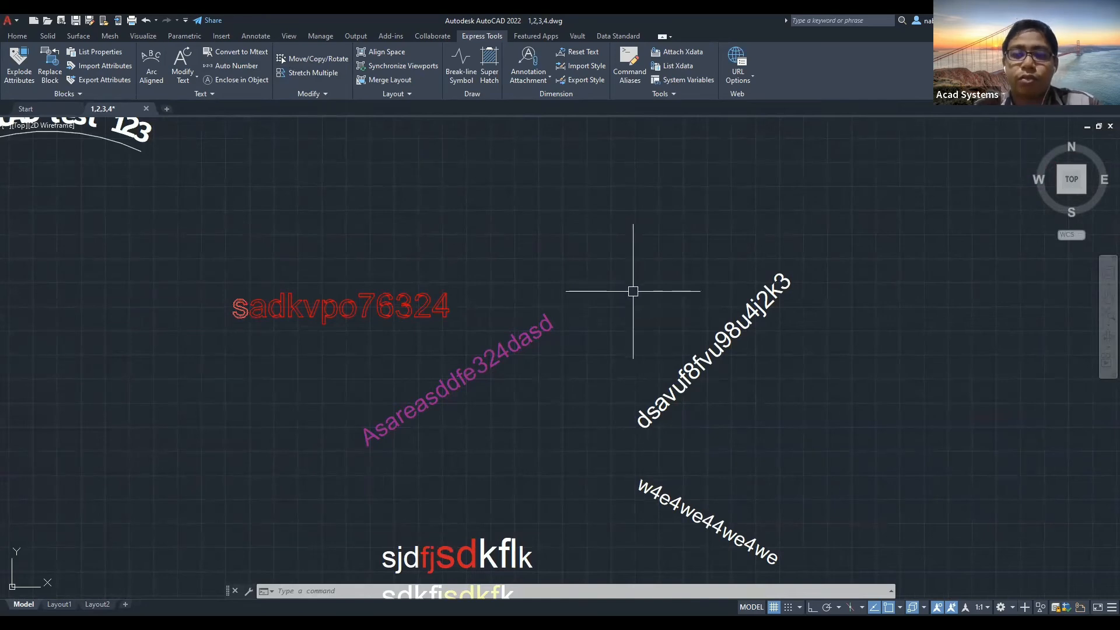
scroll(593, 303, down, 4)
middle_drag(528, 295, 473, 302)
scroll(469, 305, up, 2)
middle_drag(455, 455, 377, 345)
scroll(399, 379, up, 4)
Copy the sjdfjsdkflk / sdkfjsdkfk / 82 749 3274 text block and place the duplicate to its left.
click(408, 352)
middle_drag(295, 345, 410, 262)
text(c)
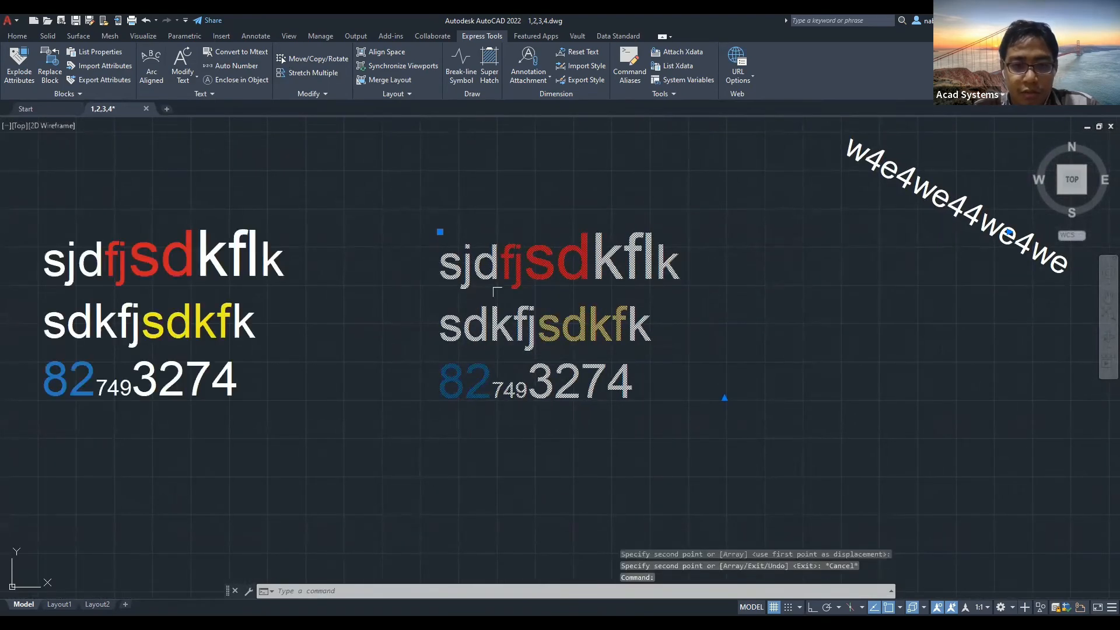
scroll(492, 290, down, 2)
middle_drag(491, 290, 309, 302)
scroll(466, 297, up, 2)
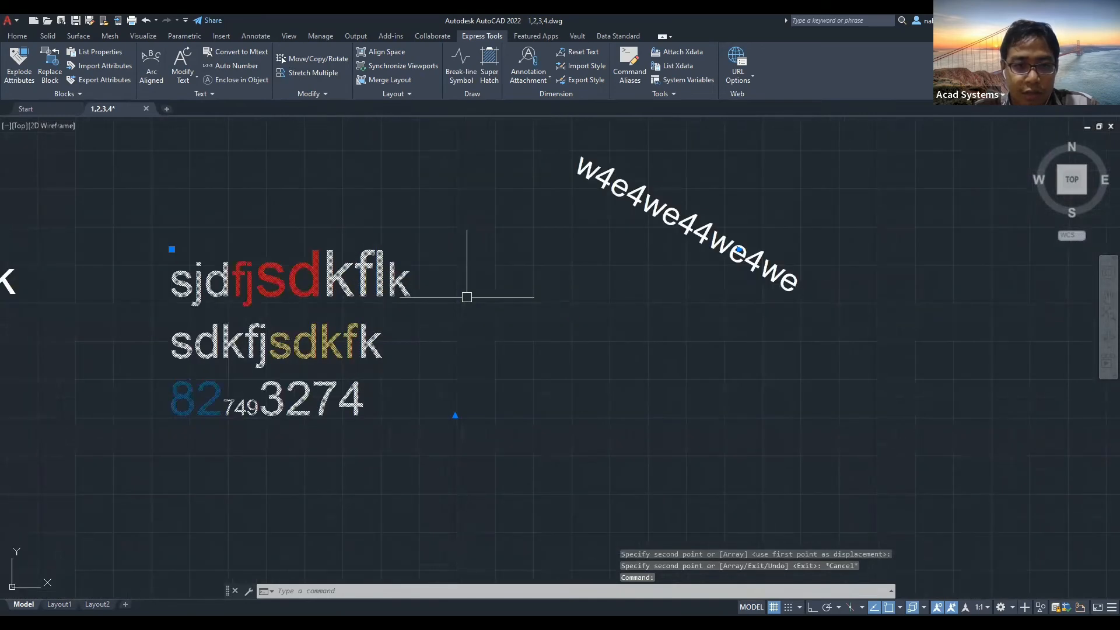
key(Escape)
mouse_move(297, 238)
middle_down()
mouse_move(420, 234)
mouse_move(484, 200)
middle_up()
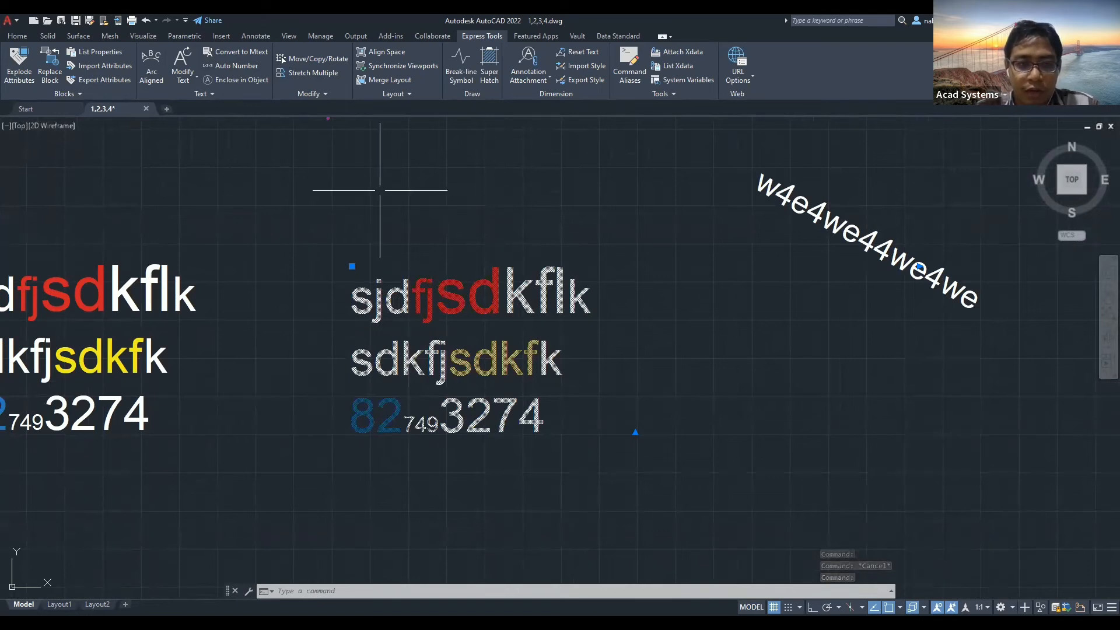
key(Escape)
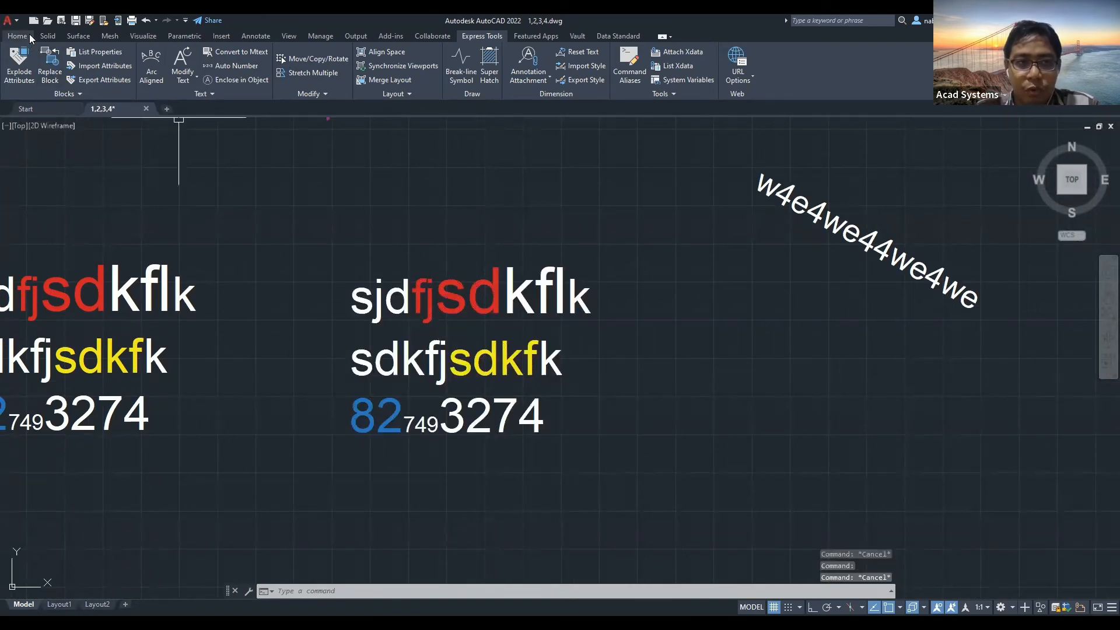
Move the red 'sd' above its line and 'kfl' up to the right using grips.
click(29, 35)
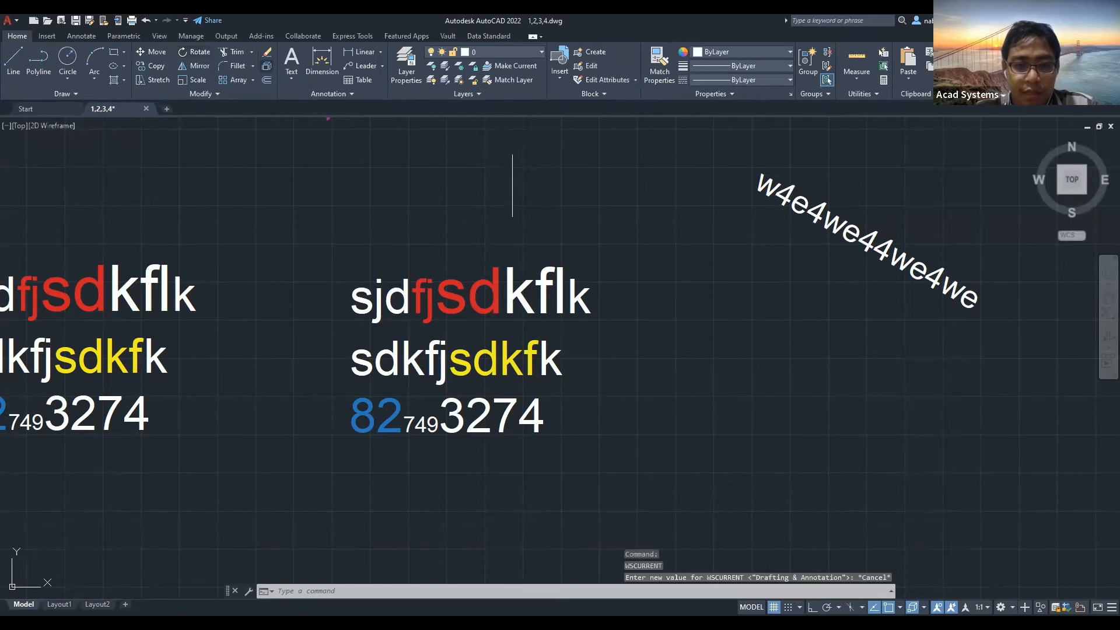
click(435, 313)
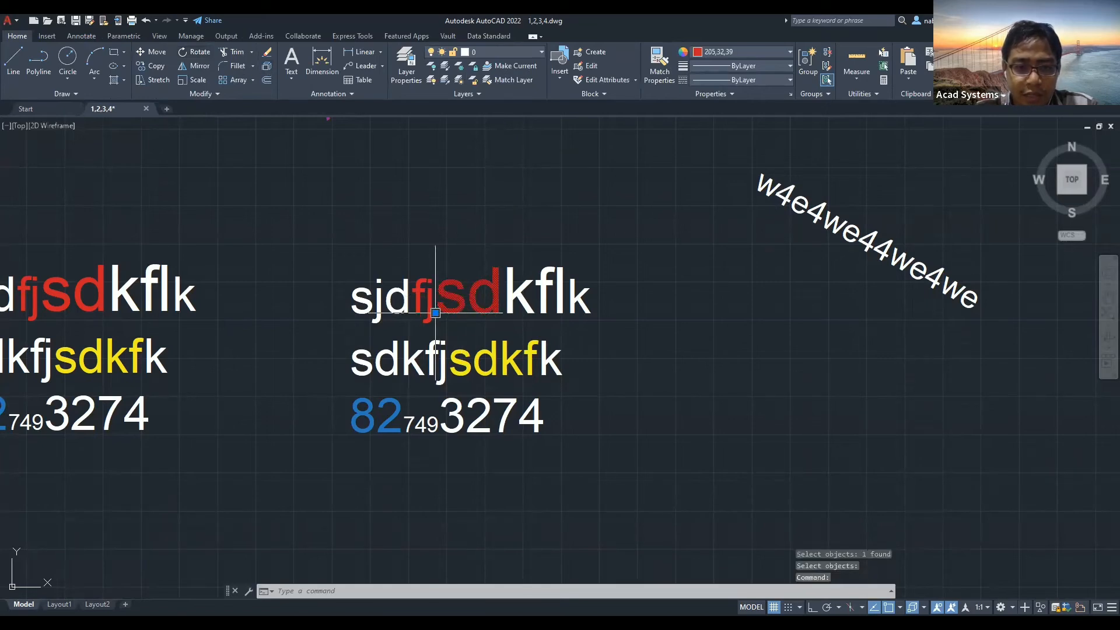
click(435, 313)
click(450, 205)
key(Escape)
click(502, 313)
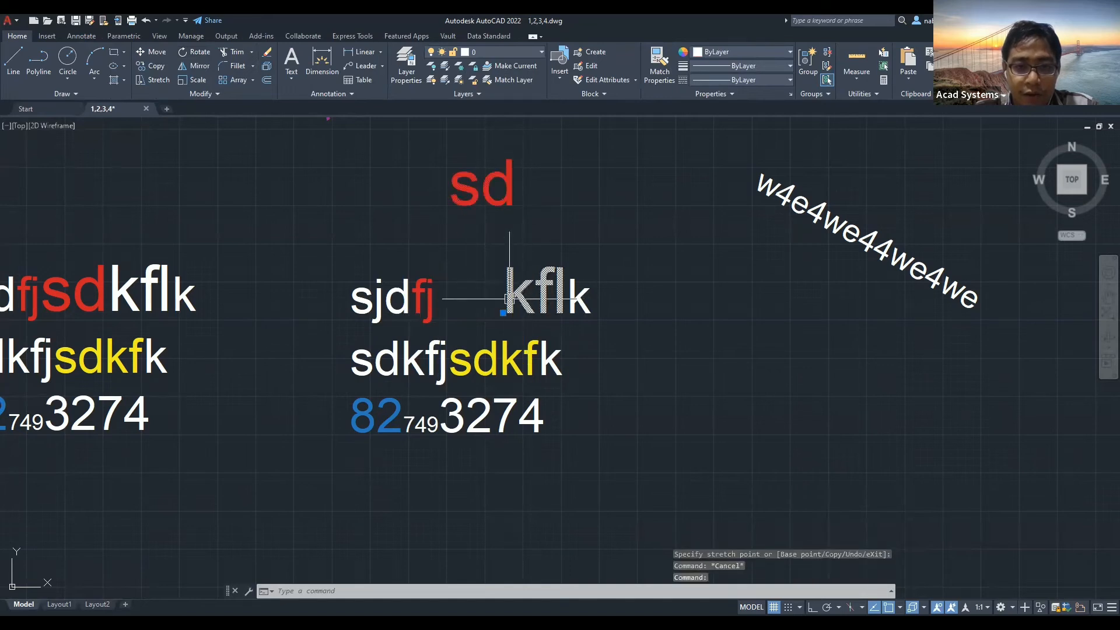
click(503, 313)
click(620, 295)
Move the yellow 'sdkf' piece down-right and check it in Properties.
click(448, 374)
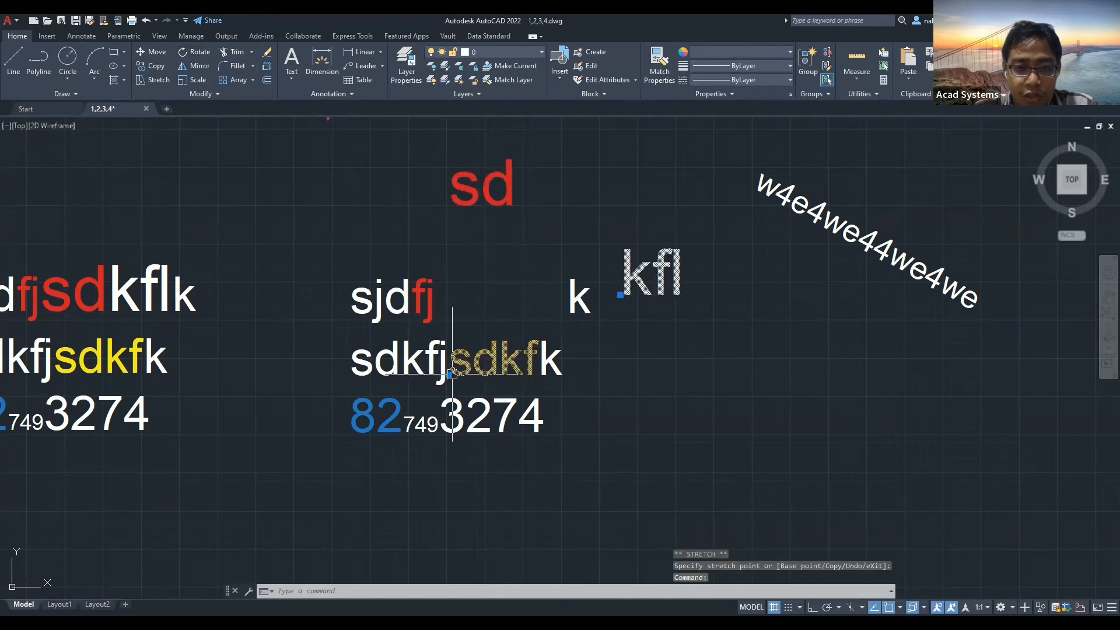
click(638, 400)
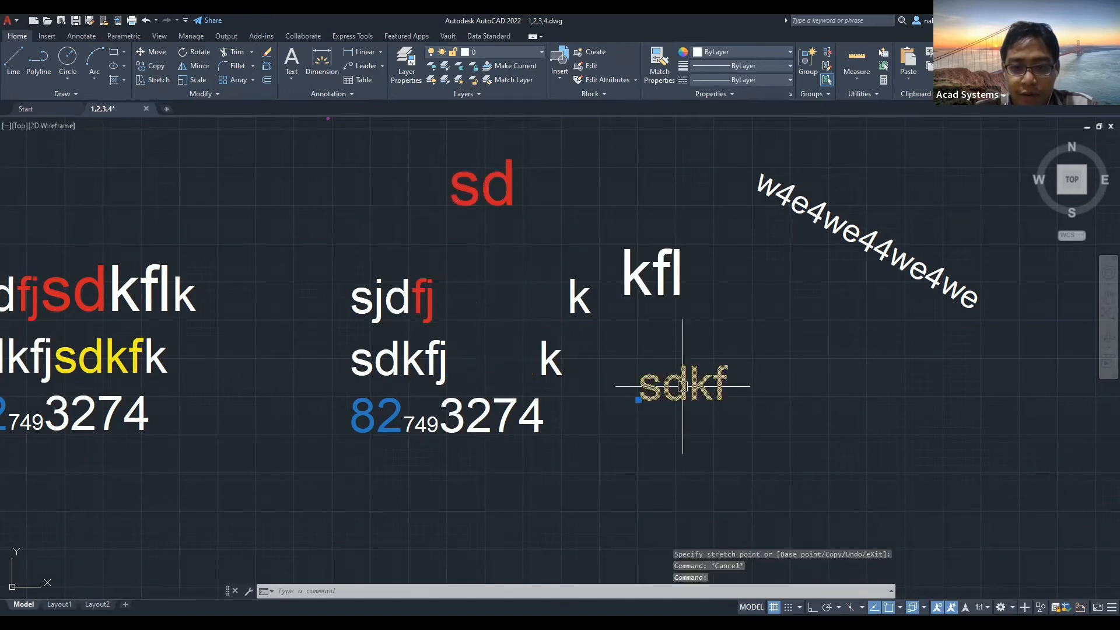
right_click(589, 357)
click(626, 339)
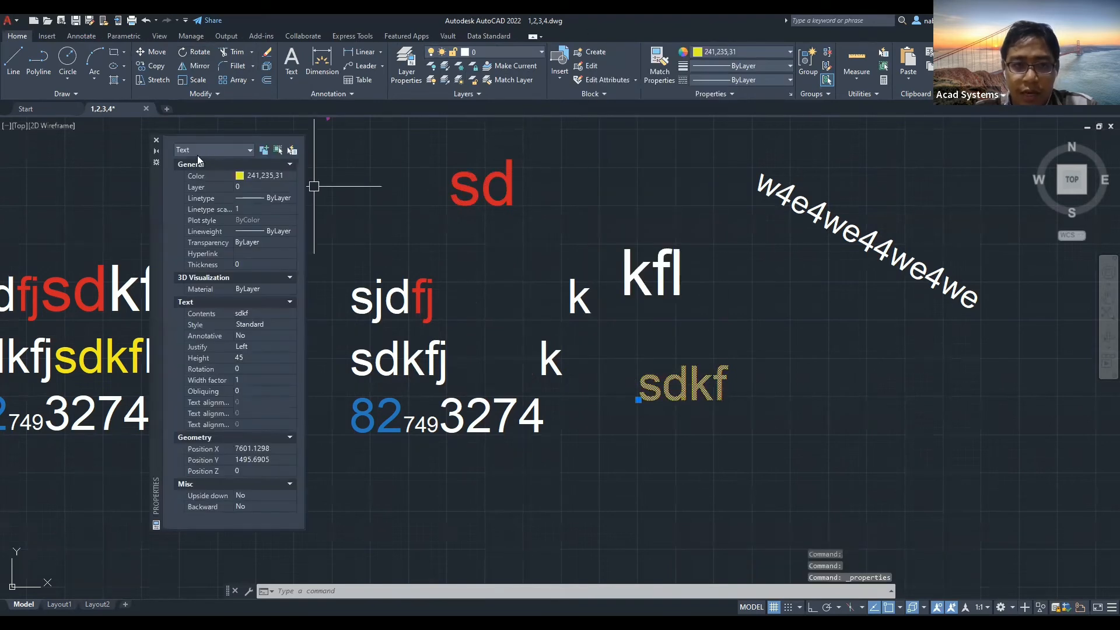
click(155, 141)
key(Escape)
click(356, 404)
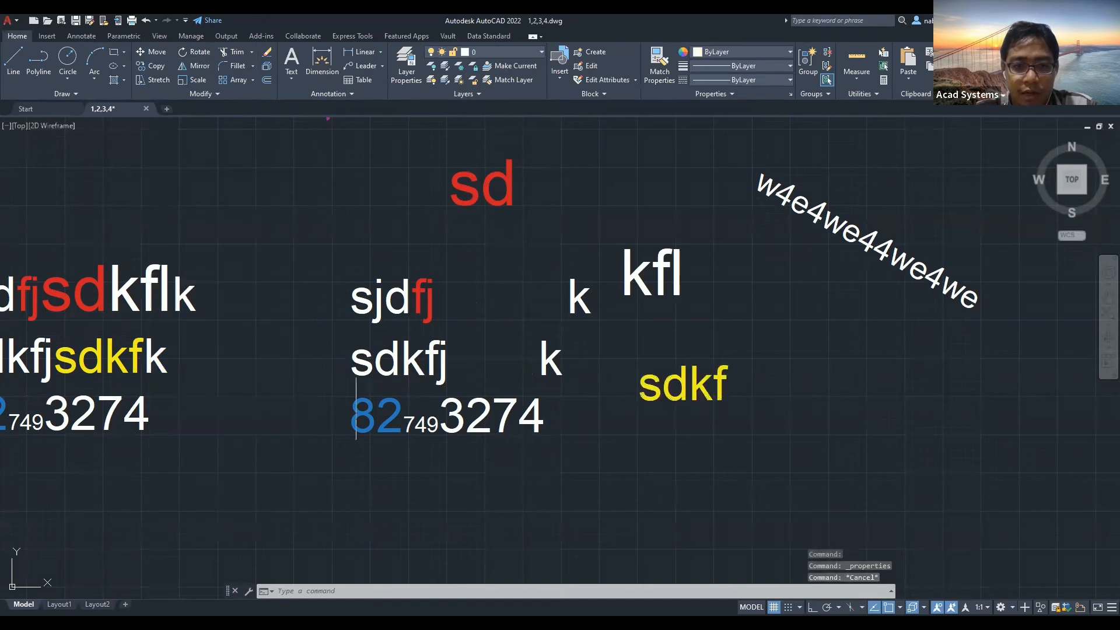
key(Escape)
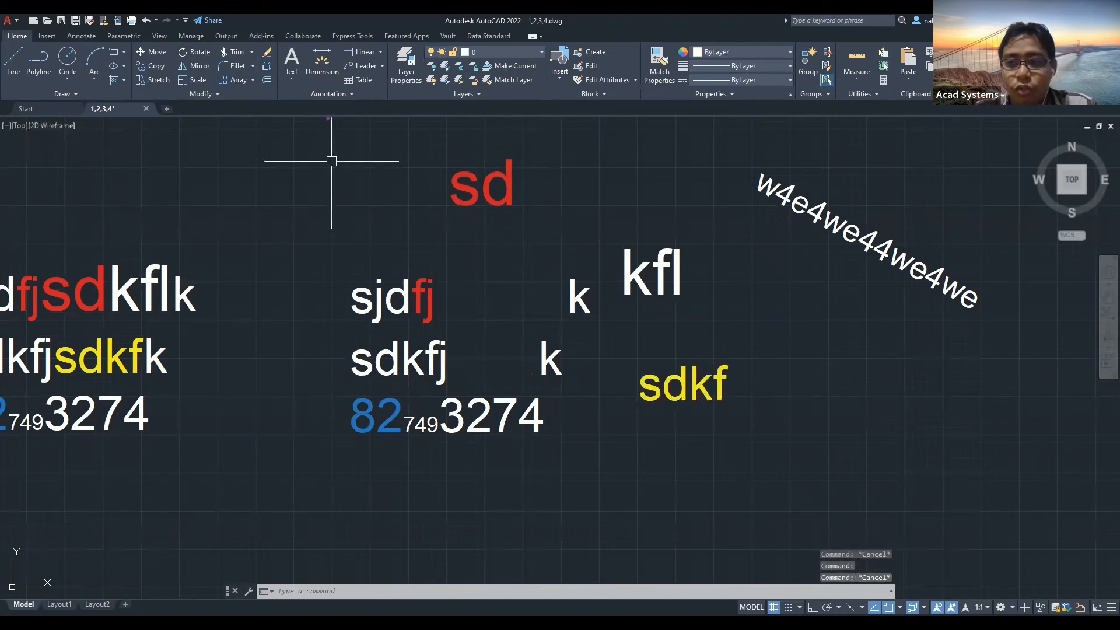
mouse_move(569, 270)
middle_down()
mouse_move(410, 315)
mouse_move(400, 345)
middle_up()
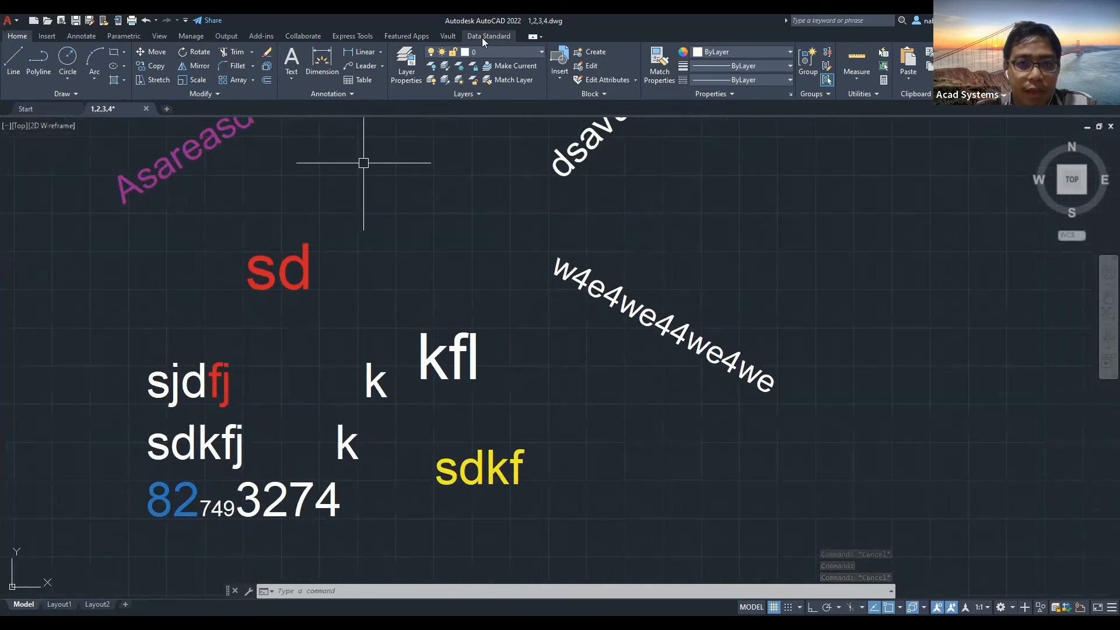
click(352, 36)
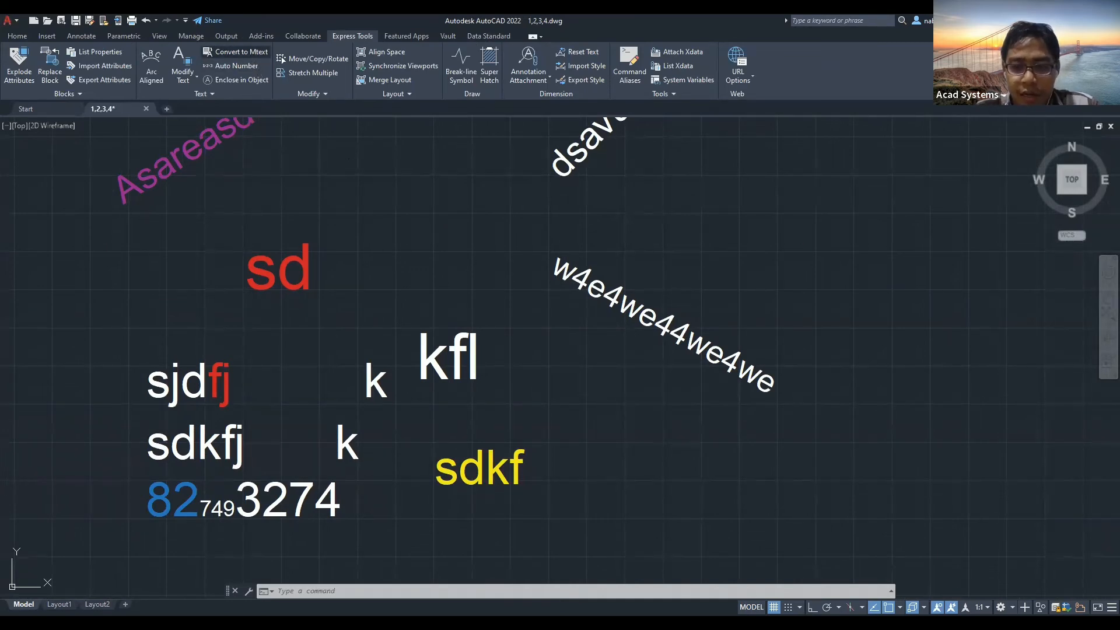
click(453, 347)
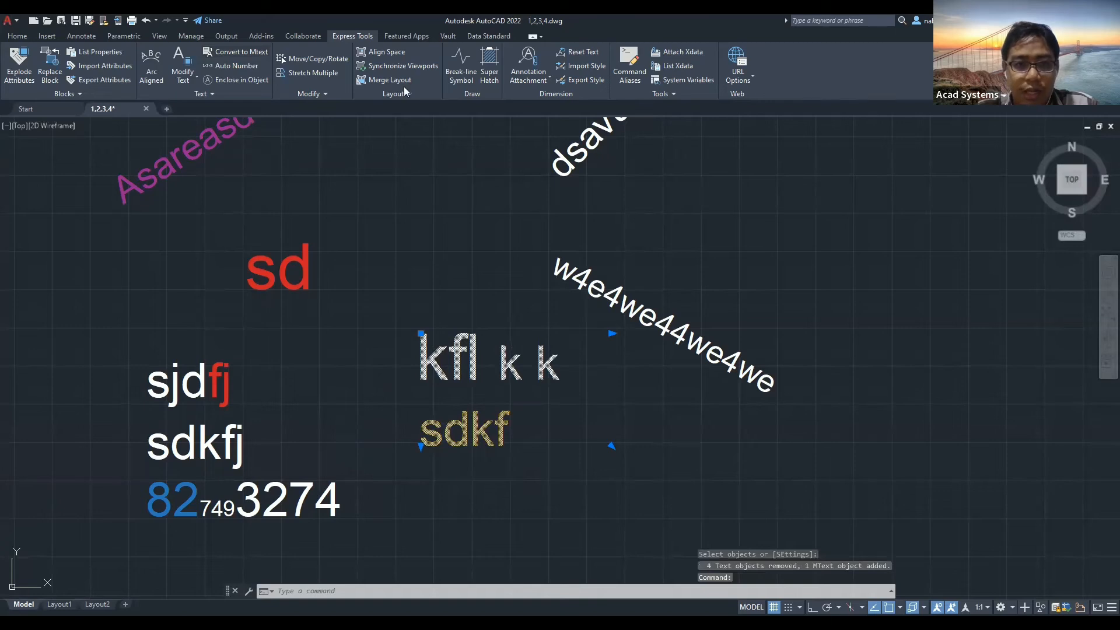
double_click(583, 447)
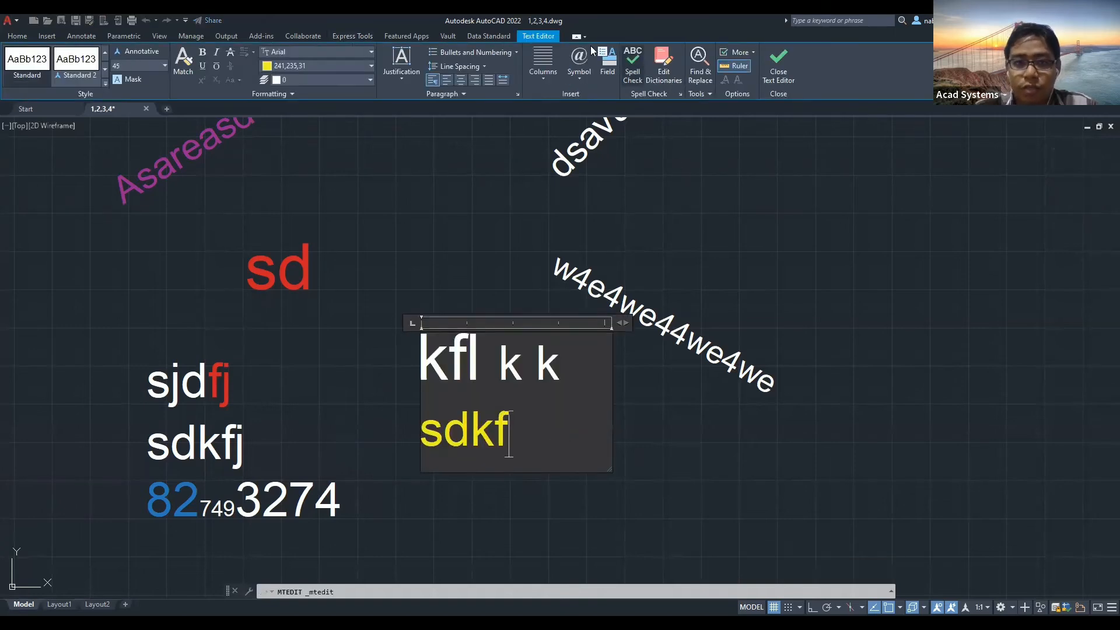
click(780, 66)
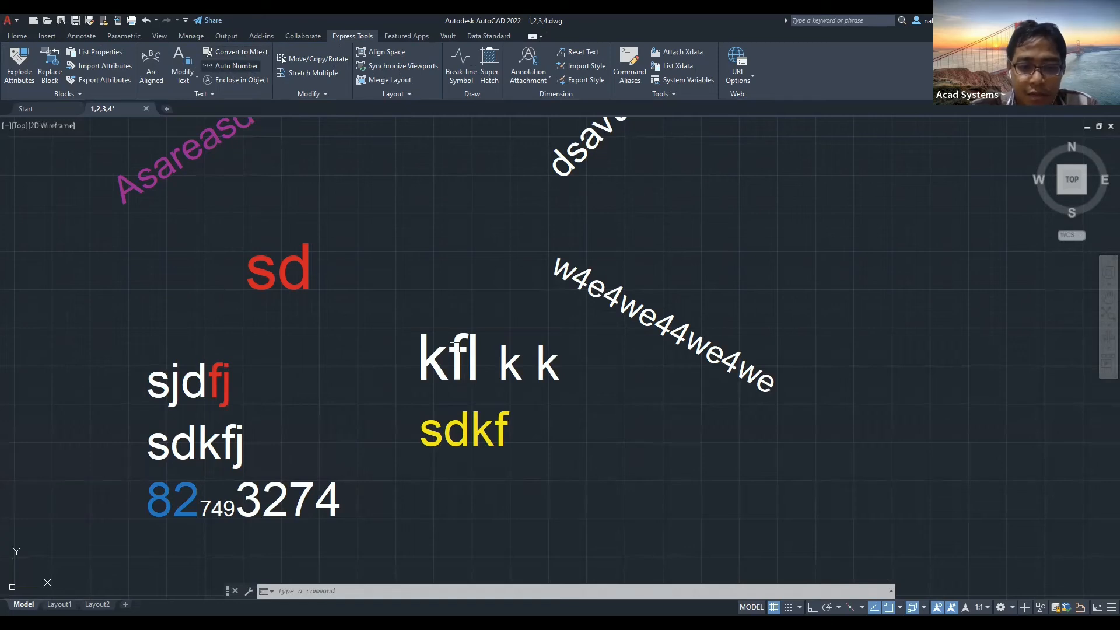
Auto Number the picked texts in select order as prefixes, starting at 3 with increment 2.
key(Return)
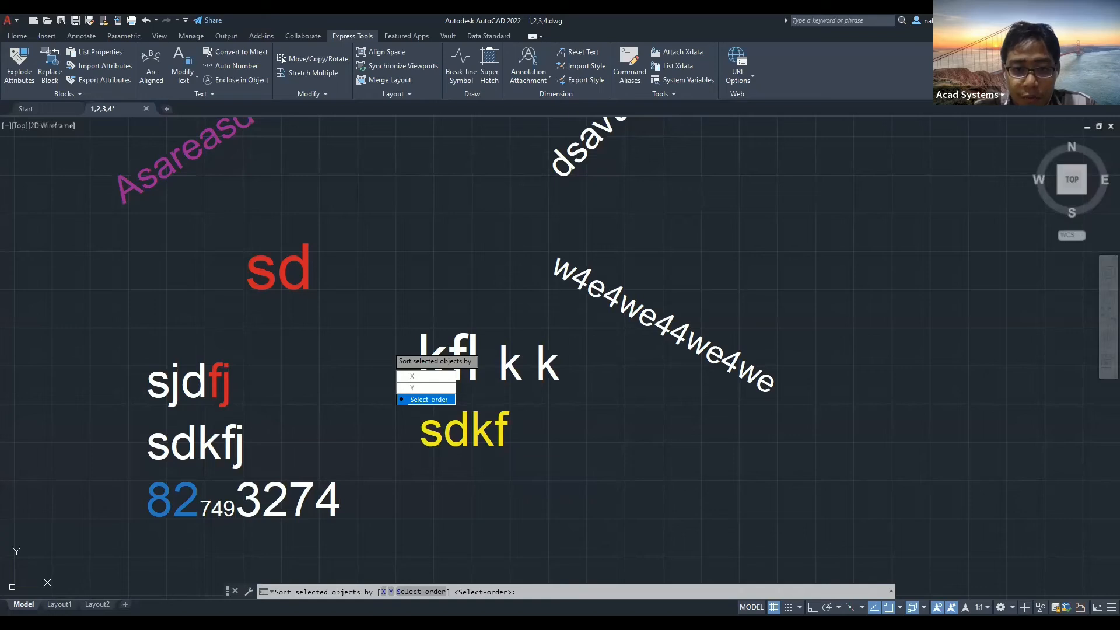
click(426, 398)
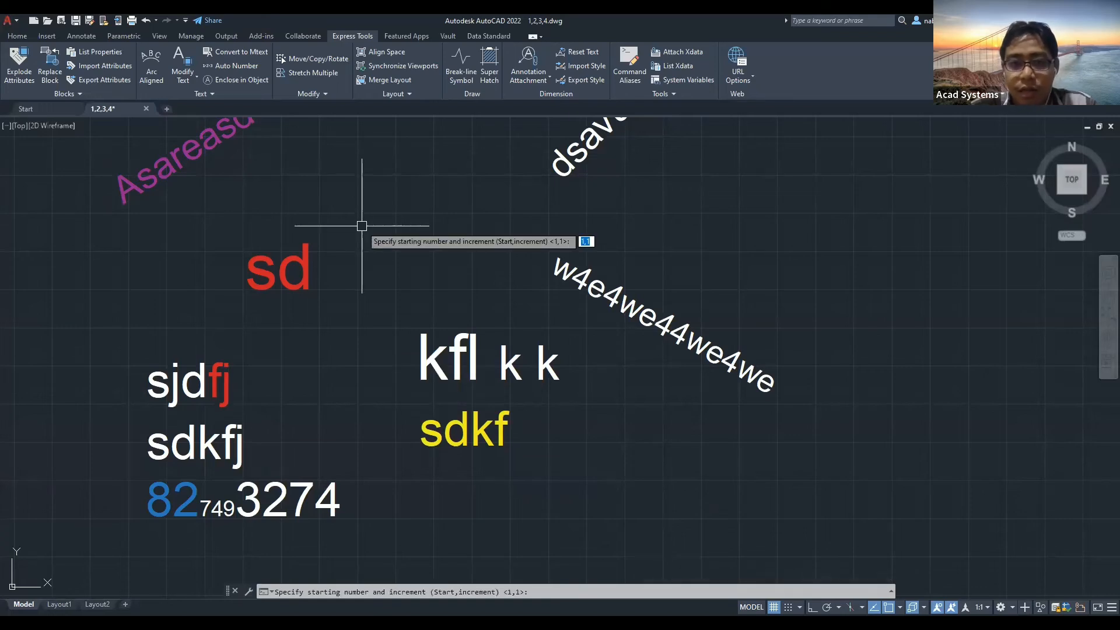
text(3)
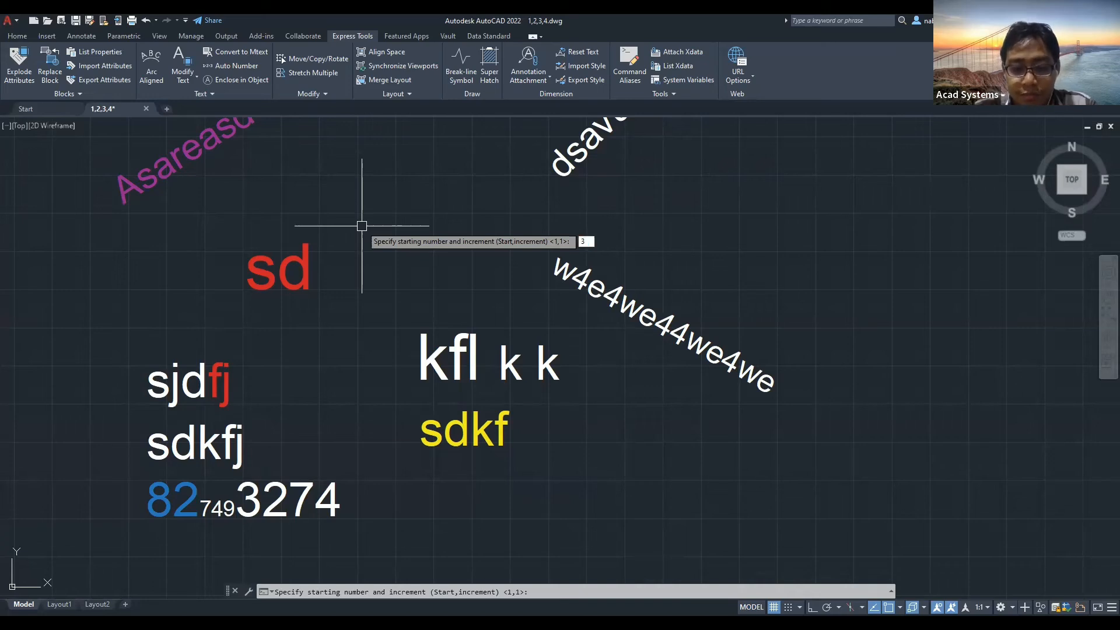
text(,)
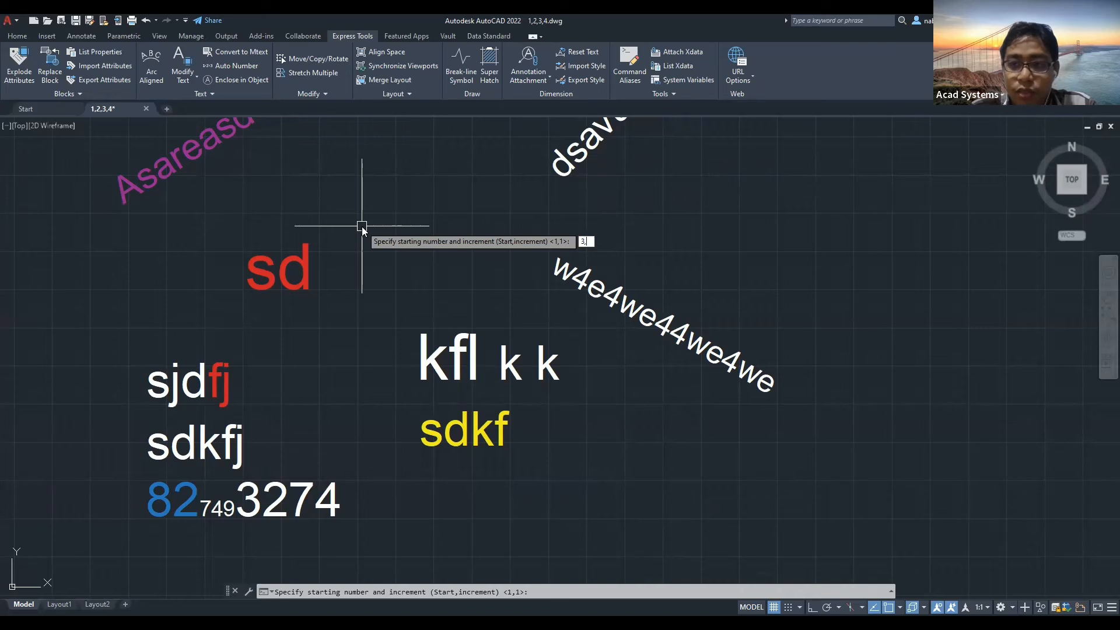
text(2)
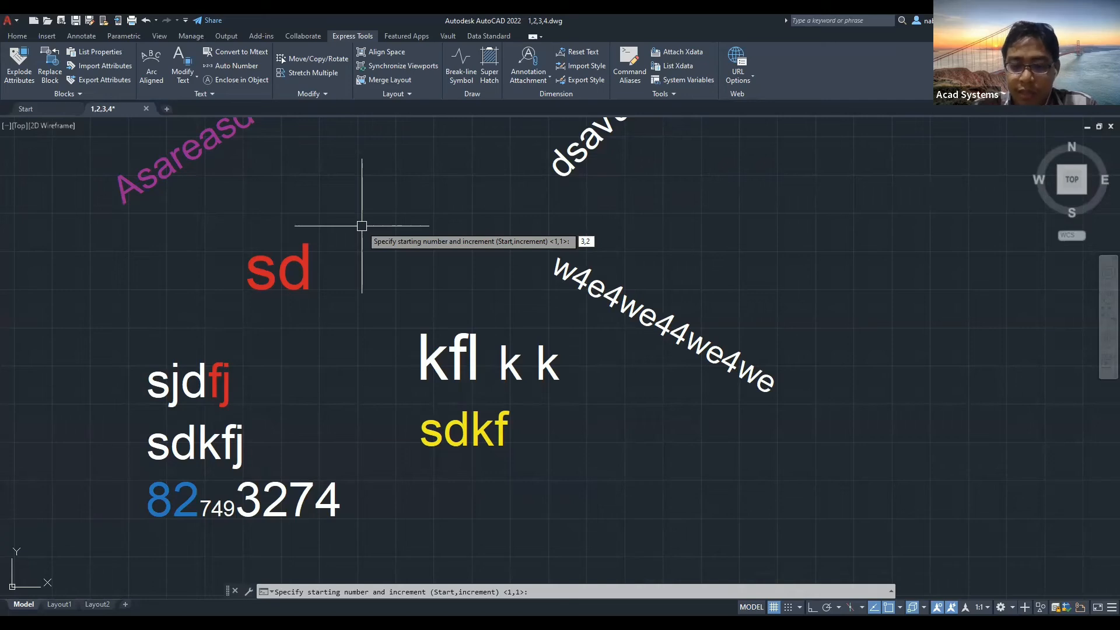
key(Return)
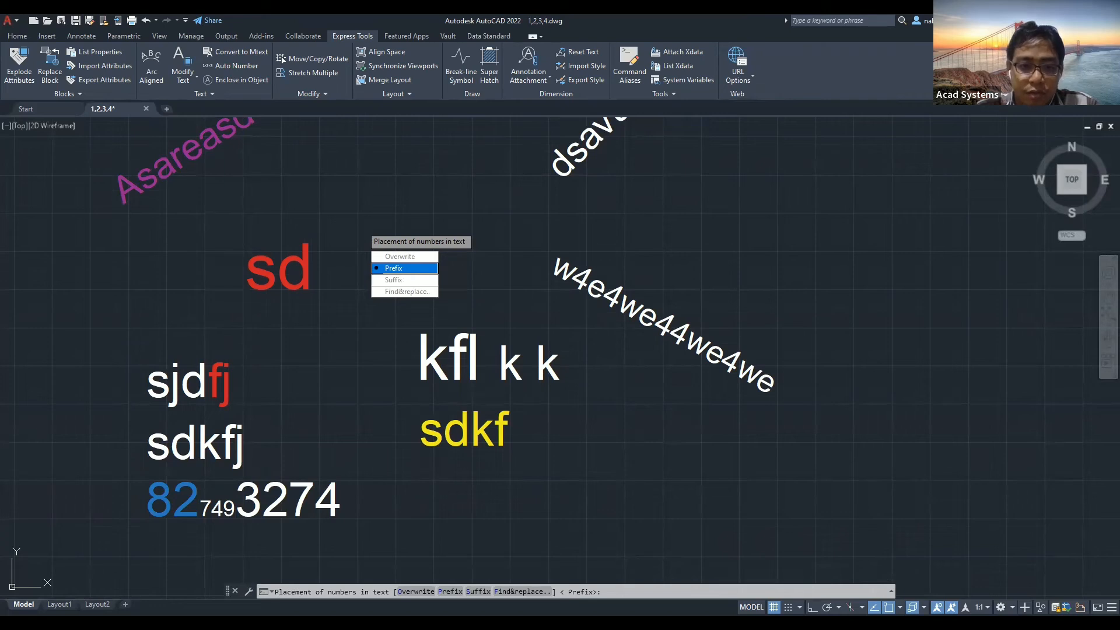
click(405, 268)
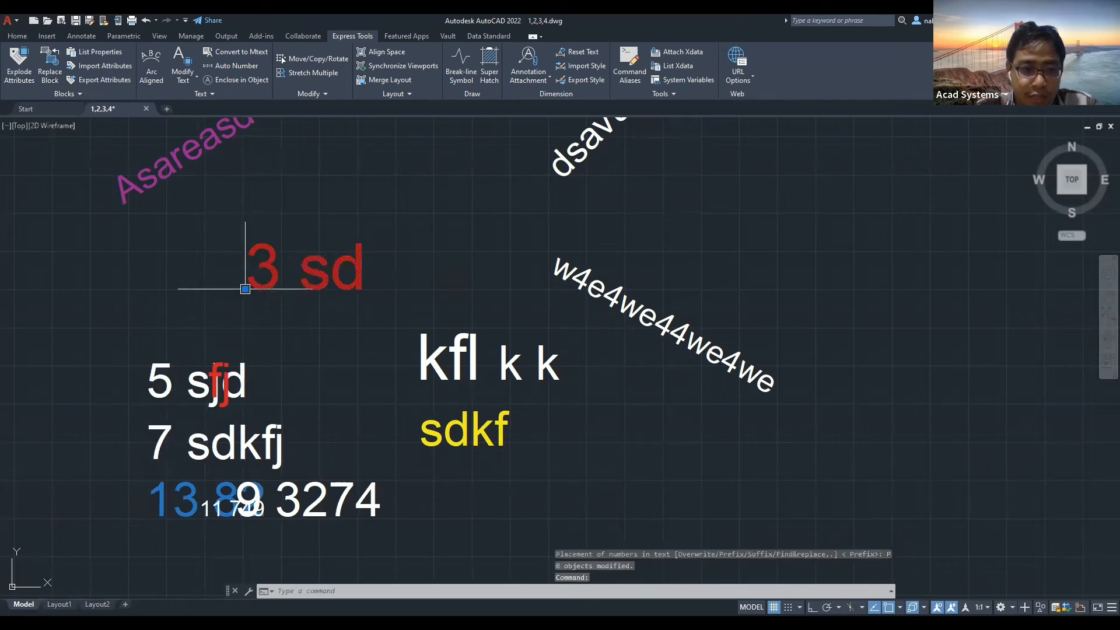
Move the numbered texts 3 sd, 5 sjd and 7 sdkfj apart.
key(Escape)
click(157, 382)
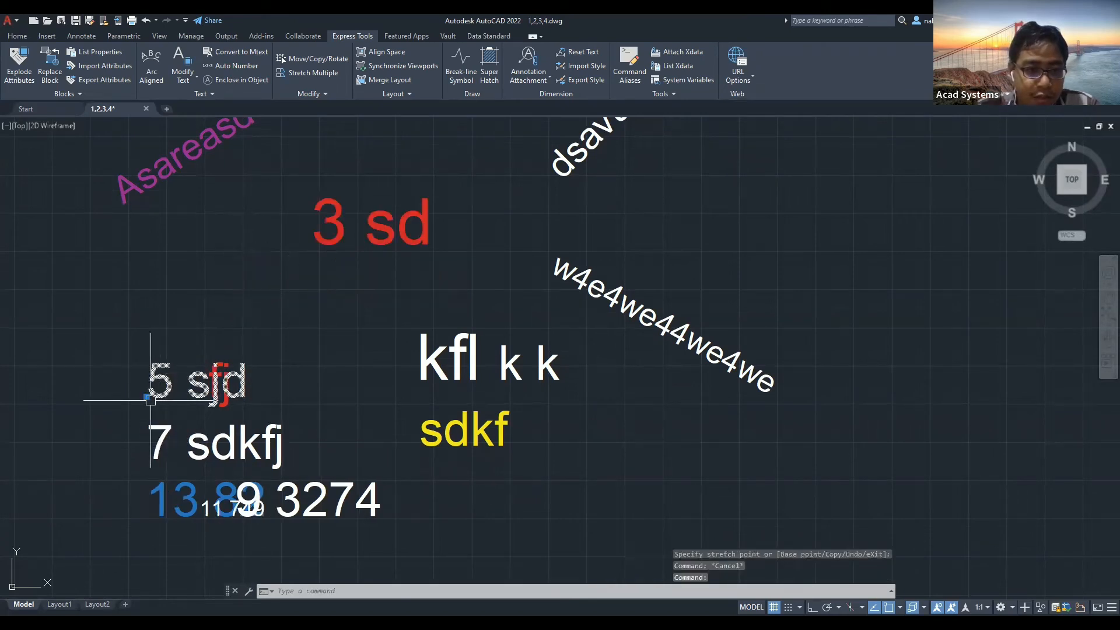
click(147, 397)
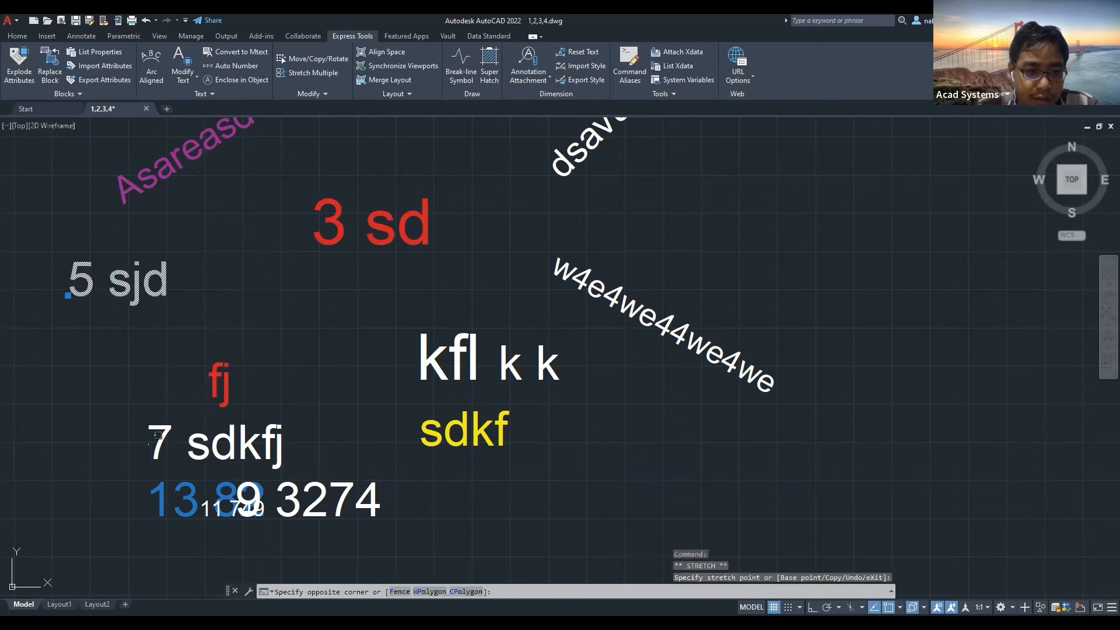
click(148, 455)
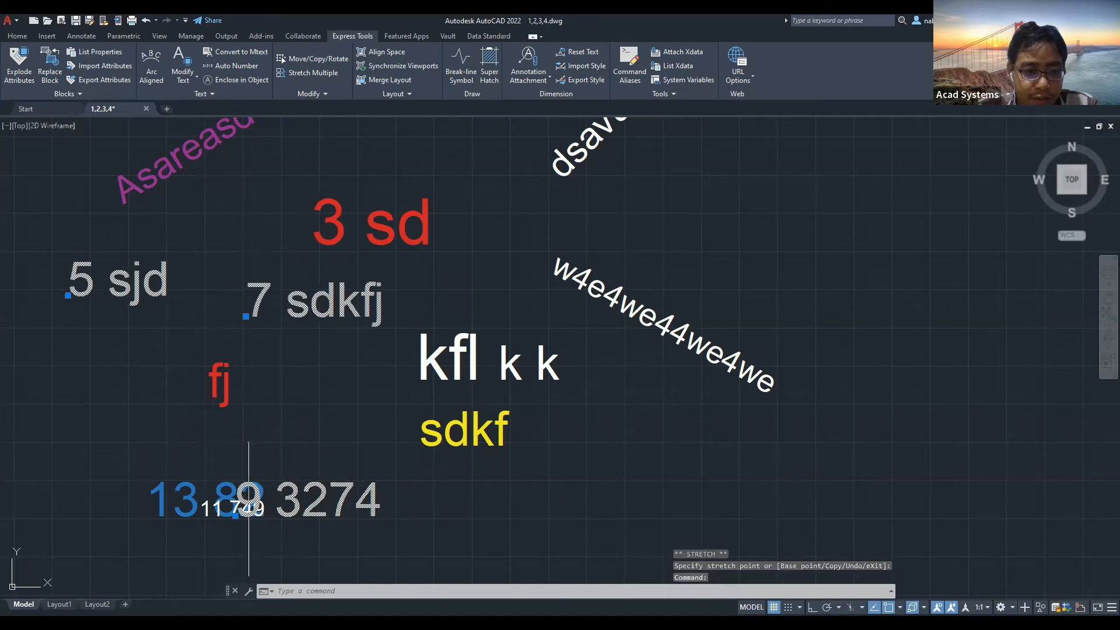
key(Escape)
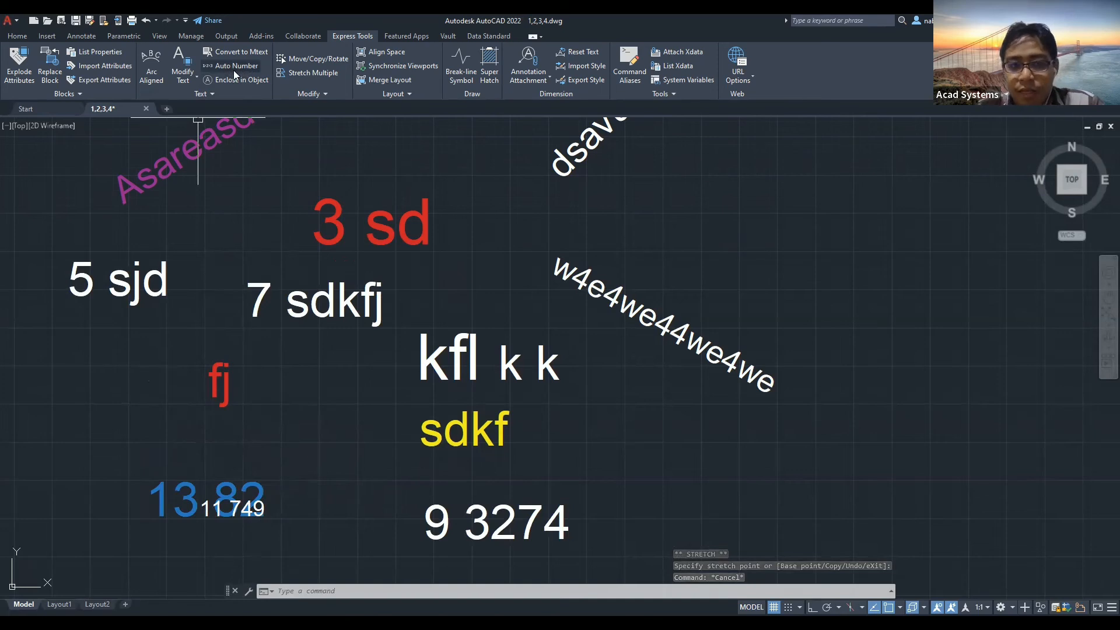
Enclose the 3 sd text in a circle with the default 0.35 offset.
key(Escape)
key(Escape)
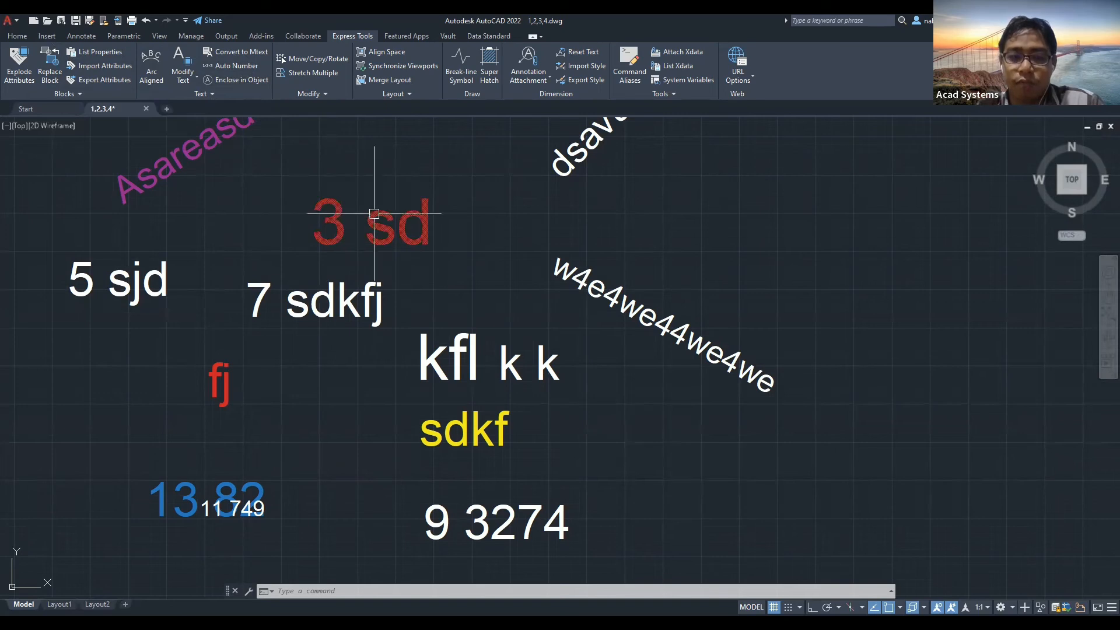
click(233, 80)
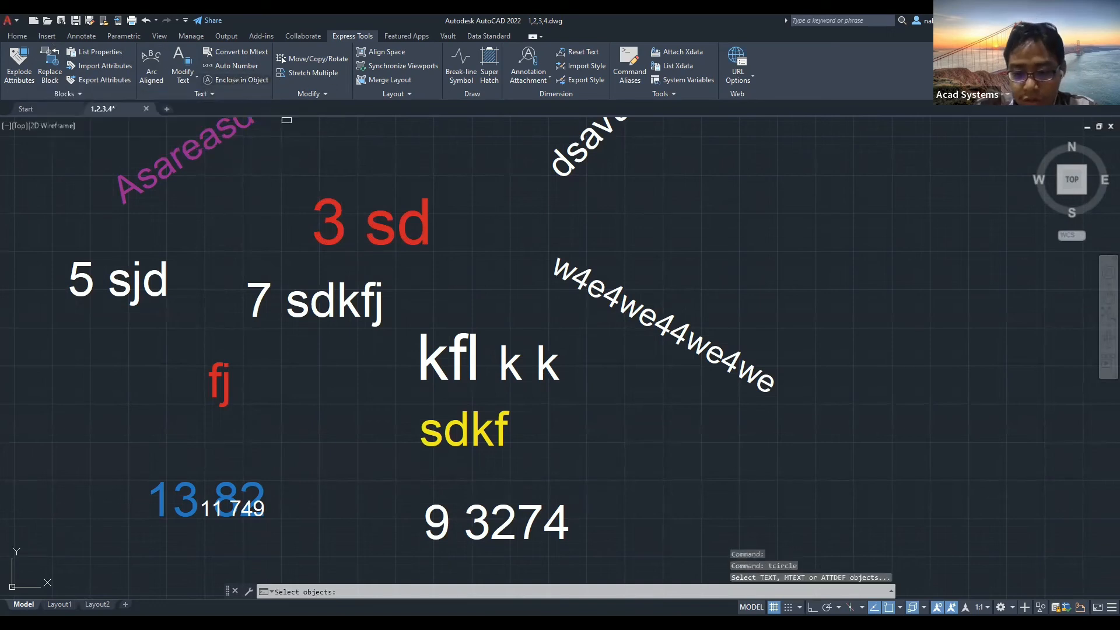
click(486, 204)
key(Return)
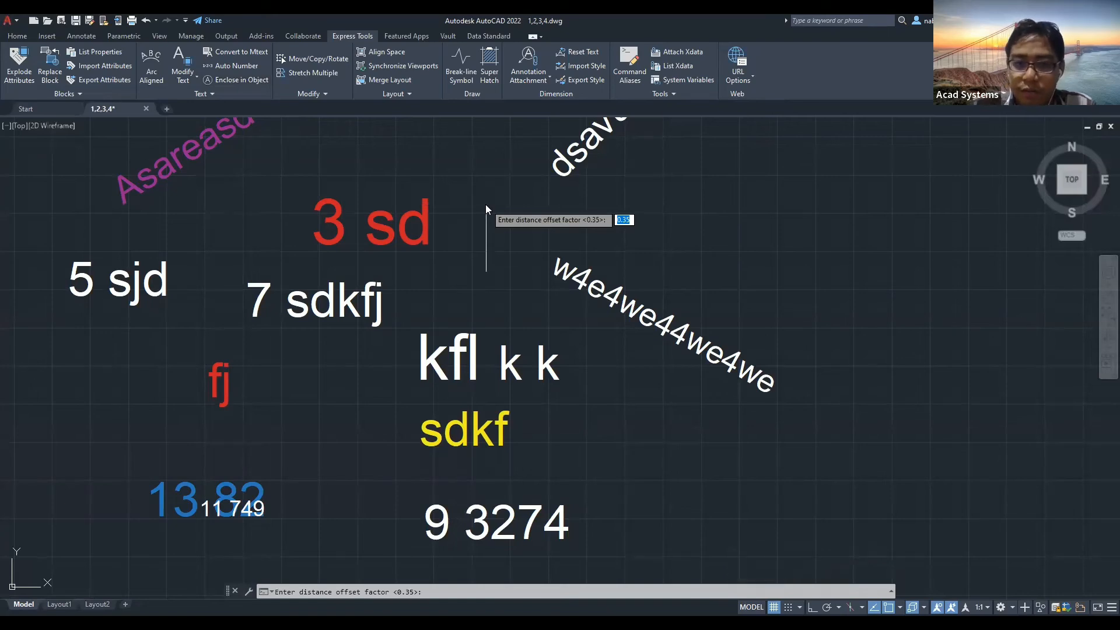
key(Return)
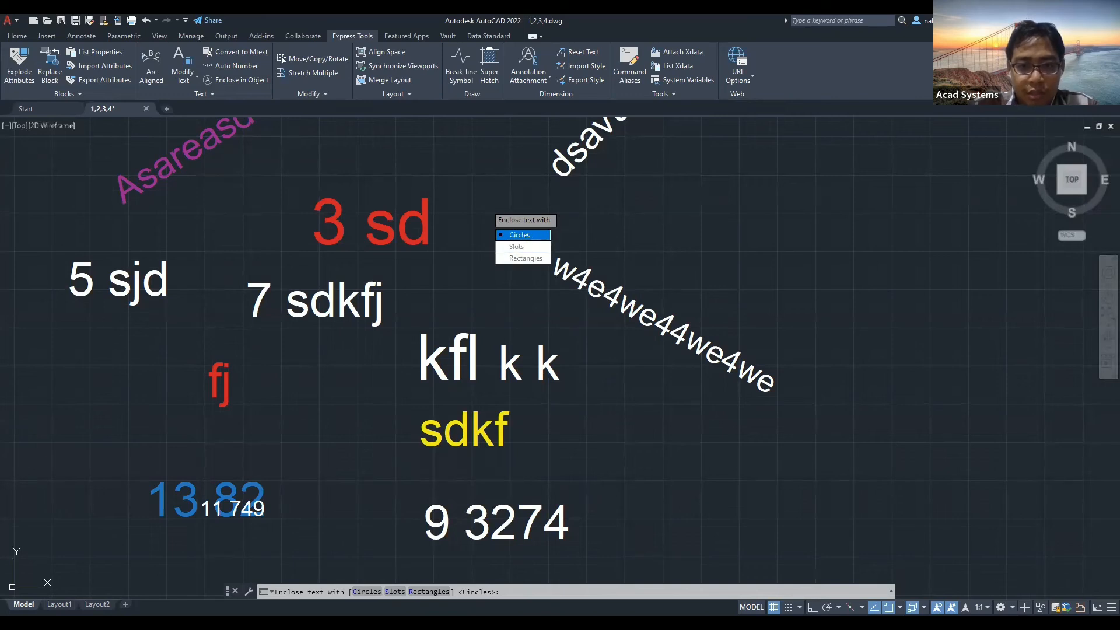
key(Return)
key(Return)
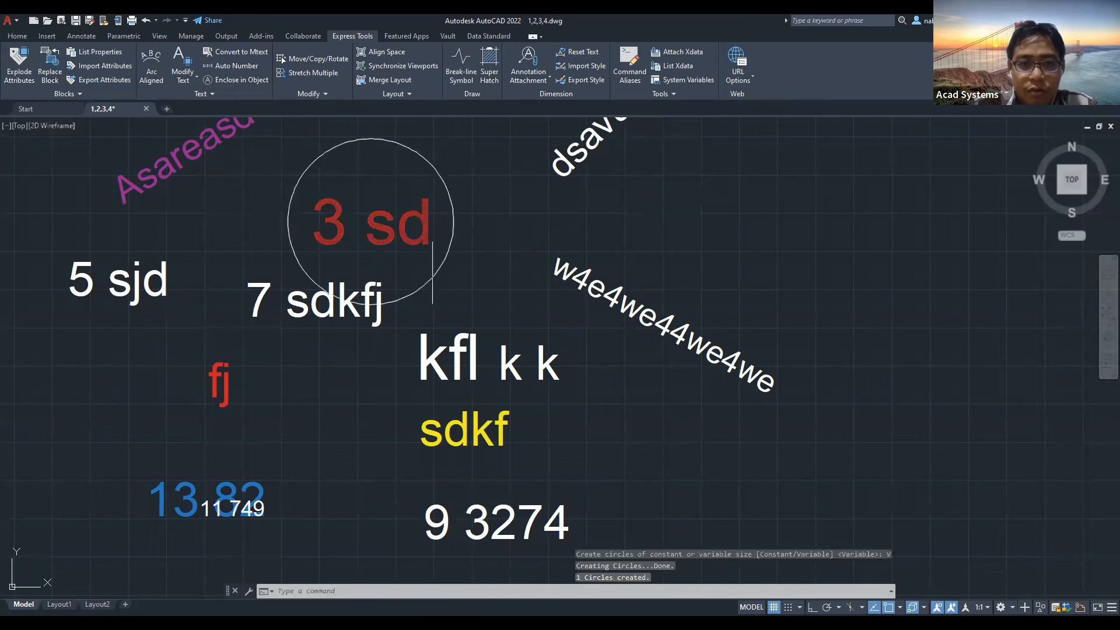
Enclose the 9 3274 text in a slot.
scroll(449, 245, down, 2)
middle_drag(476, 305, 407, 283)
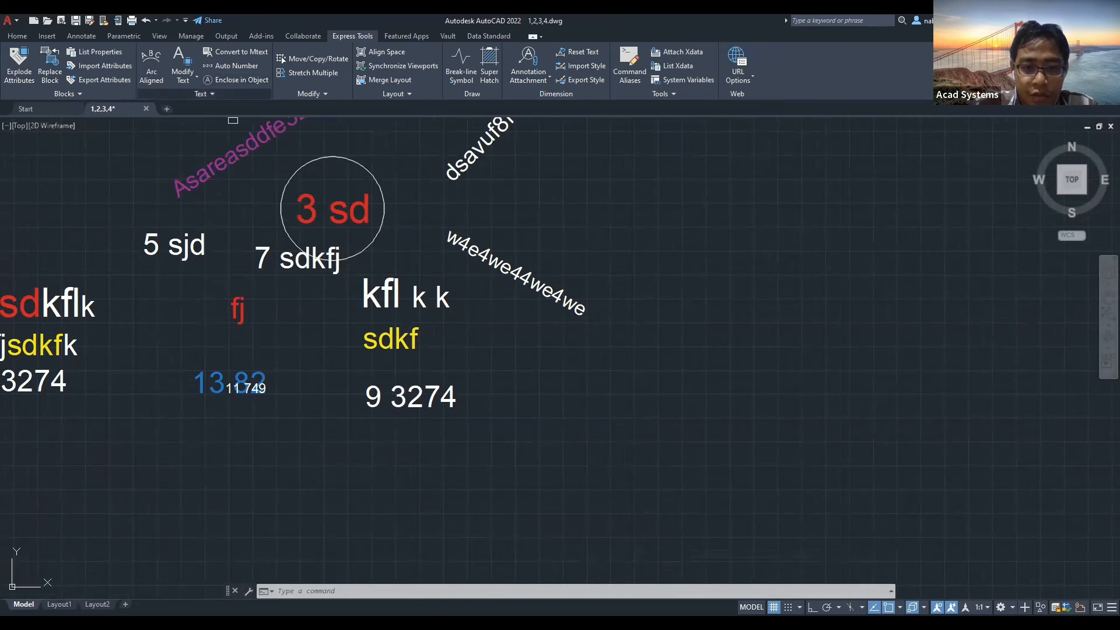
key(Return)
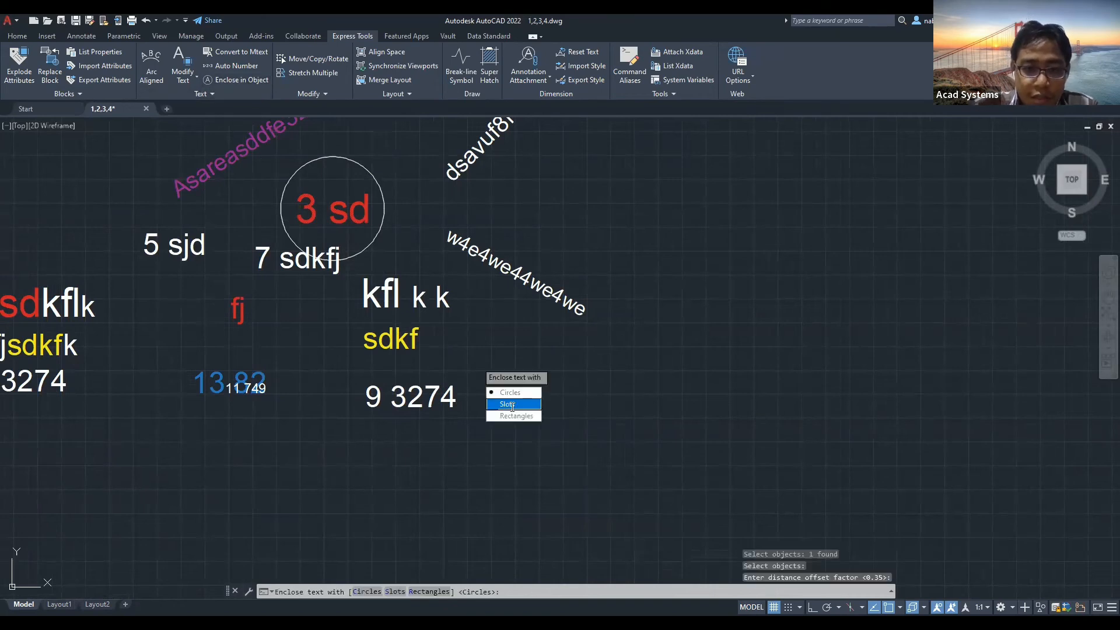
click(502, 402)
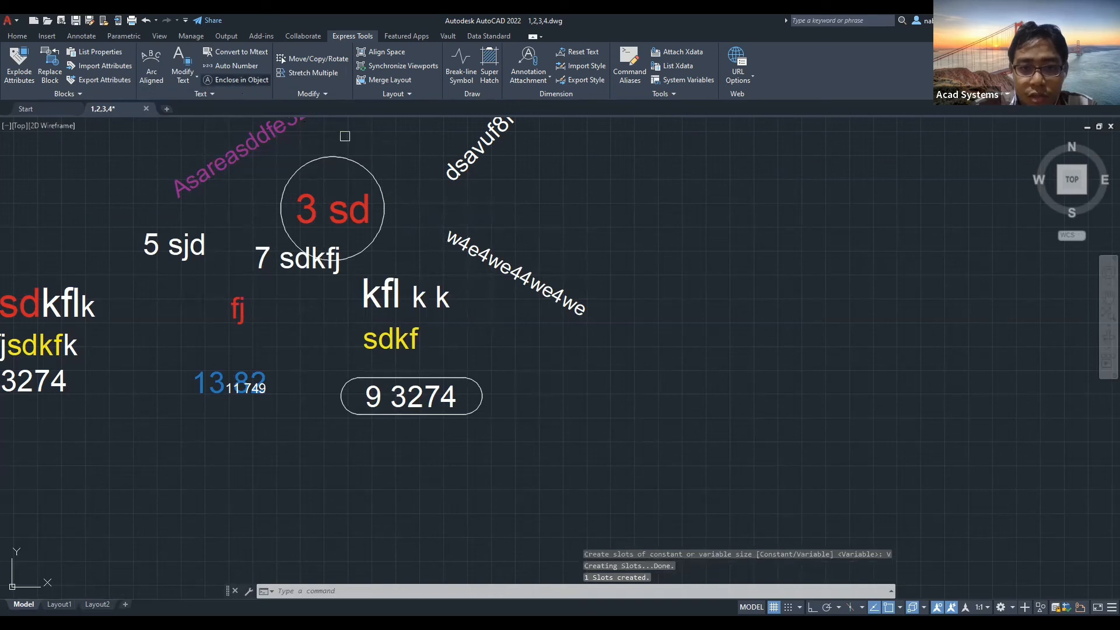
Enclose the rotated w4e4we44we4we text in a fitted rectangle.
click(558, 293)
key(Return)
key(Return)
click(596, 341)
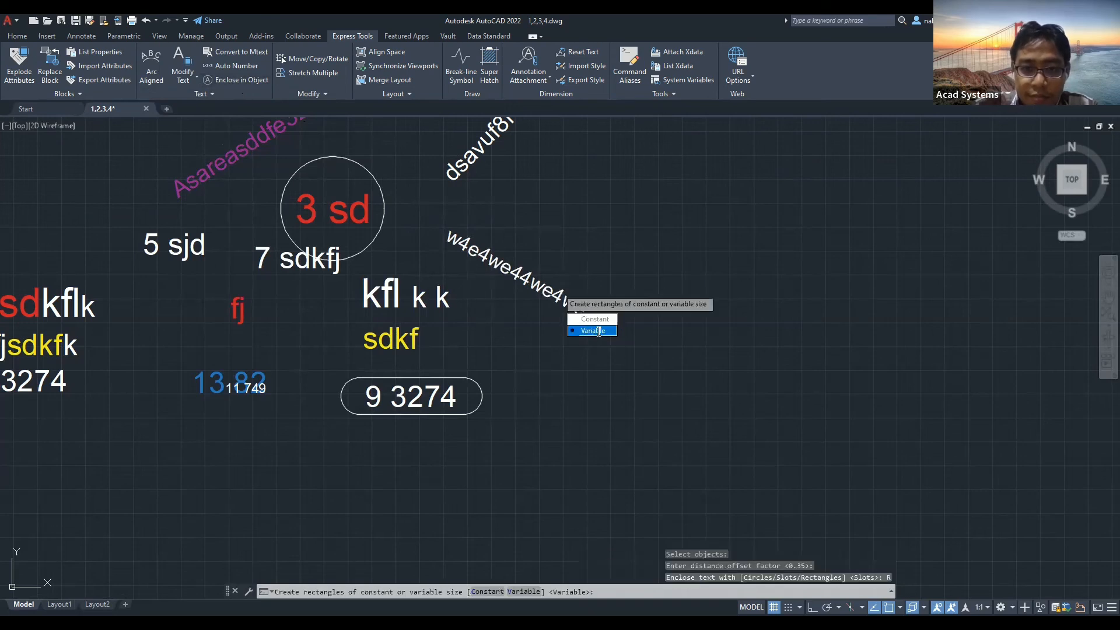
click(599, 331)
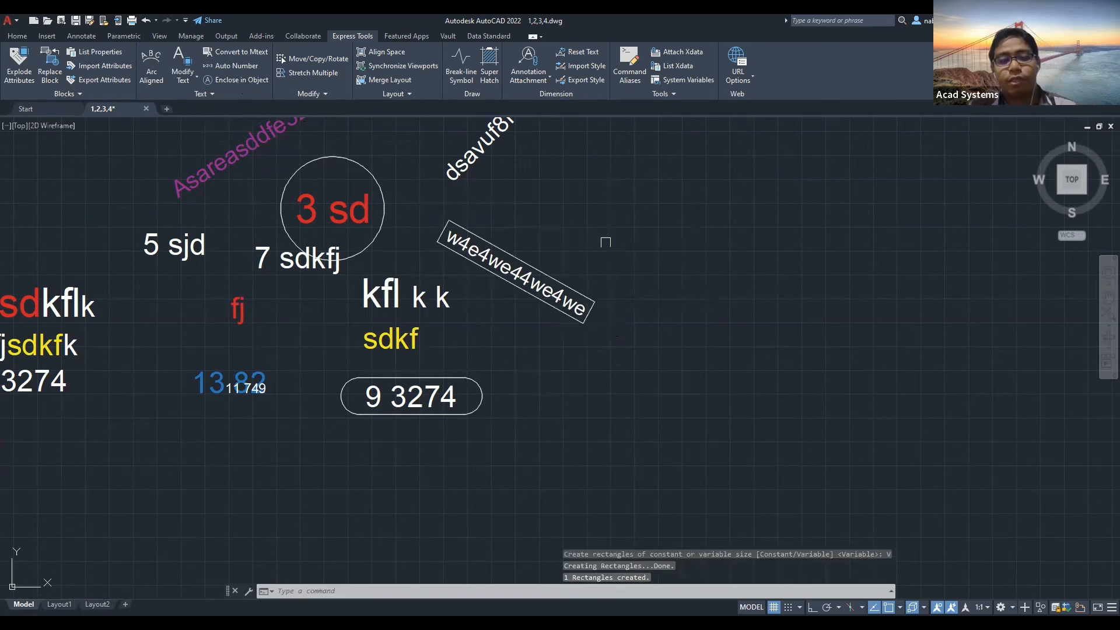
key(Escape)
key(Escape)
key(Escape)
Browse the Home tab's text and annotation style lists, and inspect 9 3274 in Properties.
click(14, 36)
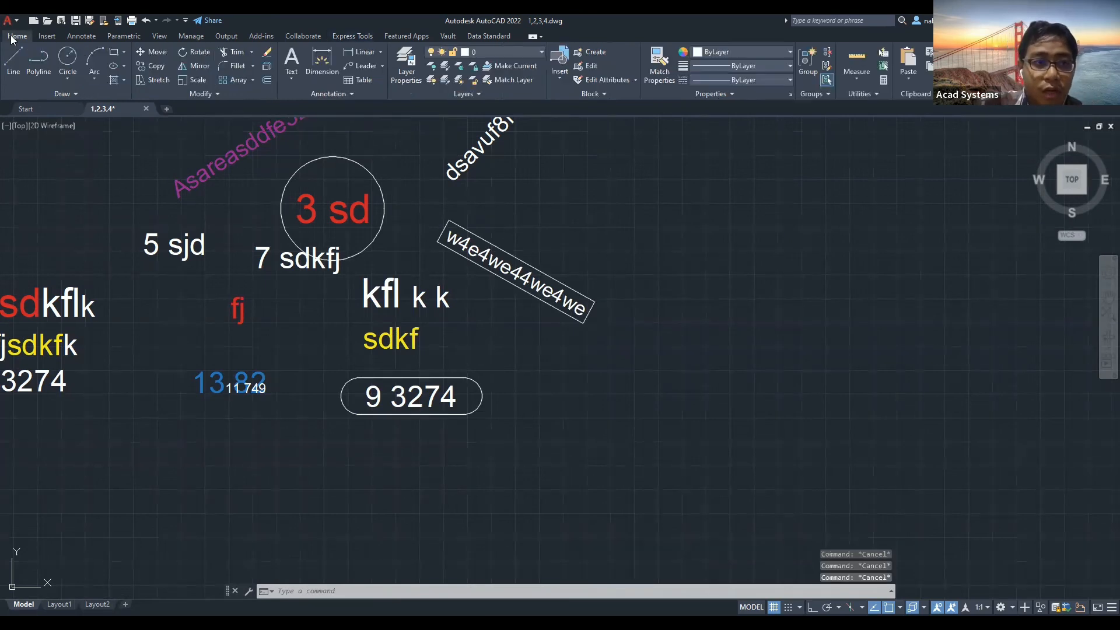
click(296, 77)
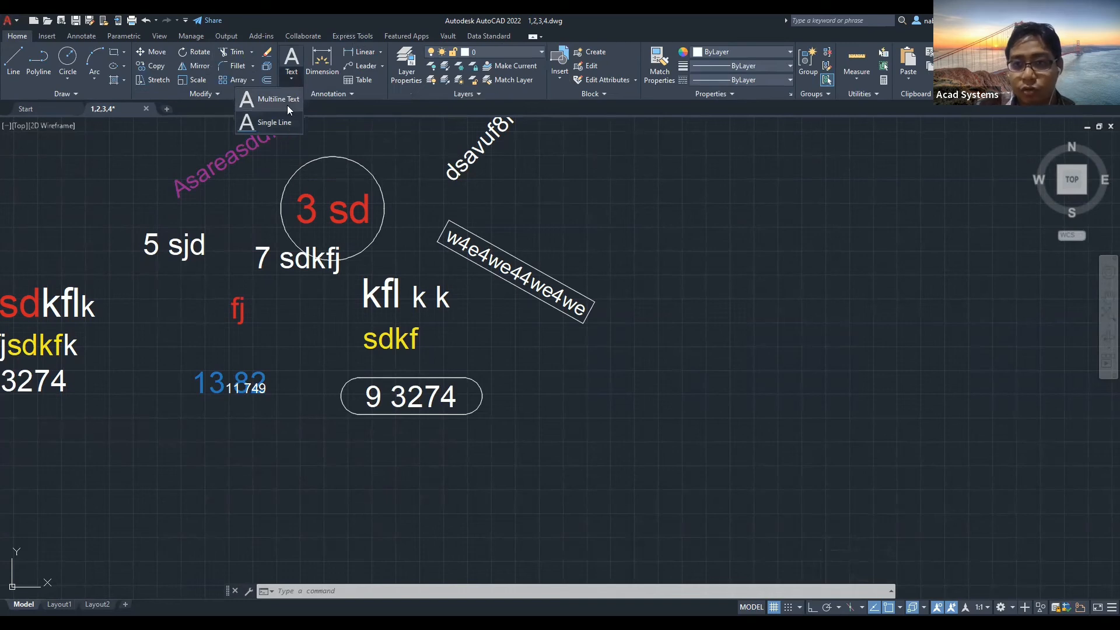
click(336, 94)
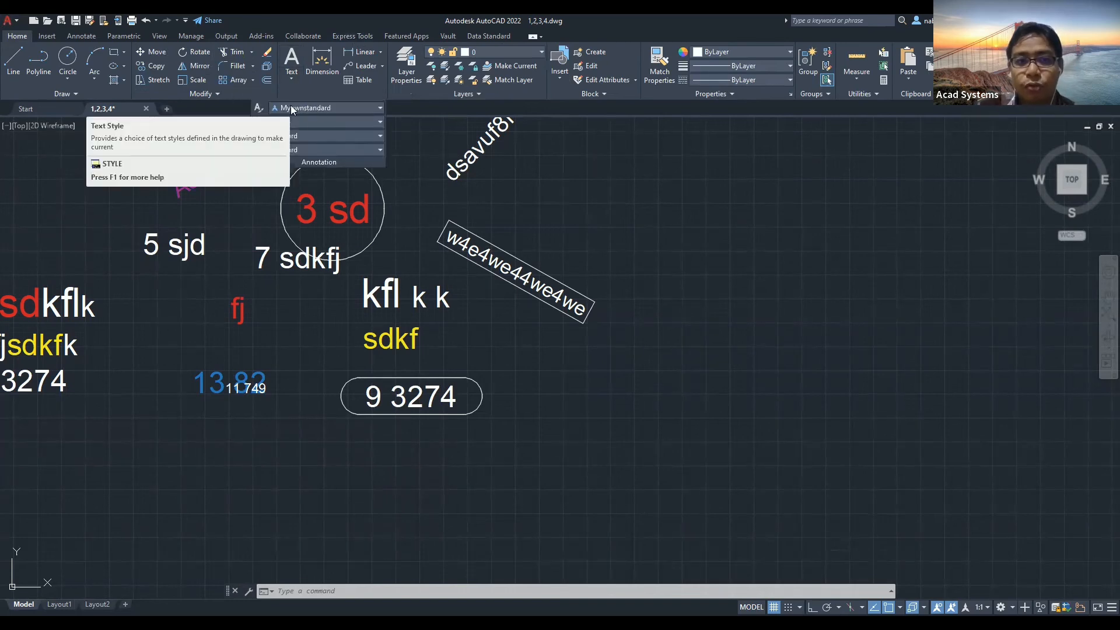
click(329, 107)
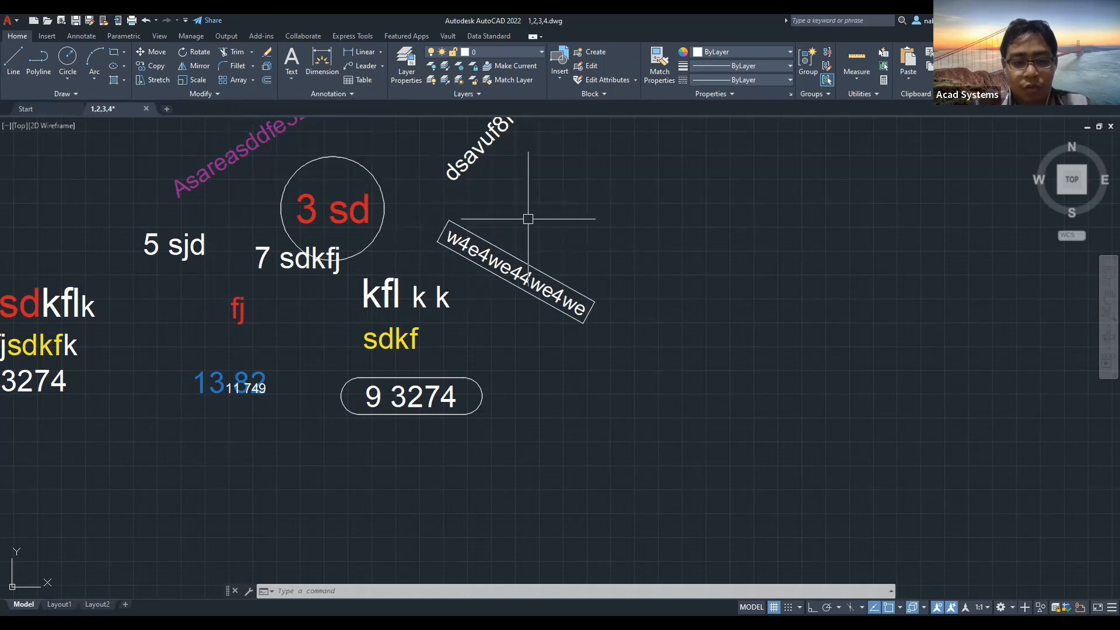
text(PR)
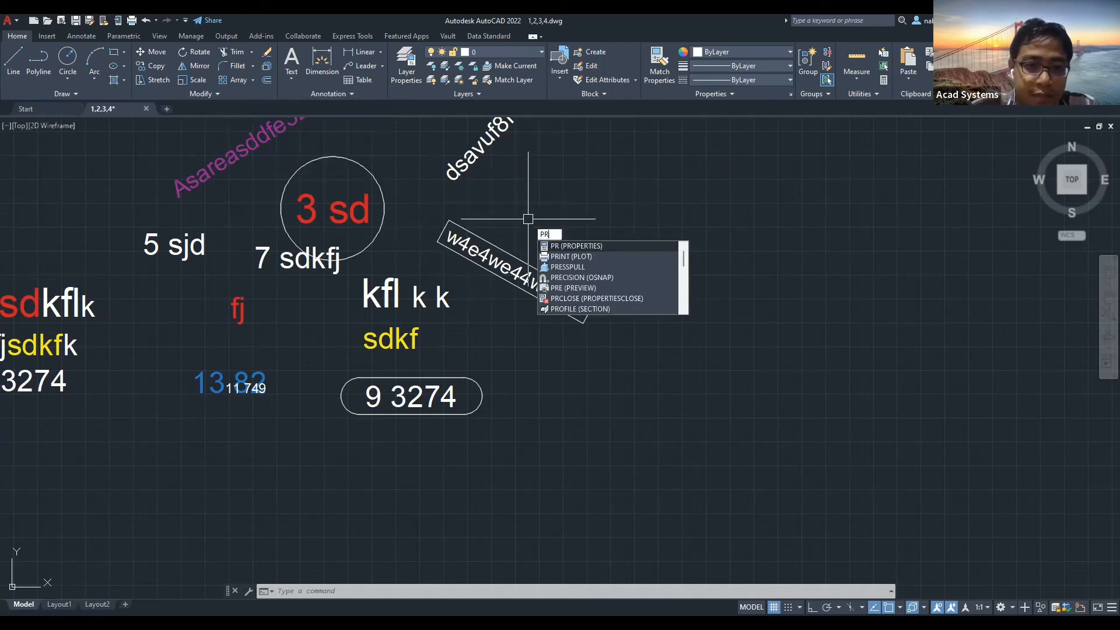
key(Return)
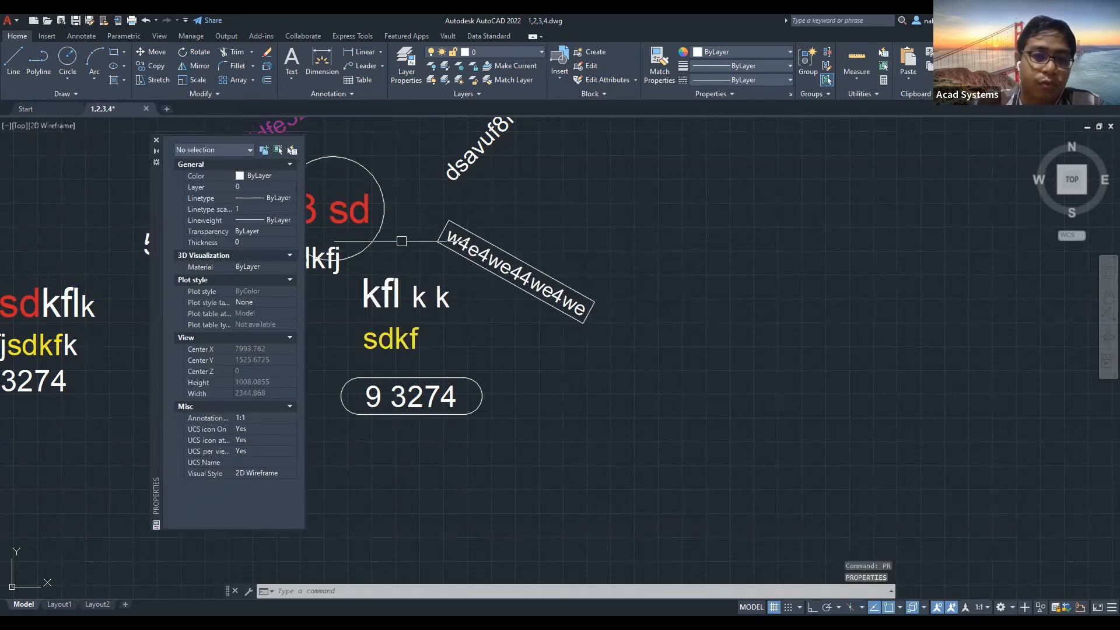
click(388, 403)
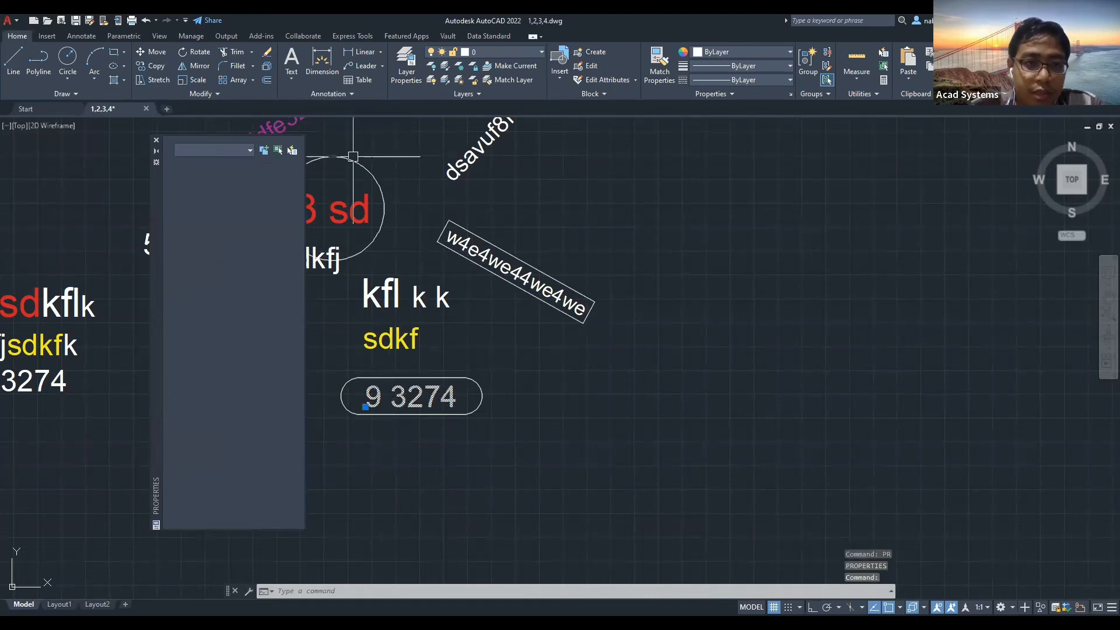
key(Escape)
key(ctrl+1)
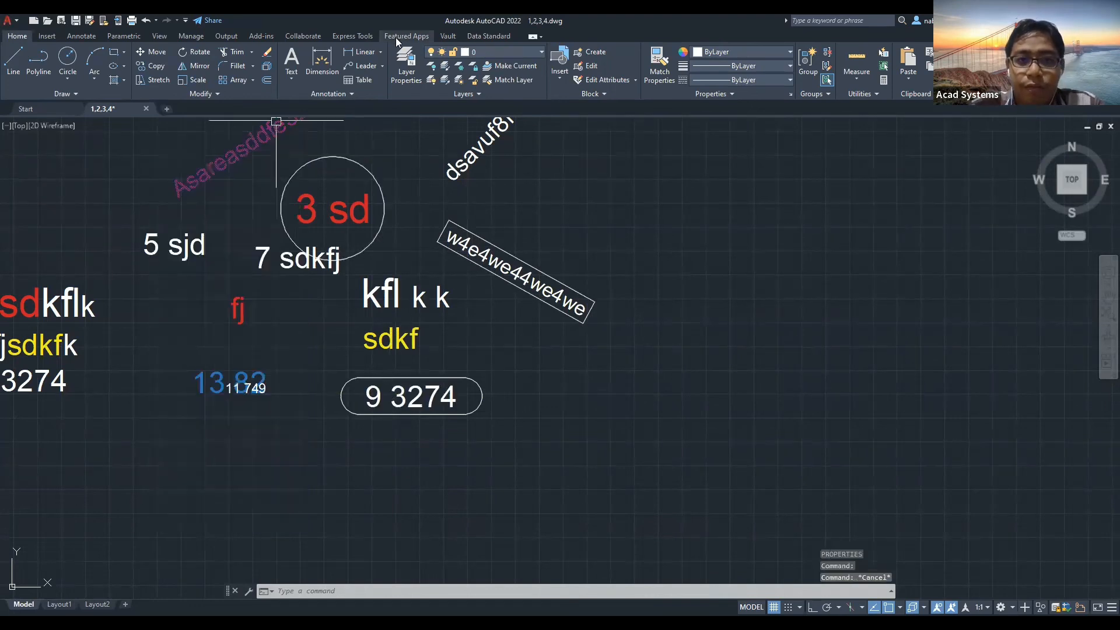
Review the Express Tools Modify Text options, then return to the Home tab.
click(353, 36)
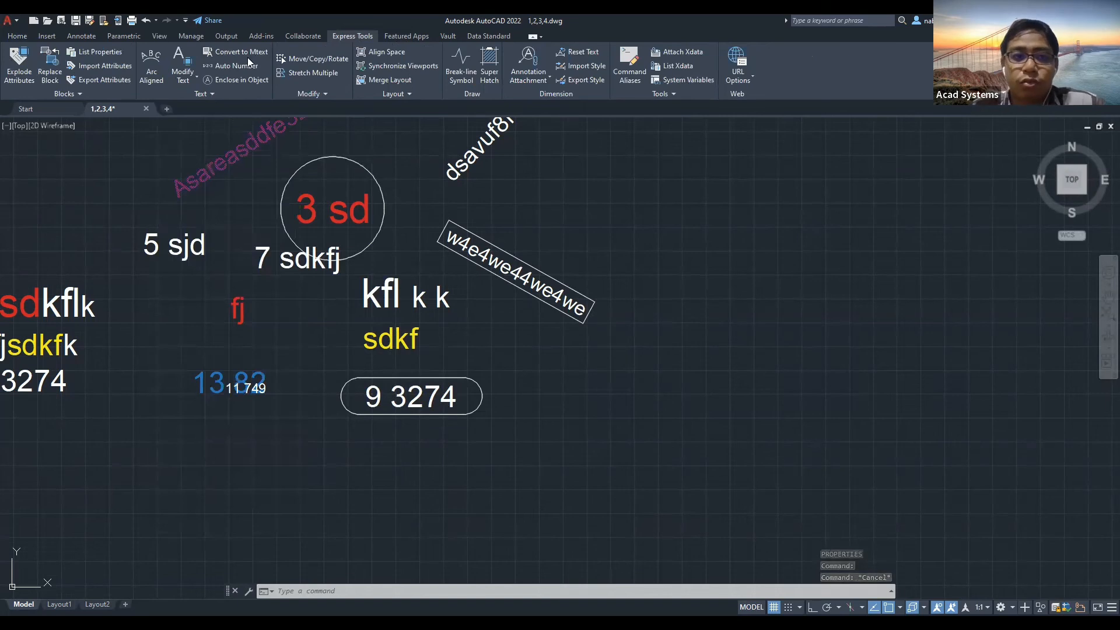
click(183, 80)
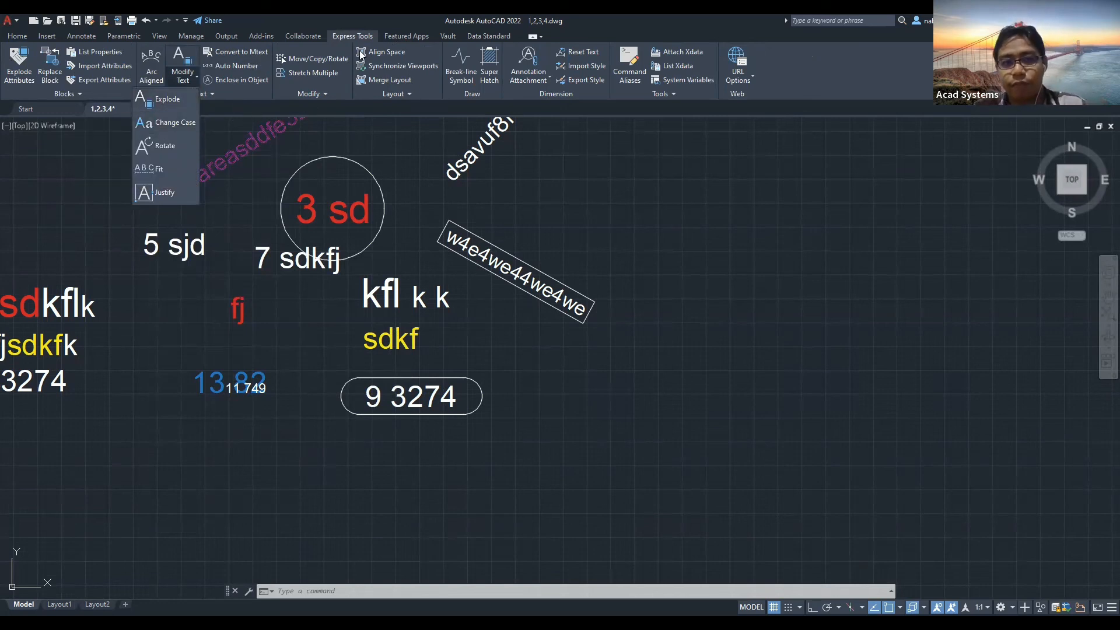
click(18, 36)
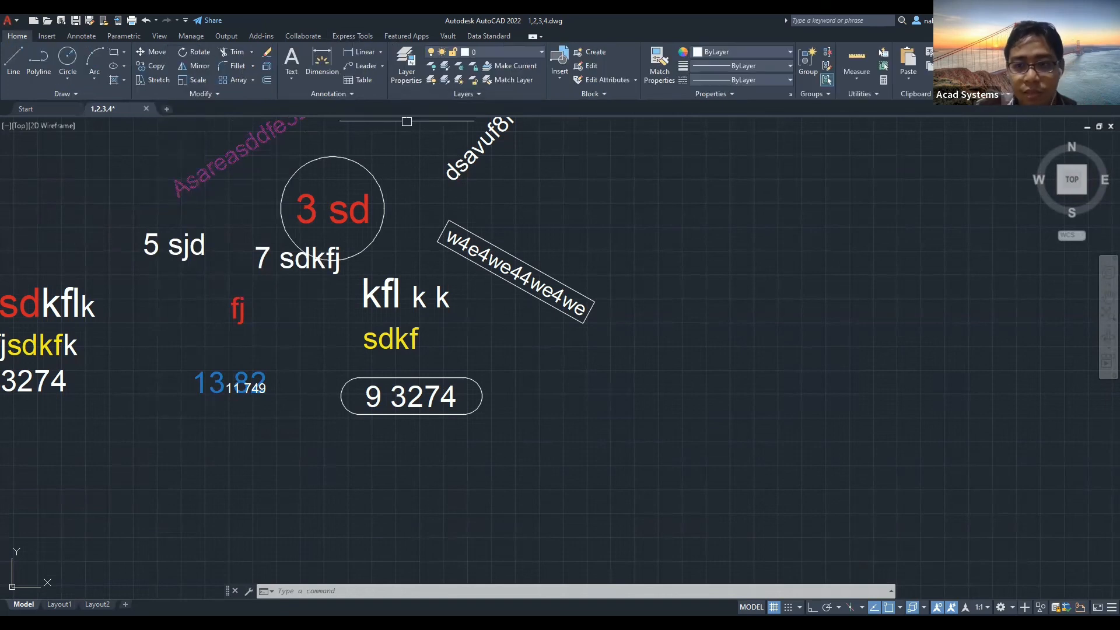
Zoom out and pan left to frame the floor plan, dimensions and description paragraph.
scroll(597, 227, down, 2)
middle_drag(373, 209, 367, 260)
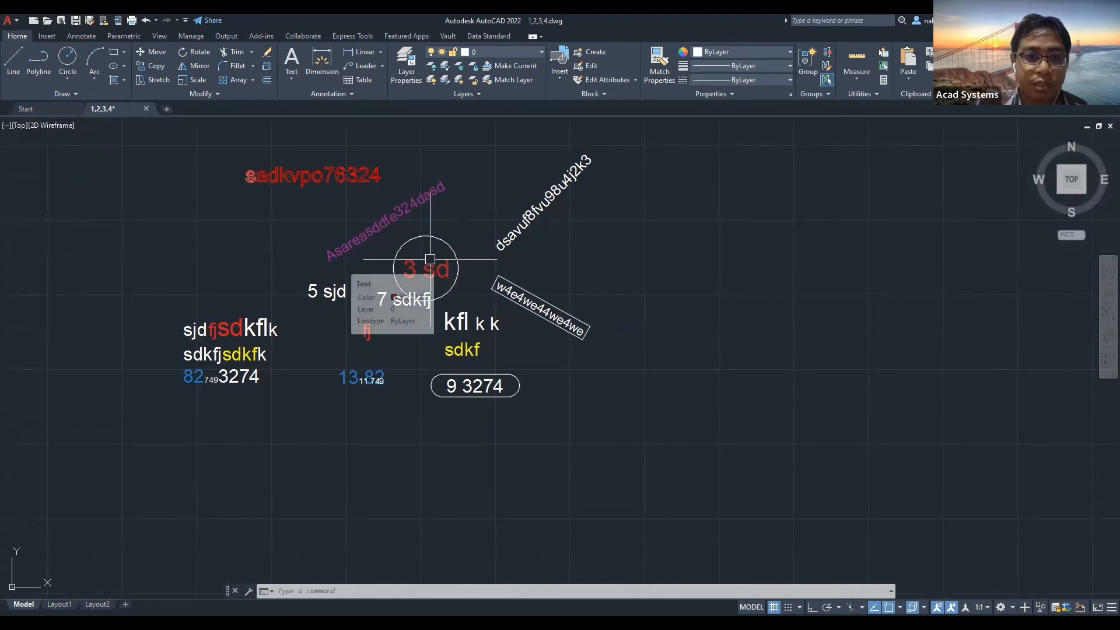
scroll(330, 315, up, 4)
mouse_move(328, 317)
middle_down()
mouse_move(263, 321)
mouse_move(197, 344)
mouse_move(552, 348)
middle_up()
scroll(186, 350, down, 6)
scroll(551, 348, down, 4)
scroll(432, 361, up, 2)
mouse_move(433, 362)
middle_down()
mouse_move(387, 363)
mouse_move(728, 318)
middle_up()
scroll(454, 326, up, 2)
mouse_move(454, 326)
middle_down()
mouse_move(573, 266)
mouse_move(679, 254)
middle_up()
middle_drag(637, 420, 569, 382)
middle_drag(457, 301, 530, 299)
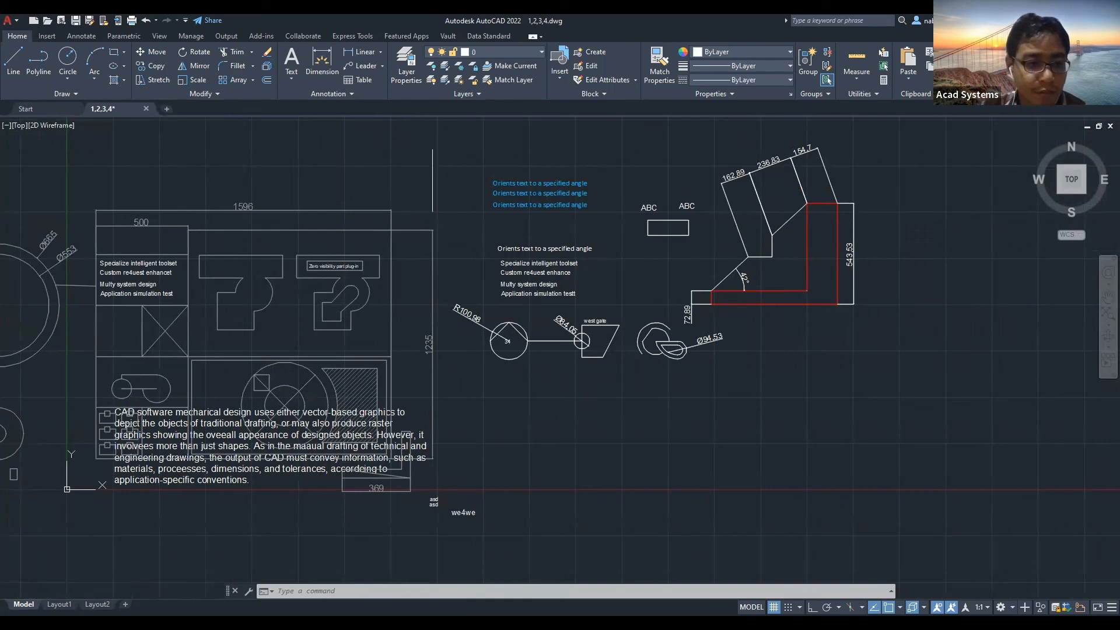
Move the CAD description paragraph right of the floor plan, then switch to Chrome.
click(271, 448)
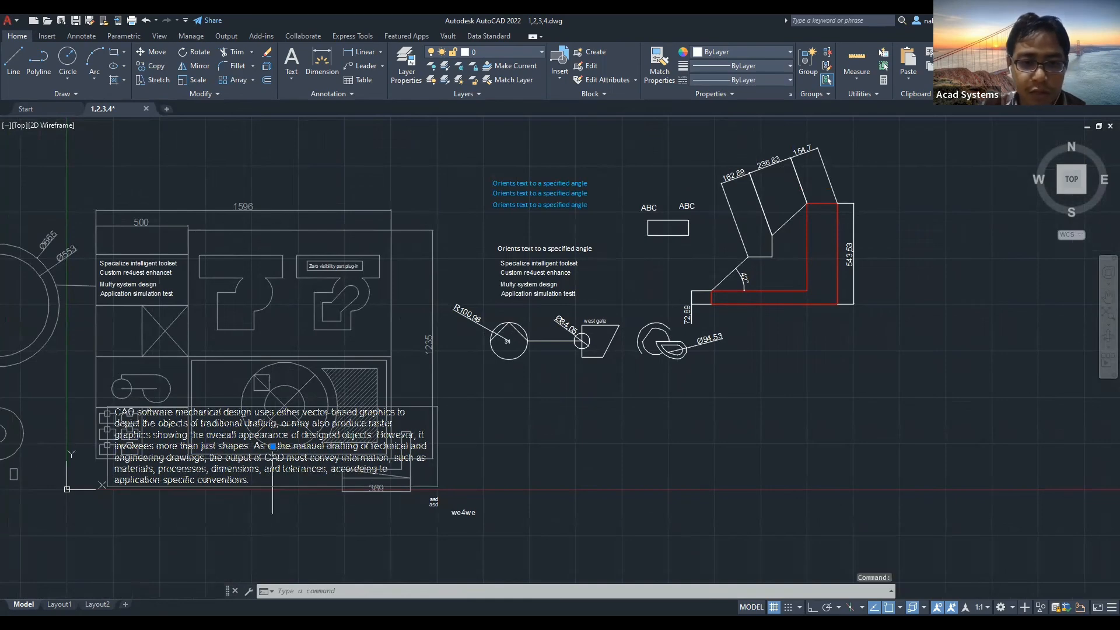
click(272, 446)
click(657, 435)
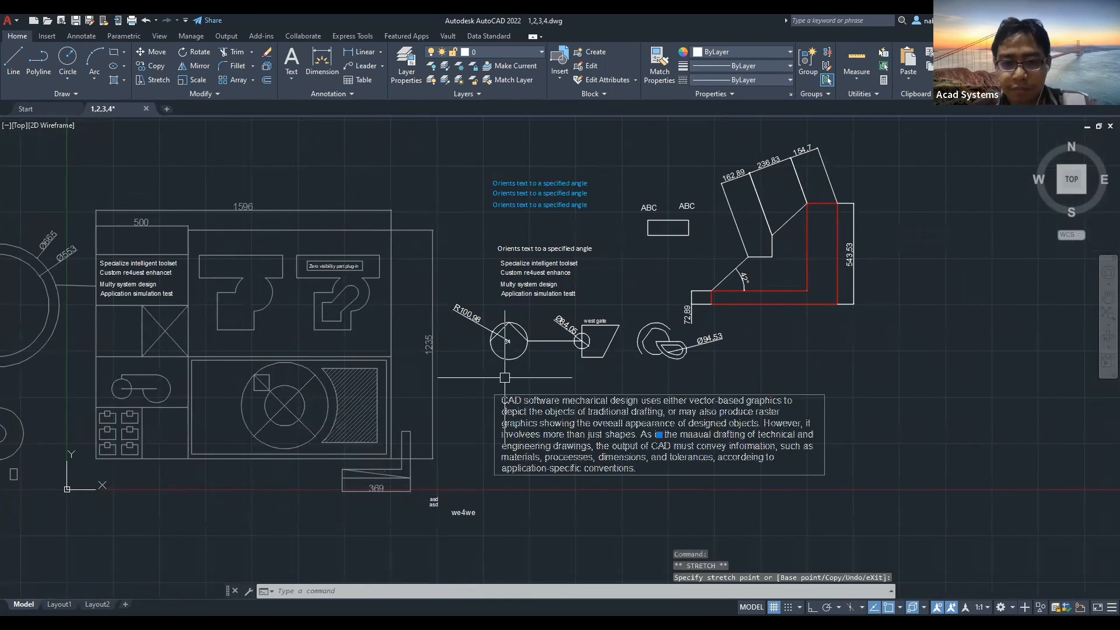
key(Escape)
key(Escape)
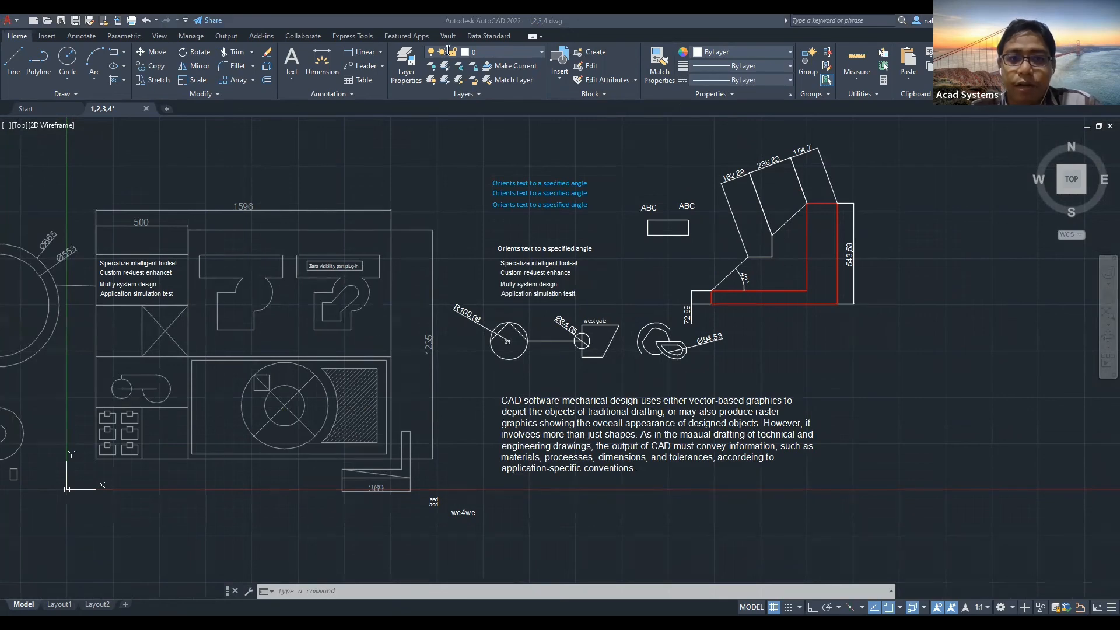
key(alt+Tab)
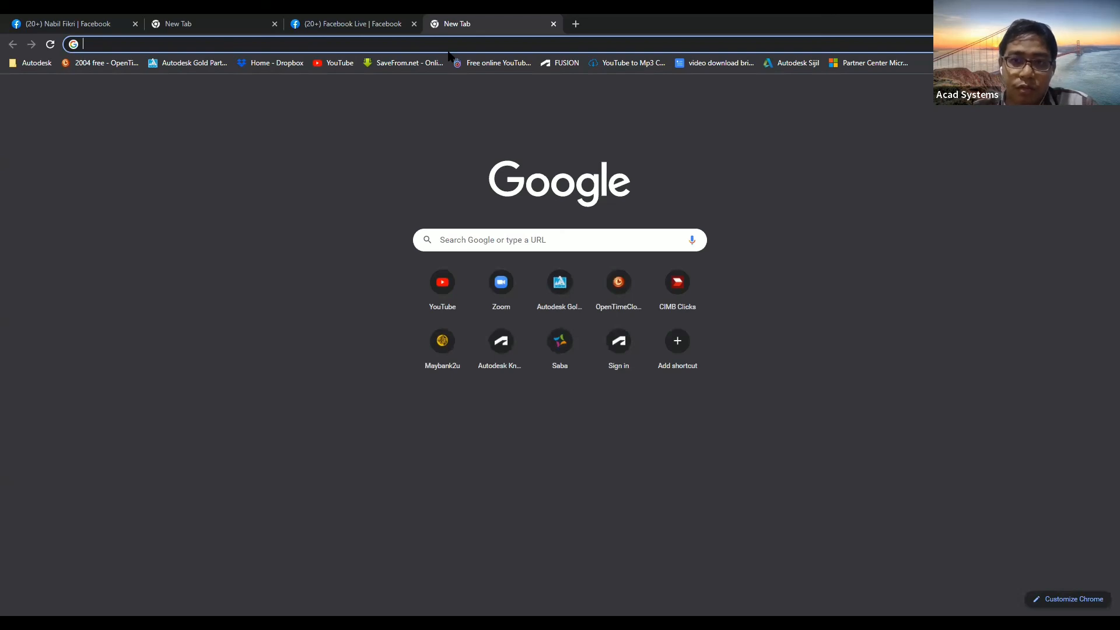
Go to acadsystems.com in the new Chrome tab.
click(434, 45)
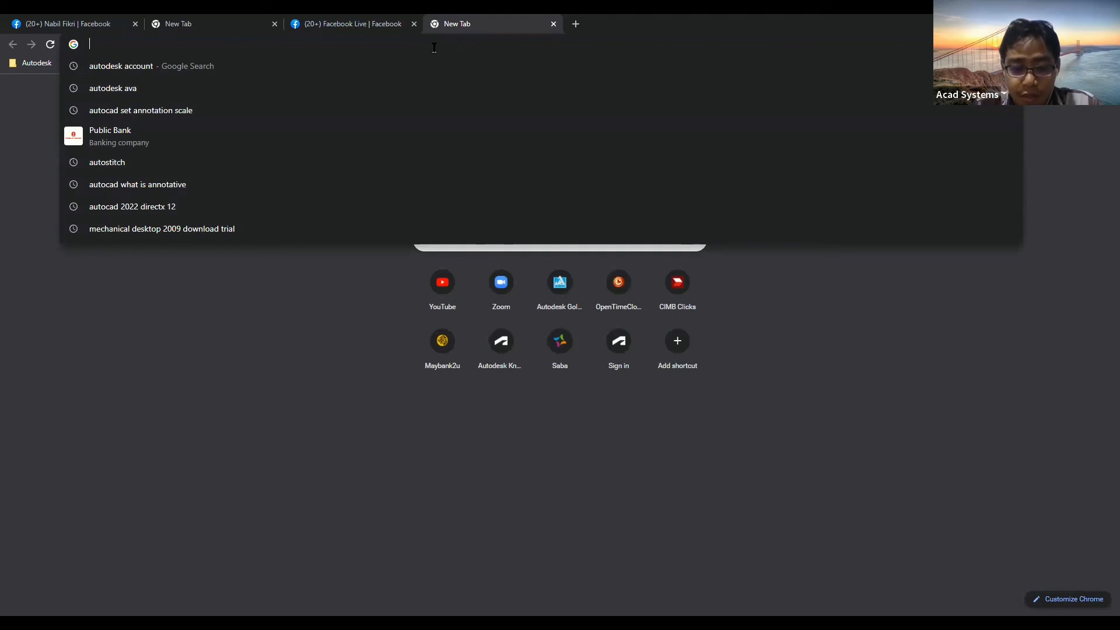
text(a)
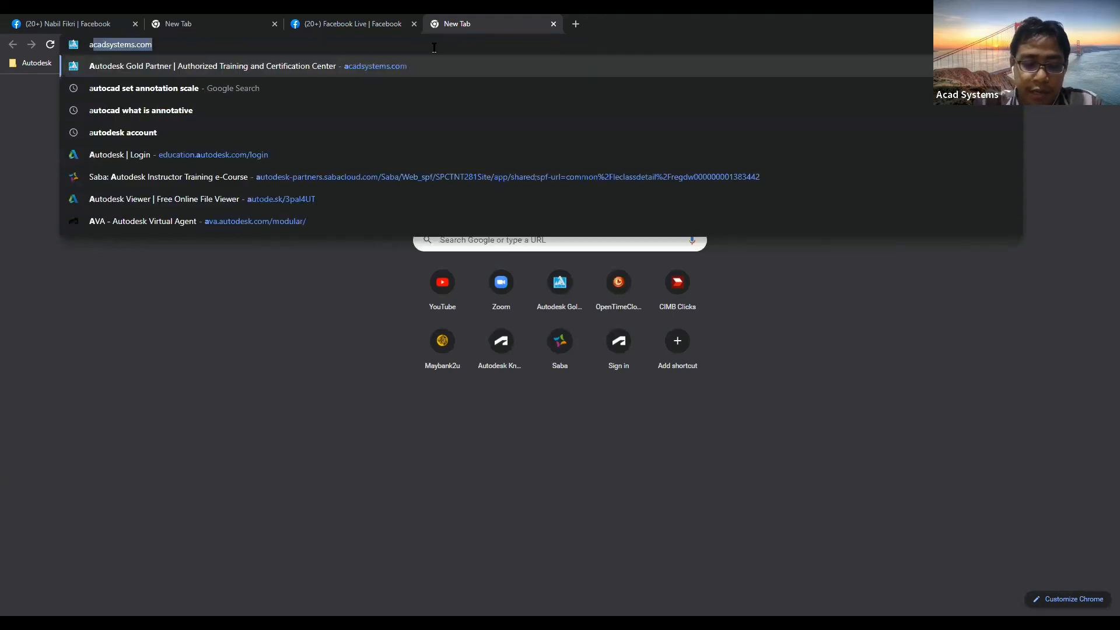
text(cadsystems.com)
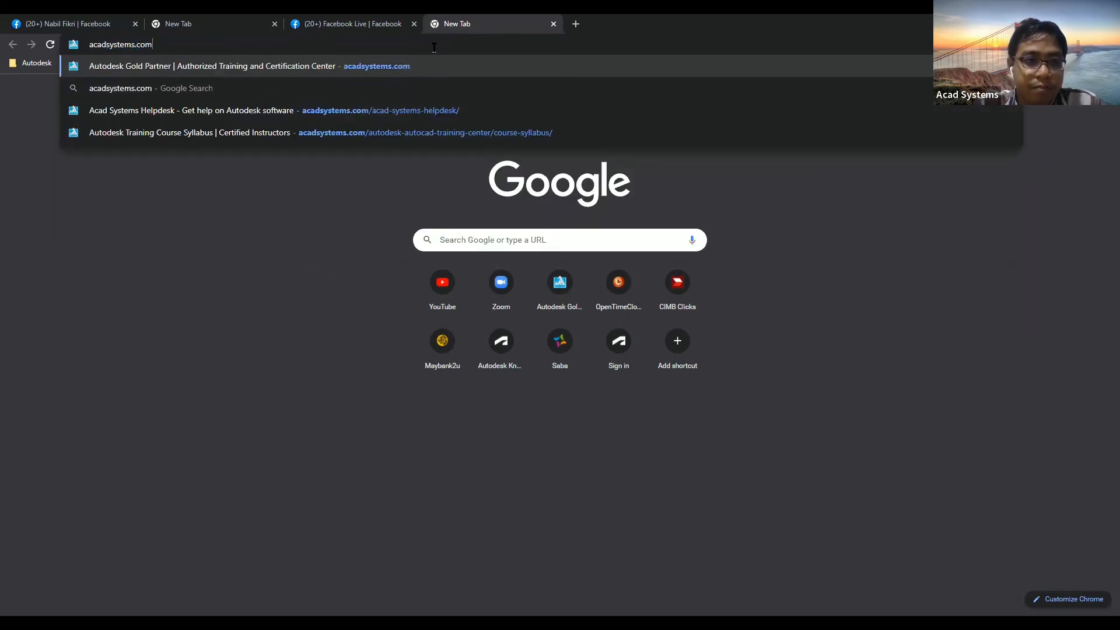
key(Return)
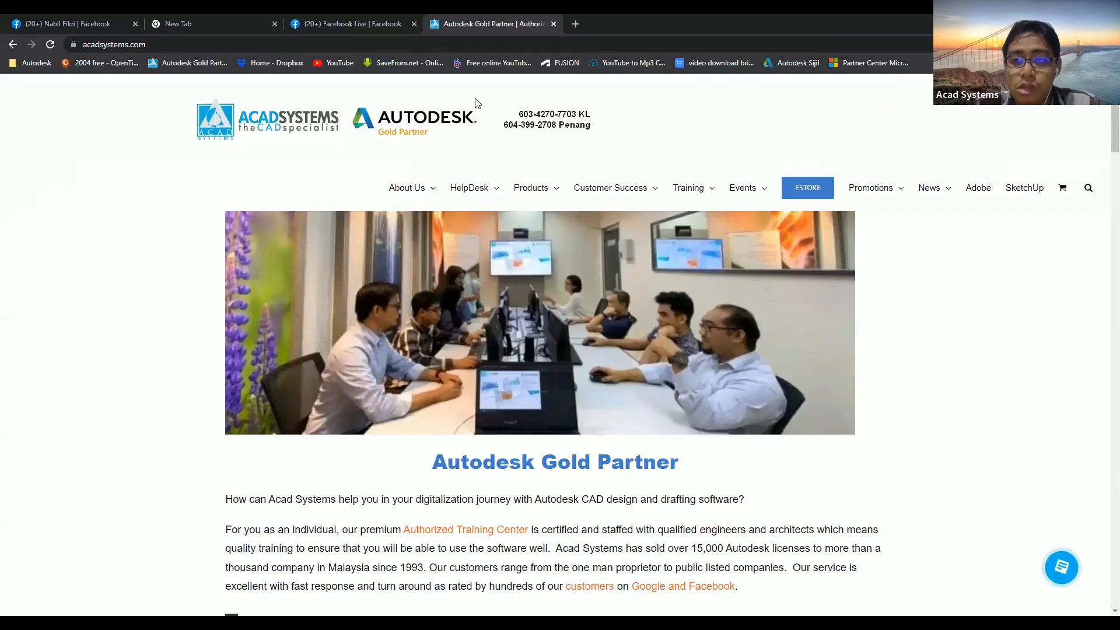
Scroll the acadsystems.com page through promotions, webinars and the 2022 training schedule to the footer.
mouse_move(472, 174)
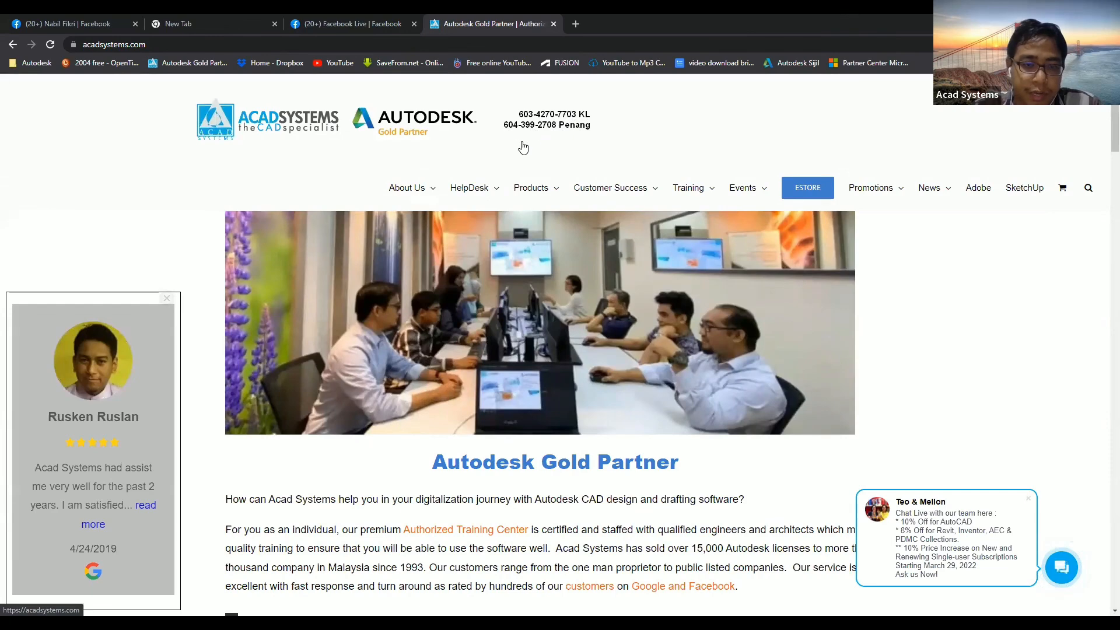
scroll(537, 239, down, 5)
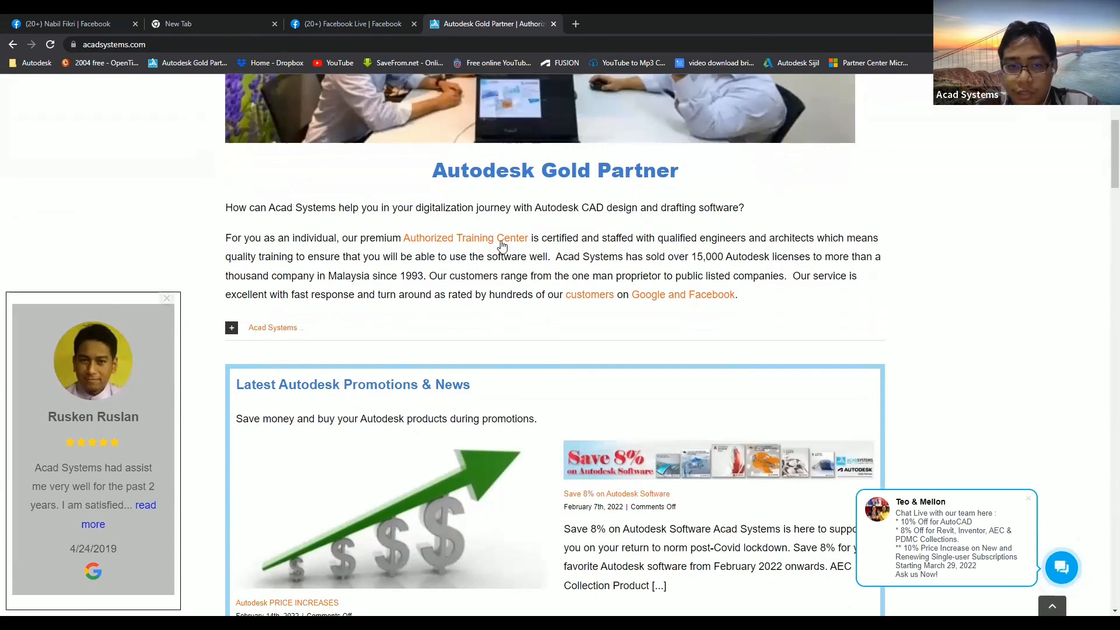
scroll(507, 240, down, 1)
scroll(523, 231, down, 4)
scroll(730, 143, up, 1)
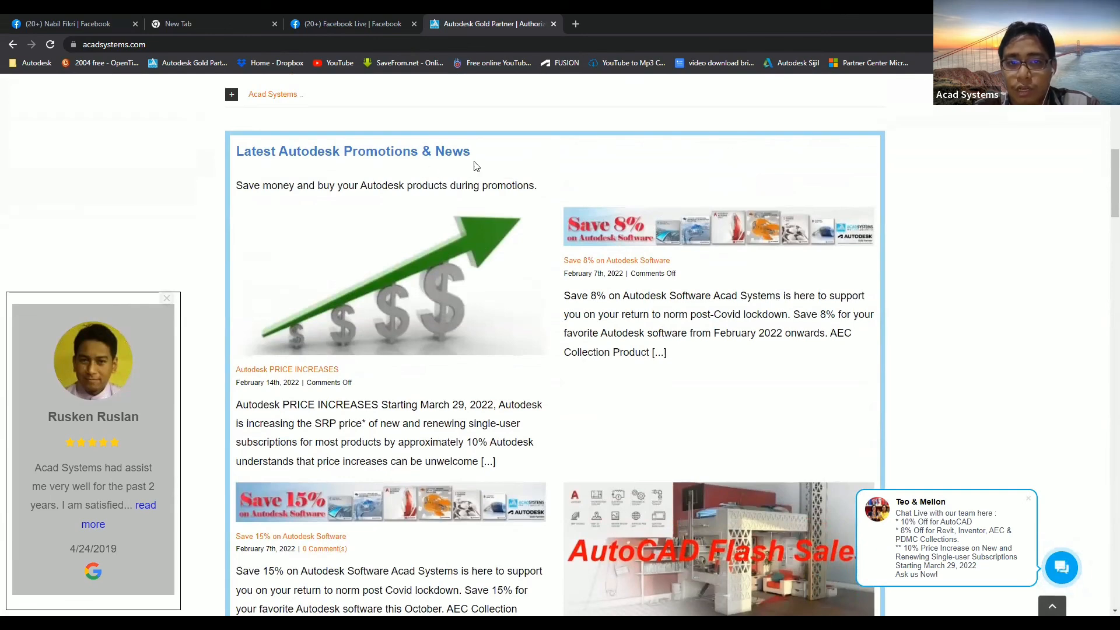
scroll(591, 306, down, 2)
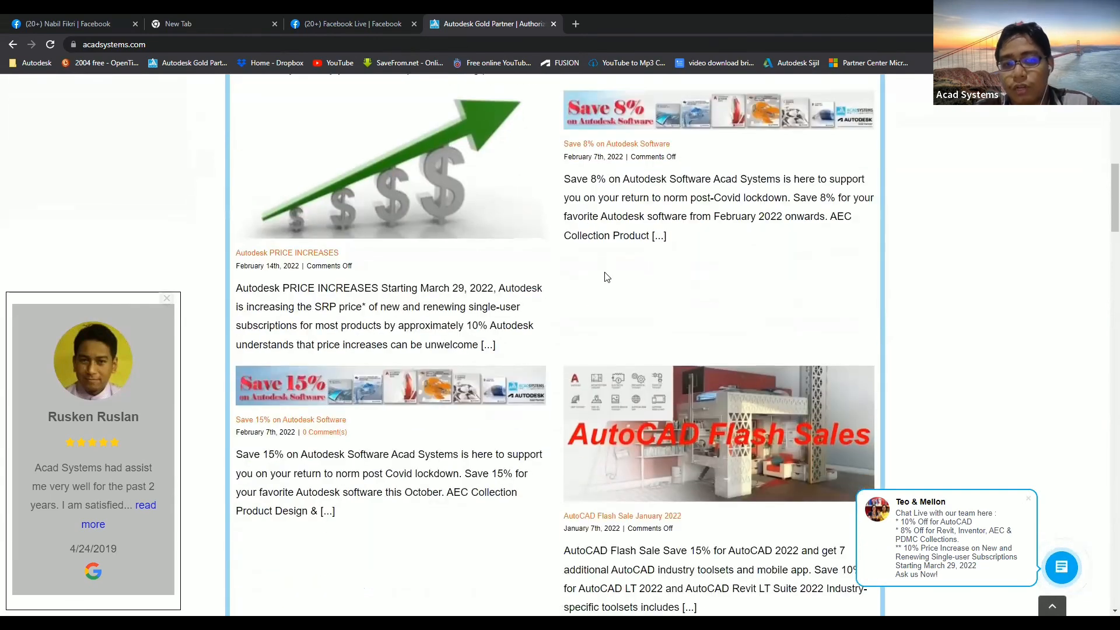
scroll(480, 257, down, 2)
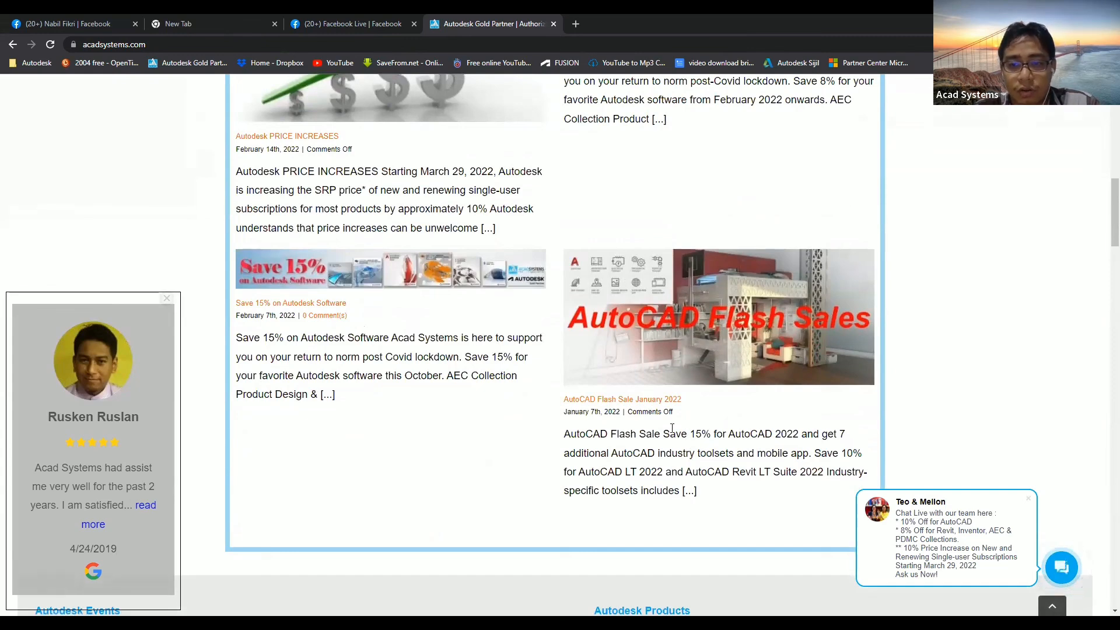
scroll(464, 309, down, 1)
scroll(427, 274, up, 2)
scroll(428, 271, down, 10)
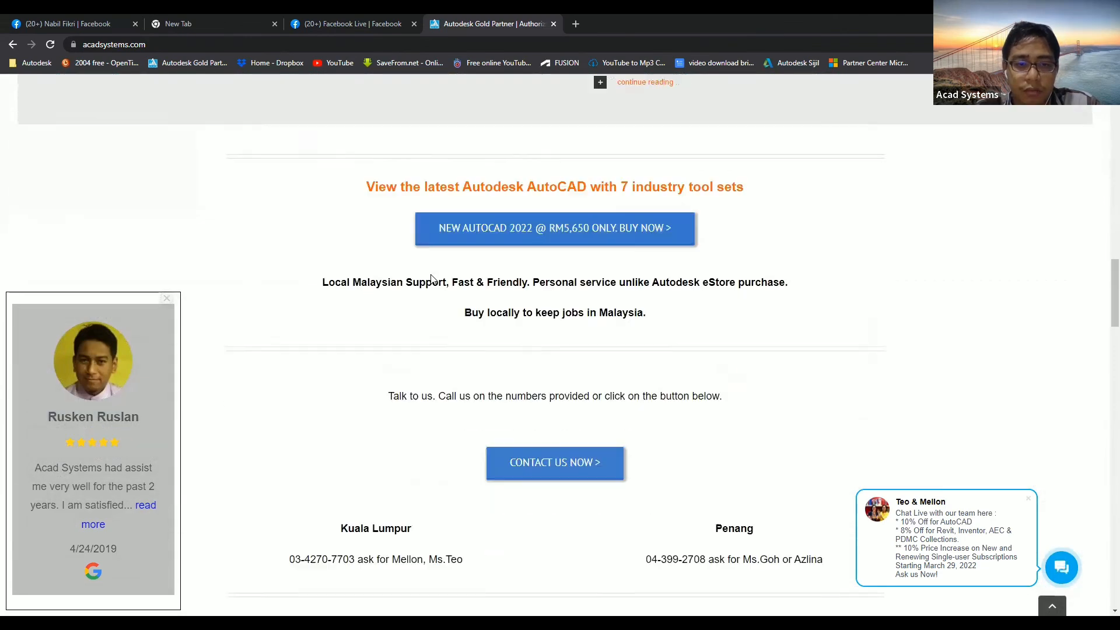
scroll(433, 279, down, 12)
scroll(536, 229, down, 1)
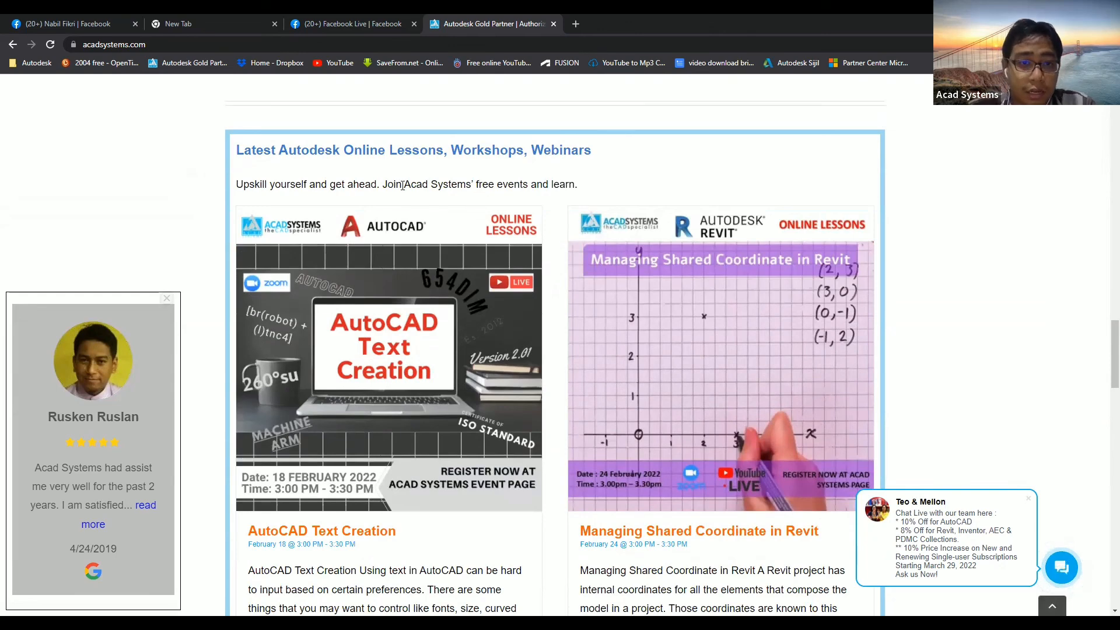
scroll(551, 210, down, 2)
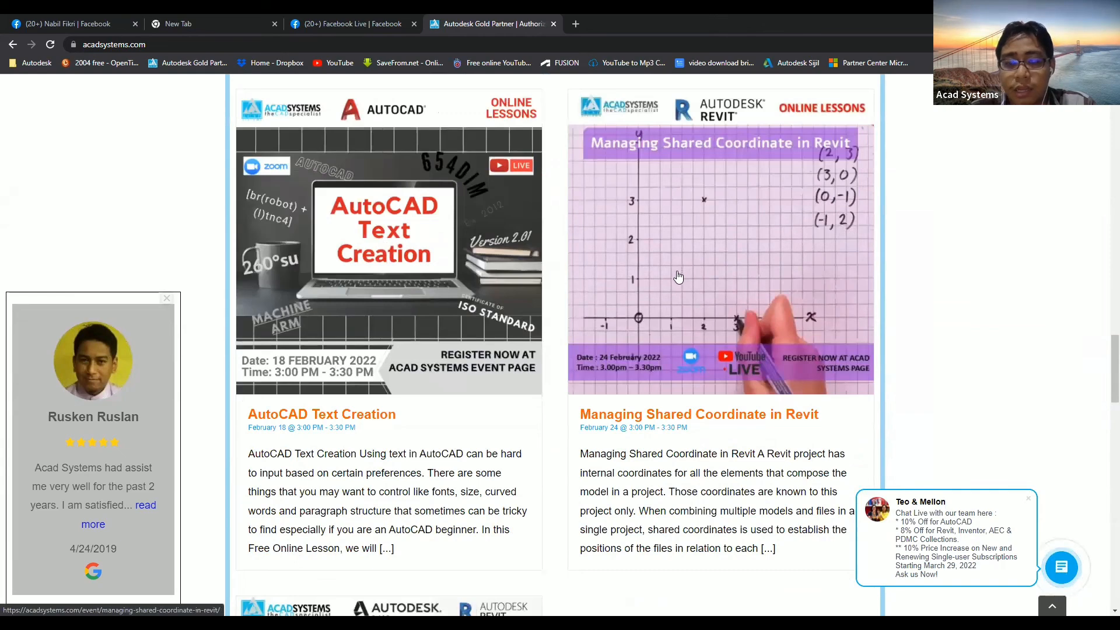
scroll(646, 299, down, 3)
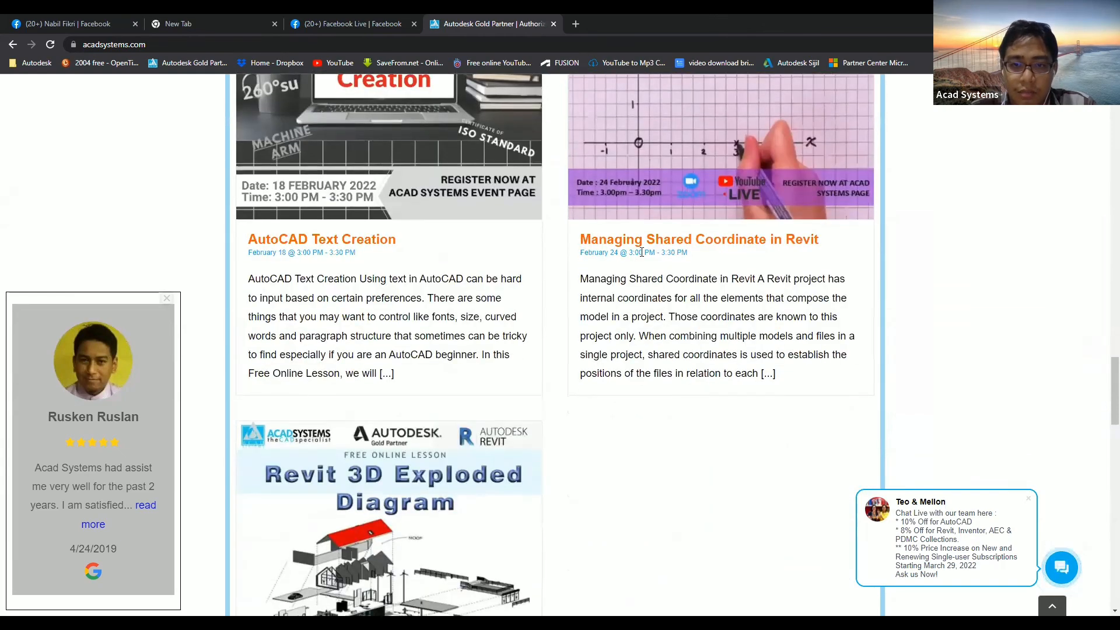
scroll(557, 396, down, 2)
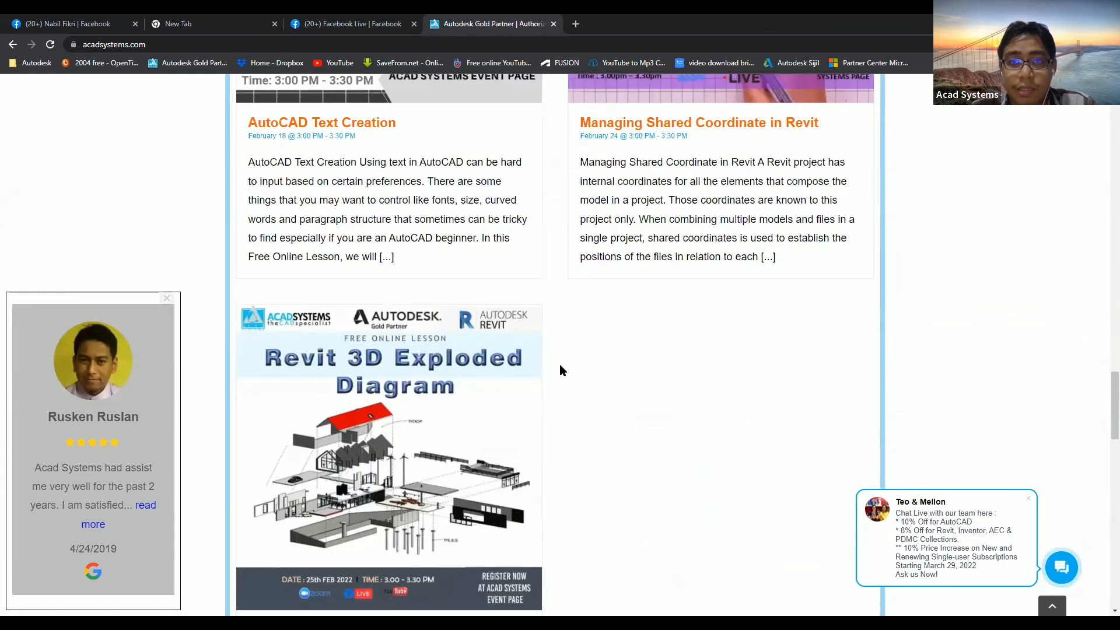
scroll(489, 372, down, 1)
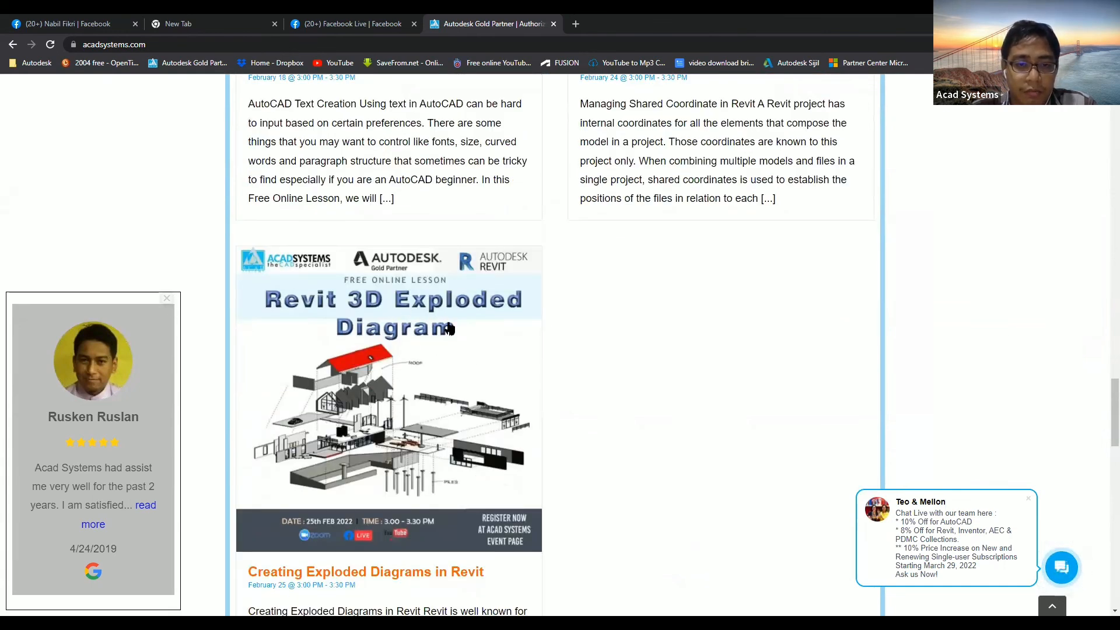
scroll(580, 335, up, 2)
scroll(580, 334, up, 2)
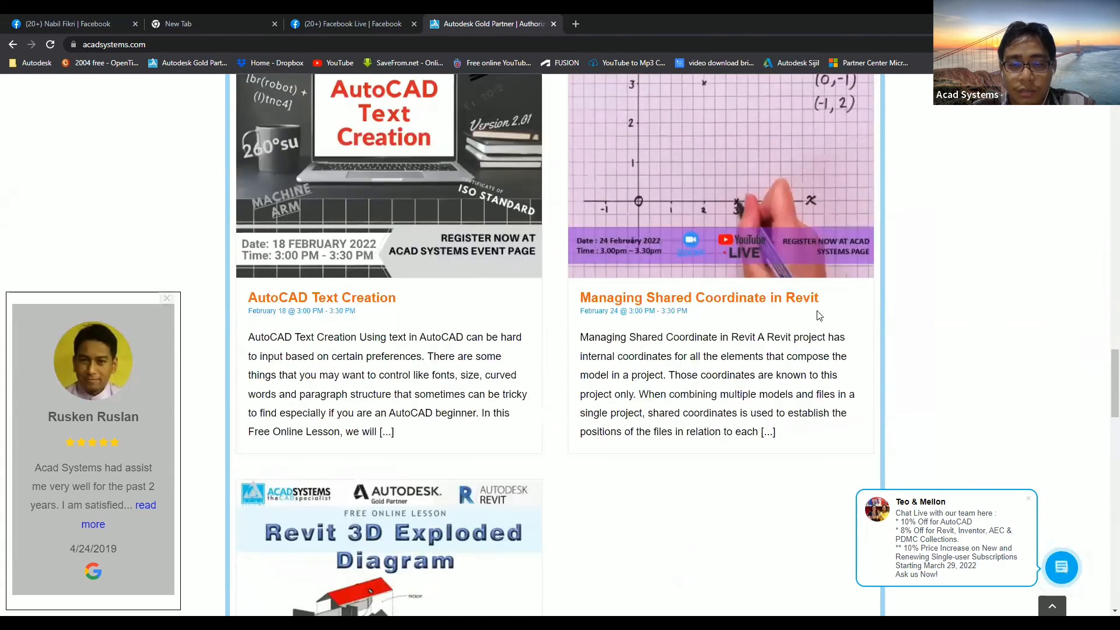
scroll(557, 320, down, 2)
scroll(720, 329, down, 8)
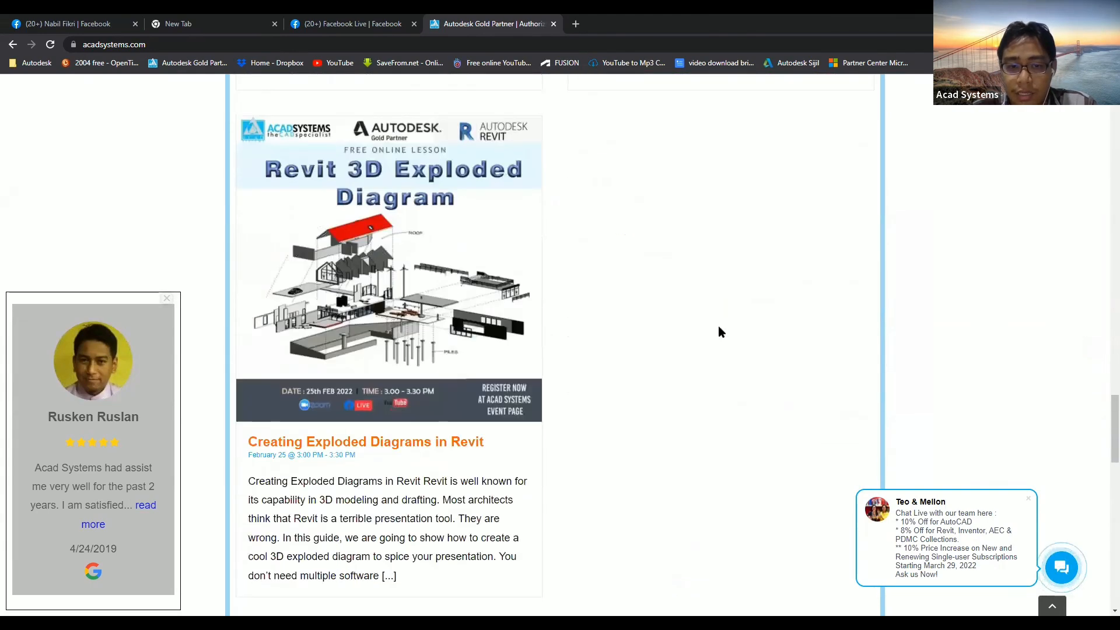
scroll(721, 332, down, 14)
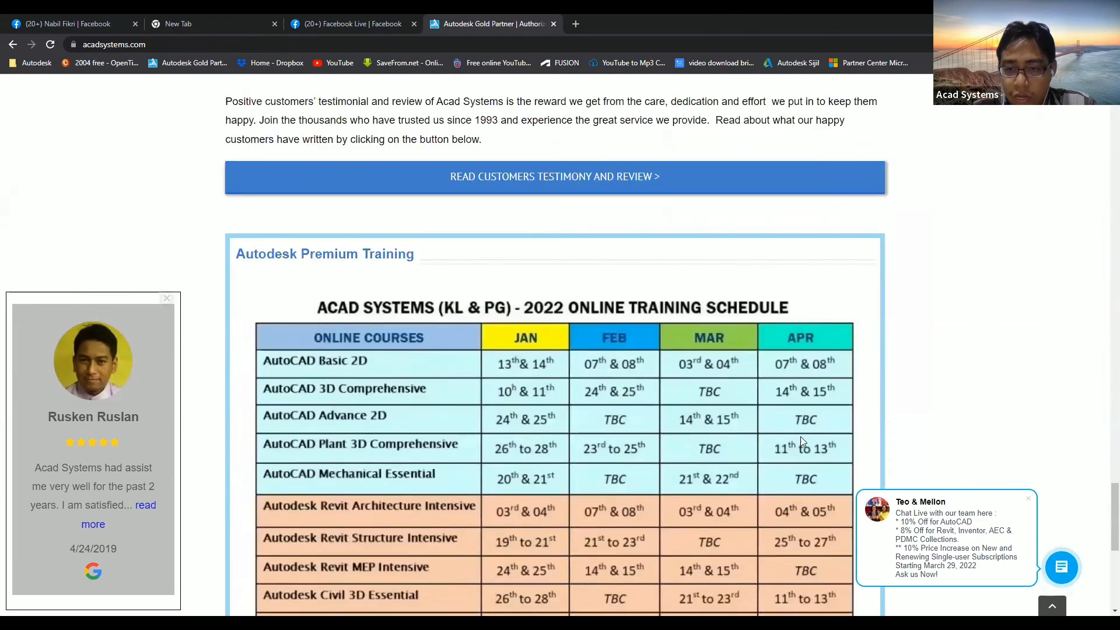
scroll(779, 433, down, 3)
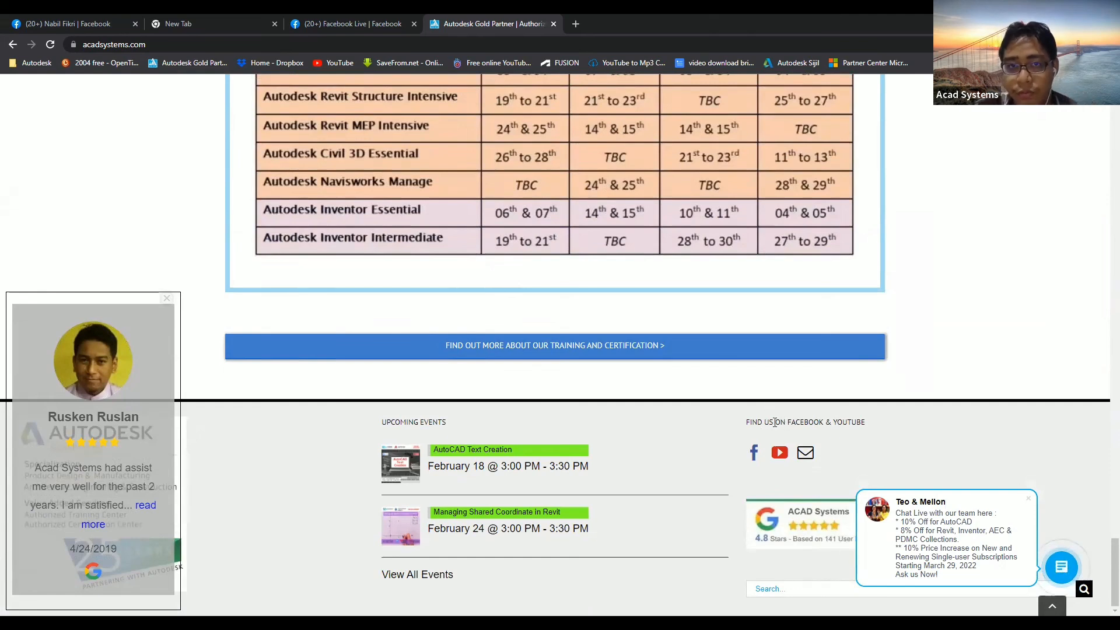
Open the Acad Systems YouTube channel from the footer icon and scroll its uploads.
click(780, 453)
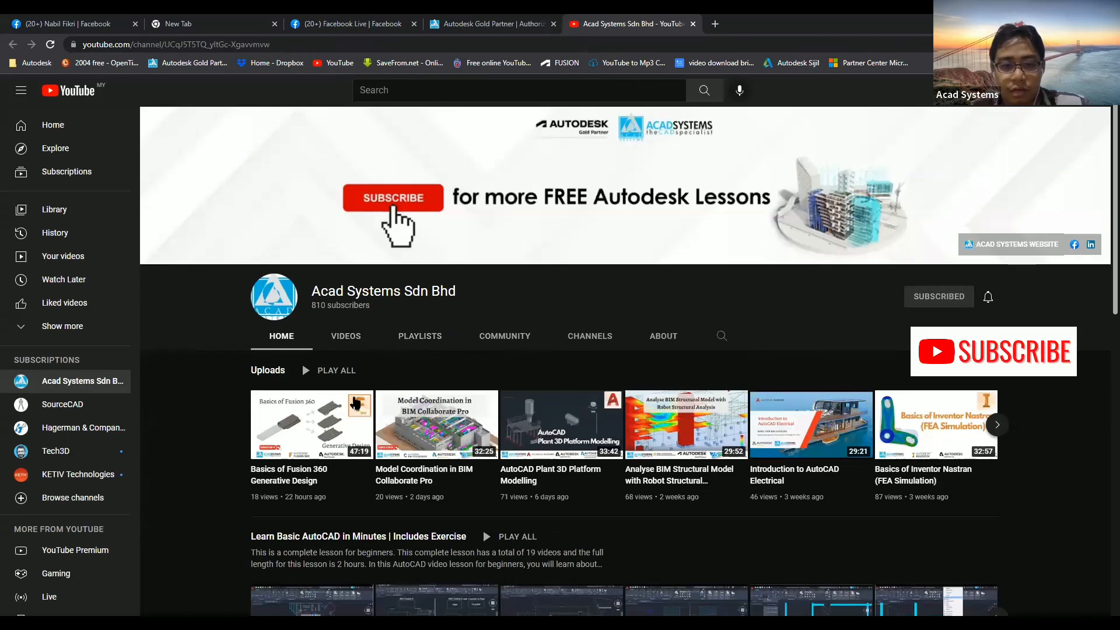
scroll(519, 390, down, 2)
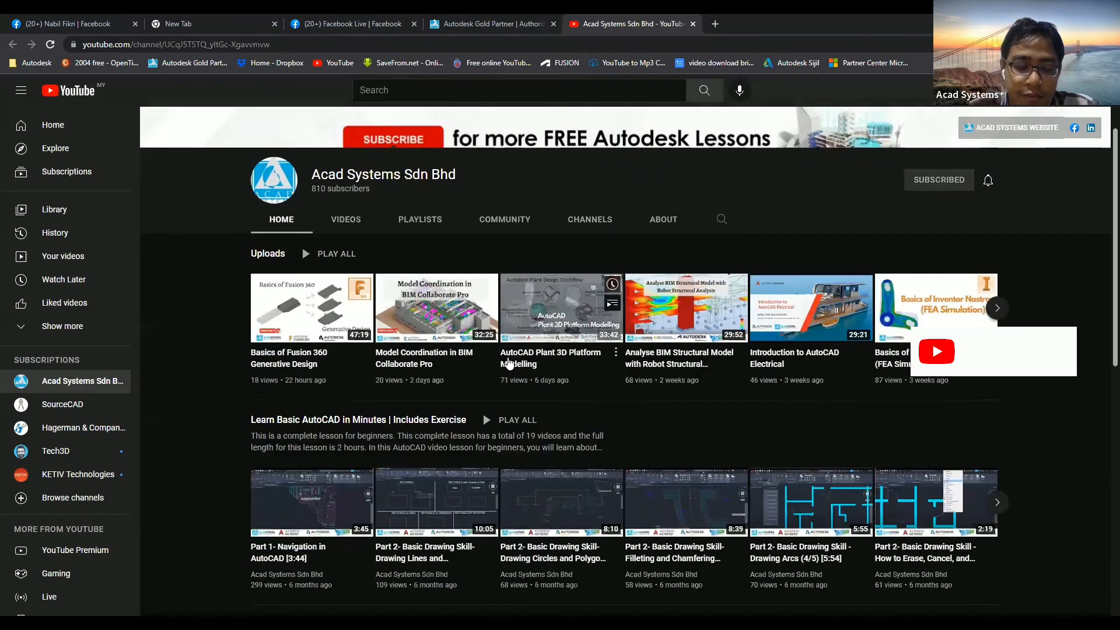